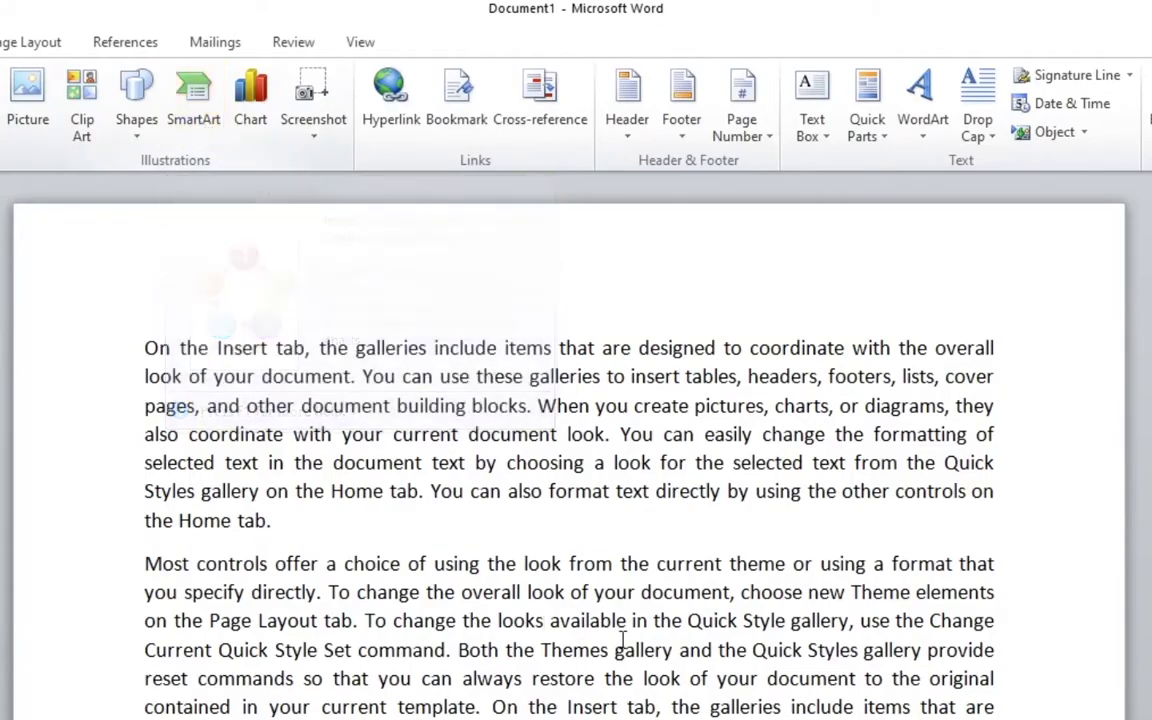
Place the cursor at the end of the last paragraph, after 'the Home tab.'
{"action": "scroll", "coordinate": [622, 638], "scroll_direction": "down", "scroll_amount": 5}
{"action": "scroll", "coordinate": [625, 640], "scroll_direction": "down", "scroll_amount": 5}
{"action": "scroll", "coordinate": [630, 644], "scroll_direction": "down", "scroll_amount": 5}
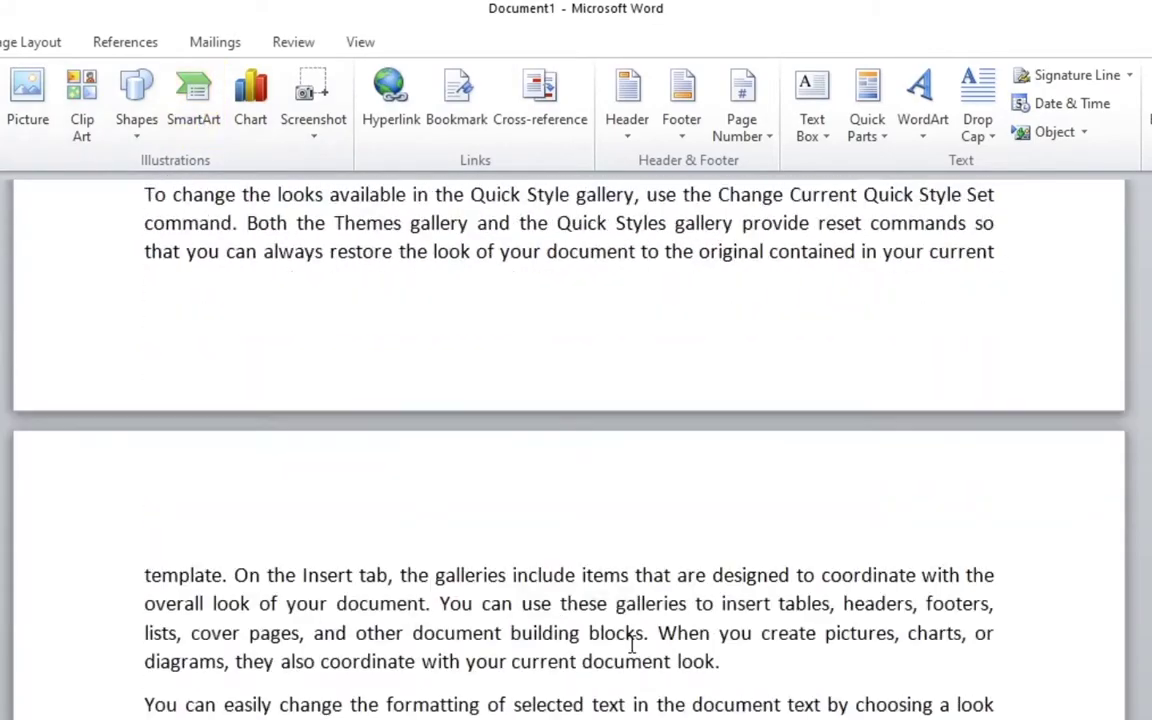
{"action": "scroll", "coordinate": [631, 645], "scroll_direction": "down", "scroll_amount": 3}
{"action": "scroll", "coordinate": [631, 645], "scroll_direction": "down", "scroll_amount": 7}
{"action": "scroll", "coordinate": [631, 645], "scroll_direction": "down", "scroll_amount": 5}
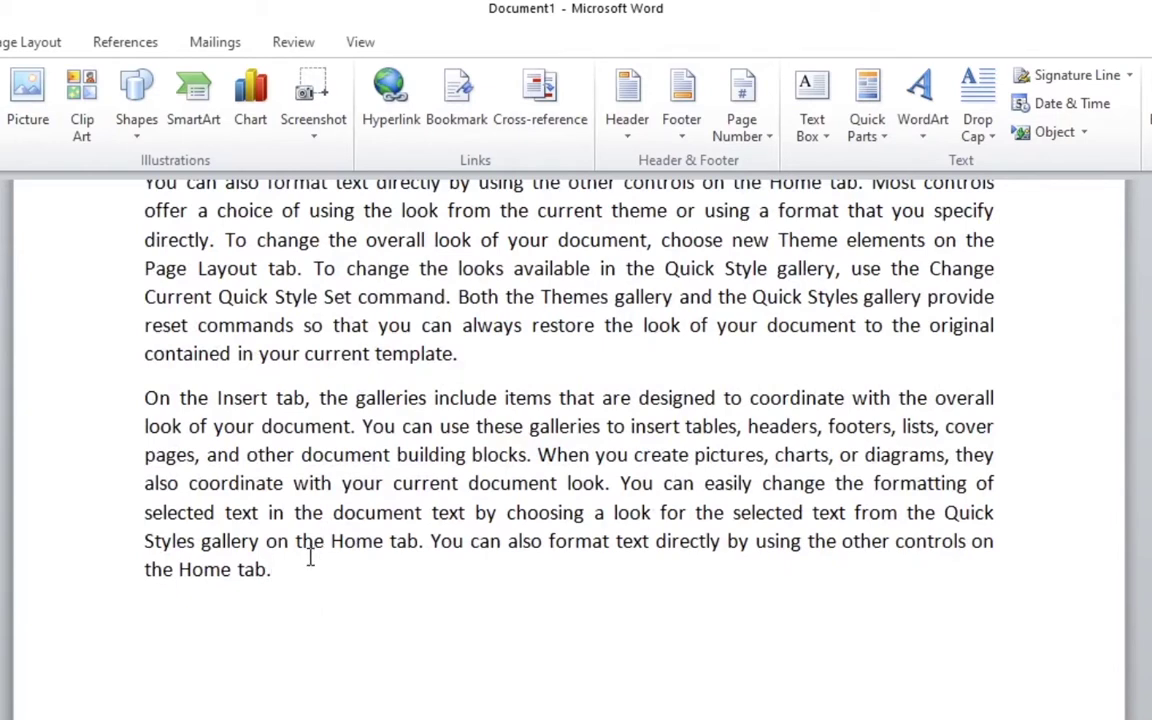
{"action": "left_click", "coordinate": [278, 580]}
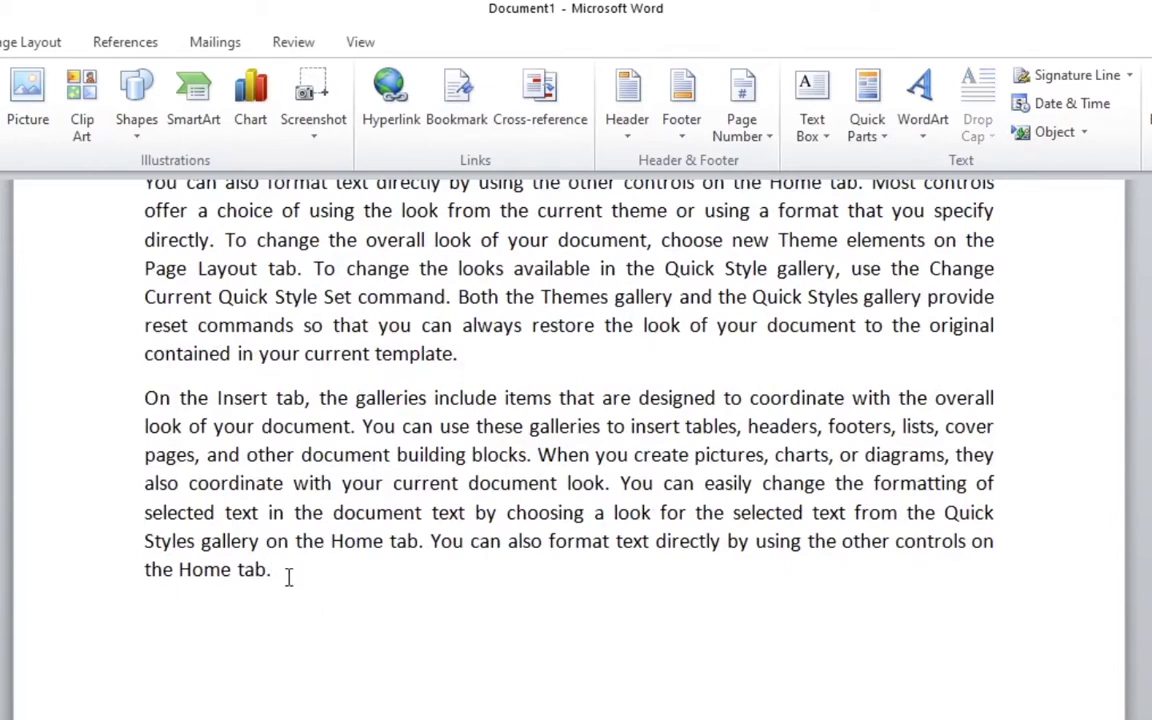
Insert a Hierarchy > Organization Chart SmartArt graphic after browsing the Process and Cycle layouts
{"action": "left_click", "coordinate": [203, 108]}
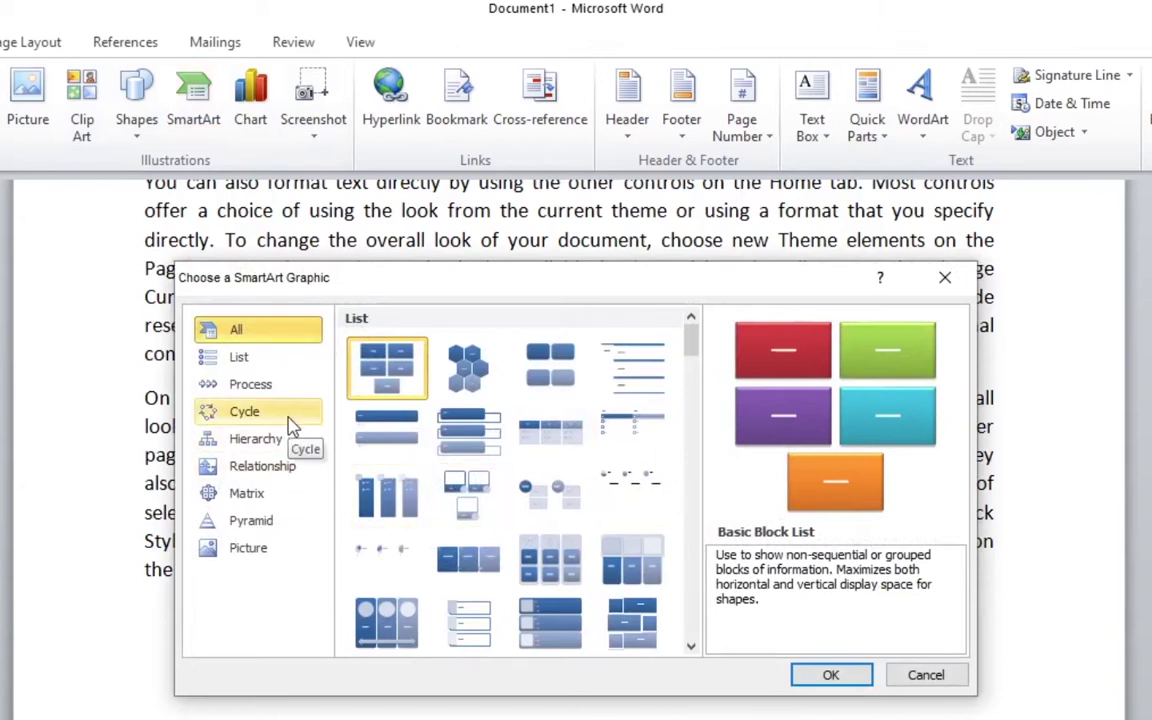
{"action": "left_click", "coordinate": [256, 394]}
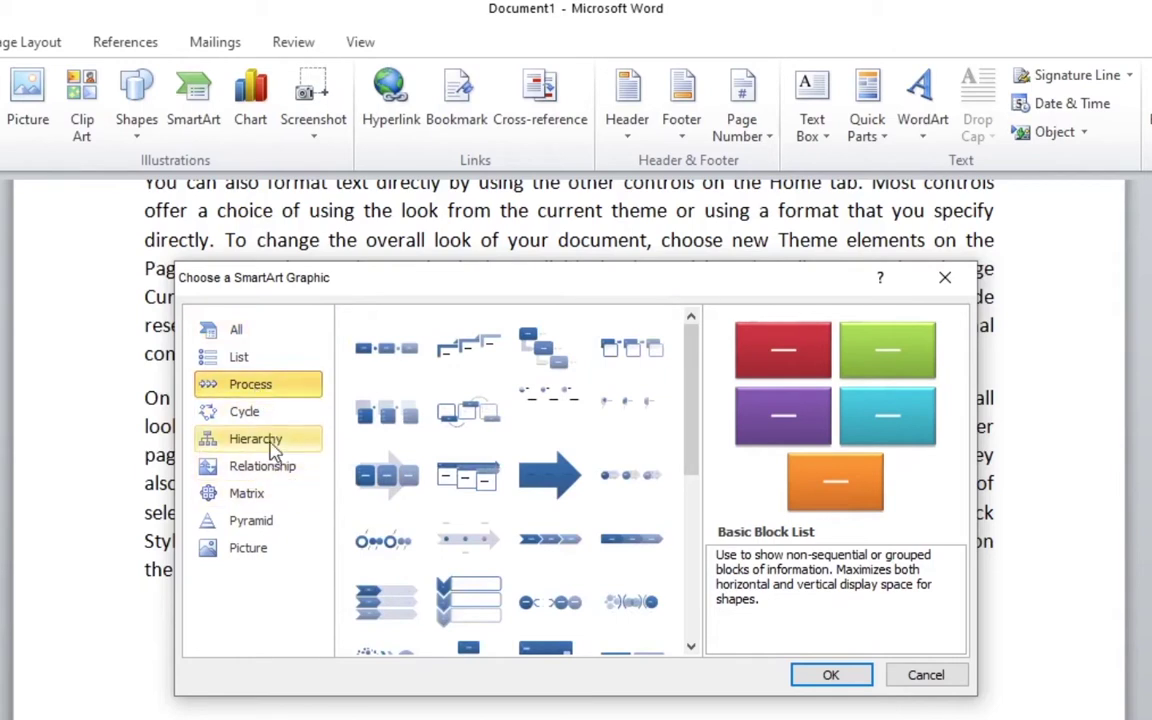
{"action": "left_click", "coordinate": [268, 448]}
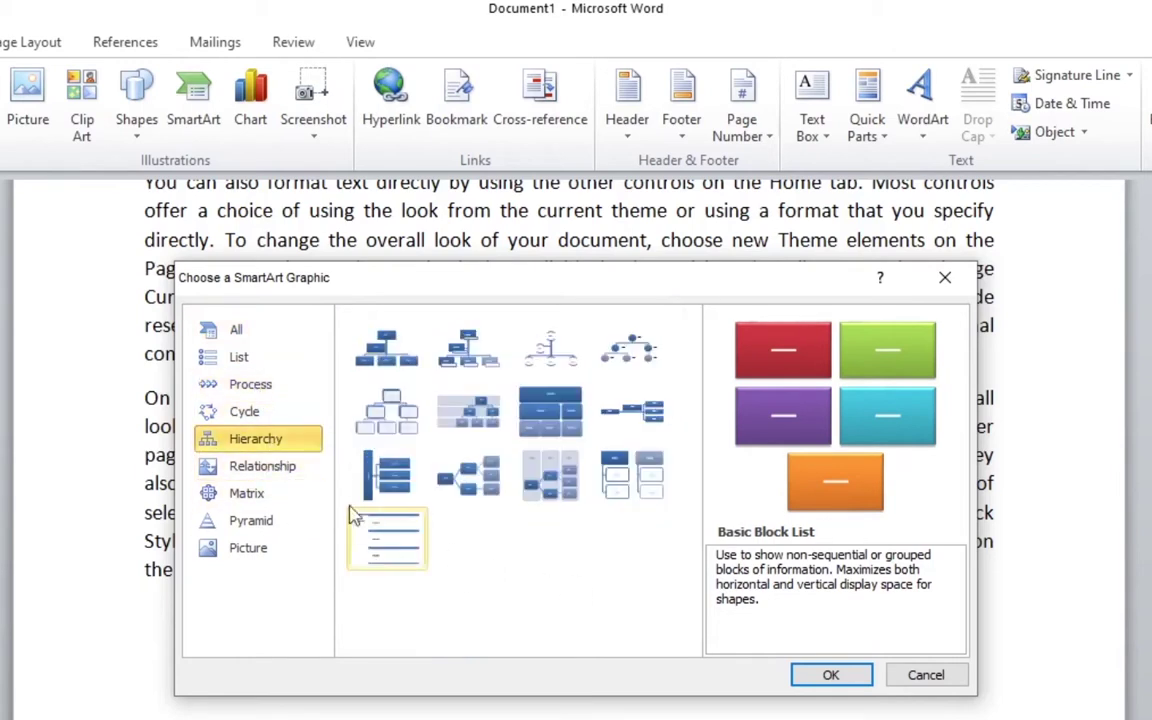
{"action": "left_click", "coordinate": [251, 415]}
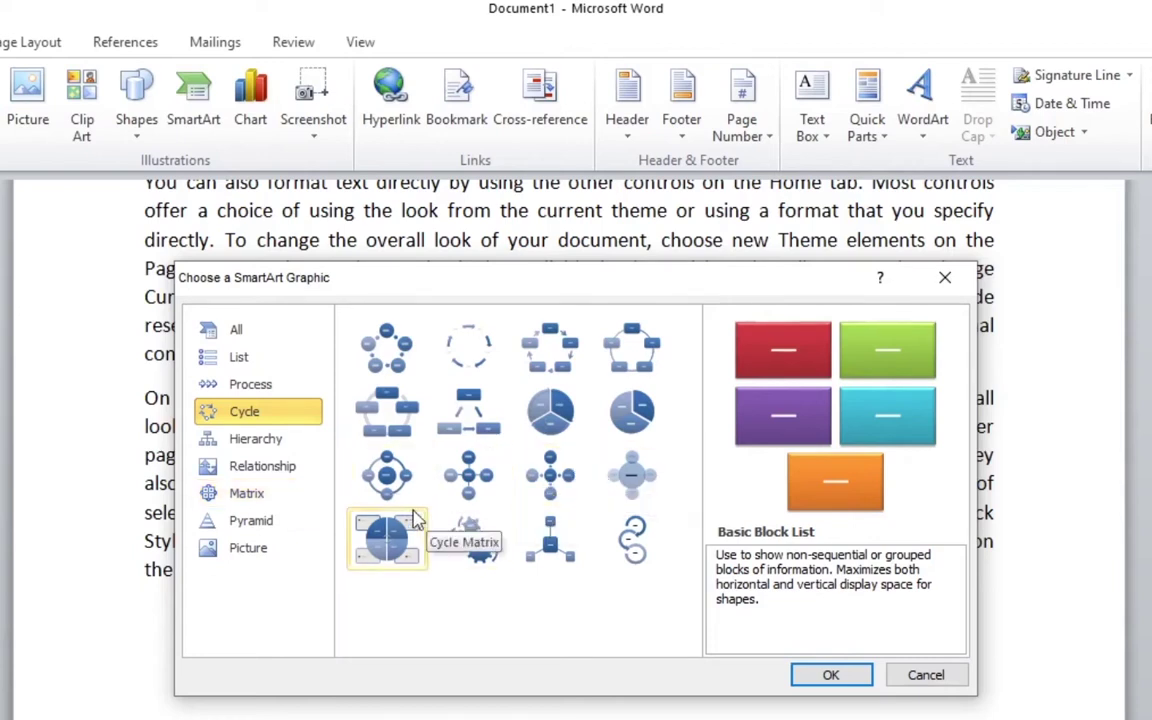
{"action": "left_click", "coordinate": [256, 438]}
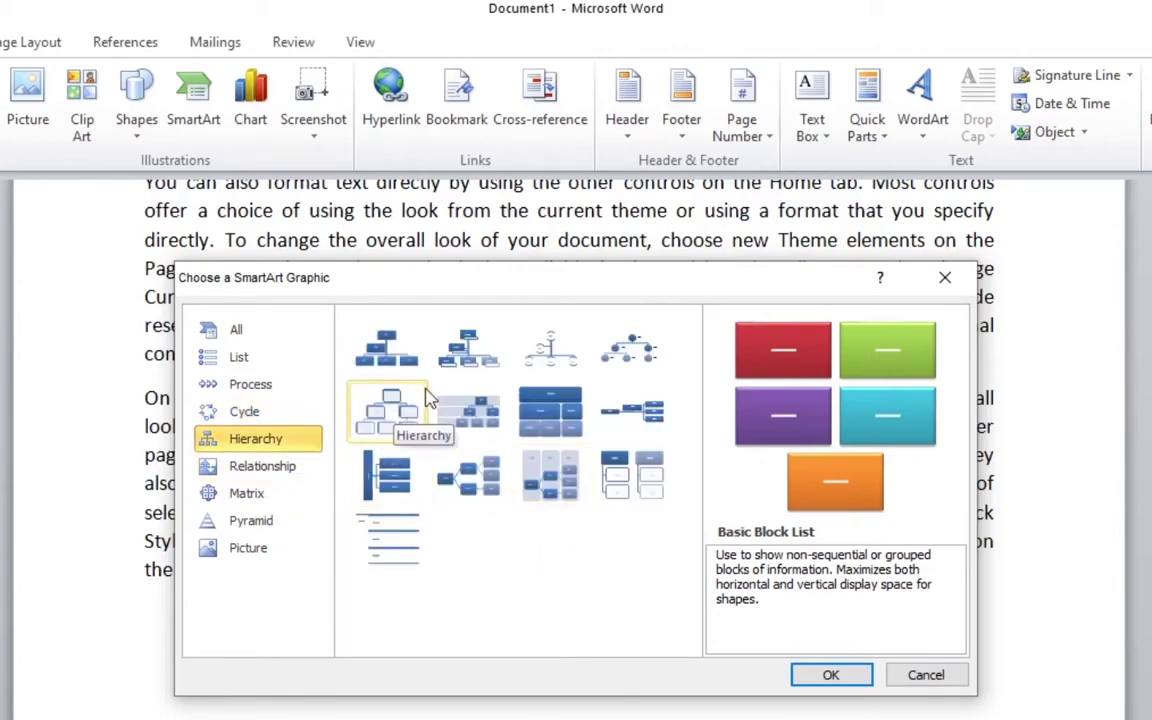
{"action": "left_click", "coordinate": [418, 362]}
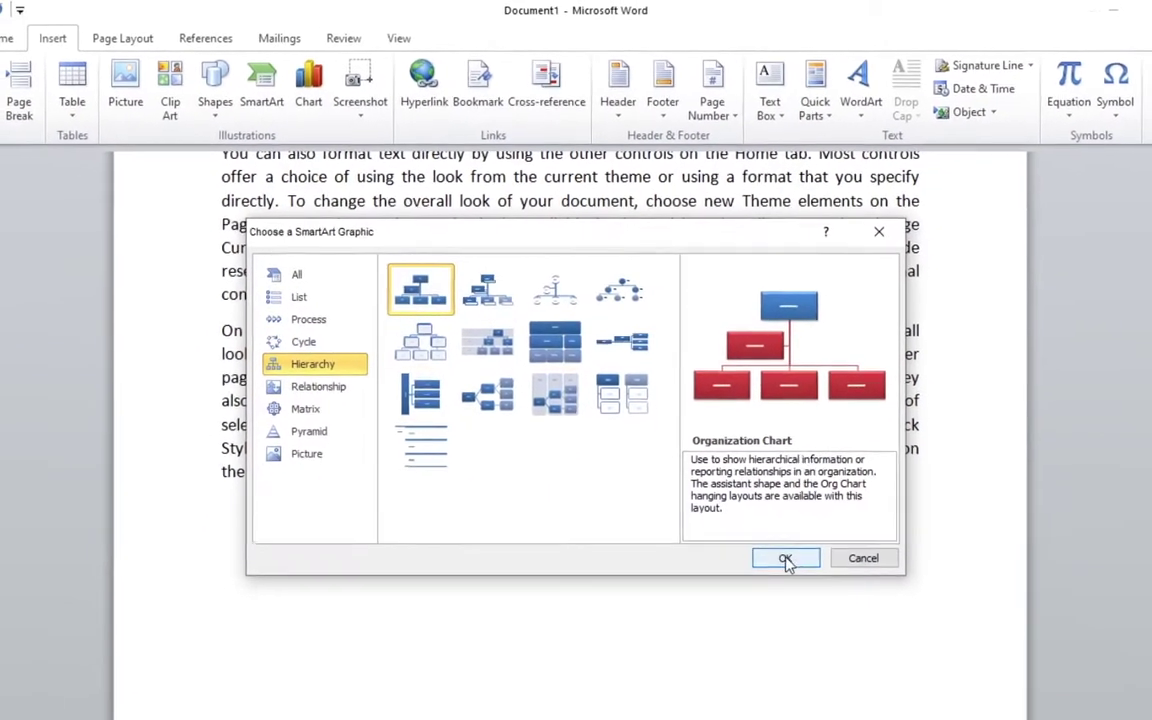
{"action": "left_click", "coordinate": [831, 675]}
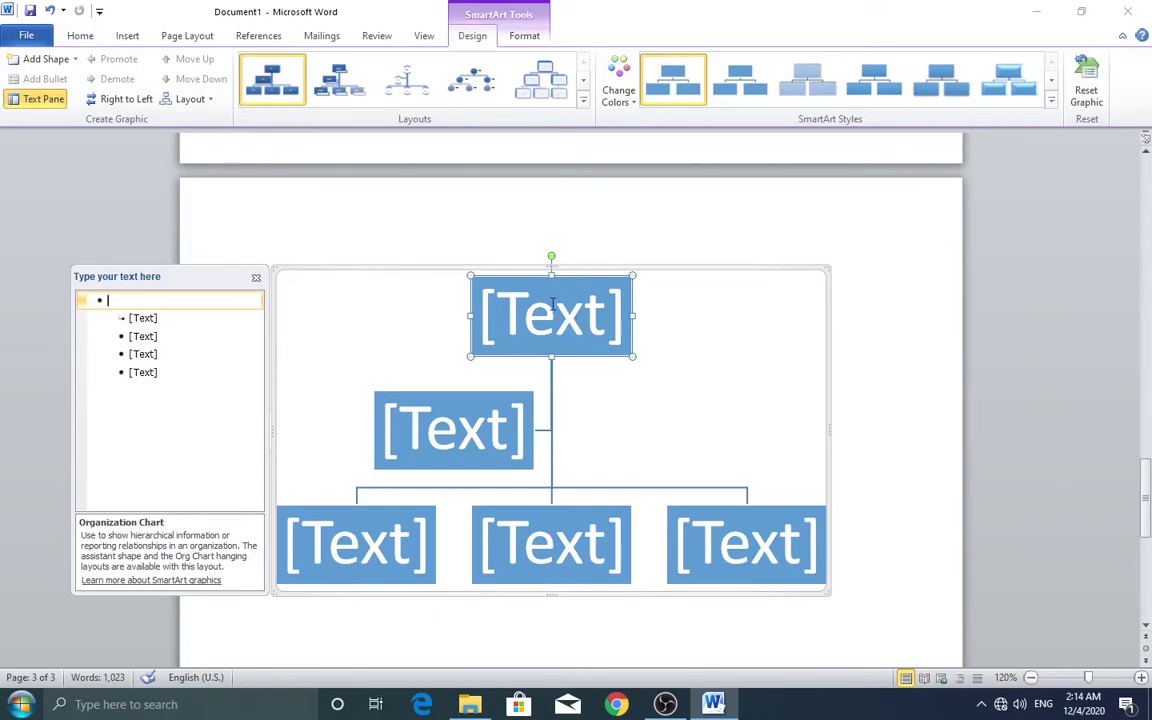
Type 'Manager' in the top box and 'vp manager' in the second-level box
{"action": "left_click", "coordinate": [543, 316]}
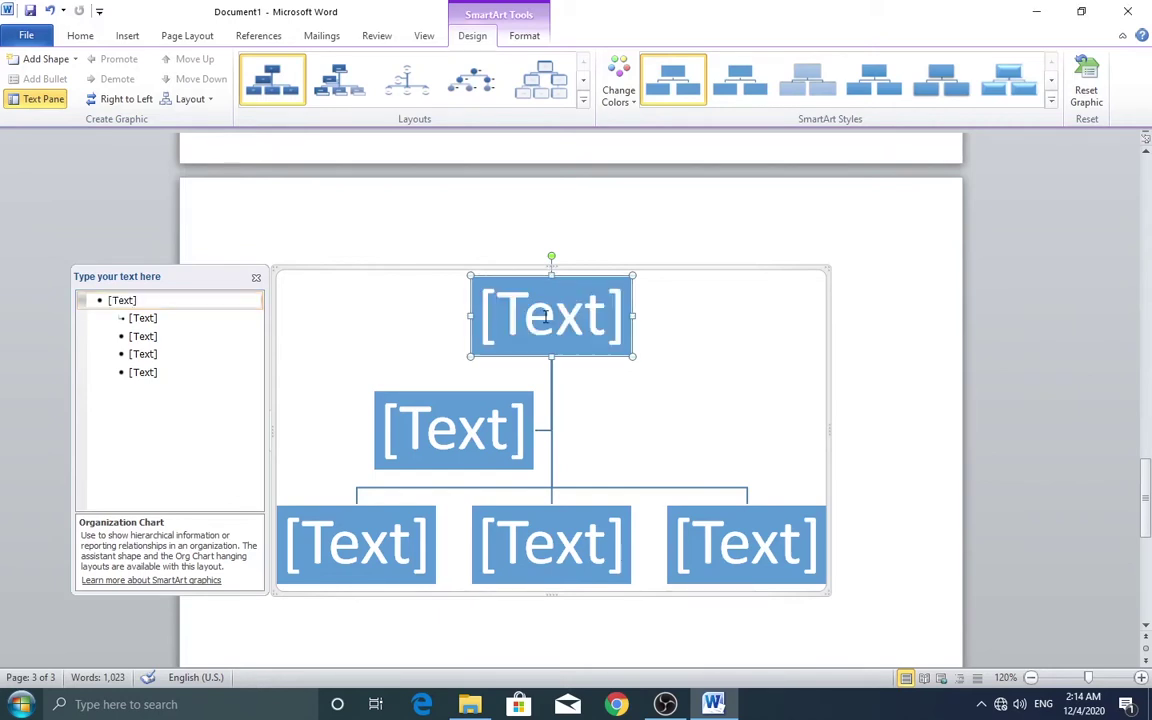
{"action": "left_click", "coordinate": [545, 318]}
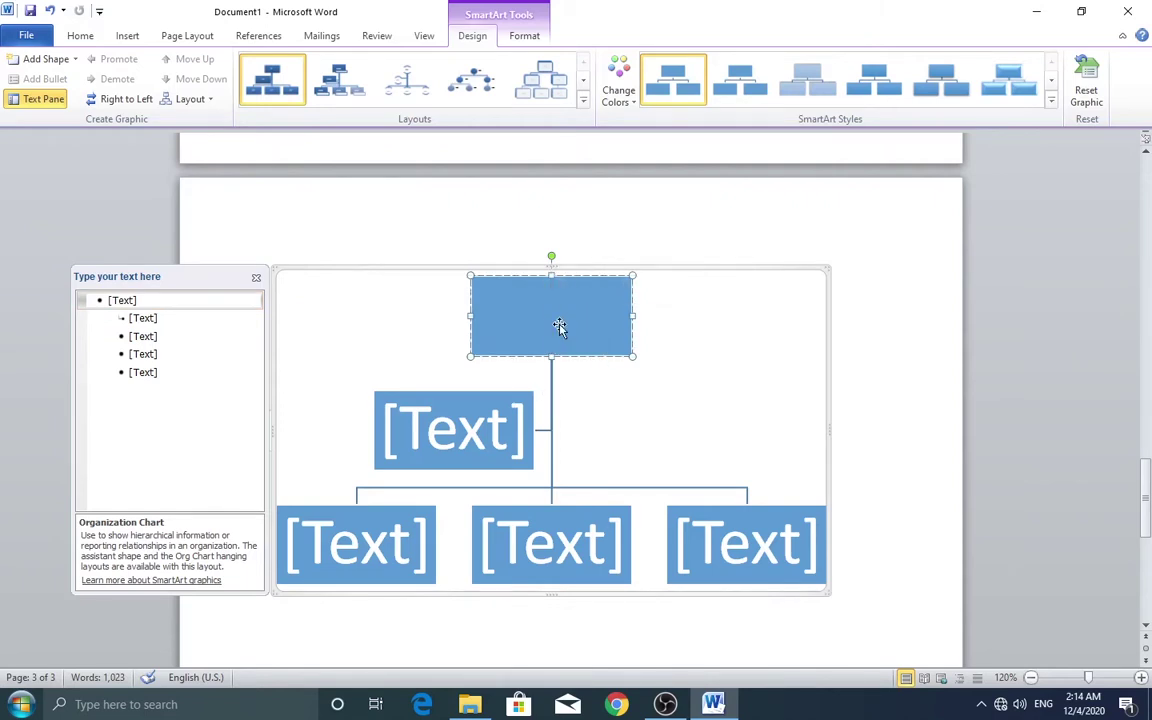
{"action": "type", "text": "Mam"}
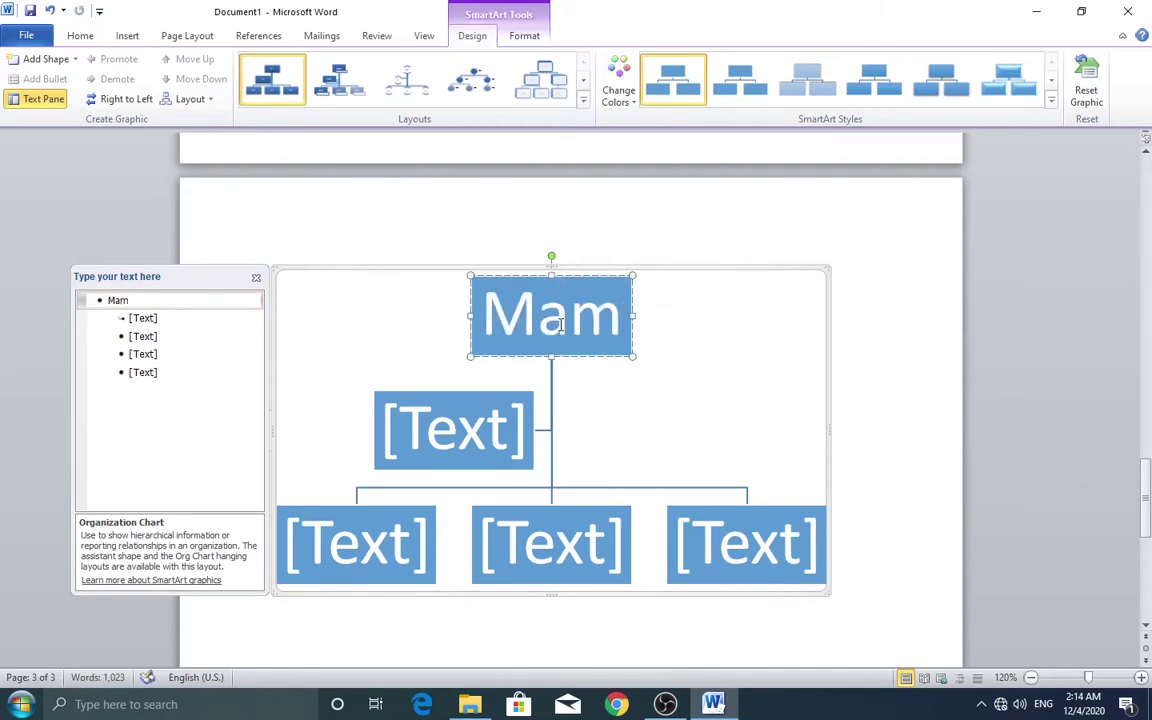
{"action": "key", "text": "BackSpace"}
{"action": "type", "text": "nager"}
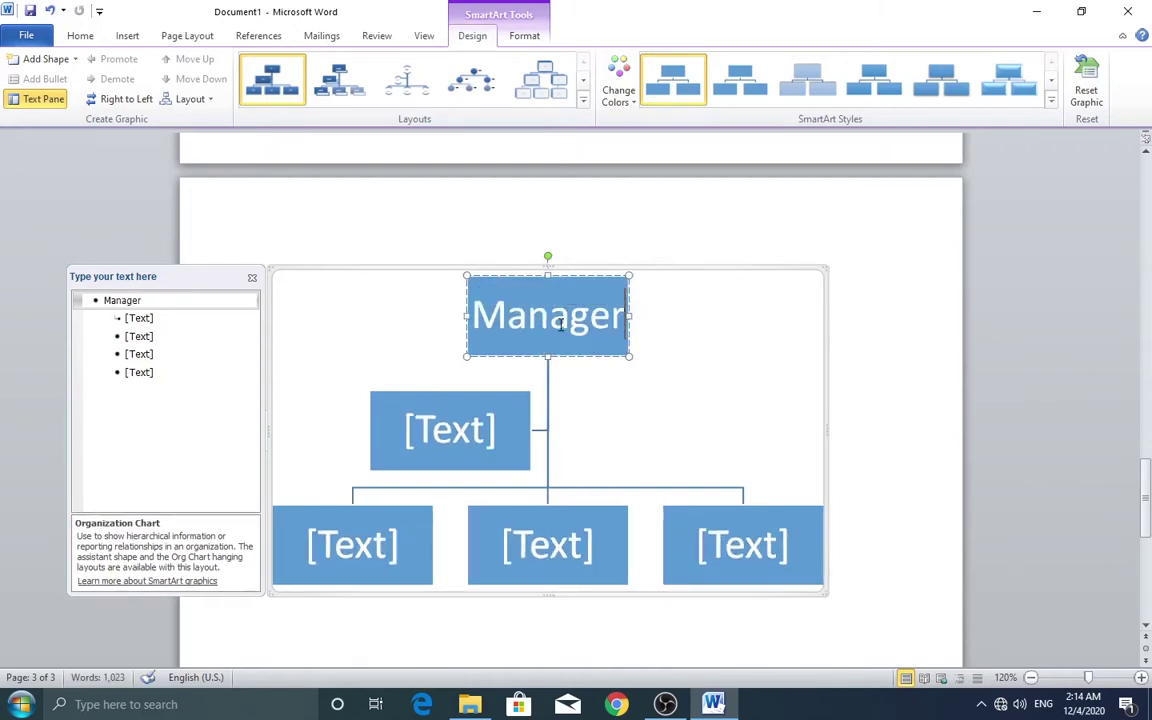
{"action": "left_click", "coordinate": [445, 424]}
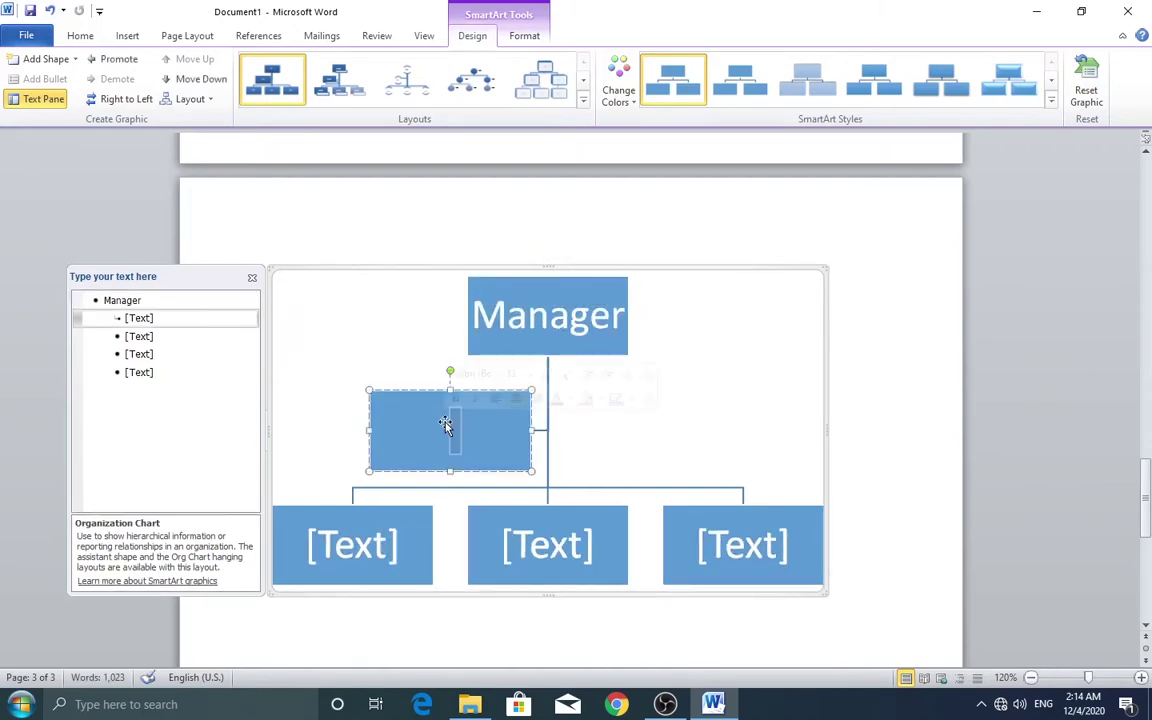
{"action": "key", "text": "Escape"}
{"action": "left_click", "coordinate": [456, 443]}
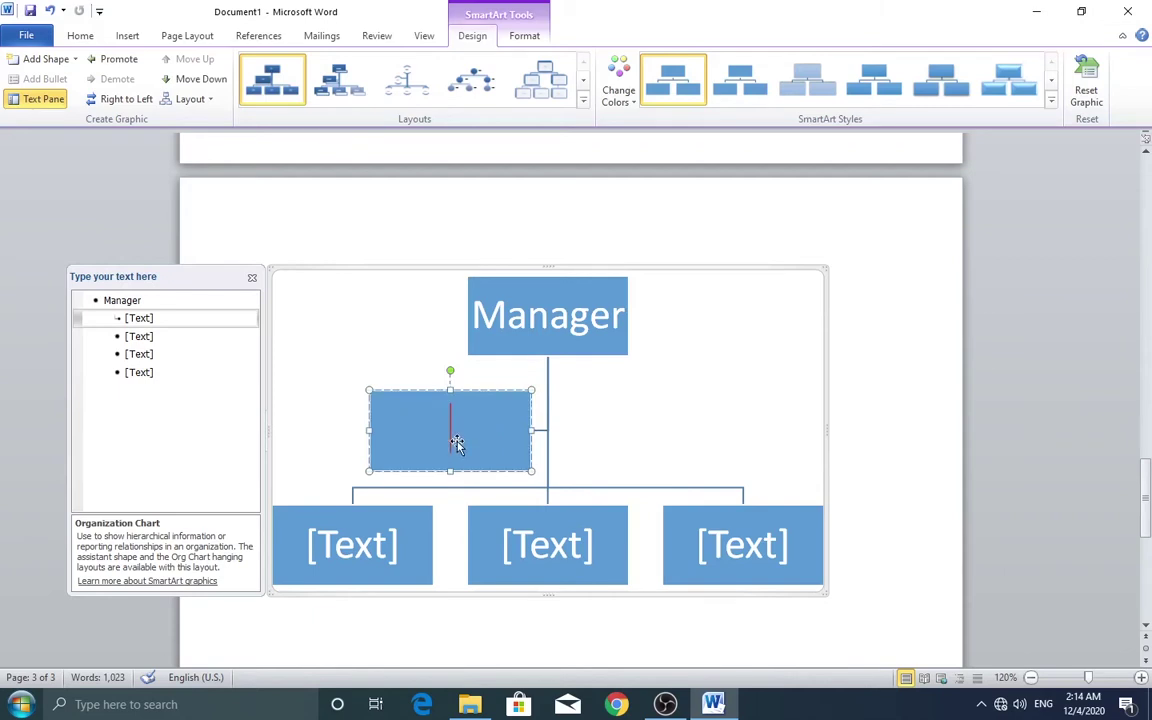
{"action": "type", "text": "vp"}
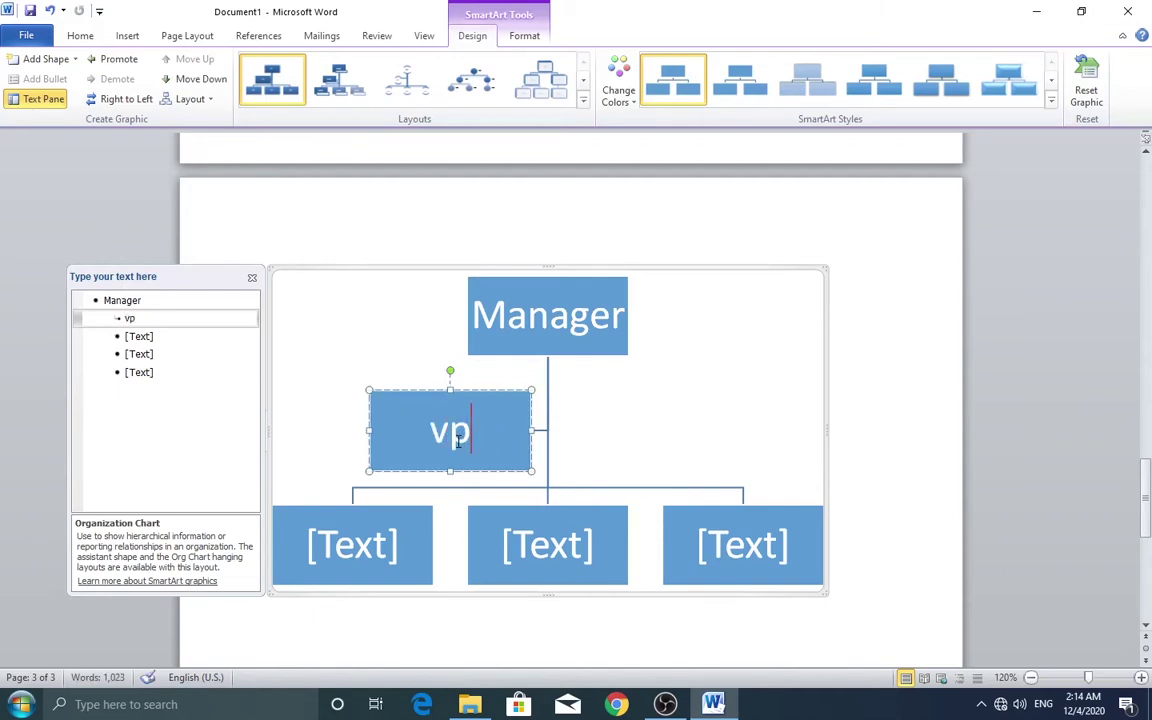
{"action": "type", "text": "mam"}
{"action": "key", "text": "BackSpace"}
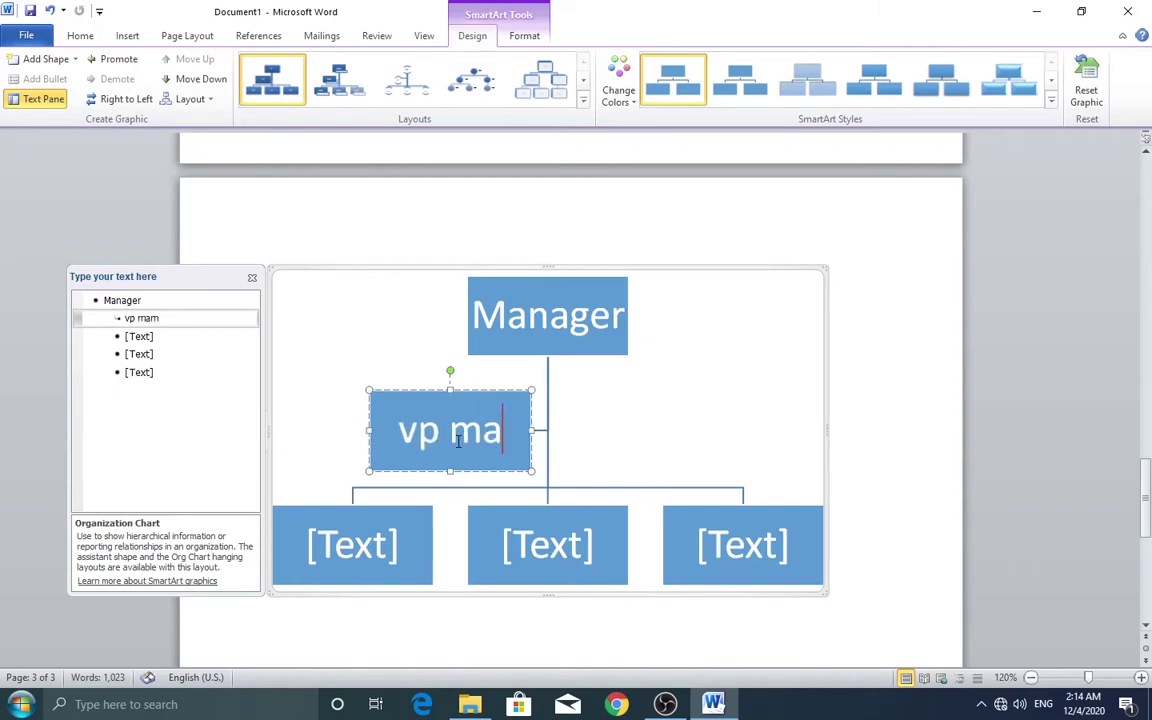
{"action": "type", "text": "nager"}
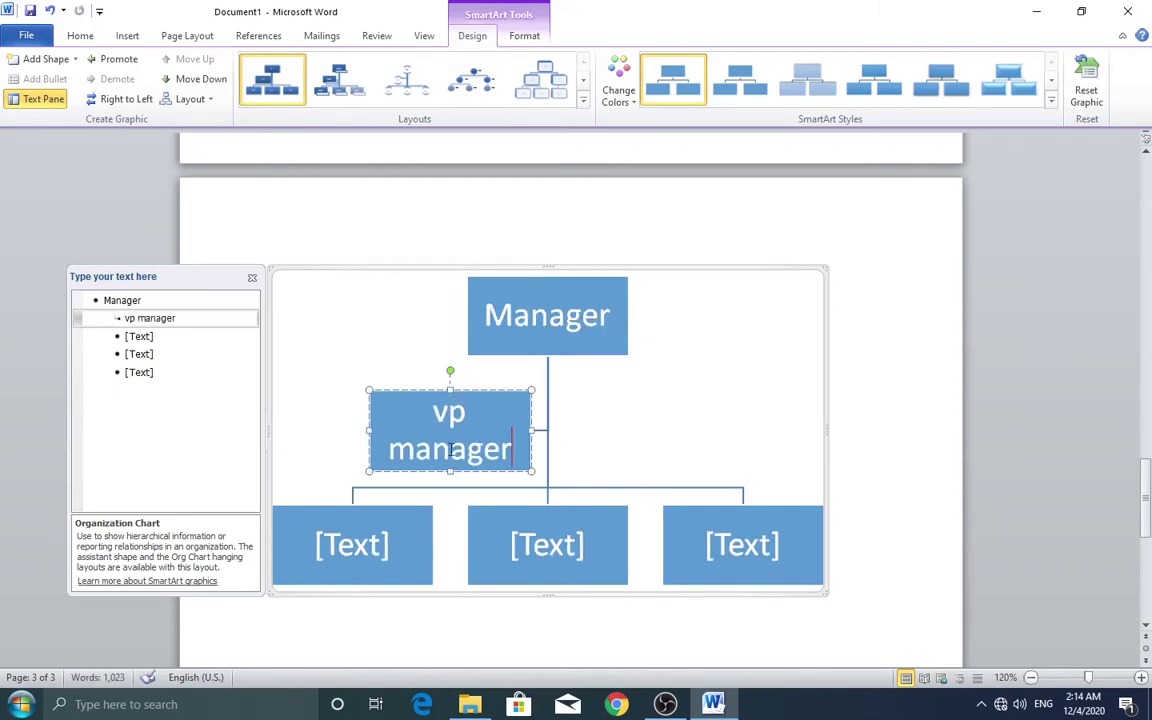
Type 'Director' and 'vp Director' into the first two bottom boxes
{"action": "left_click", "coordinate": [364, 544]}
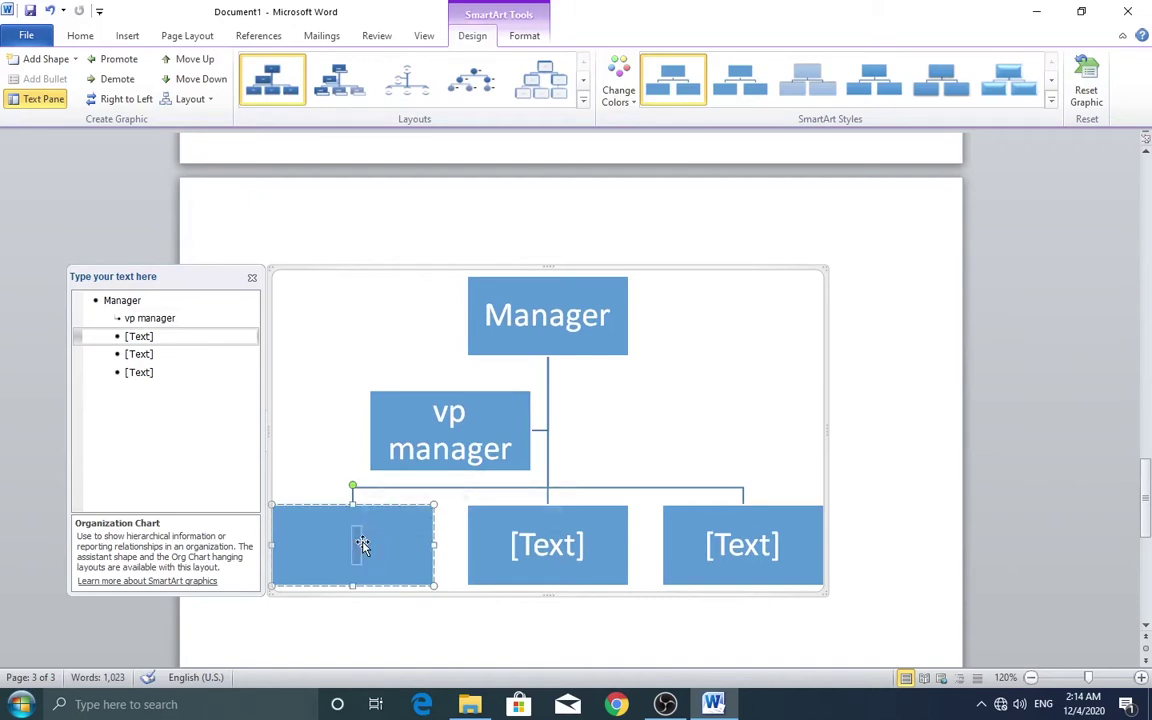
{"action": "type", "text": "Dirict"}
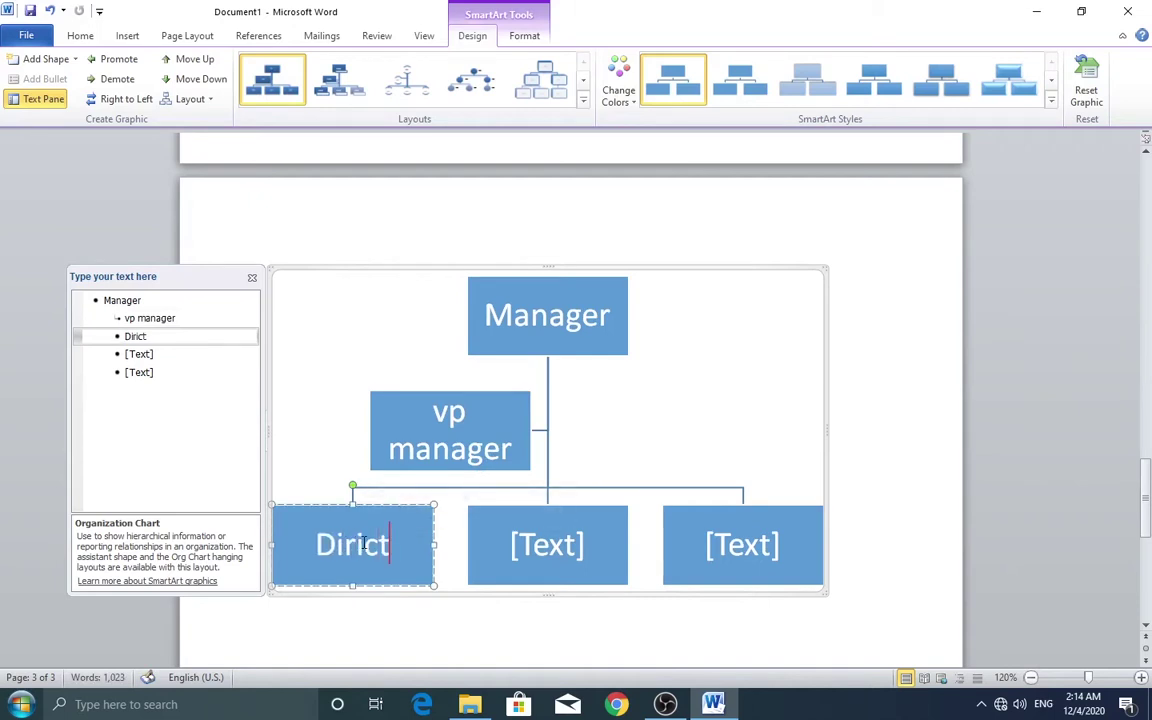
{"action": "key", "text": "BackSpace"}
{"action": "key", "text": "BackSpace"}
{"action": "key", "text": "BackSpace"}
{"action": "type", "text": "ector"}
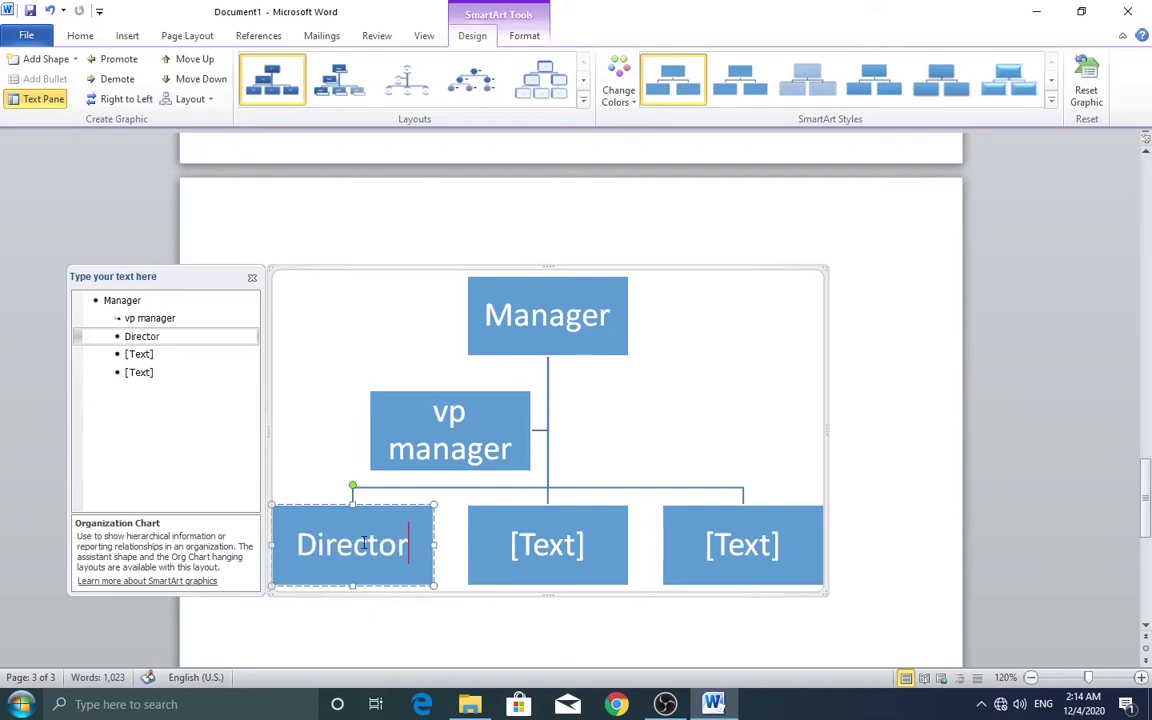
{"action": "left_click", "coordinate": [564, 541]}
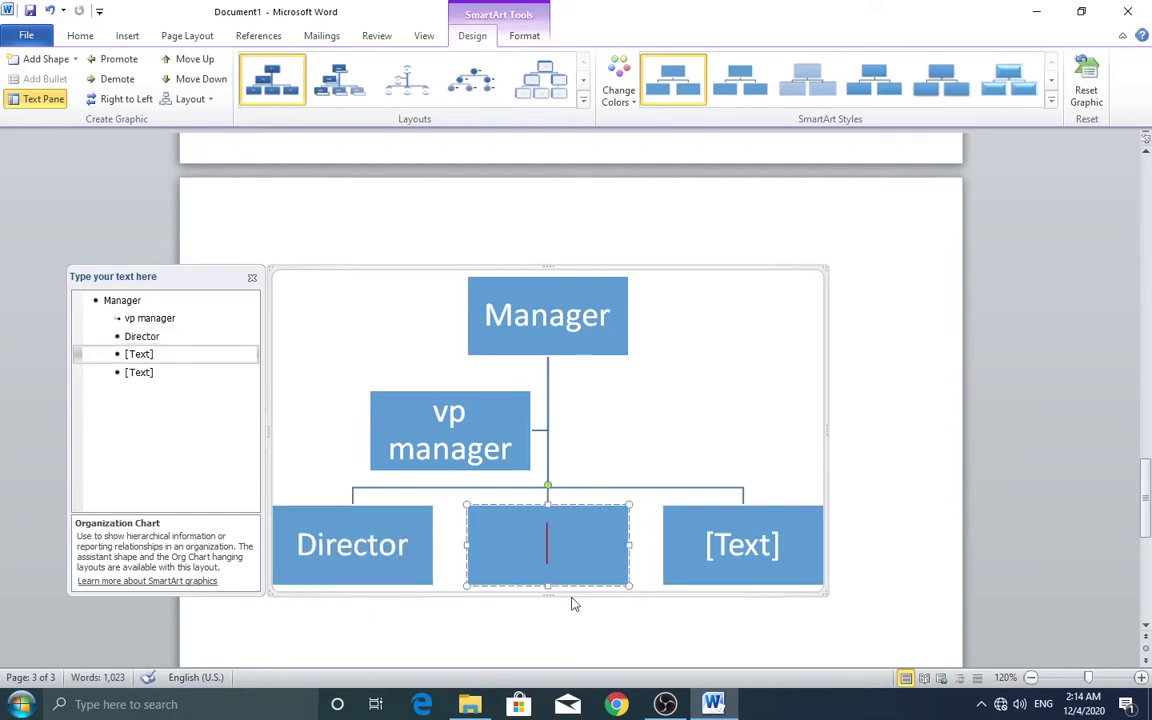
{"action": "type", "text": "vp "}
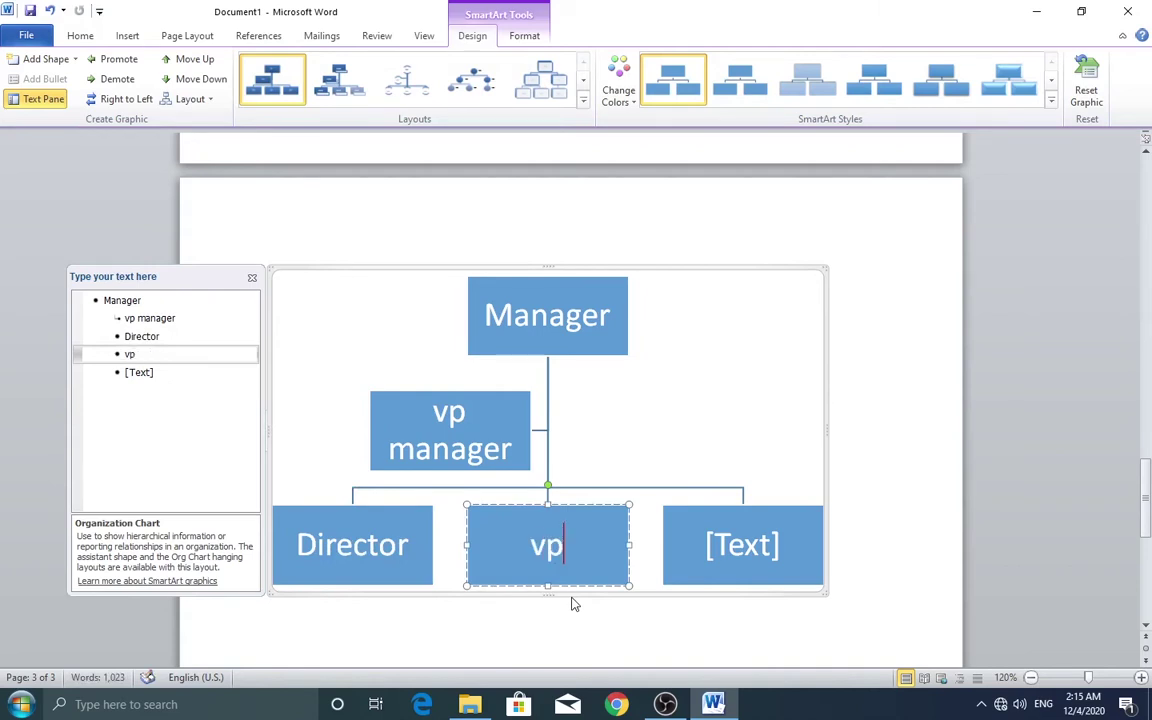
{"action": "type", "text": "Driv"}
{"action": "key", "text": "BackSpace"}
{"action": "type", "text": "c"}
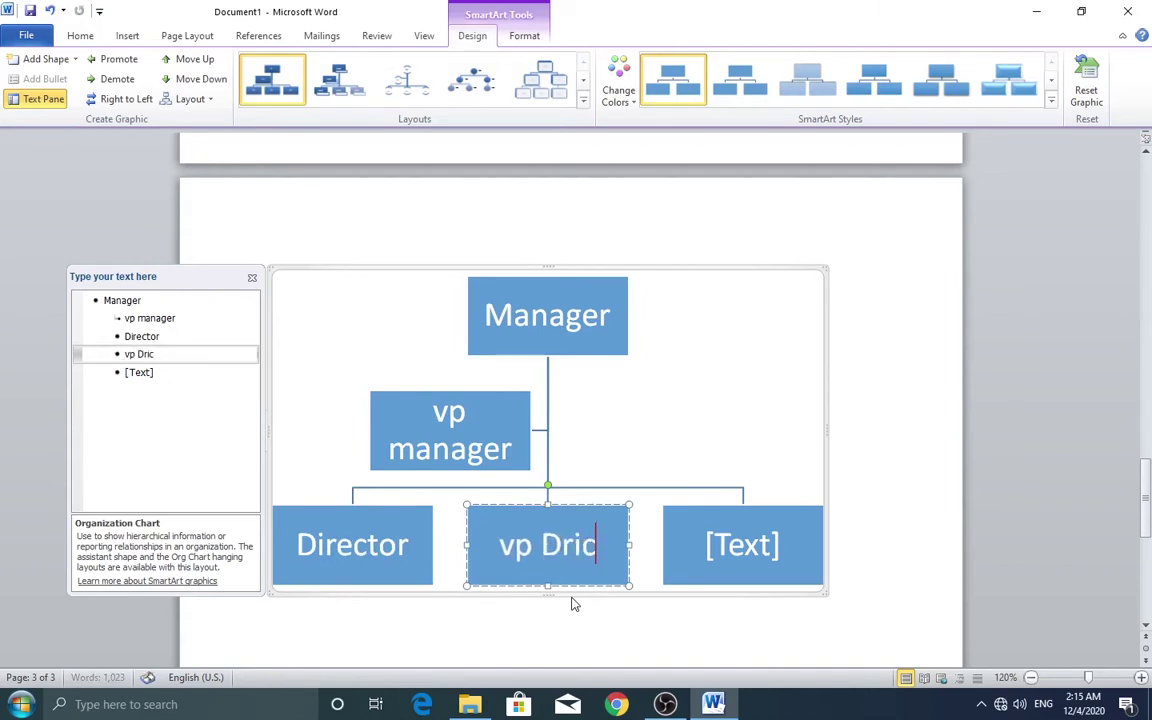
{"action": "type", "text": "tor"}
{"action": "key", "text": "BackSpace"}
{"action": "key", "text": "BackSpace"}
{"action": "key", "text": "BackSpace"}
{"action": "key", "text": "BackSpace"}
{"action": "key", "text": "BackSpace"}
{"action": "key", "text": "BackSpace"}
{"action": "type", "text": "i"}
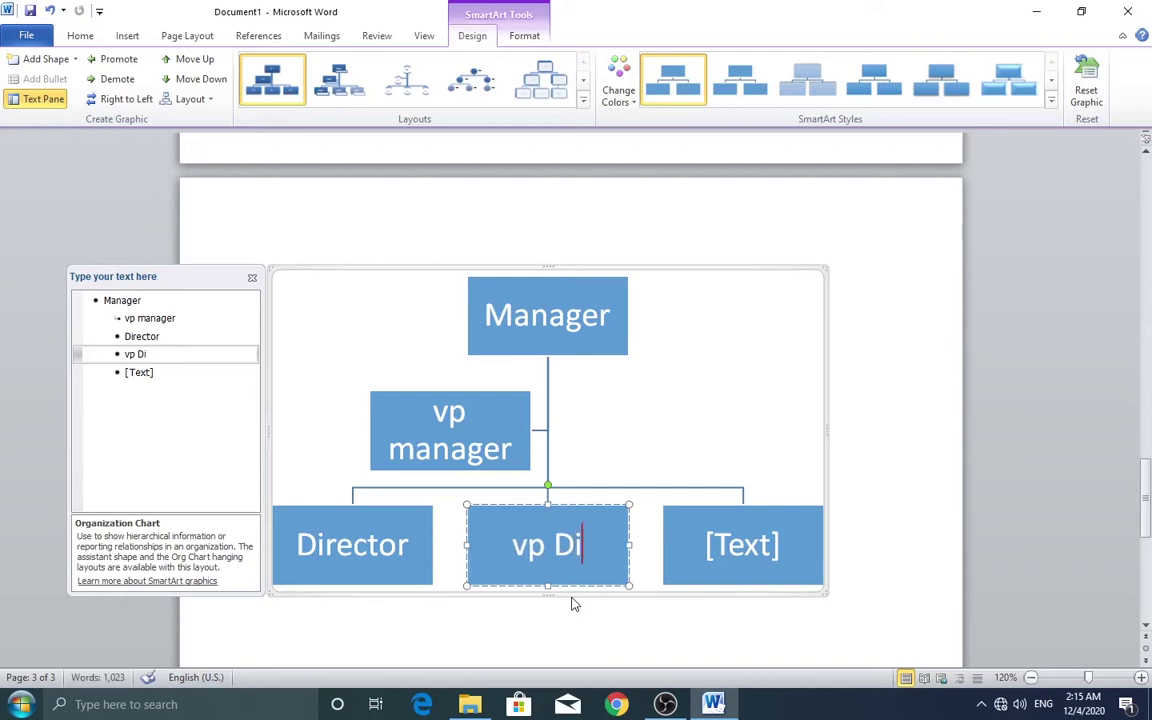
{"action": "type", "text": "rector"}
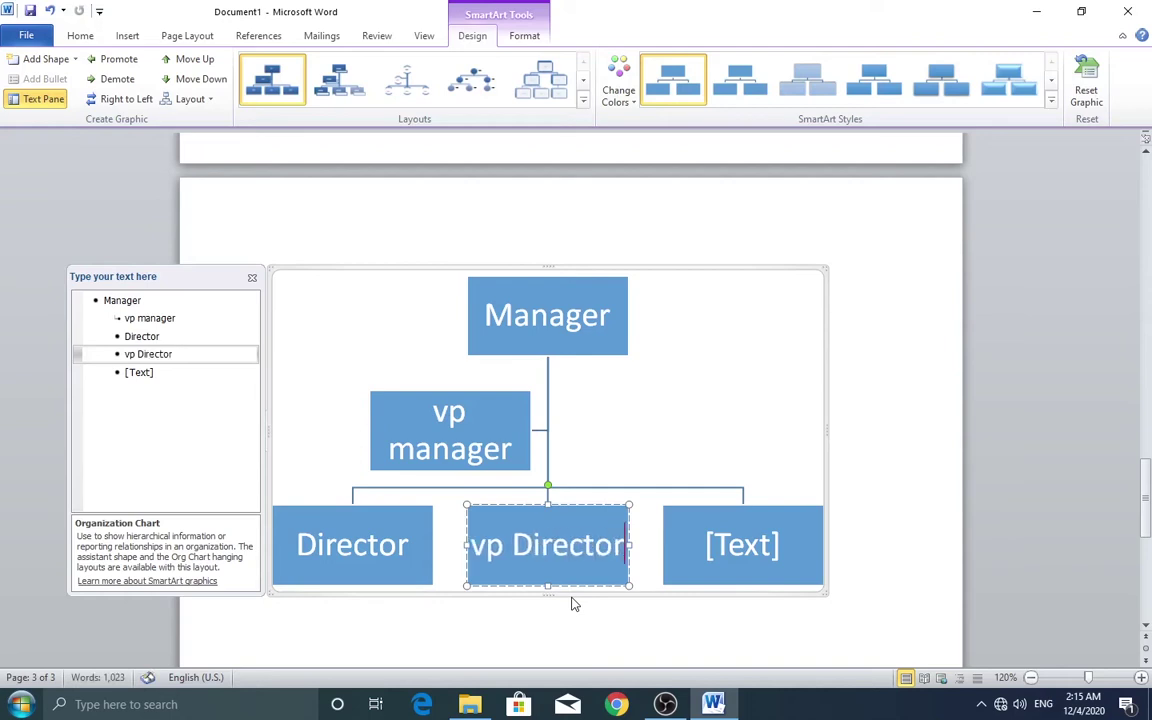
Type 'sale manager' into the last bottom box
{"action": "left_click", "coordinate": [745, 545]}
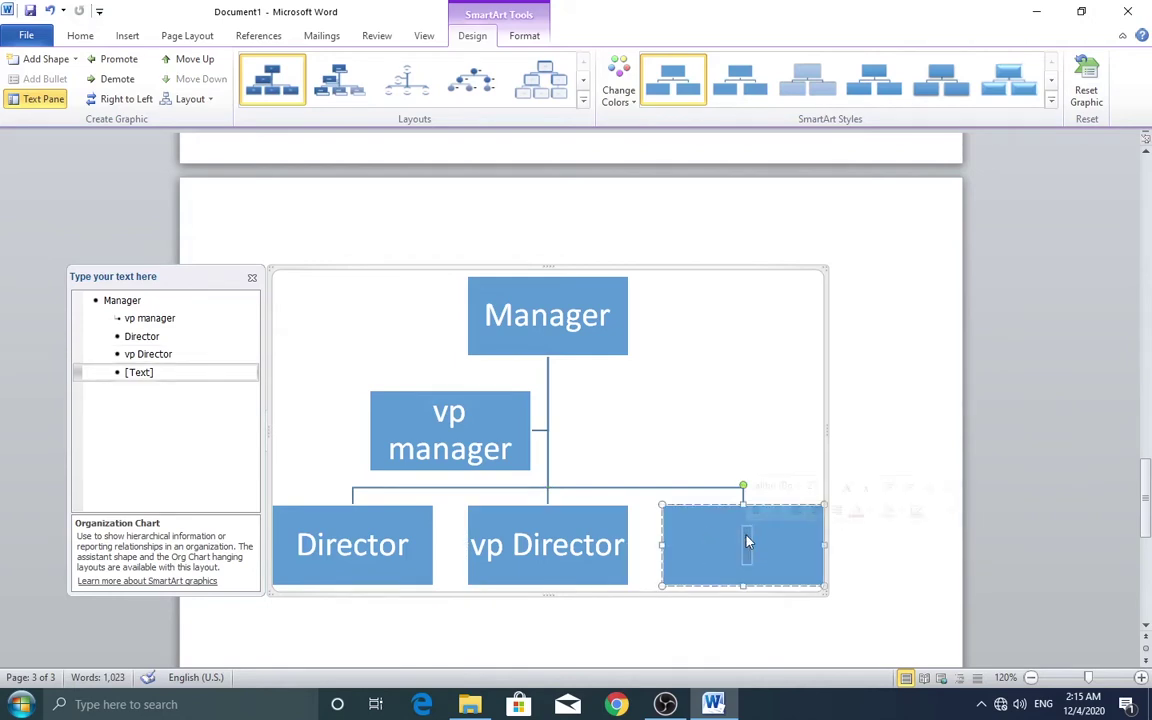
{"action": "left_click", "coordinate": [745, 547]}
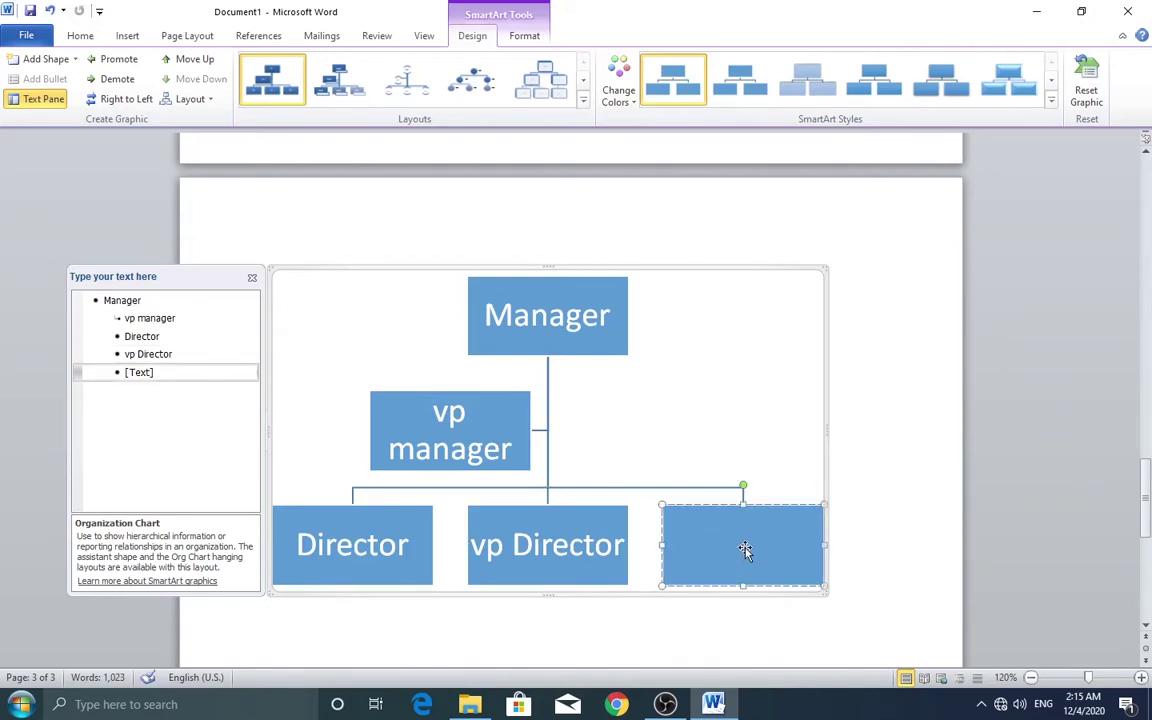
{"action": "type", "text": "sale "}
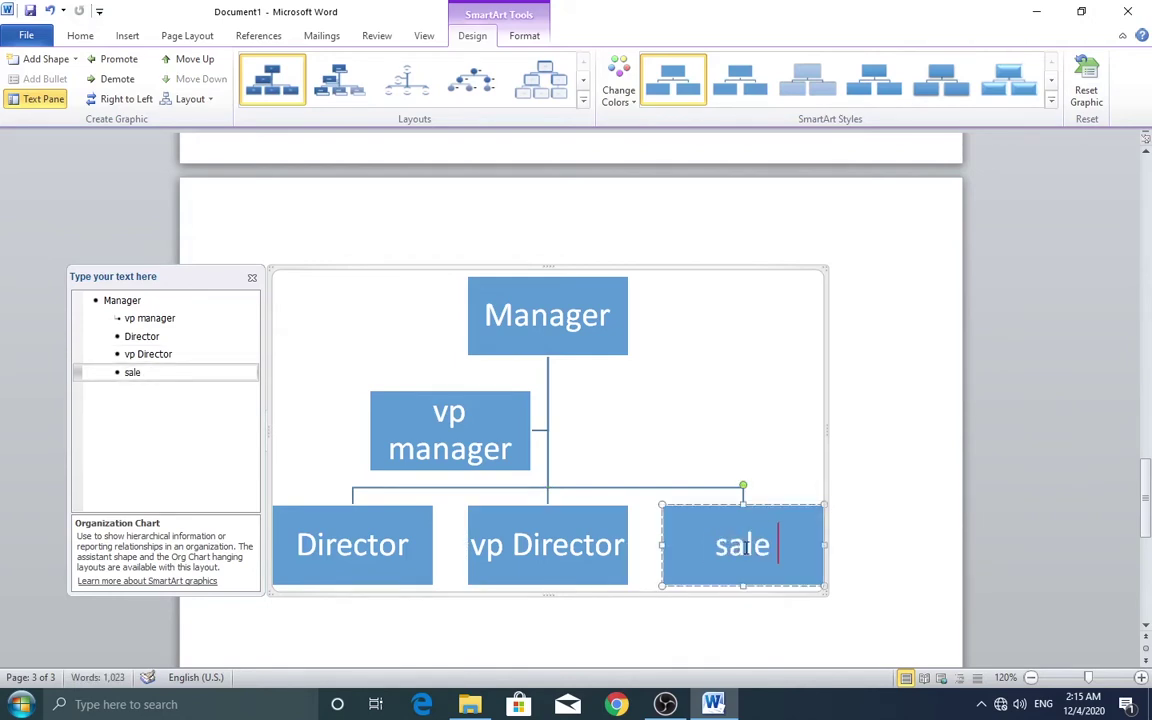
{"action": "type", "text": "ama"}
{"action": "key", "text": "BackSpace"}
{"action": "key", "text": "BackSpace"}
{"action": "key", "text": "BackSpace"}
{"action": "type", "text": "manager"}
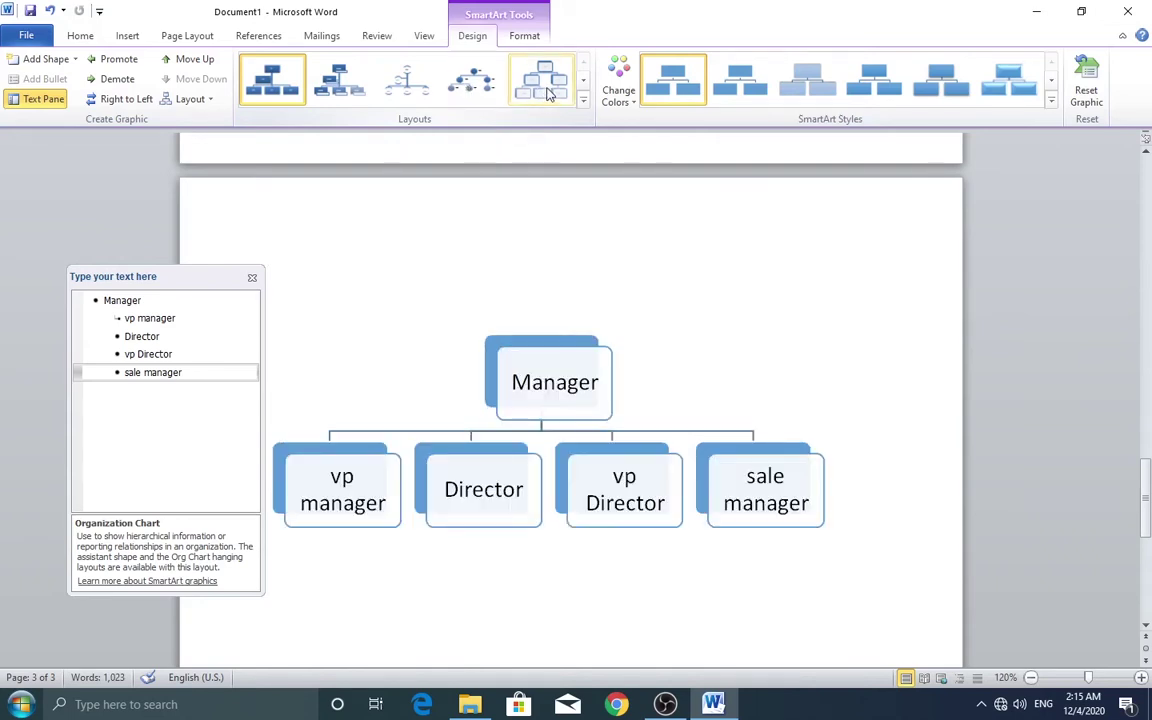
Preview more SmartArt layouts without applying one, then select the vp manager box
{"action": "left_click", "coordinate": [583, 80]}
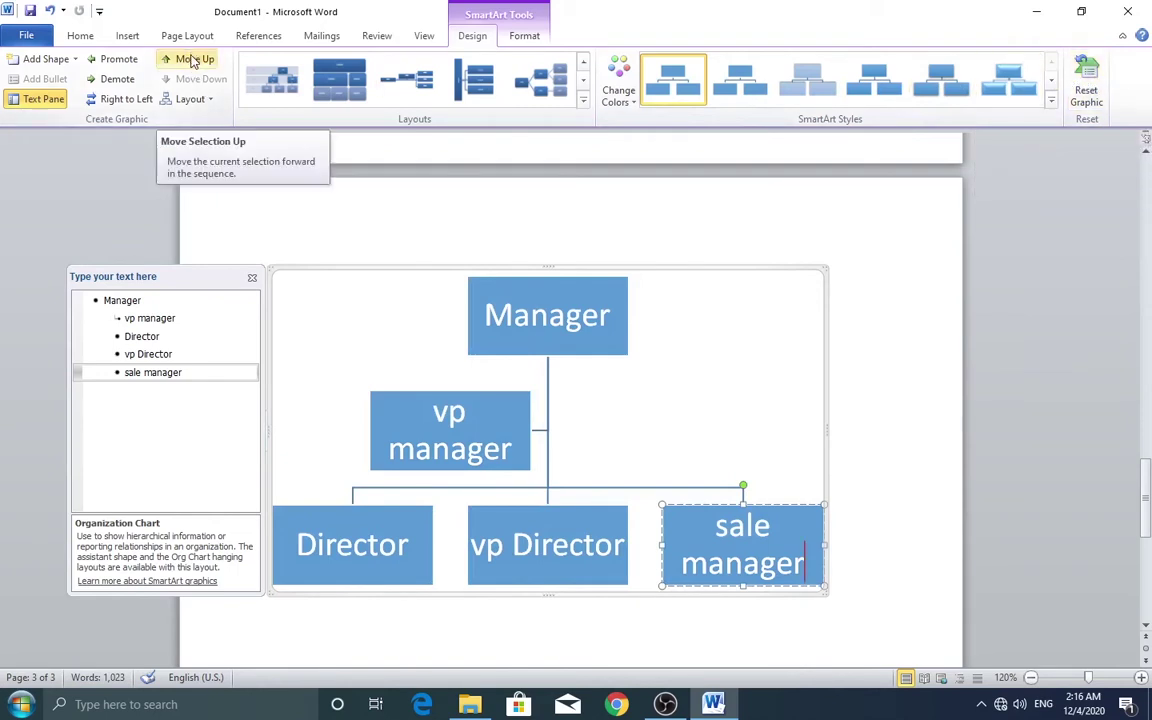
{"action": "left_click", "coordinate": [512, 462]}
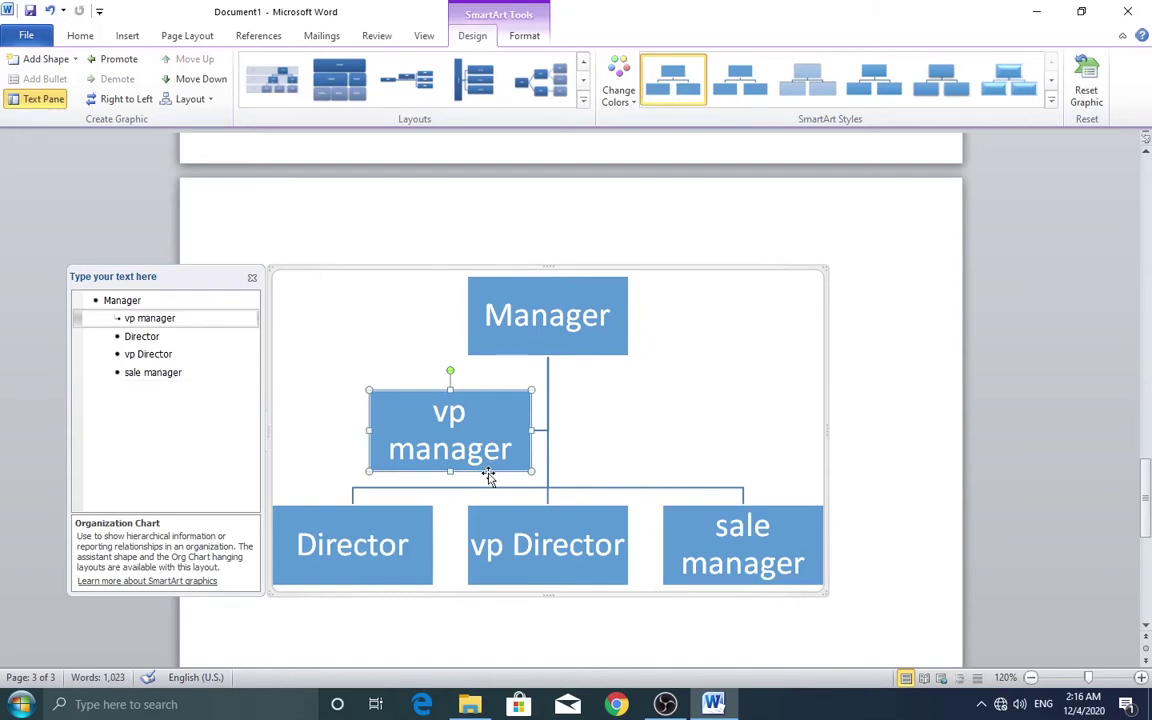
Add an assistant box under vp manager and name it 'Jr Manager'
{"action": "right_click", "coordinate": [489, 477]}
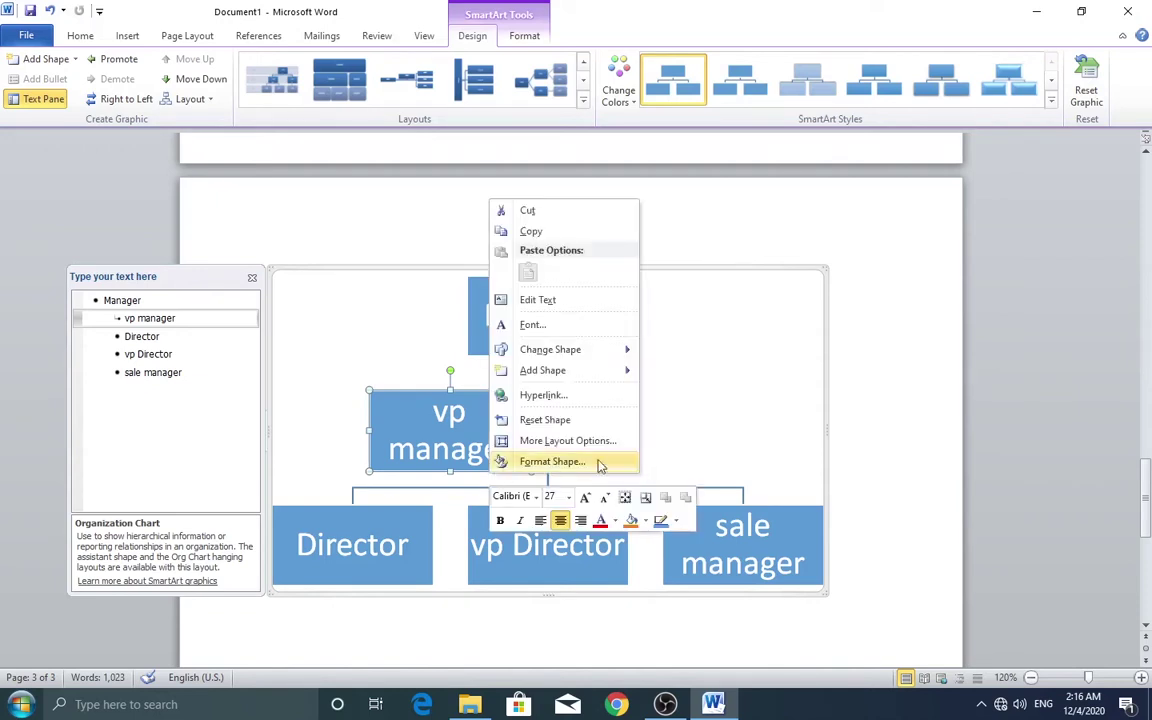
{"action": "mouse_move", "coordinate": [628, 375]}
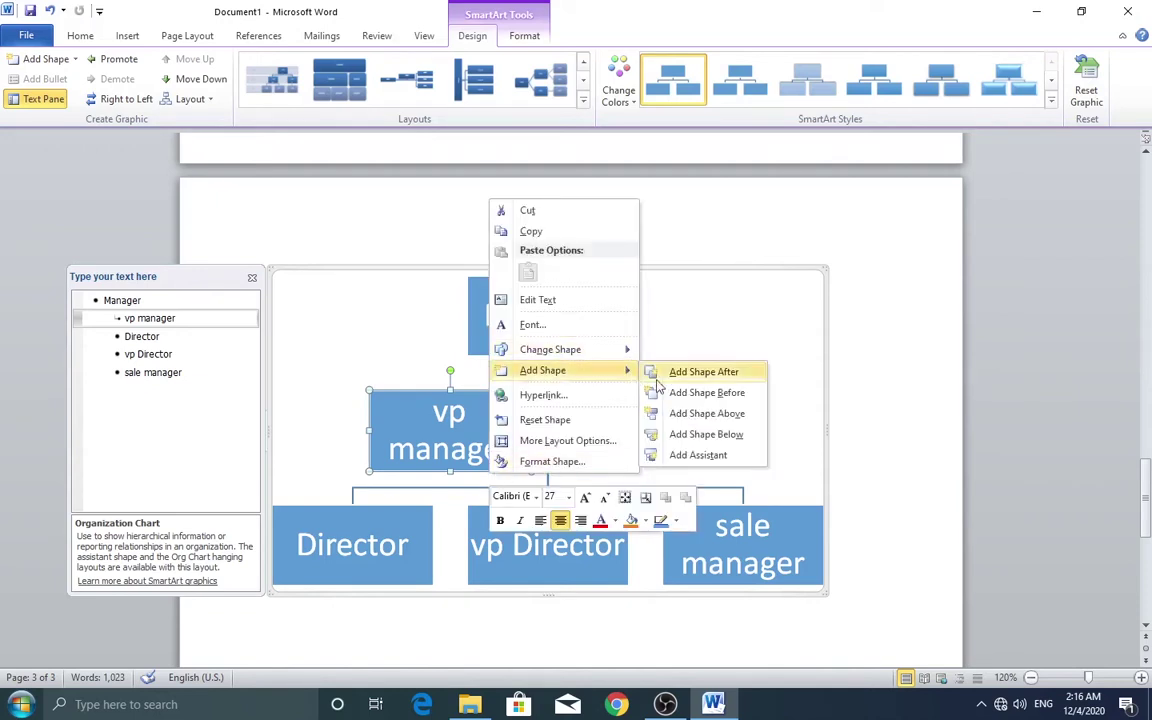
{"action": "left_click", "coordinate": [707, 456]}
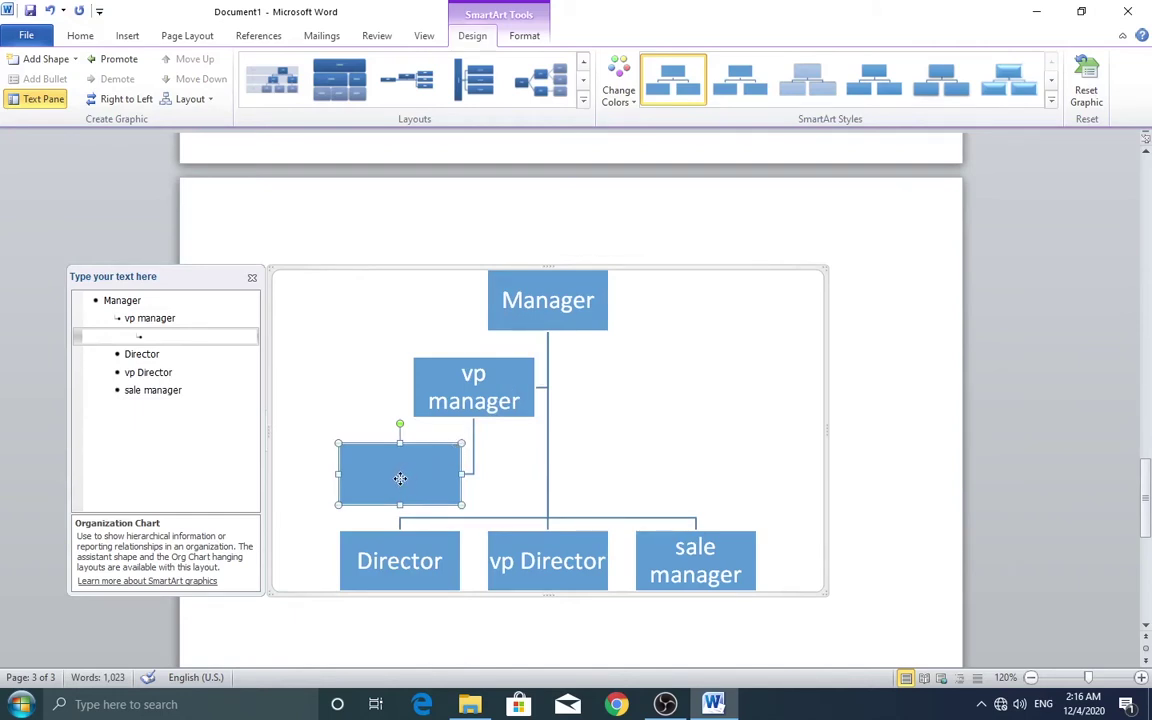
{"action": "type", "text": "a"}
{"action": "key", "text": "BackSpace"}
{"action": "type", "text": "A"}
{"action": "key", "text": "BackSpace"}
{"action": "type", "text": "Jur"}
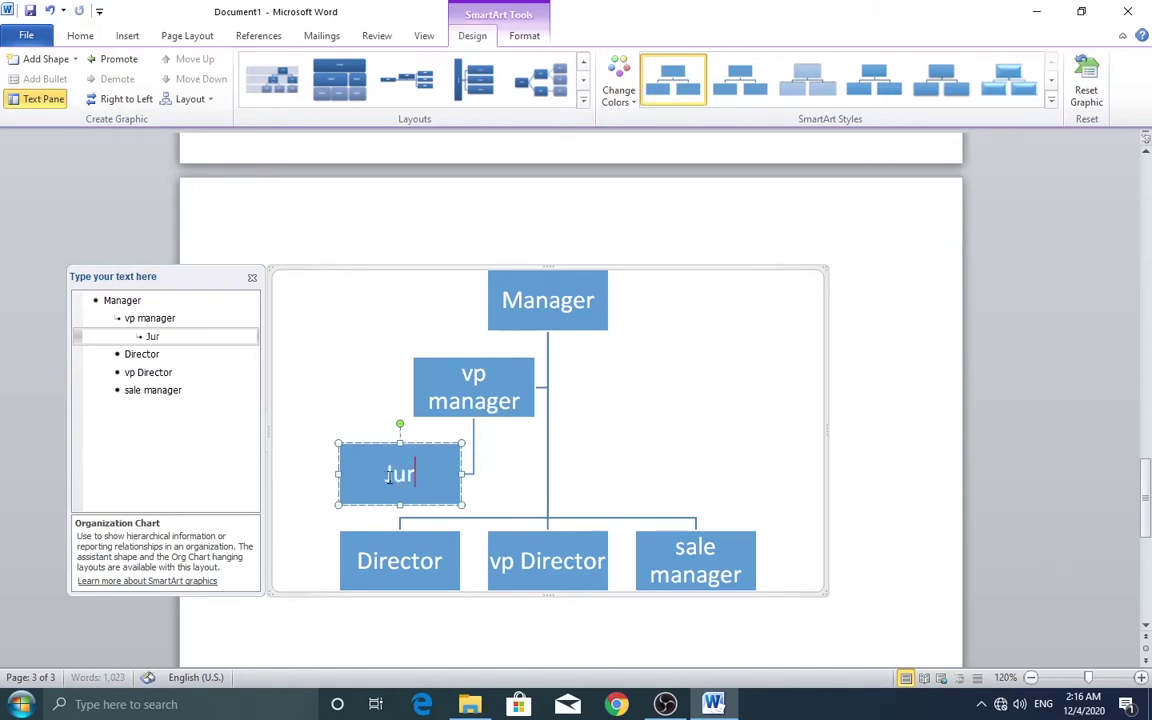
{"action": "key", "text": "BackSpace"}
{"action": "key", "text": "BackSpace"}
{"action": "type", "text": "r M"}
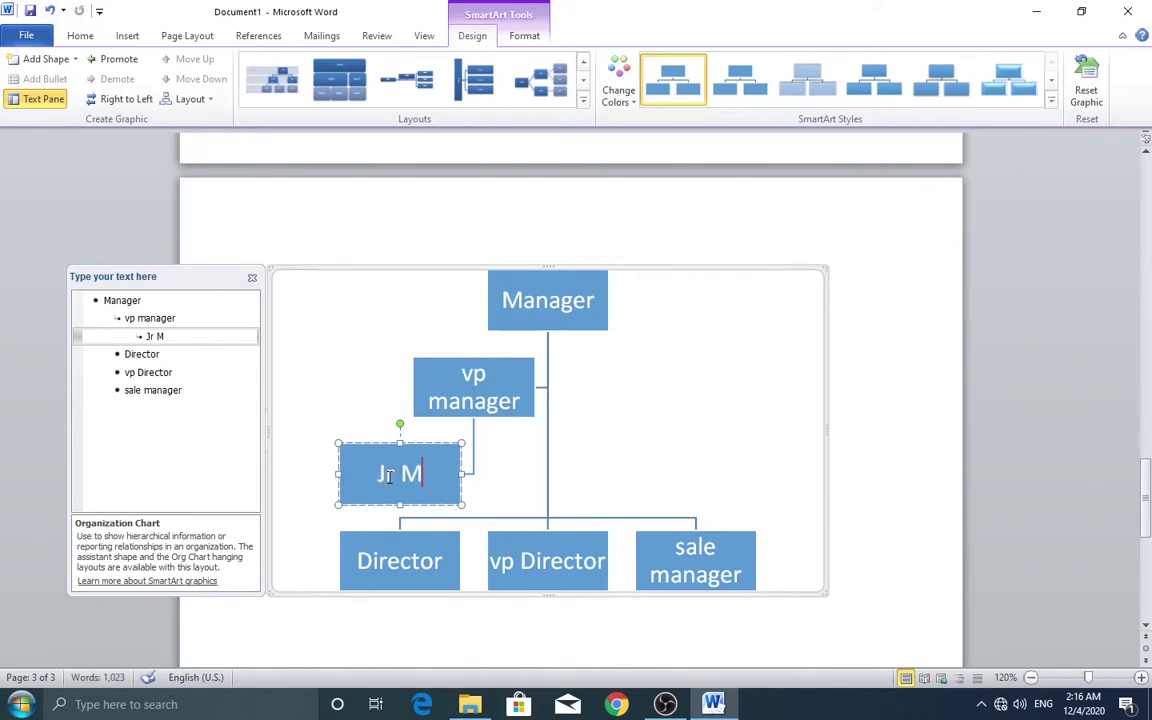
{"action": "type", "text": "anager"}
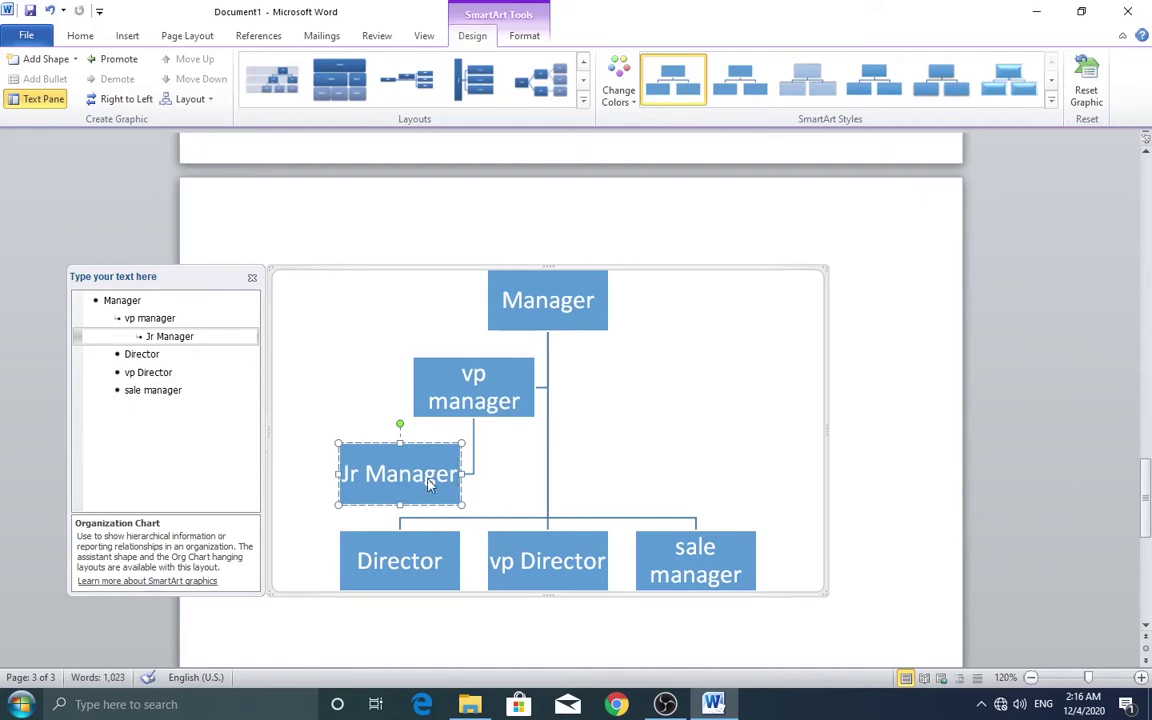
Select the whole organisation chart graphic and delete it
{"action": "scroll", "coordinate": [586, 483], "scroll_direction": "down", "scroll_amount": 1}
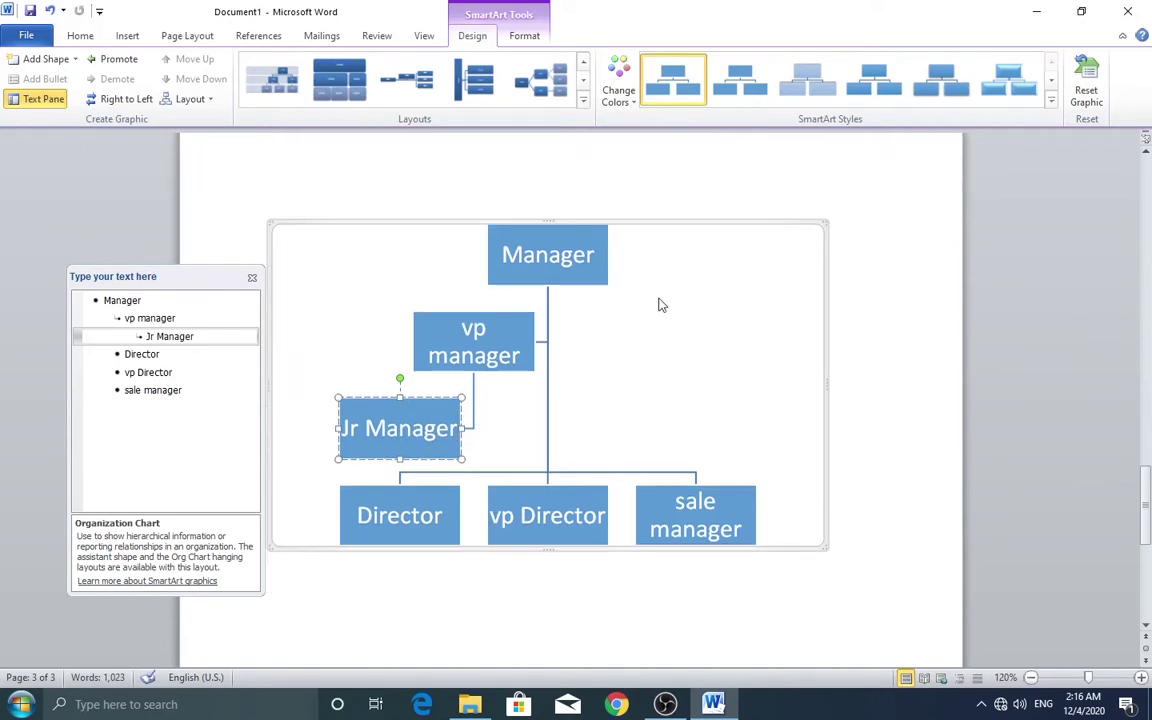
{"action": "scroll", "coordinate": [628, 400], "scroll_direction": "up", "scroll_amount": 3}
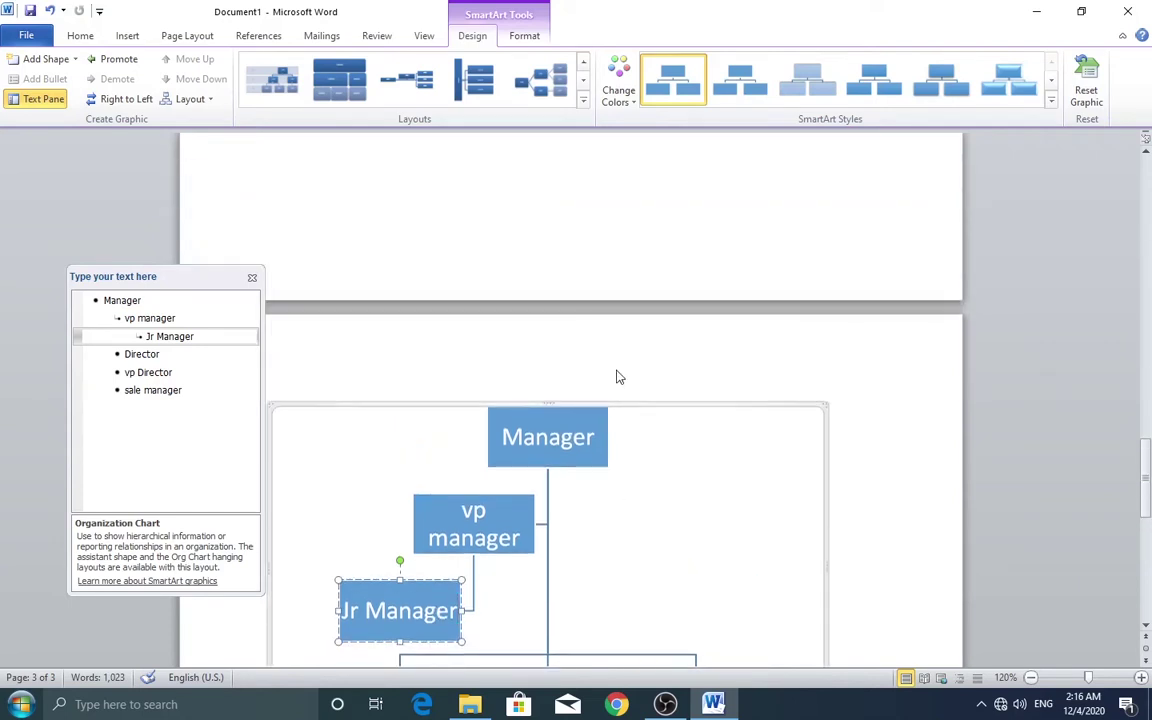
{"action": "left_click", "coordinate": [683, 405]}
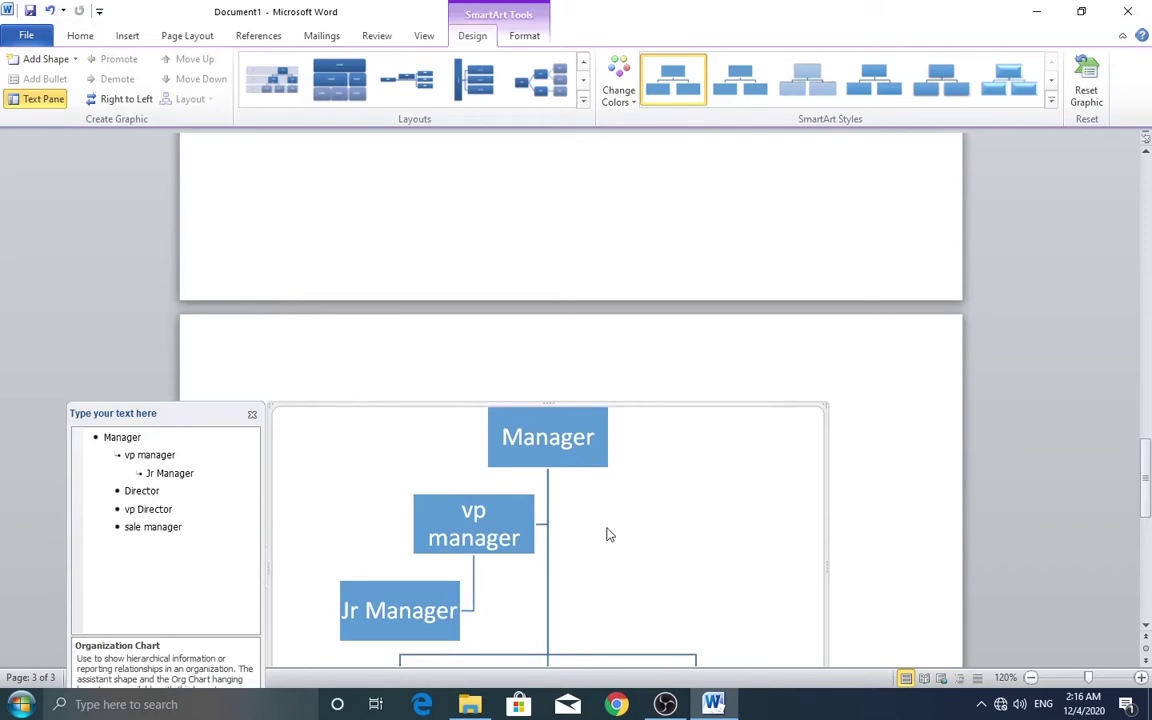
{"action": "scroll", "coordinate": [609, 532], "scroll_direction": "down", "scroll_amount": 2}
{"action": "scroll", "coordinate": [609, 532], "scroll_direction": "up", "scroll_amount": 1}
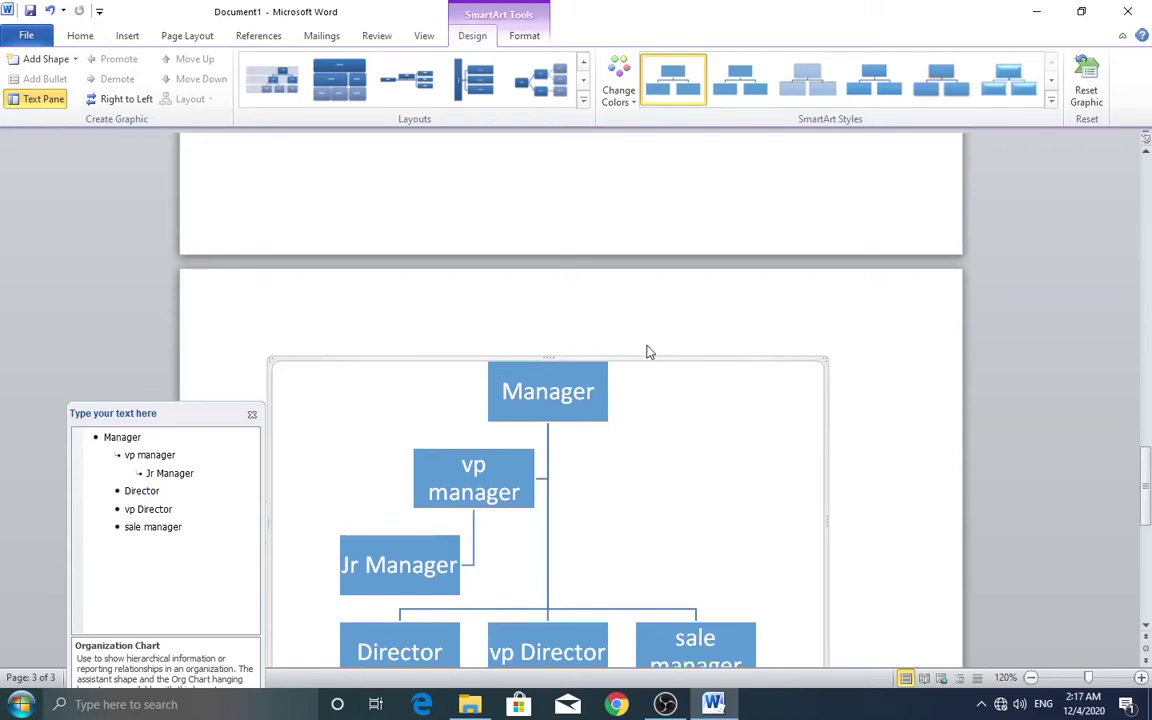
{"action": "key", "text": "Delete"}
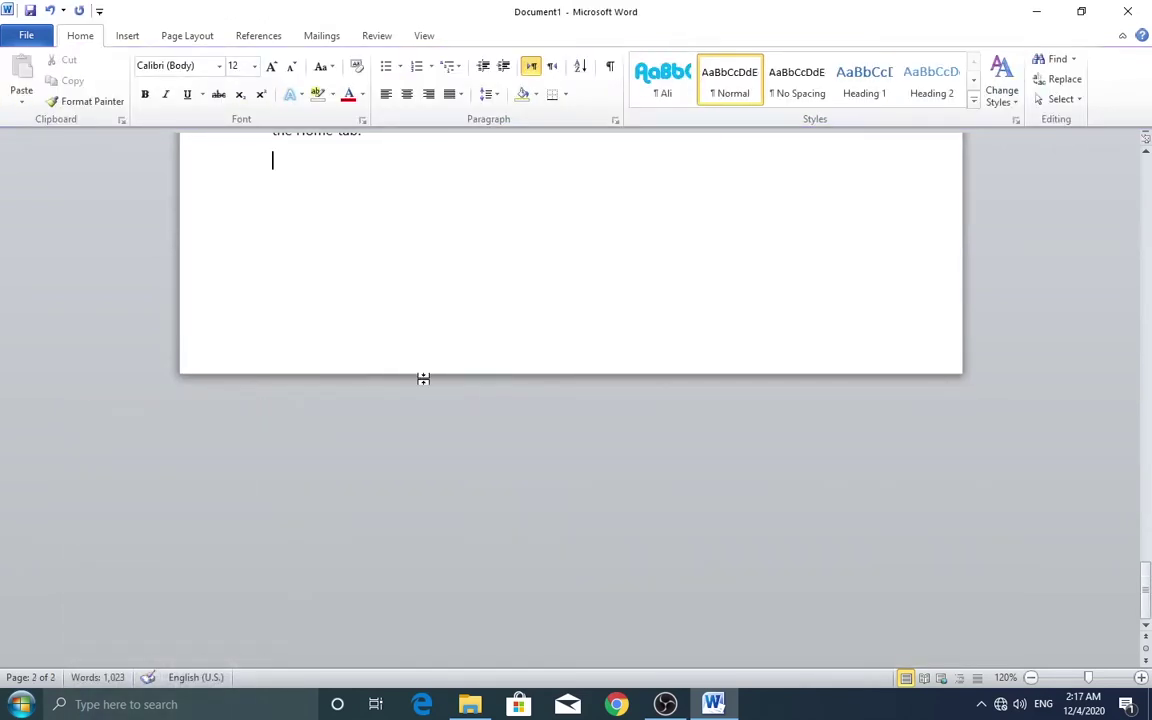
Return to the document's opening paragraph with the Insert ribbon showing
{"action": "scroll", "coordinate": [494, 347], "scroll_direction": "up", "scroll_amount": 5}
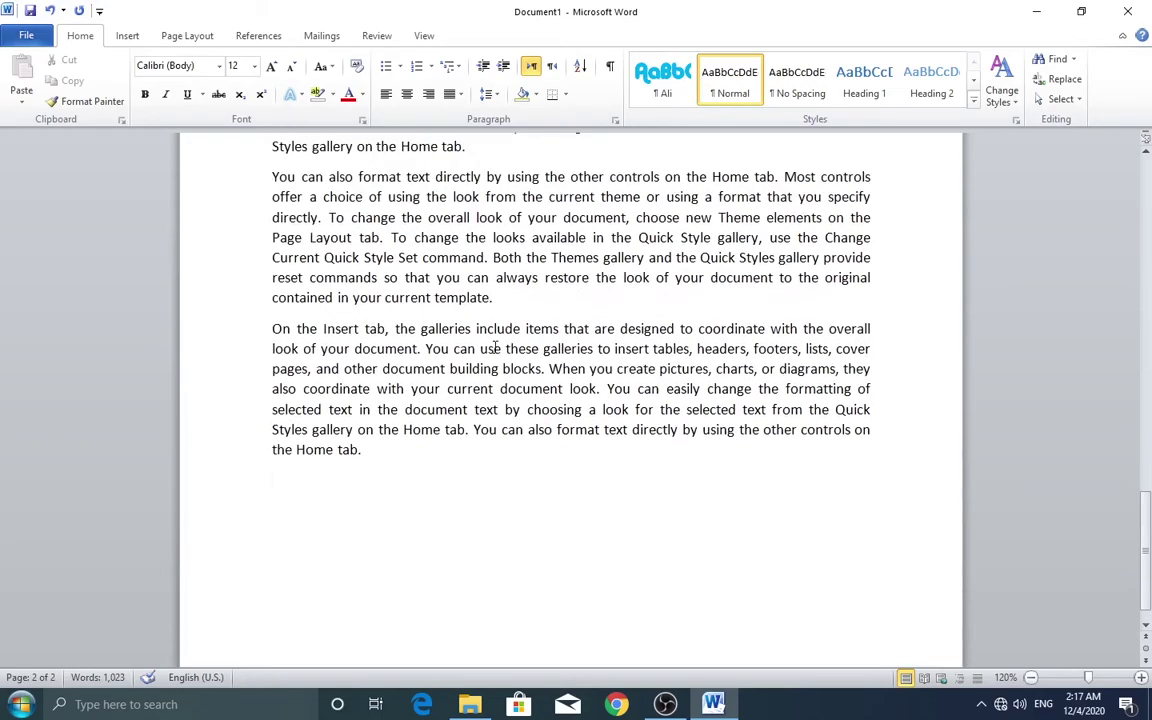
{"action": "scroll", "coordinate": [494, 347], "scroll_direction": "up", "scroll_amount": 1}
{"action": "scroll", "coordinate": [595, 290], "scroll_direction": "up", "scroll_amount": 2}
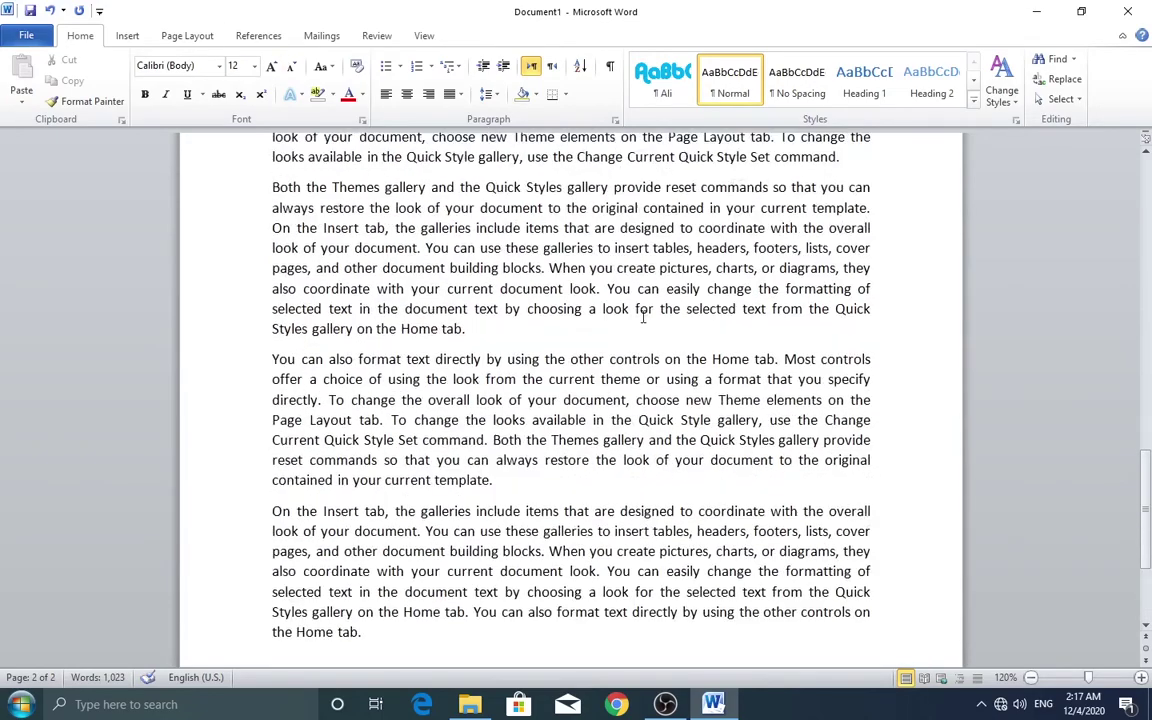
{"action": "scroll", "coordinate": [595, 290], "scroll_direction": "up", "scroll_amount": 3}
{"action": "scroll", "coordinate": [595, 290], "scroll_direction": "up", "scroll_amount": 3}
{"action": "scroll", "coordinate": [595, 290], "scroll_direction": "up", "scroll_amount": 5}
{"action": "scroll", "coordinate": [595, 290], "scroll_direction": "up", "scroll_amount": 4}
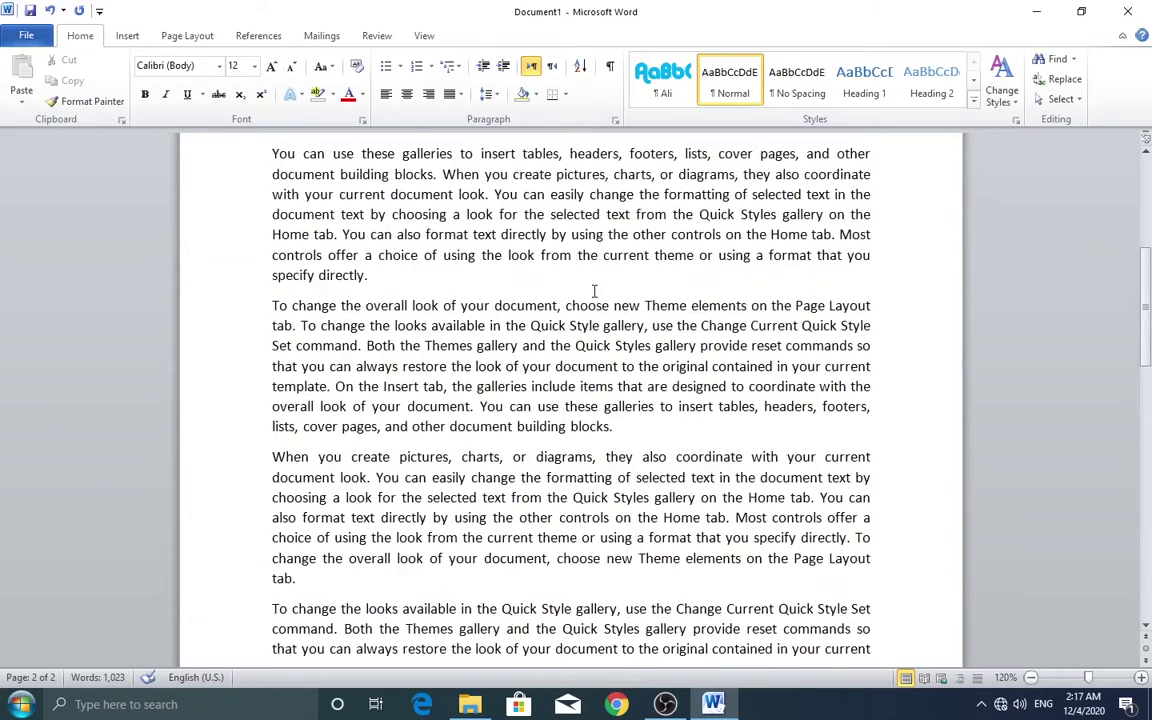
{"action": "scroll", "coordinate": [594, 292], "scroll_direction": "up", "scroll_amount": 6}
{"action": "scroll", "coordinate": [594, 292], "scroll_direction": "up", "scroll_amount": 1}
{"action": "left_click", "coordinate": [127, 35]}
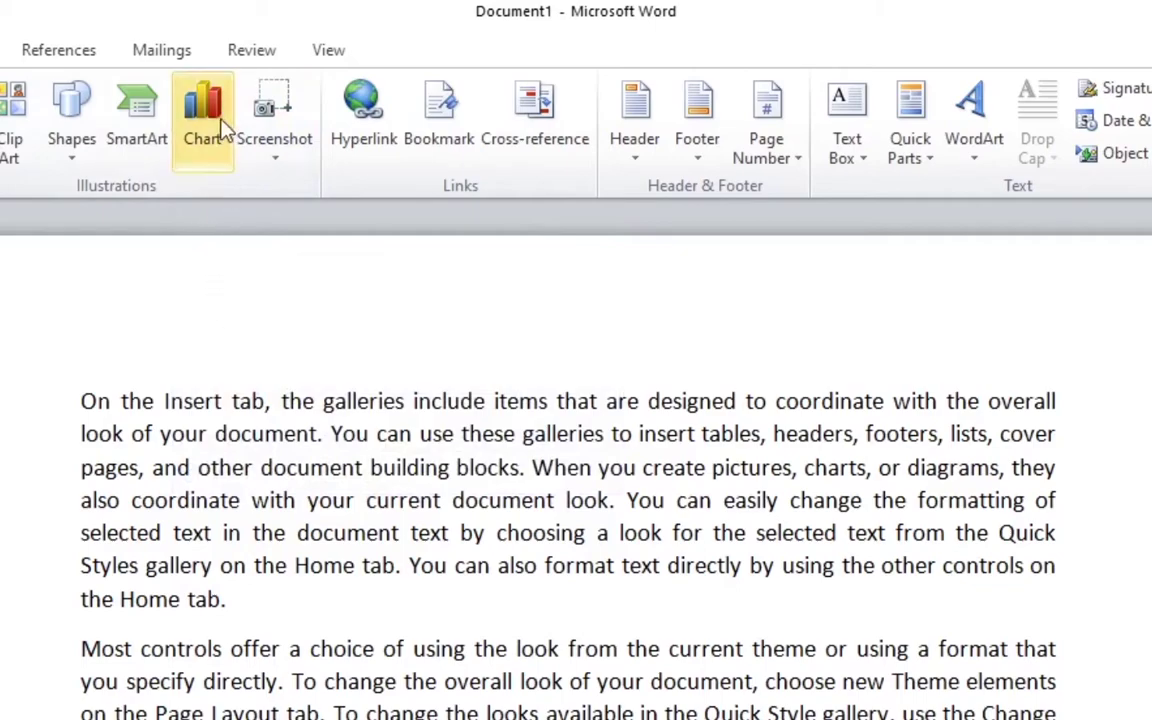
Insert a clustered column chart at the document's end after browsing pie, line and bar types
{"action": "scroll", "coordinate": [546, 350], "scroll_direction": "down", "scroll_amount": 5}
{"action": "scroll", "coordinate": [546, 350], "scroll_direction": "down", "scroll_amount": 5}
{"action": "scroll", "coordinate": [550, 532], "scroll_direction": "down", "scroll_amount": 5}
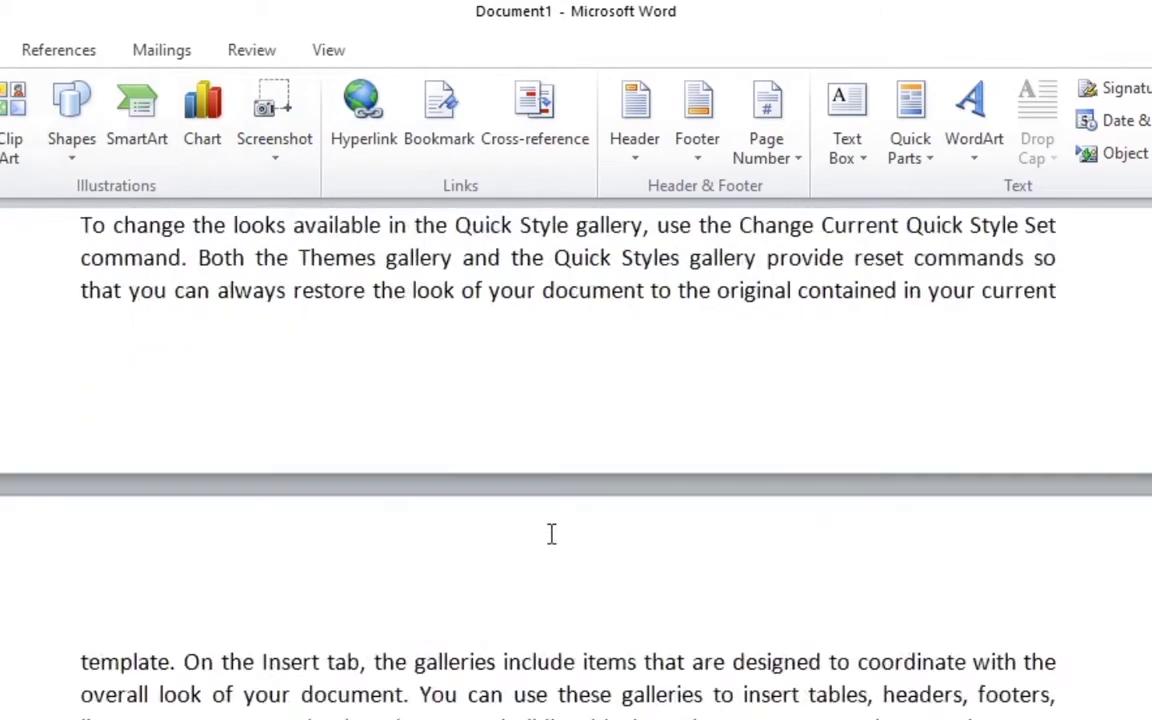
{"action": "scroll", "coordinate": [550, 532], "scroll_direction": "down", "scroll_amount": 5}
{"action": "scroll", "coordinate": [550, 532], "scroll_direction": "down", "scroll_amount": 5}
{"action": "scroll", "coordinate": [568, 460], "scroll_direction": "down", "scroll_amount": 3}
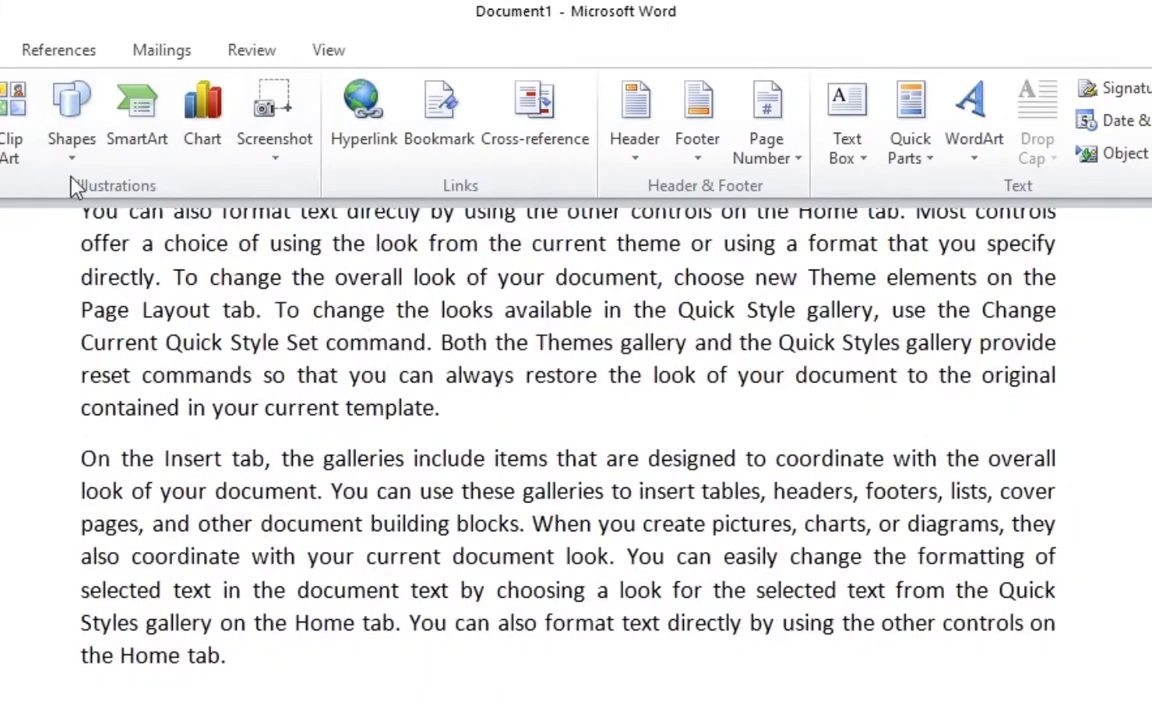
{"action": "left_click", "coordinate": [204, 116]}
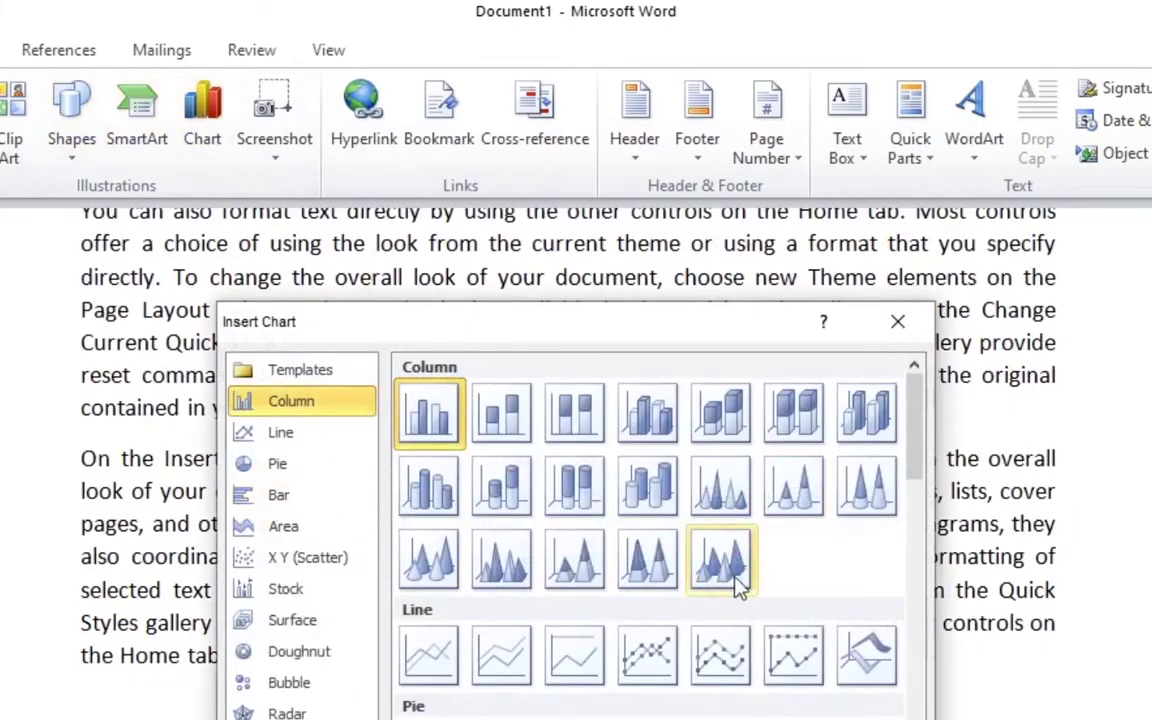
{"action": "left_click", "coordinate": [281, 466]}
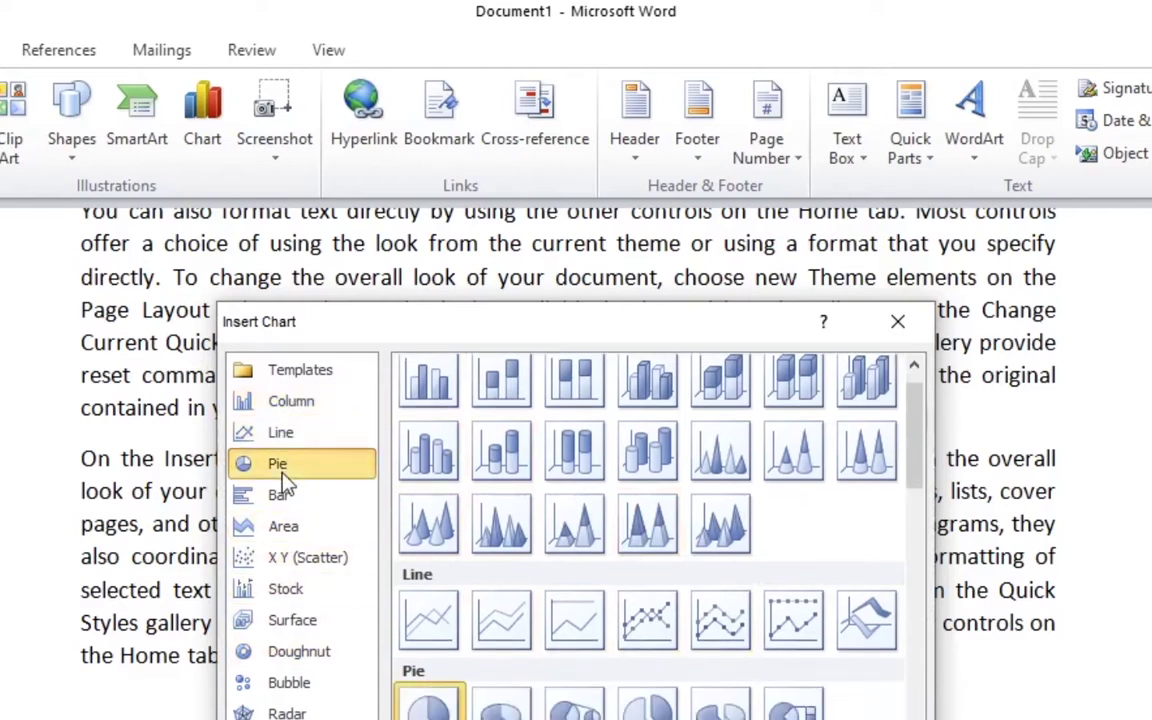
{"action": "left_click", "coordinate": [282, 436]}
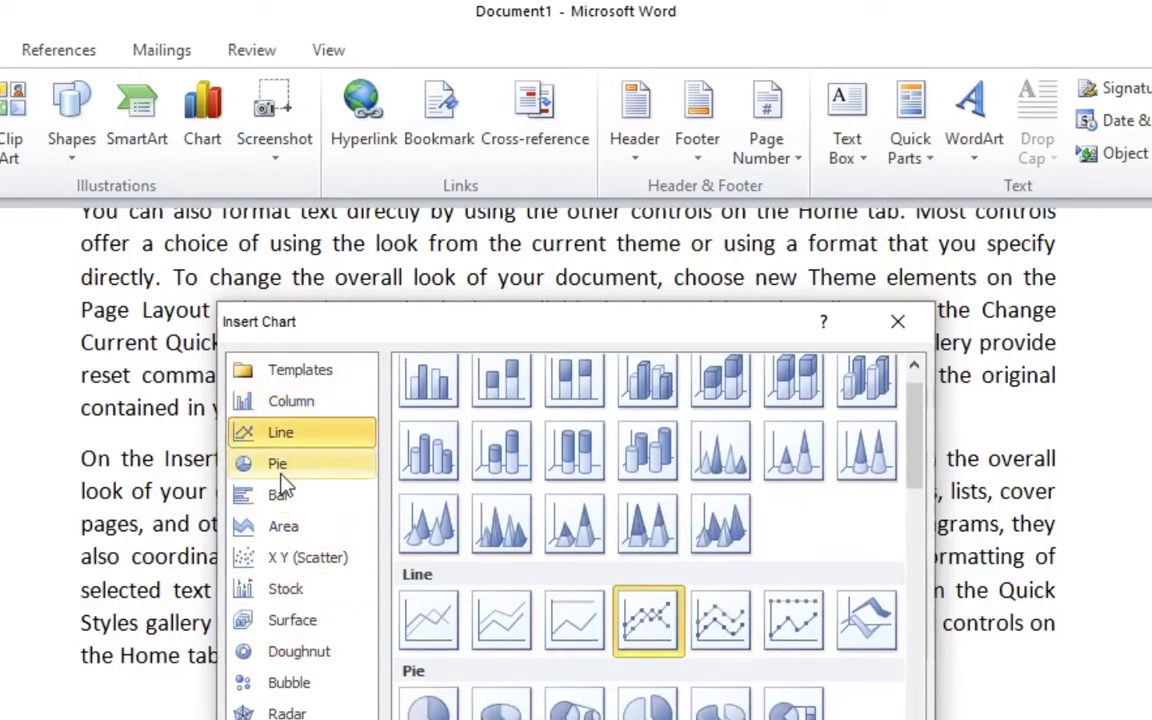
{"action": "left_click", "coordinate": [281, 470]}
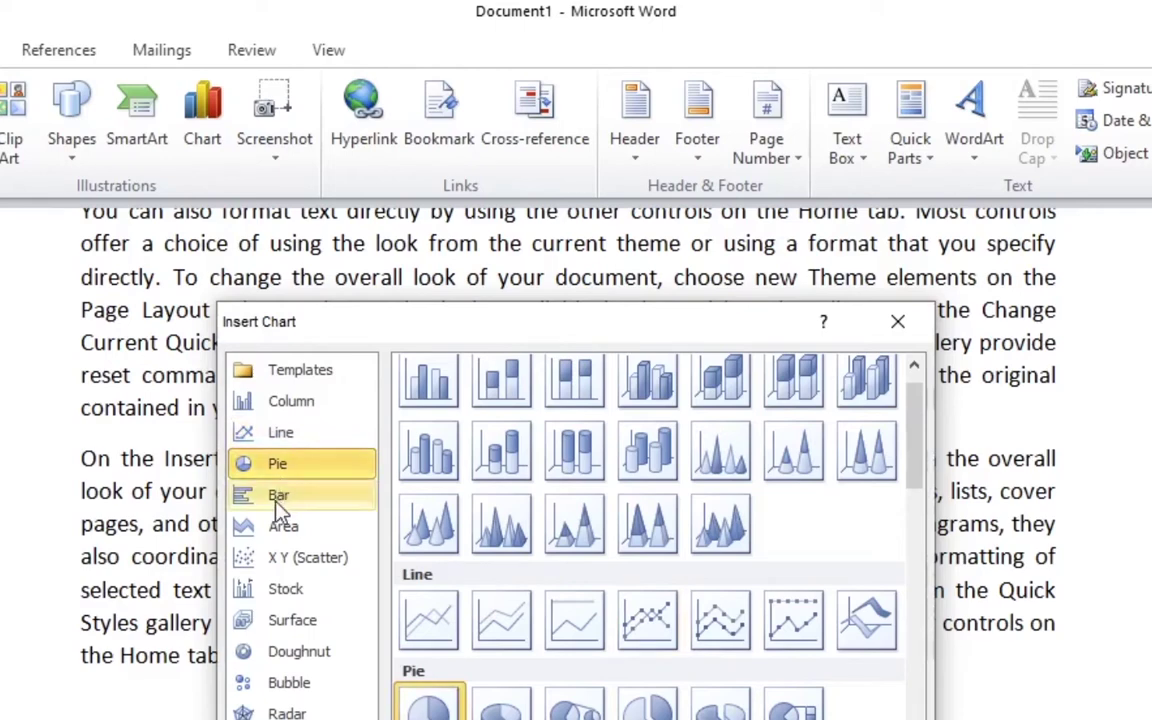
{"action": "left_click", "coordinate": [280, 500]}
{"action": "scroll", "coordinate": [650, 553], "scroll_direction": "up", "scroll_amount": 3}
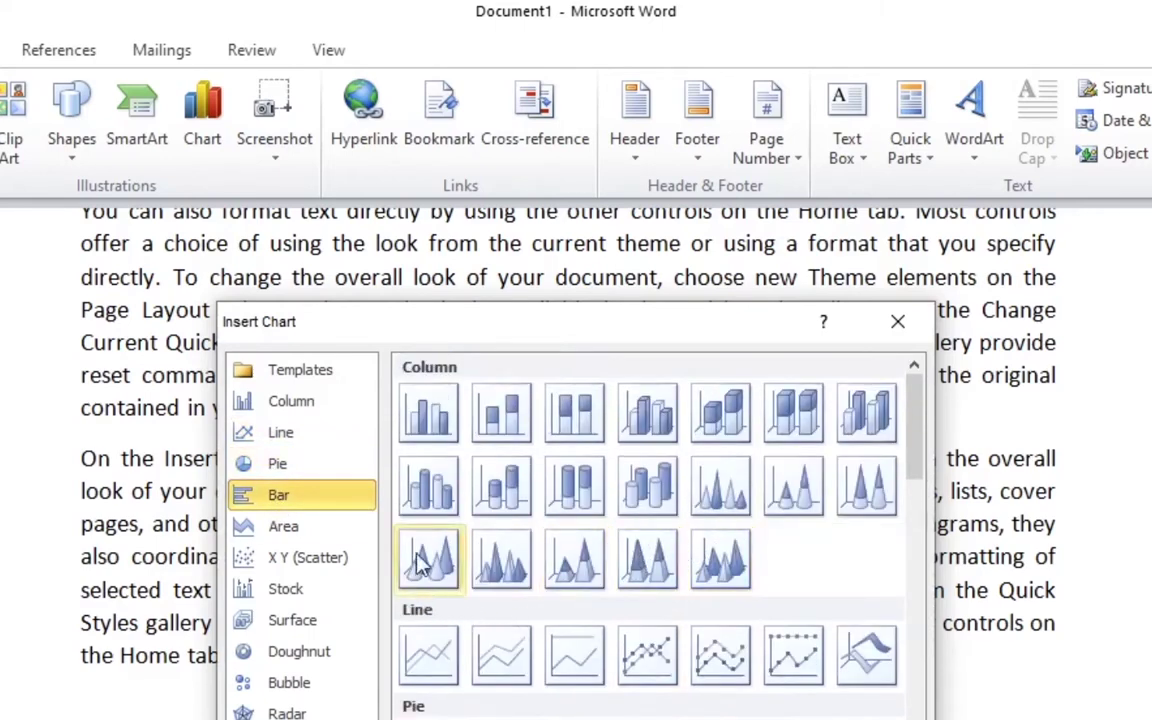
{"action": "left_click", "coordinate": [432, 428]}
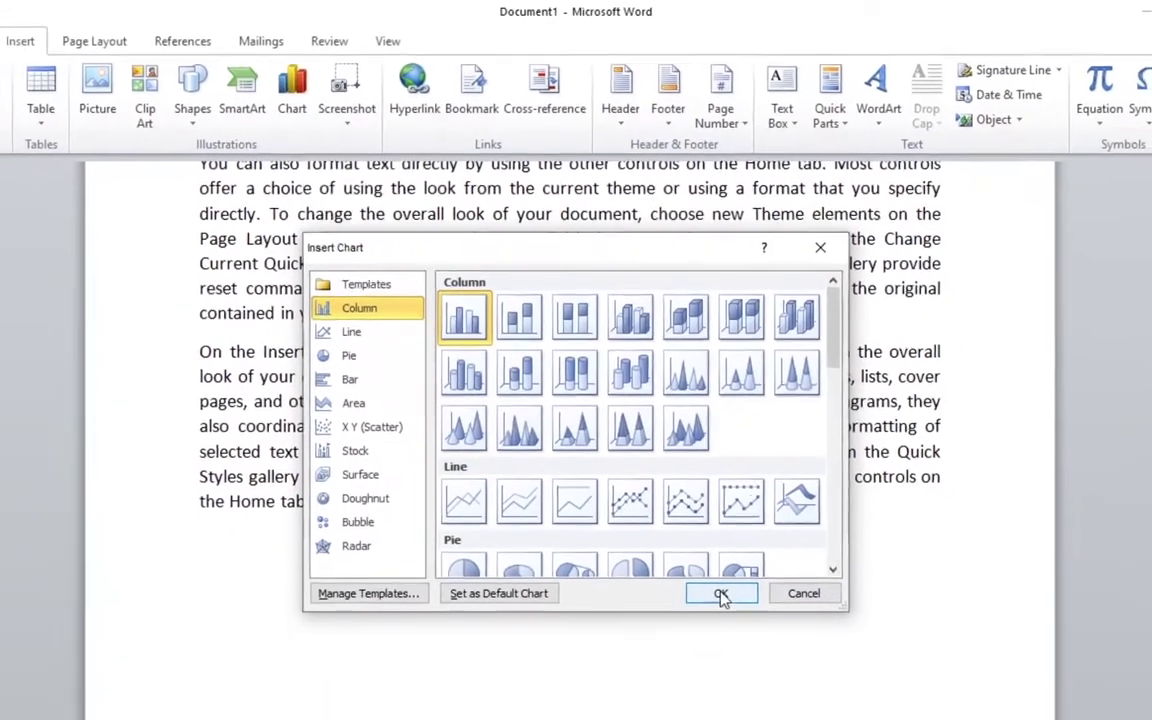
{"action": "left_click", "coordinate": [748, 680]}
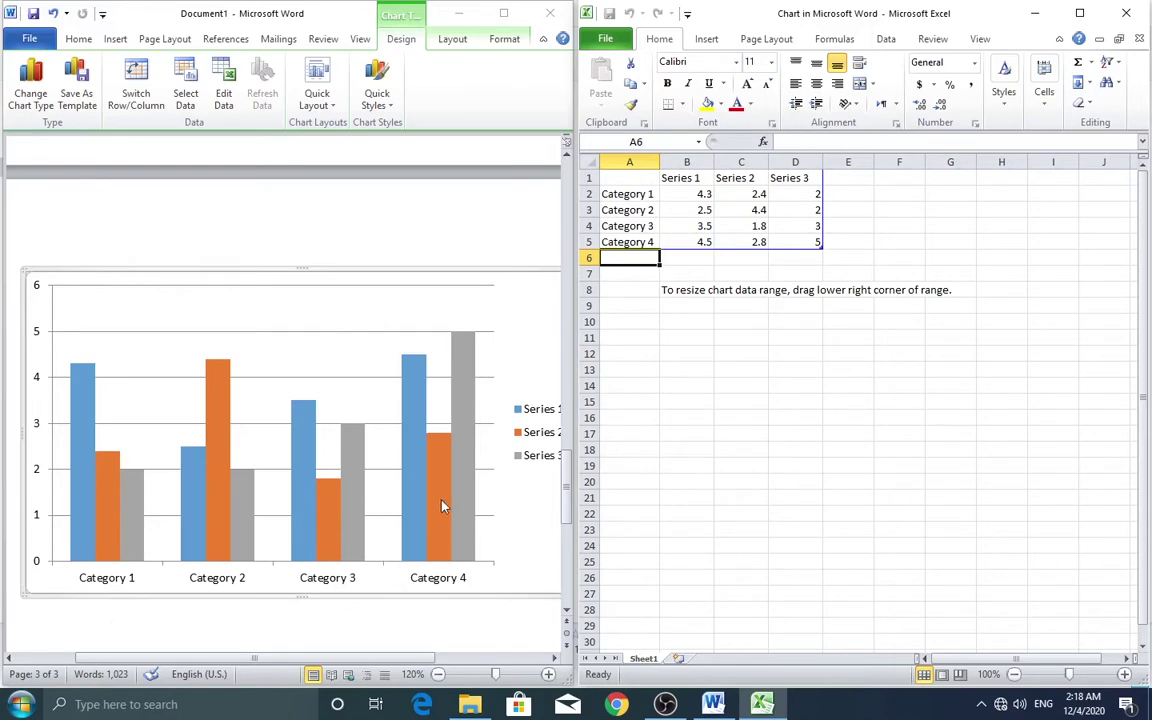
Relabel Category 1 and Category 2 as Januarary and Feberuary in the chart data
{"action": "left_click", "coordinate": [646, 194]}
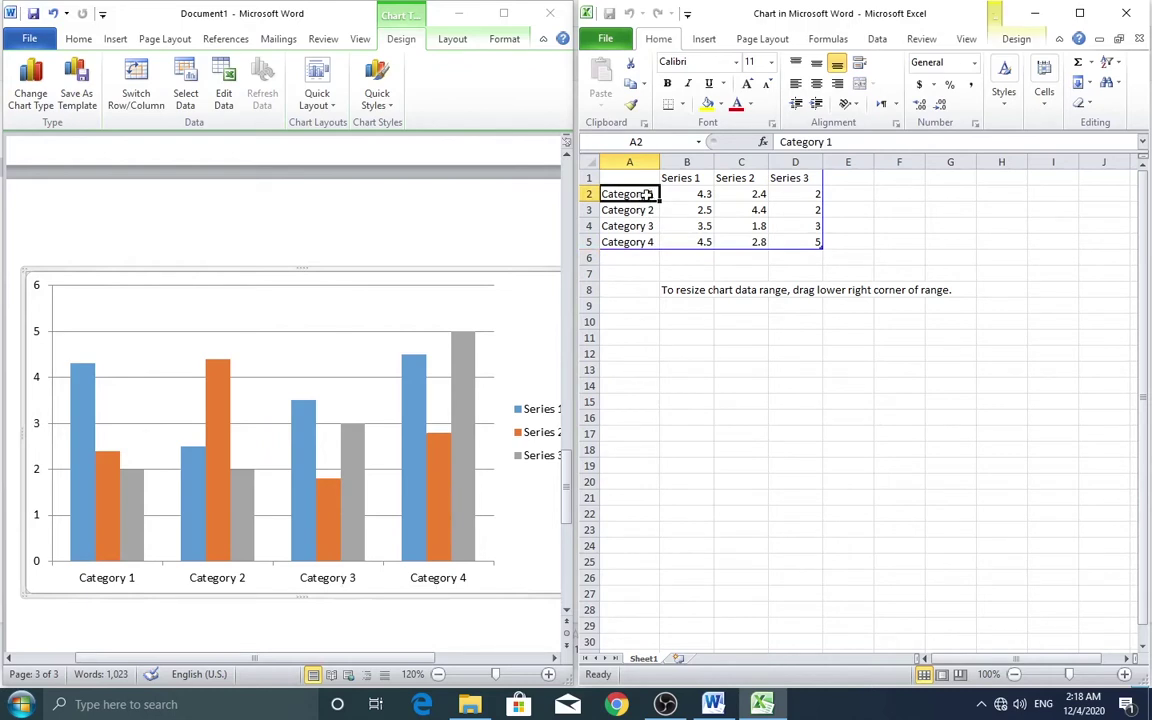
{"action": "double_click", "coordinate": [646, 194]}
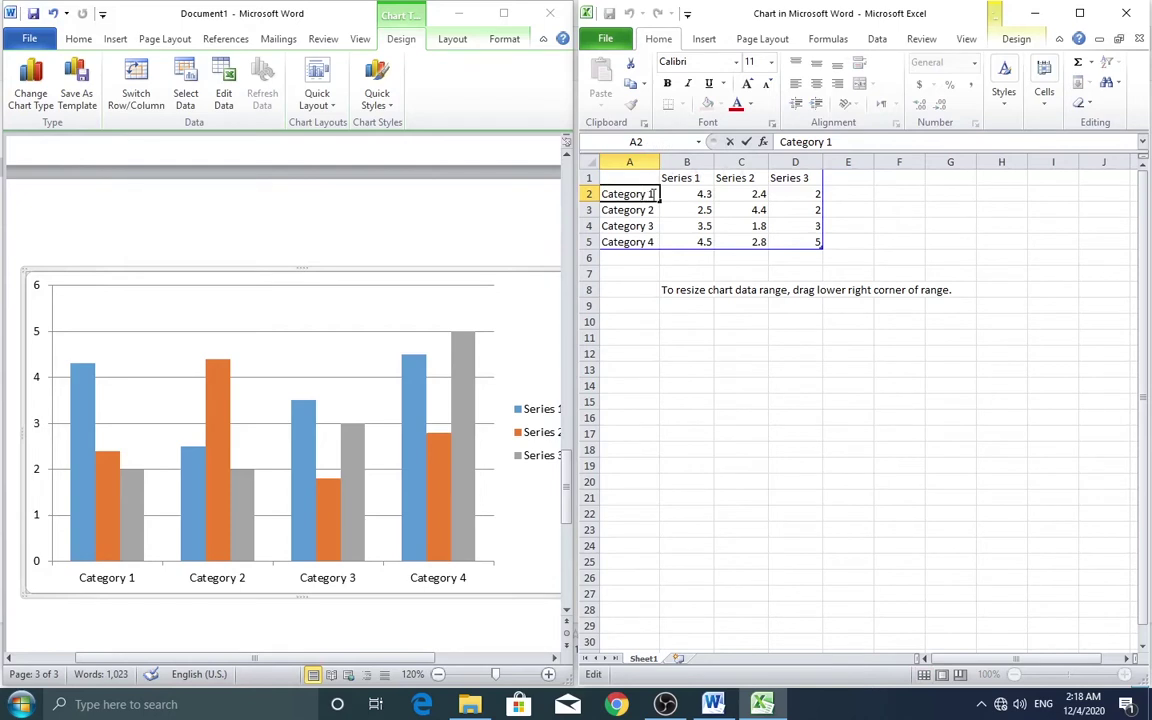
{"action": "left_click_drag", "start_coordinate": [652, 194], "coordinate": [540, 180]}
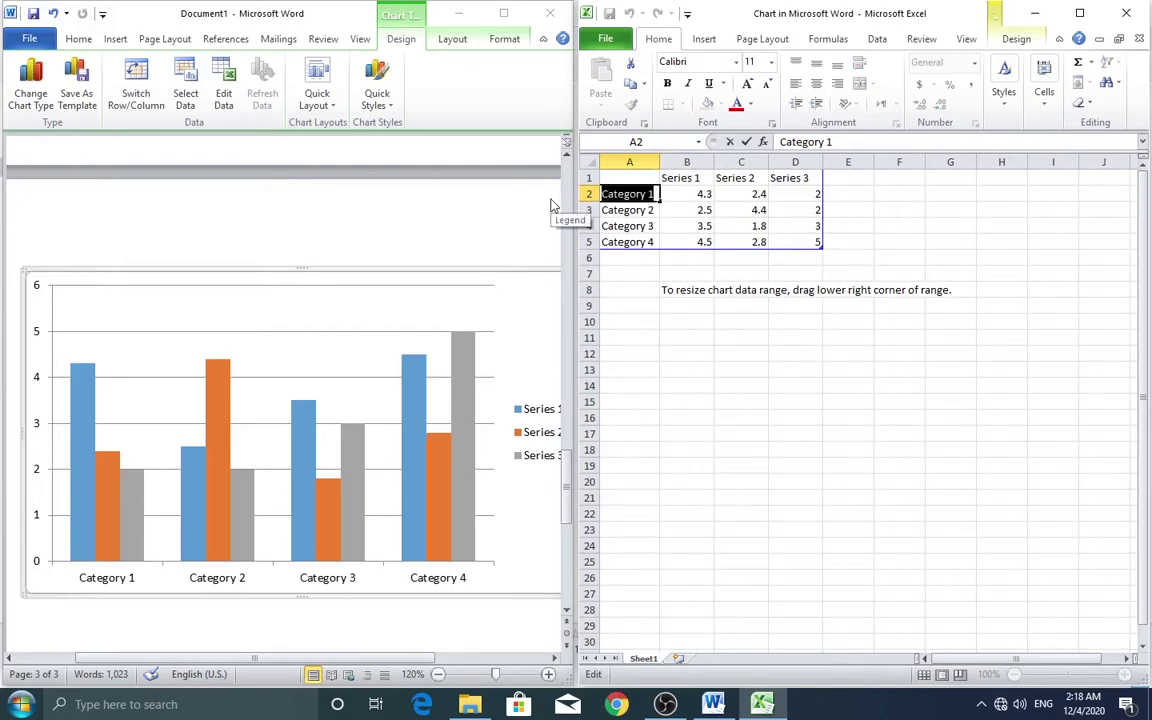
{"action": "type", "text": "J"}
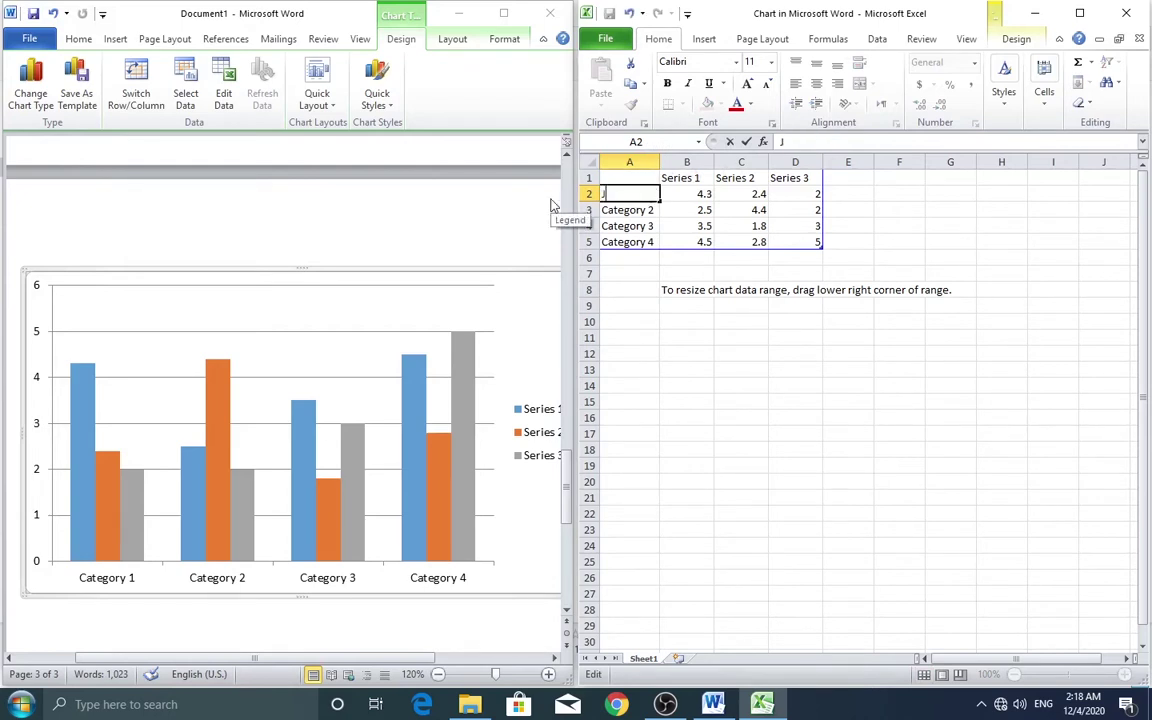
{"action": "type", "text": "anuarary"}
{"action": "left_click", "coordinate": [620, 212]}
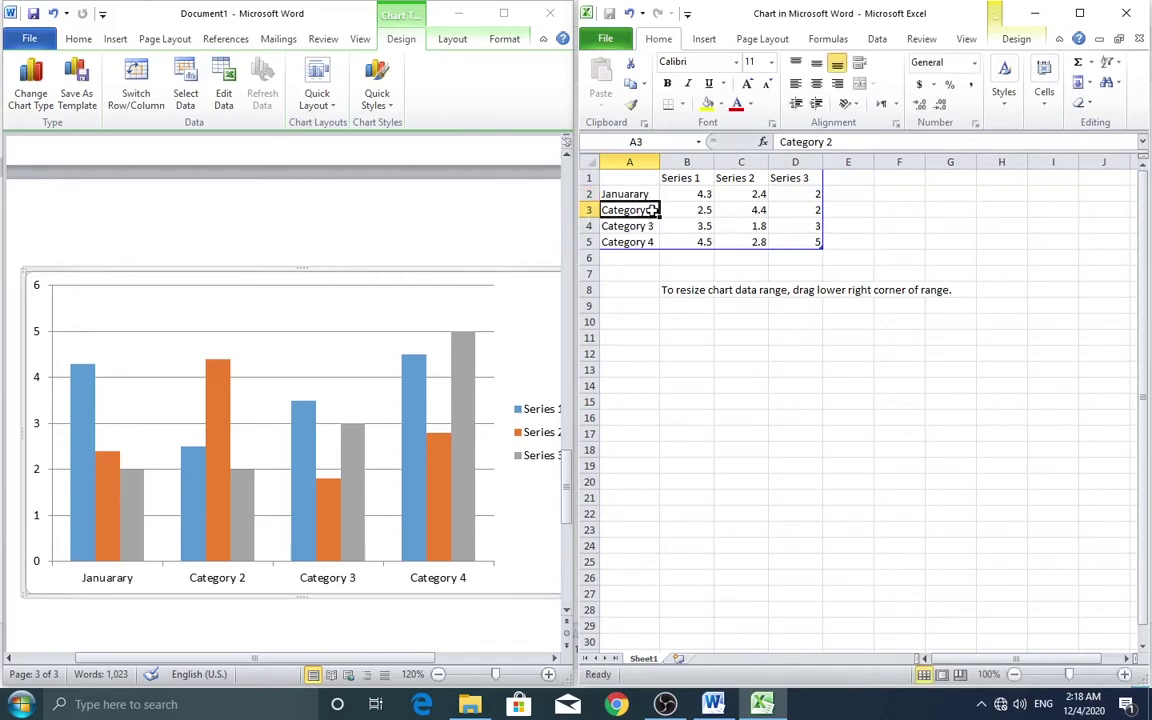
{"action": "type", "text": "F"}
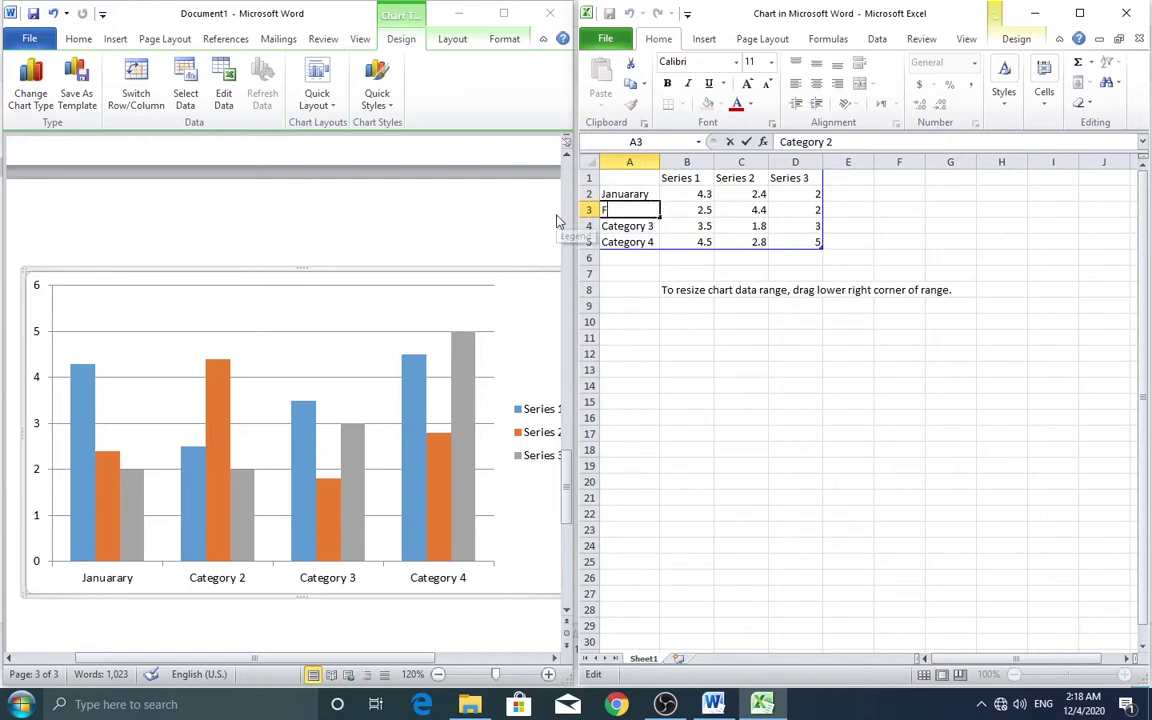
{"action": "type", "text": "eber"}
{"action": "type", "text": "uary"}
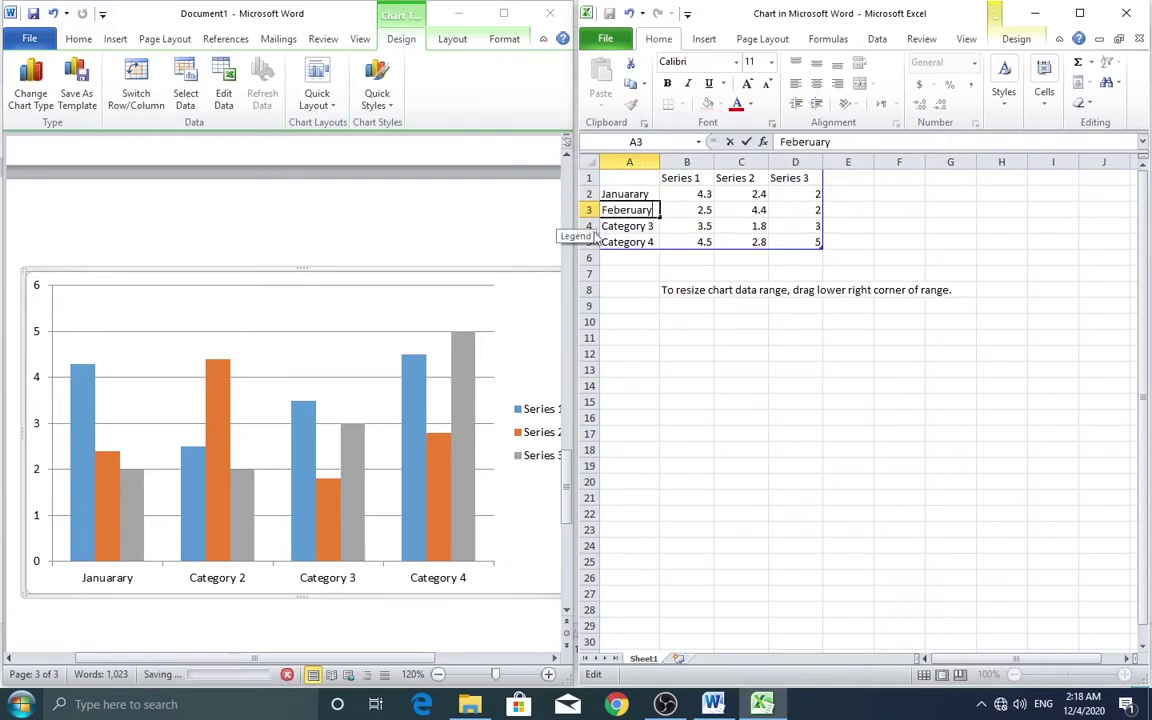
{"action": "left_click", "coordinate": [626, 226]}
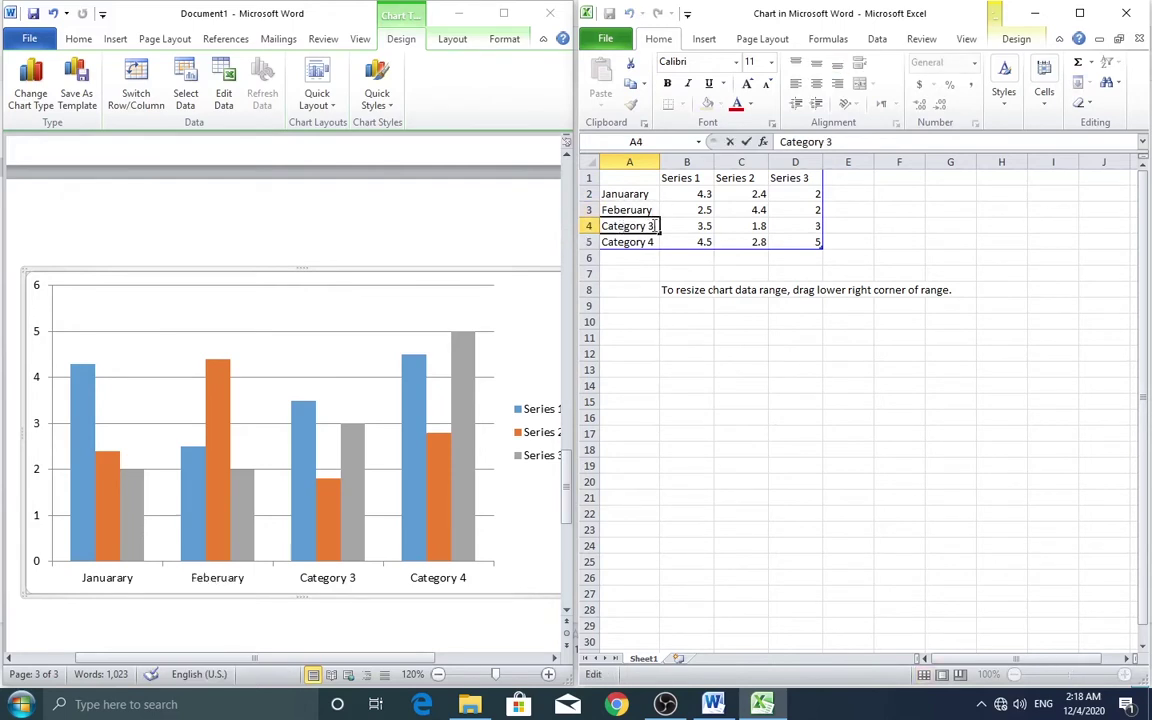
Relabel Category 3 as March and begin replacing Category 4 with April
{"action": "left_click_drag", "start_coordinate": [655, 226], "coordinate": [560, 238]}
{"action": "type", "text": "Ma"}
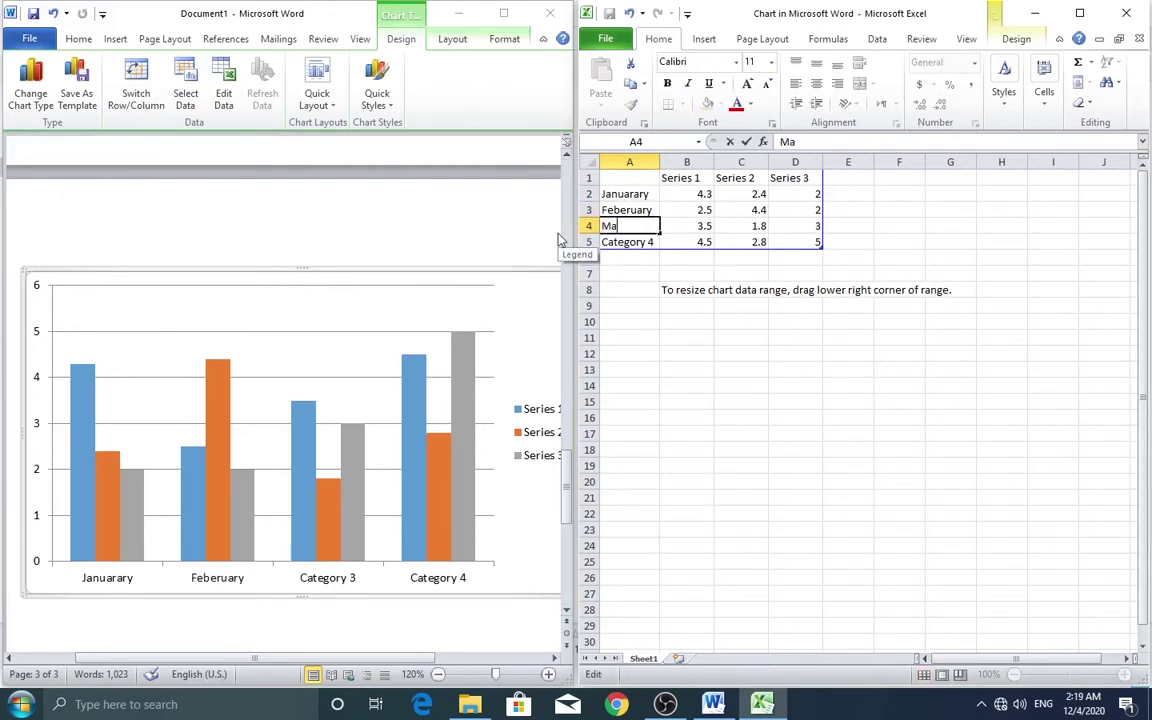
{"action": "type", "text": "rch"}
{"action": "left_click", "coordinate": [632, 245]}
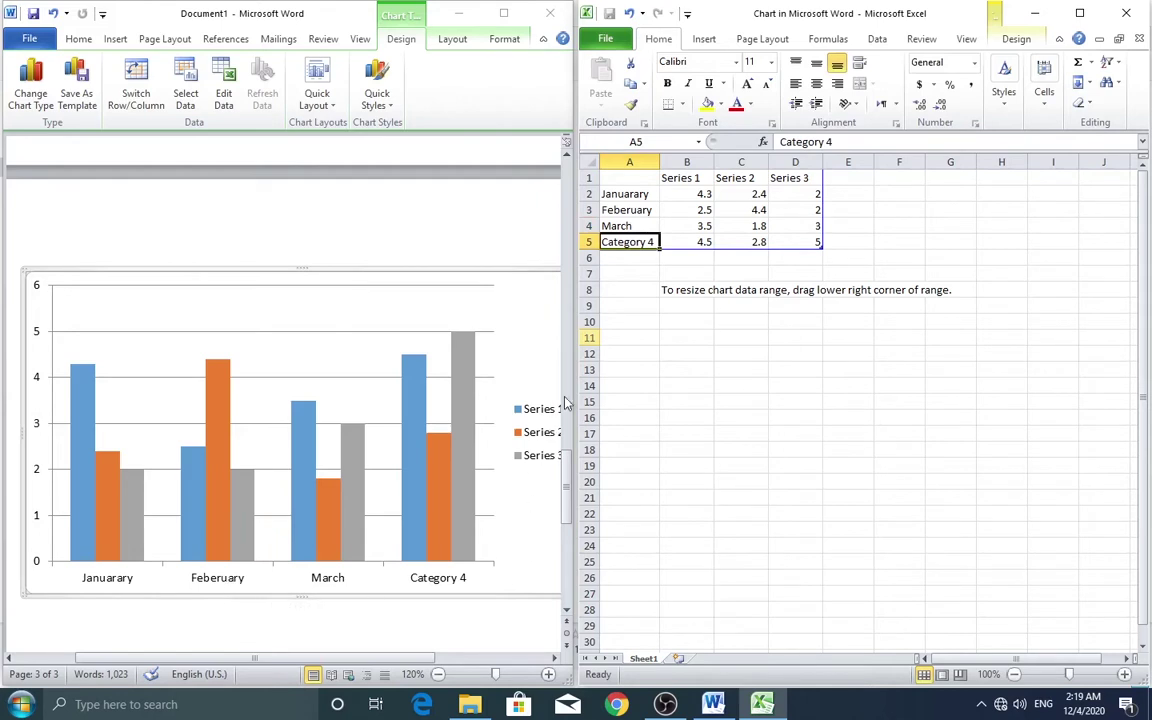
{"action": "double_click", "coordinate": [649, 242]}
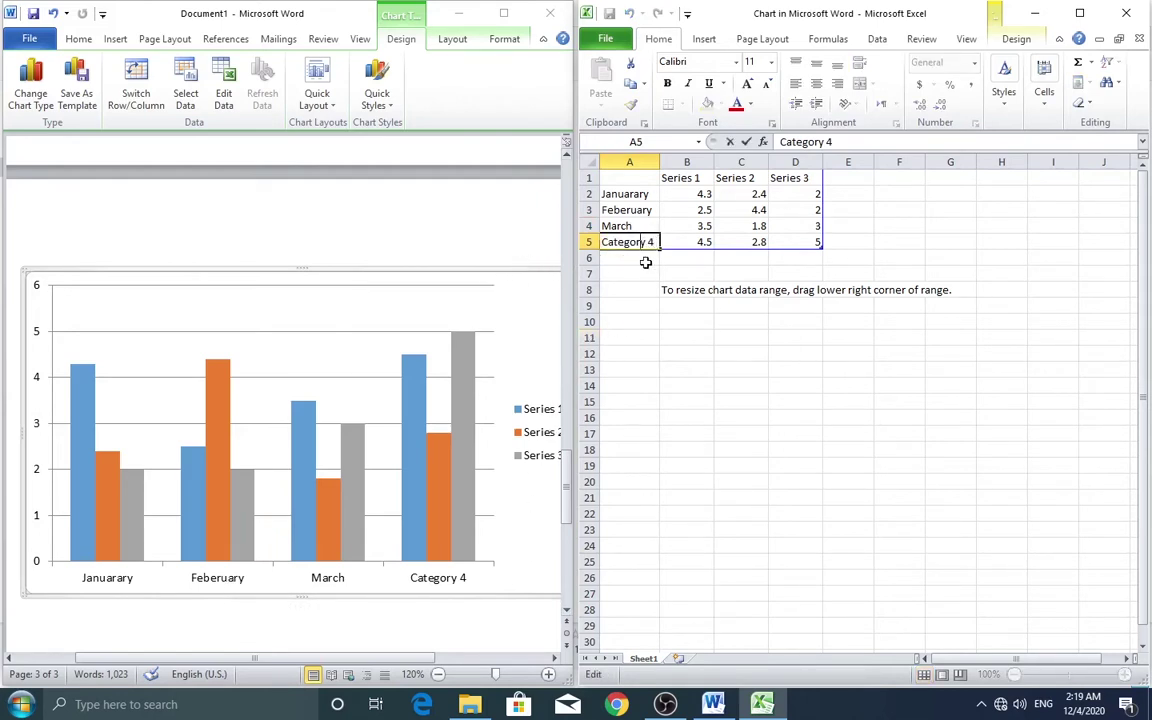
{"action": "left_click_drag", "start_coordinate": [651, 242], "coordinate": [540, 255]}
{"action": "type", "text": "A"}
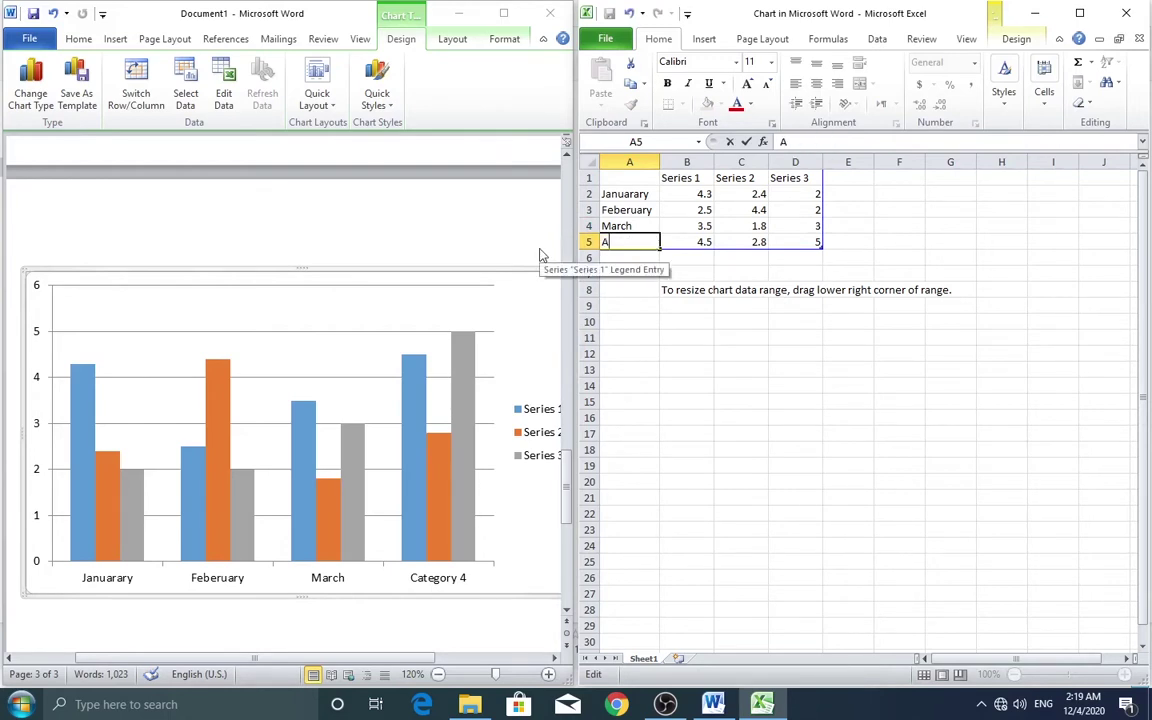
{"action": "type", "text": "pril"}
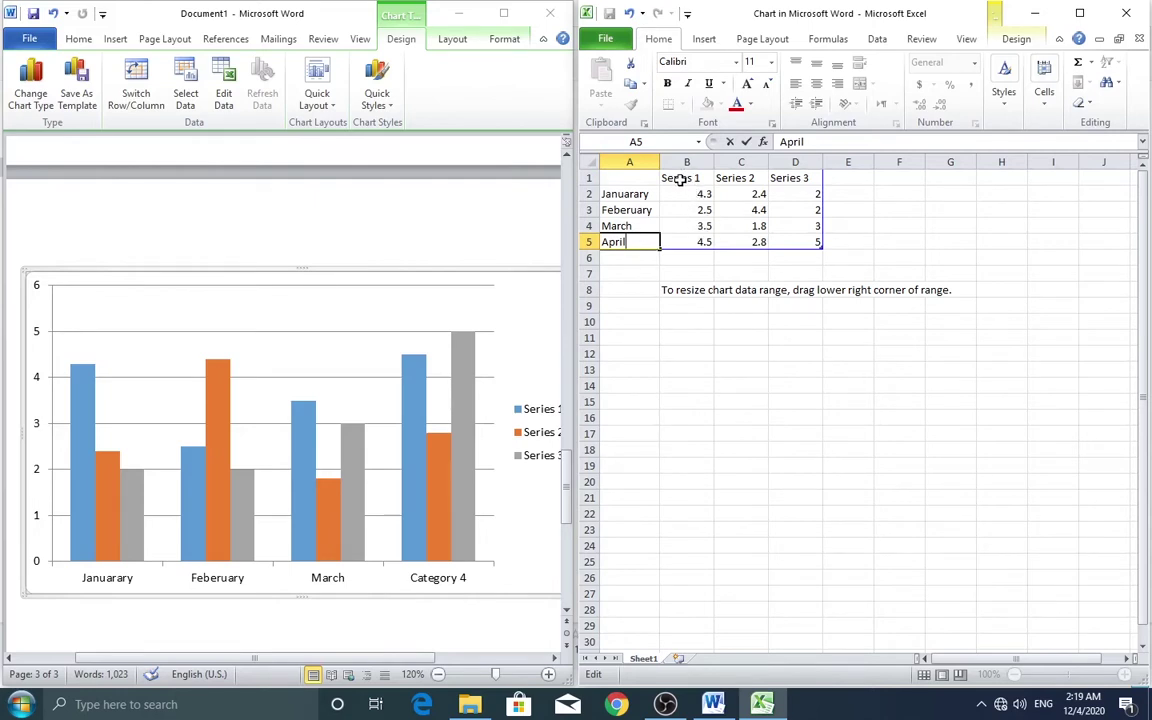
Finish April and rename the Series 1 header in B1 to Section 1
{"action": "left_click", "coordinate": [697, 177]}
{"action": "left_click_drag", "start_coordinate": [697, 177], "coordinate": [624, 177]}
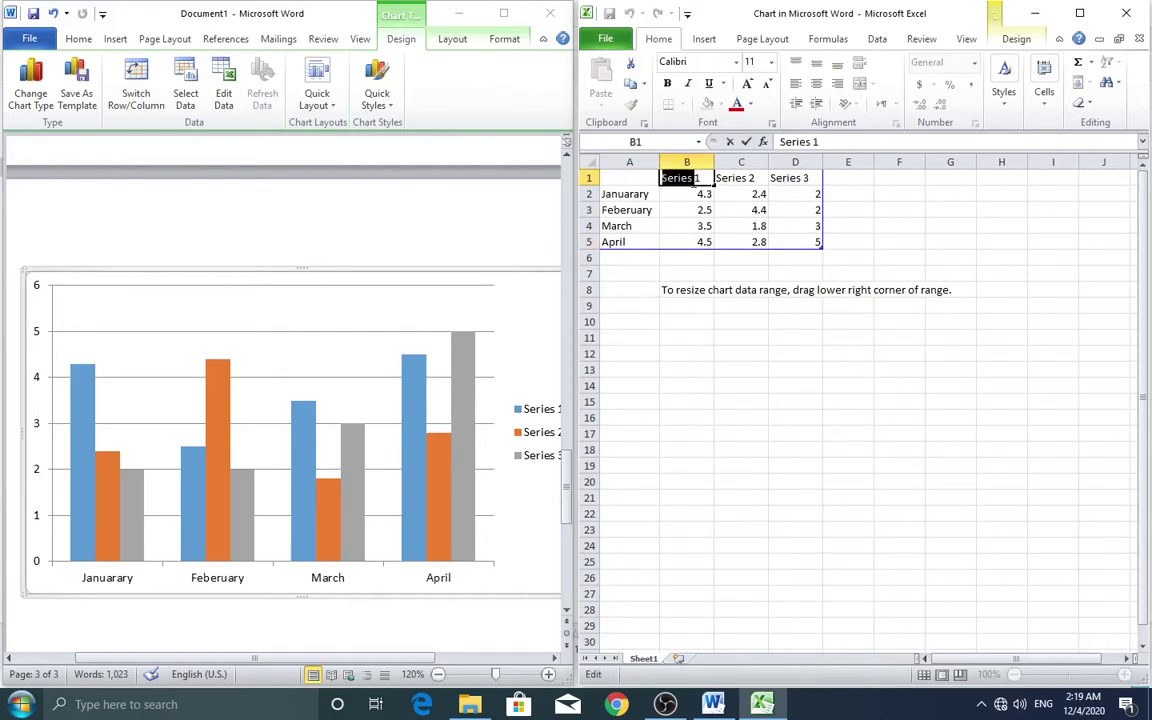
{"action": "type", "text": "S"}
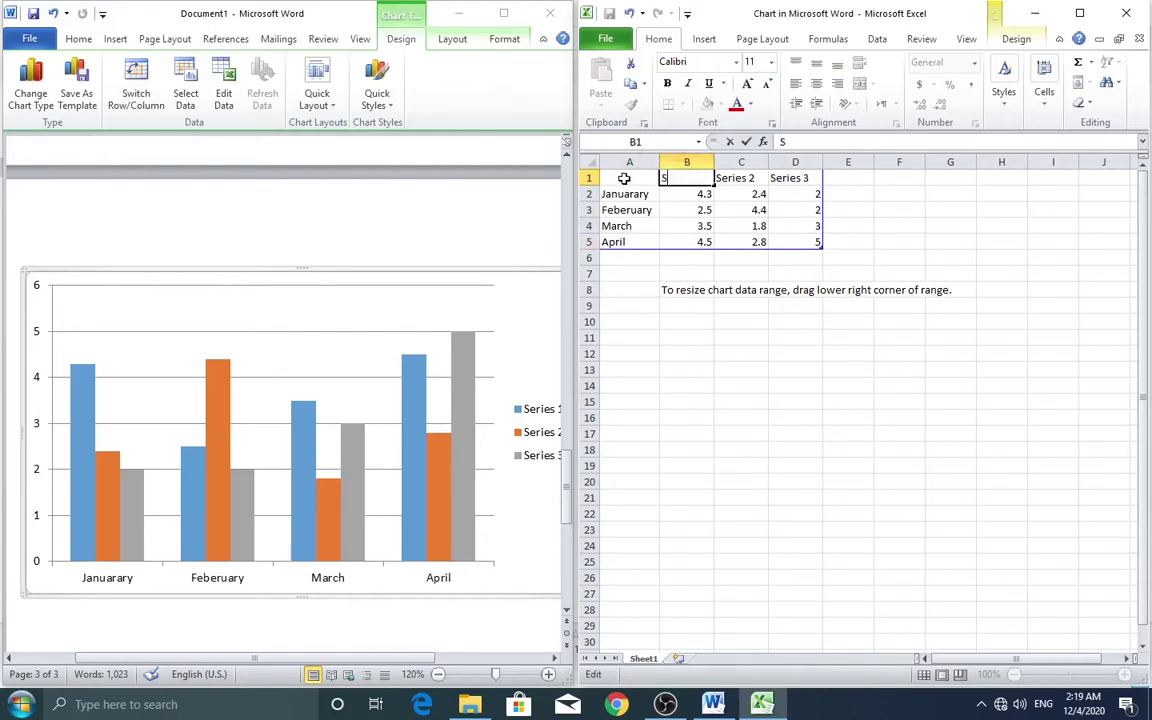
{"action": "type", "text": "ection 1"}
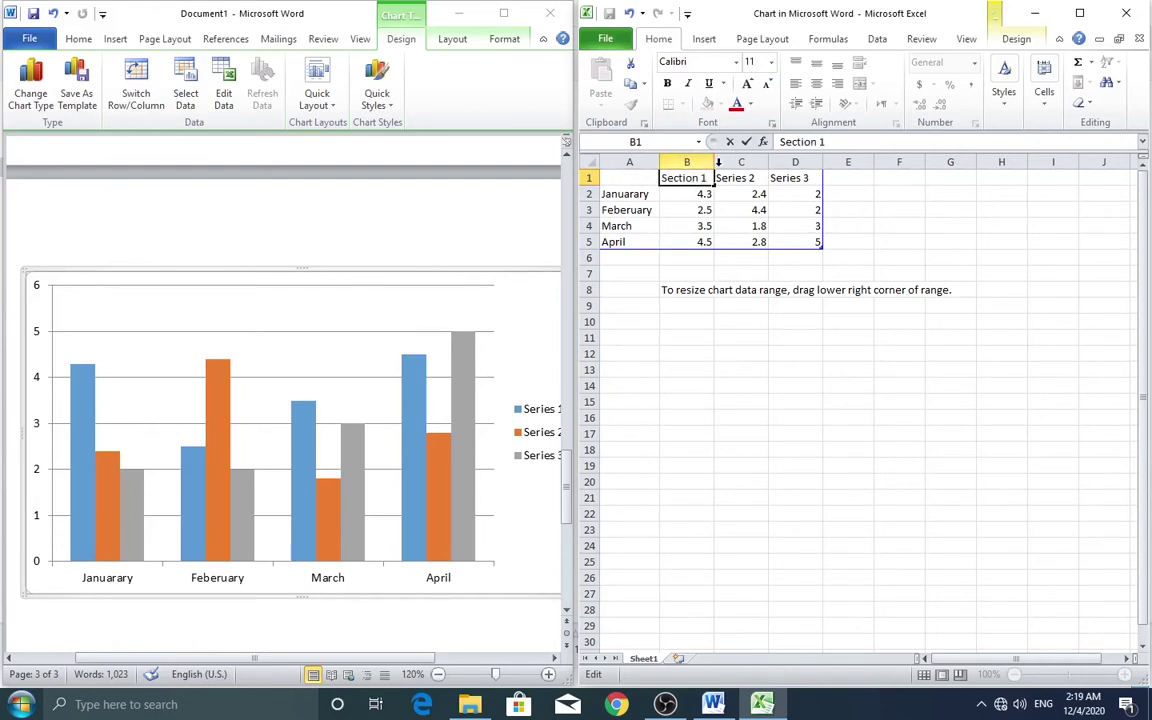
{"action": "left_click_drag", "start_coordinate": [707, 177], "coordinate": [607, 186]}
{"action": "key", "text": "ctrl+c"}
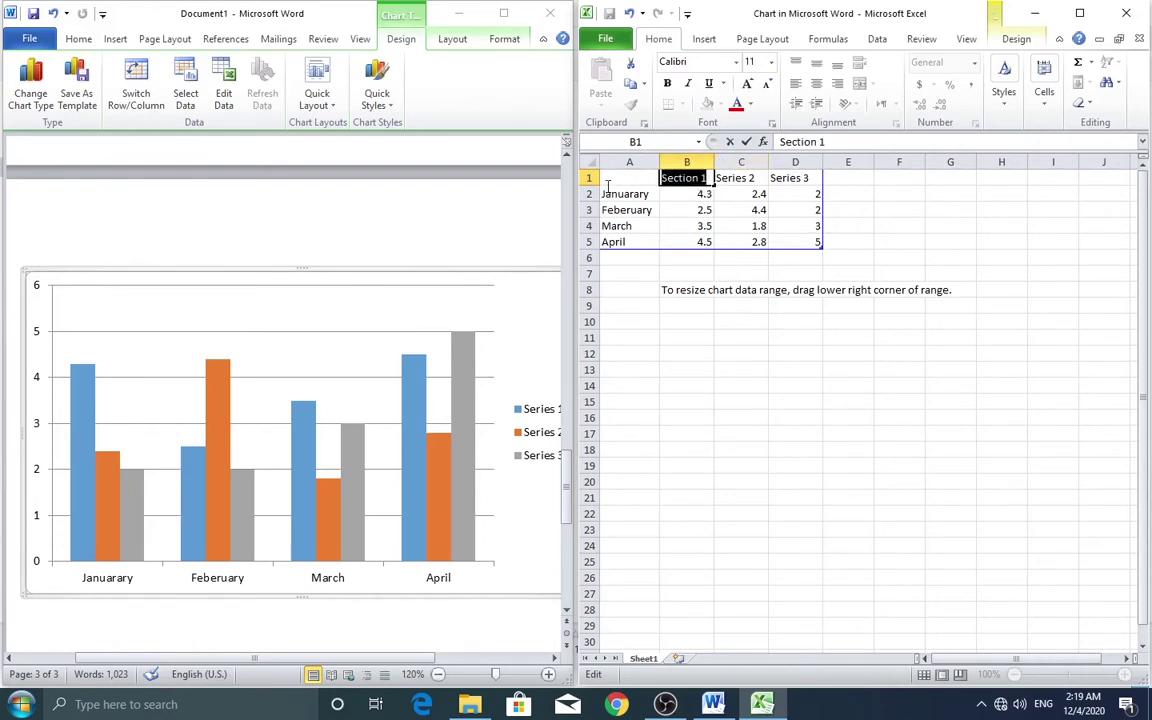
{"action": "left_click", "coordinate": [745, 178]}
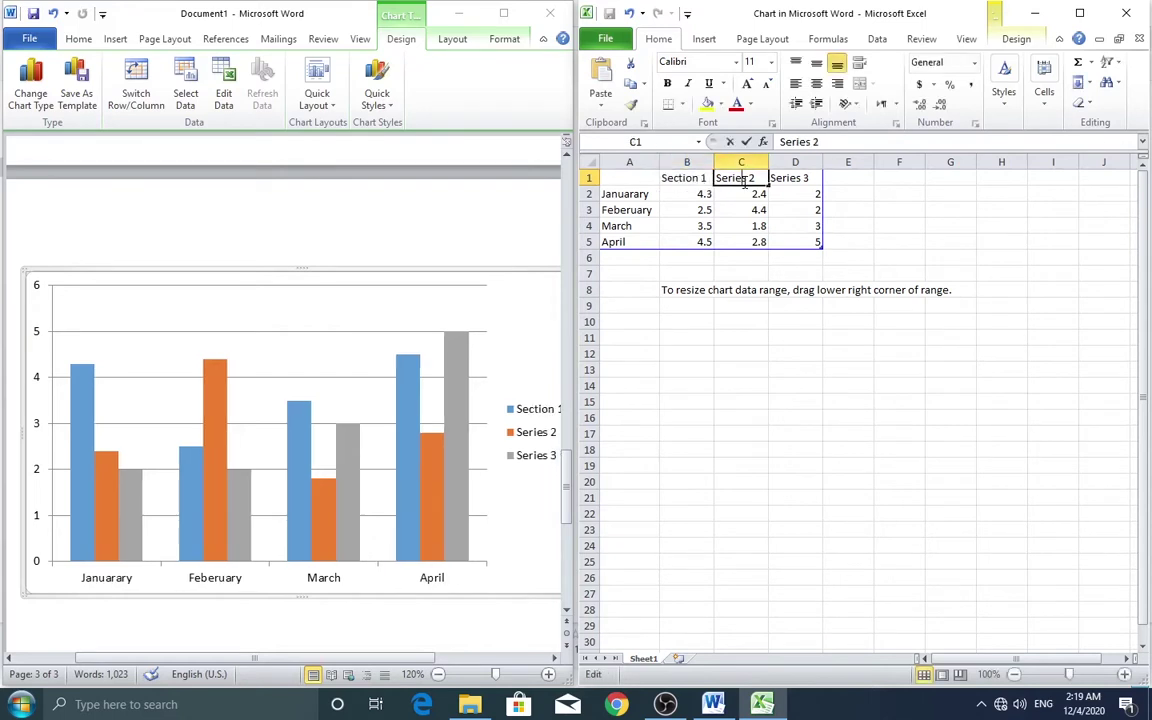
Rename the C1 and D1 headers to Section 2 and Section 3 using the pasted header text
{"action": "left_click_drag", "start_coordinate": [752, 178], "coordinate": [645, 160]}
{"action": "key", "text": "ctrl+v"}
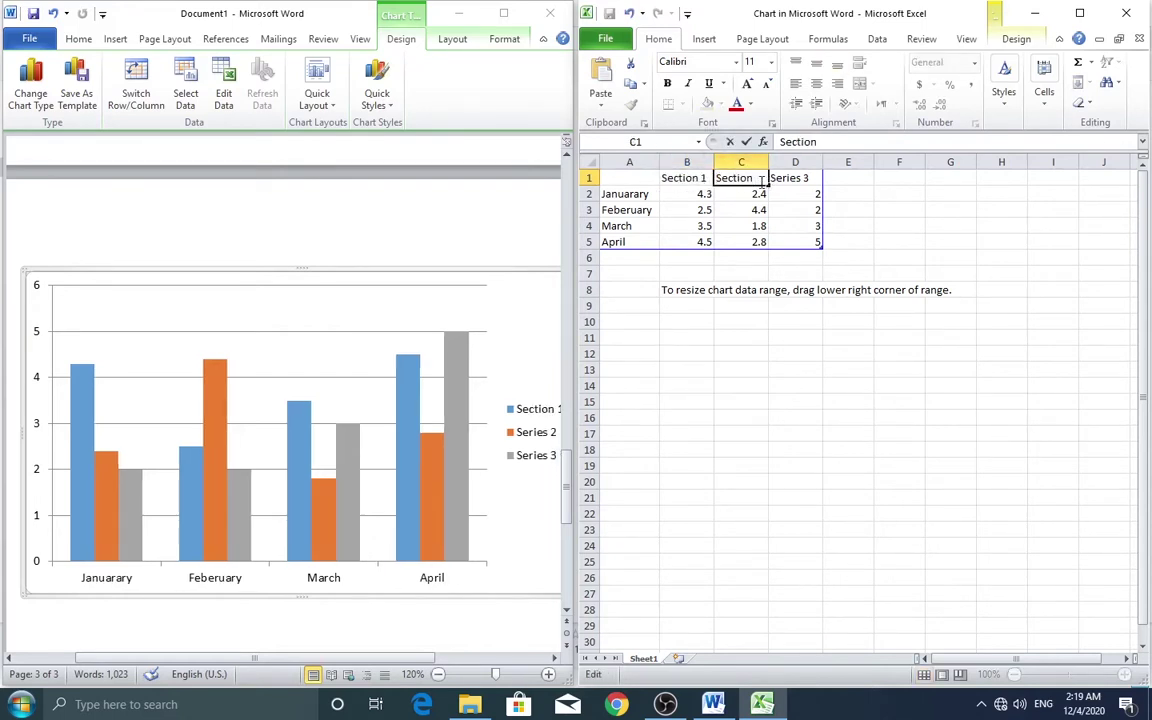
{"action": "type", "text": "2"}
{"action": "double_click", "coordinate": [810, 178]}
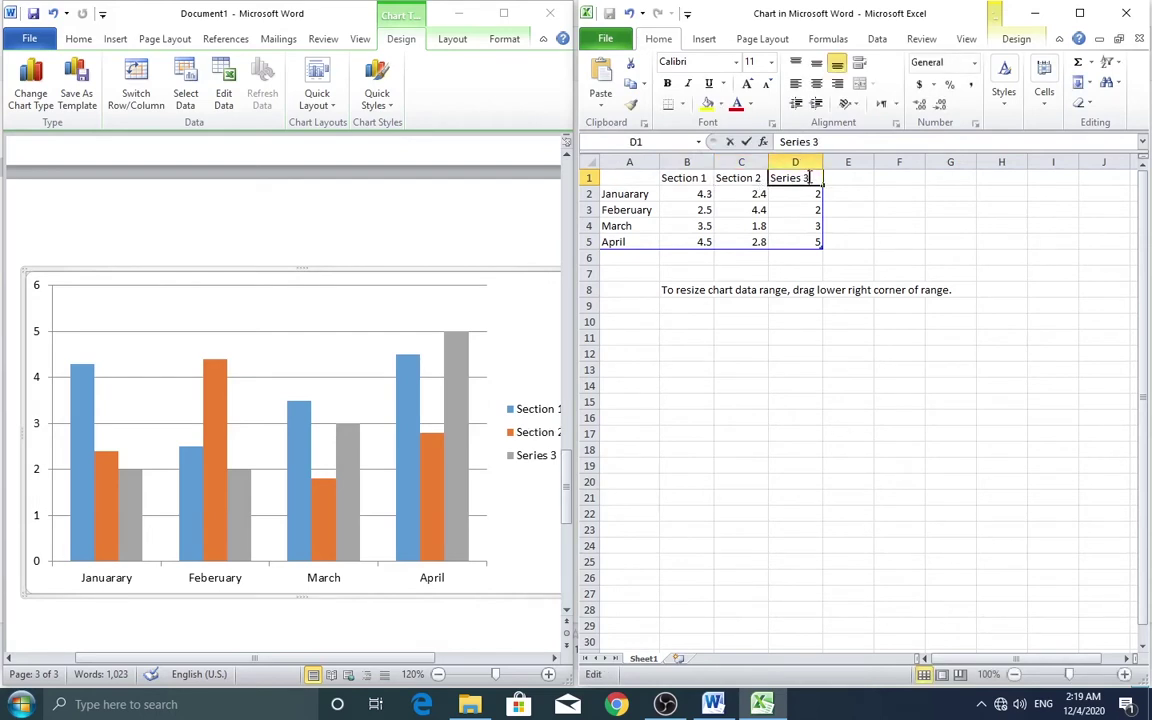
{"action": "left_click_drag", "start_coordinate": [810, 178], "coordinate": [705, 160]}
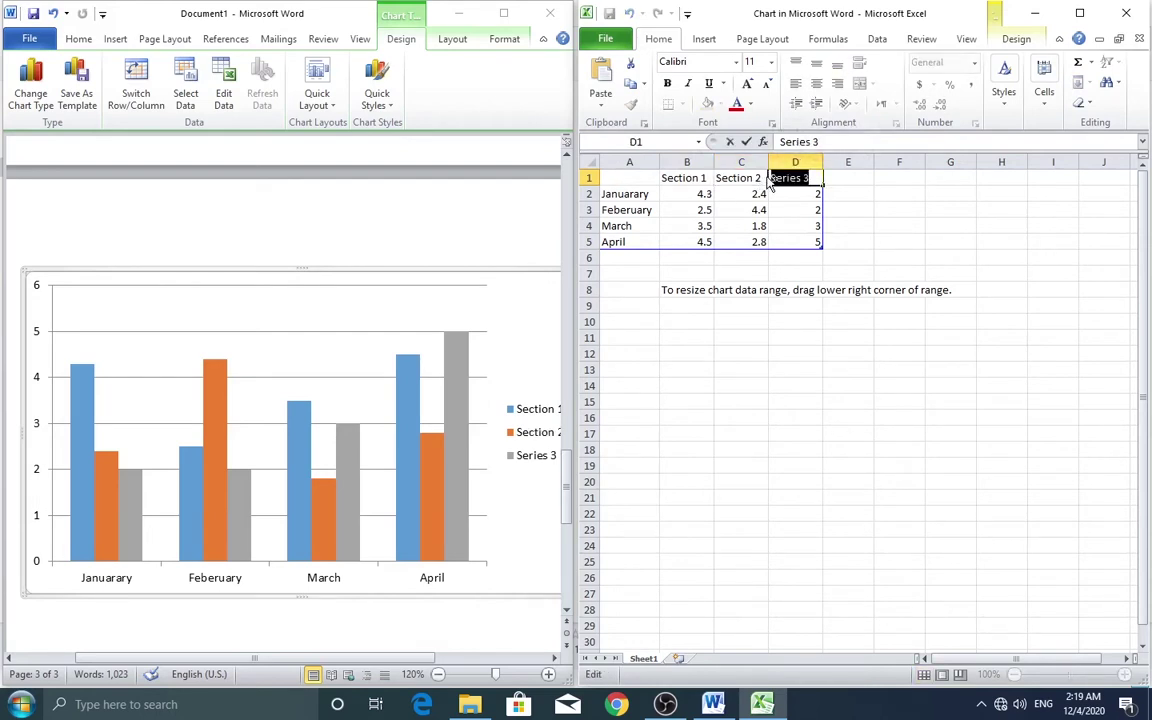
{"action": "key", "text": "ctrl+v"}
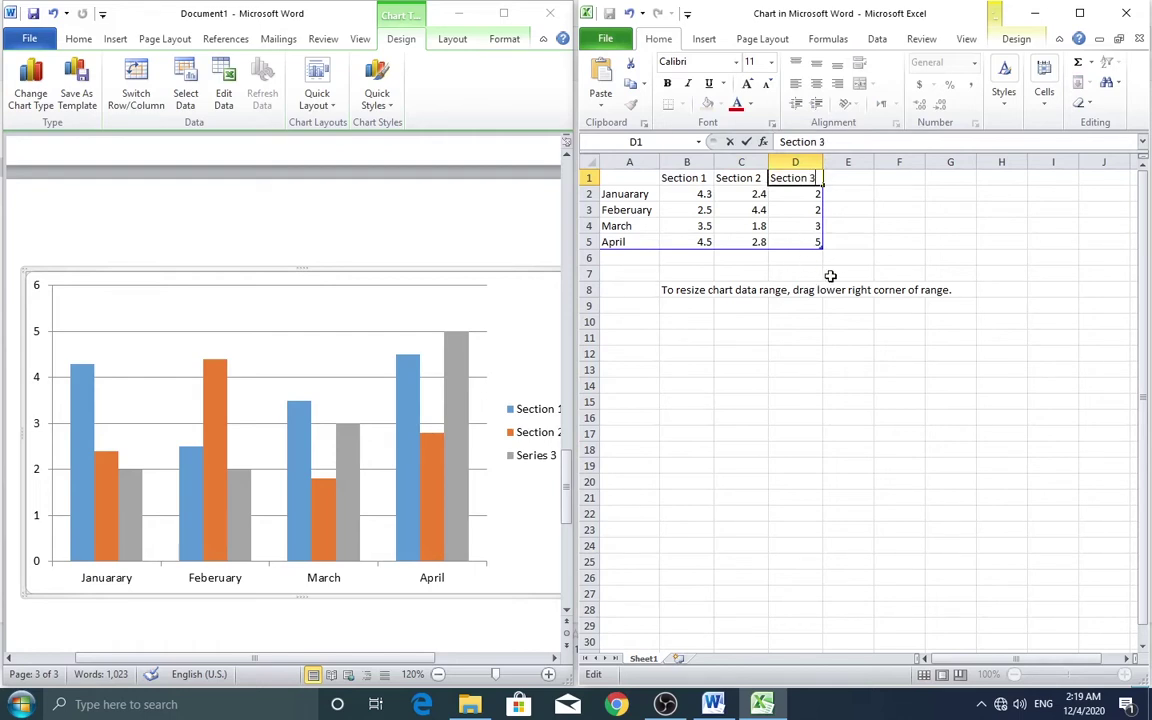
{"action": "left_click", "coordinate": [810, 225]}
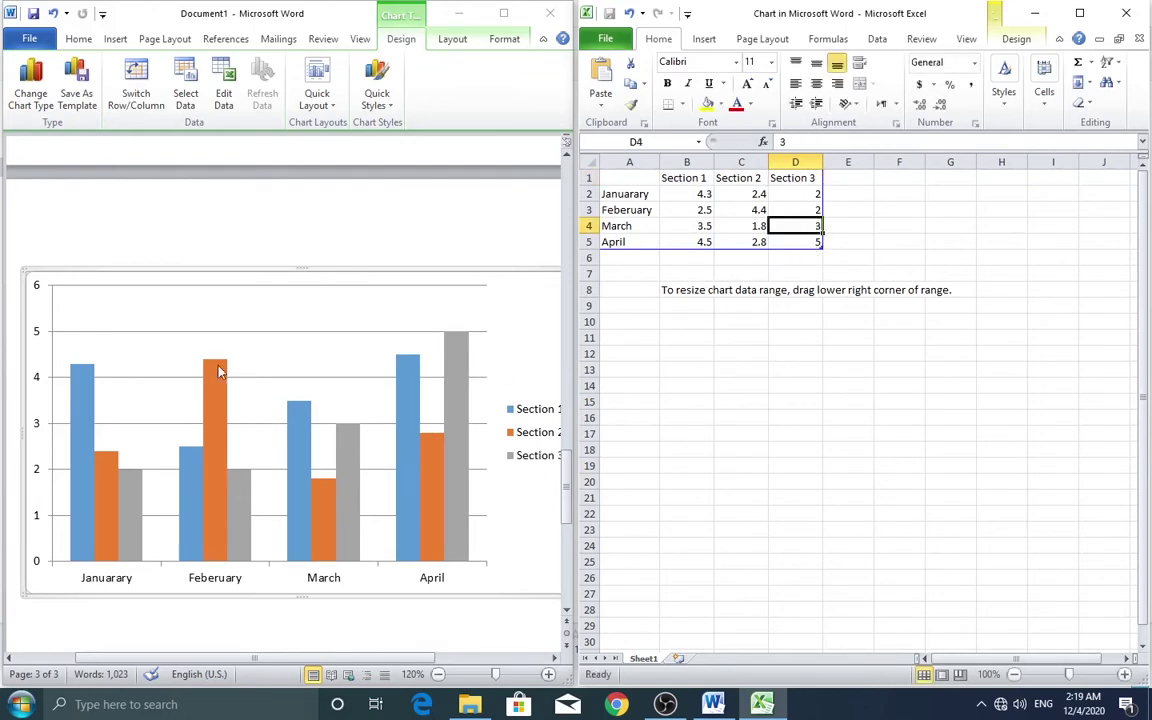
{"action": "left_click", "coordinate": [751, 194]}
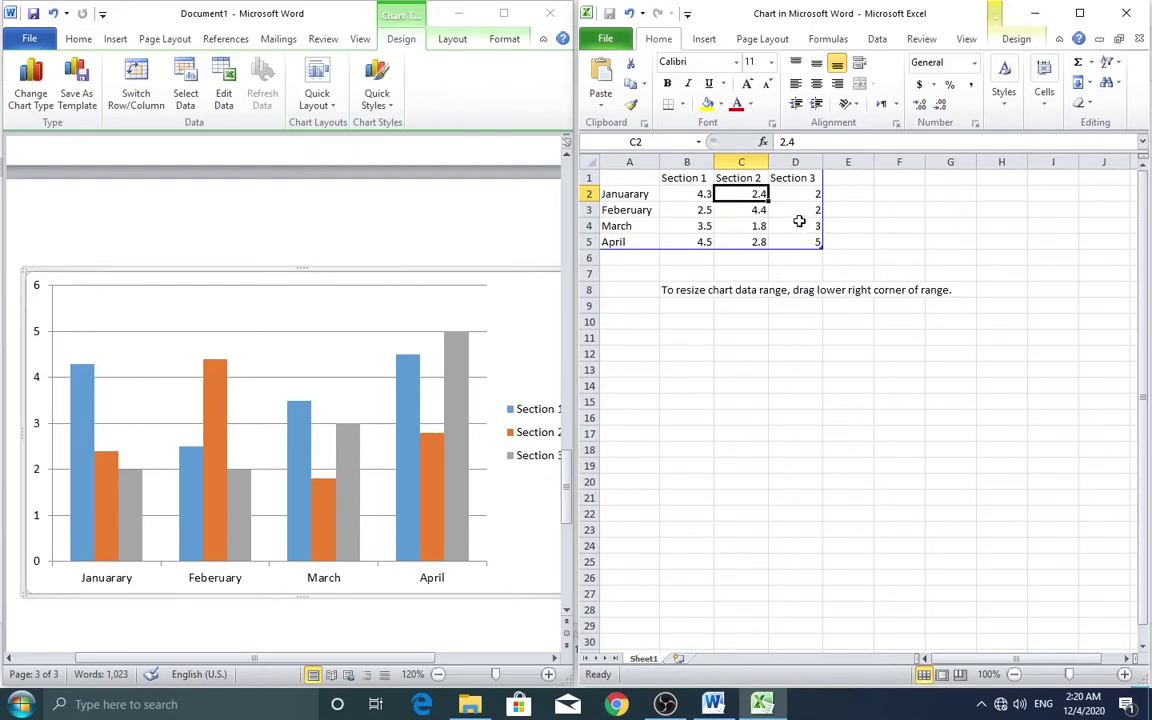
Close the data sheet, browse Chart Layouts, then reopen the data with Edit Data and close it
{"action": "left_click", "coordinate": [1126, 13]}
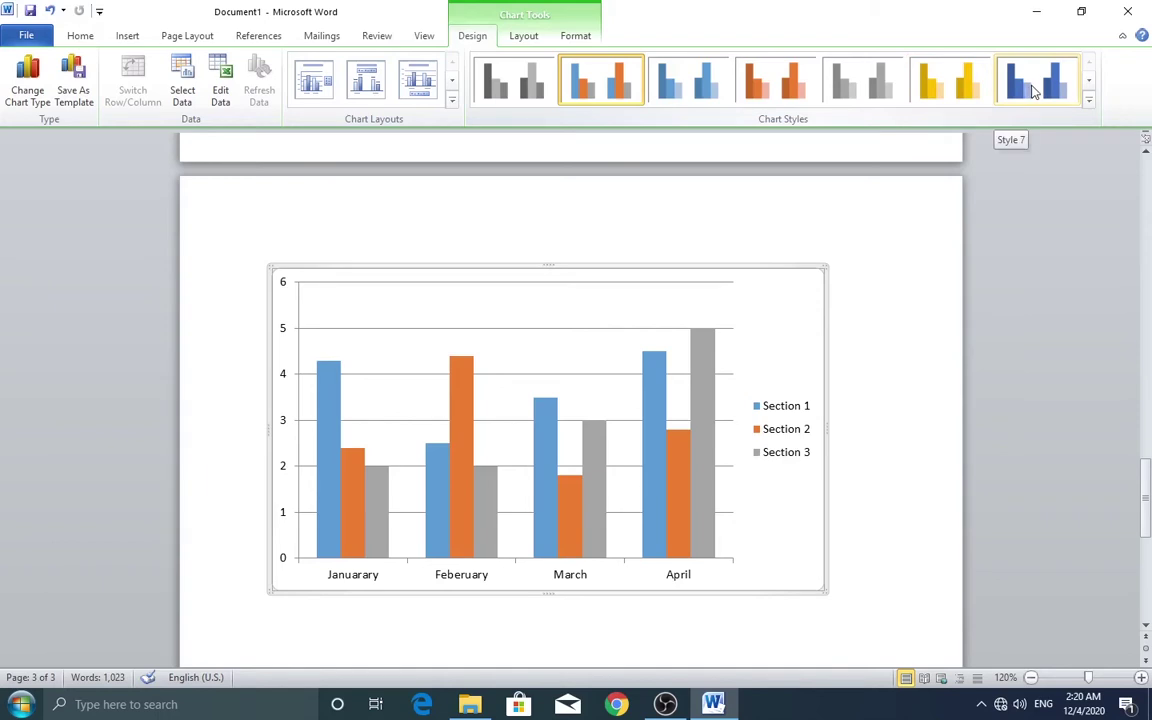
{"action": "left_click", "coordinate": [705, 338]}
{"action": "left_click", "coordinate": [729, 271]}
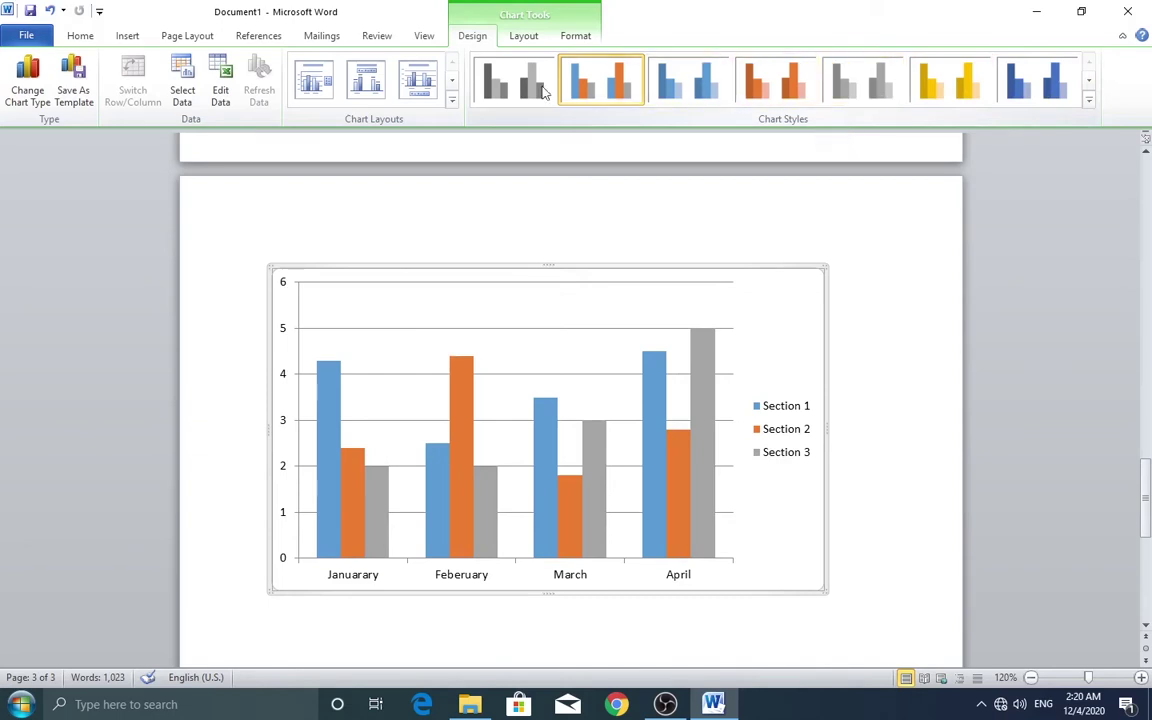
{"action": "left_click", "coordinate": [454, 84]}
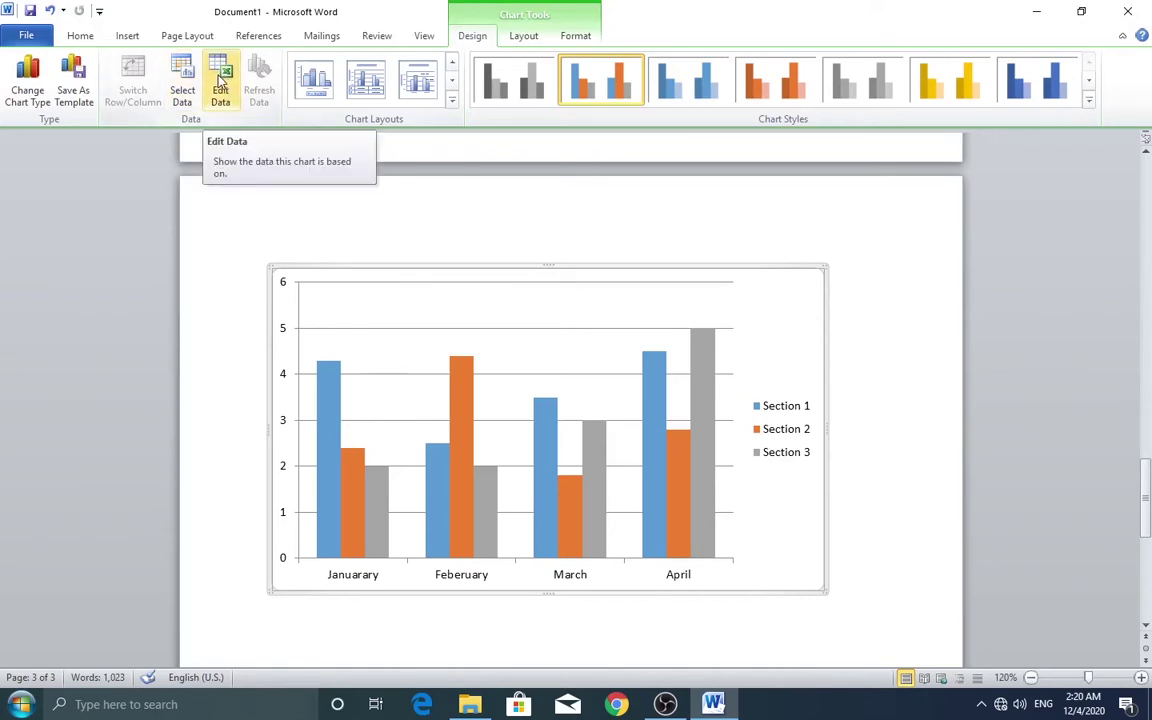
{"action": "left_click", "coordinate": [221, 87]}
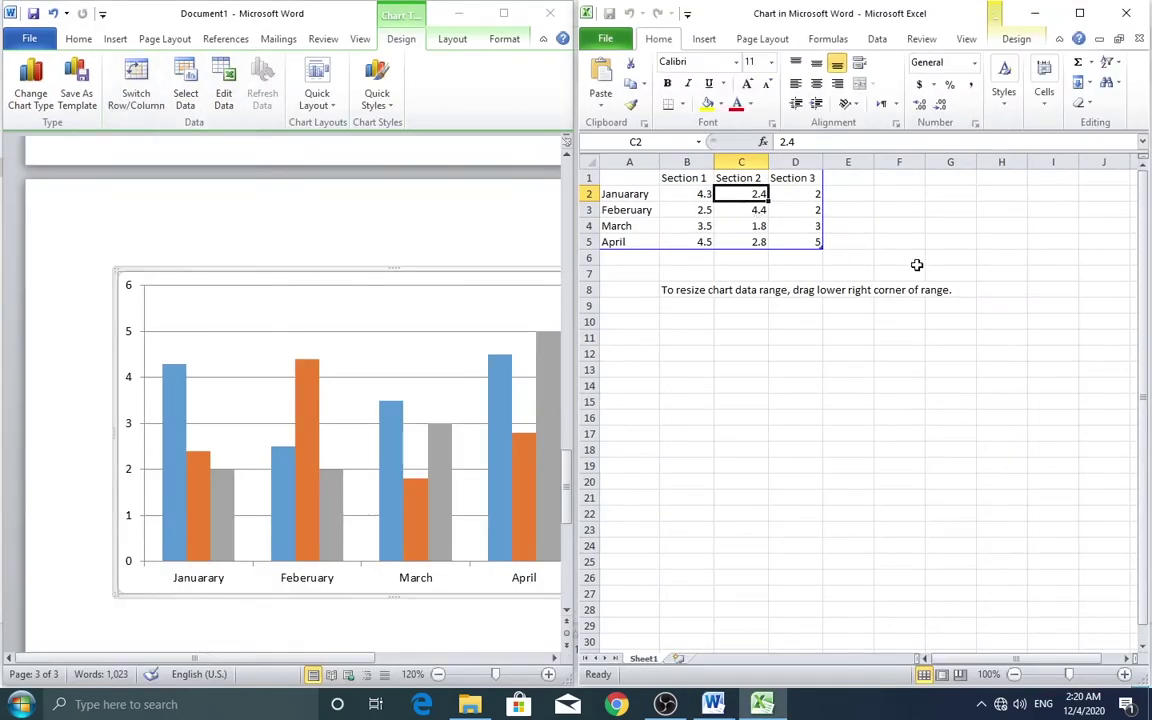
{"action": "left_click", "coordinate": [1128, 15]}
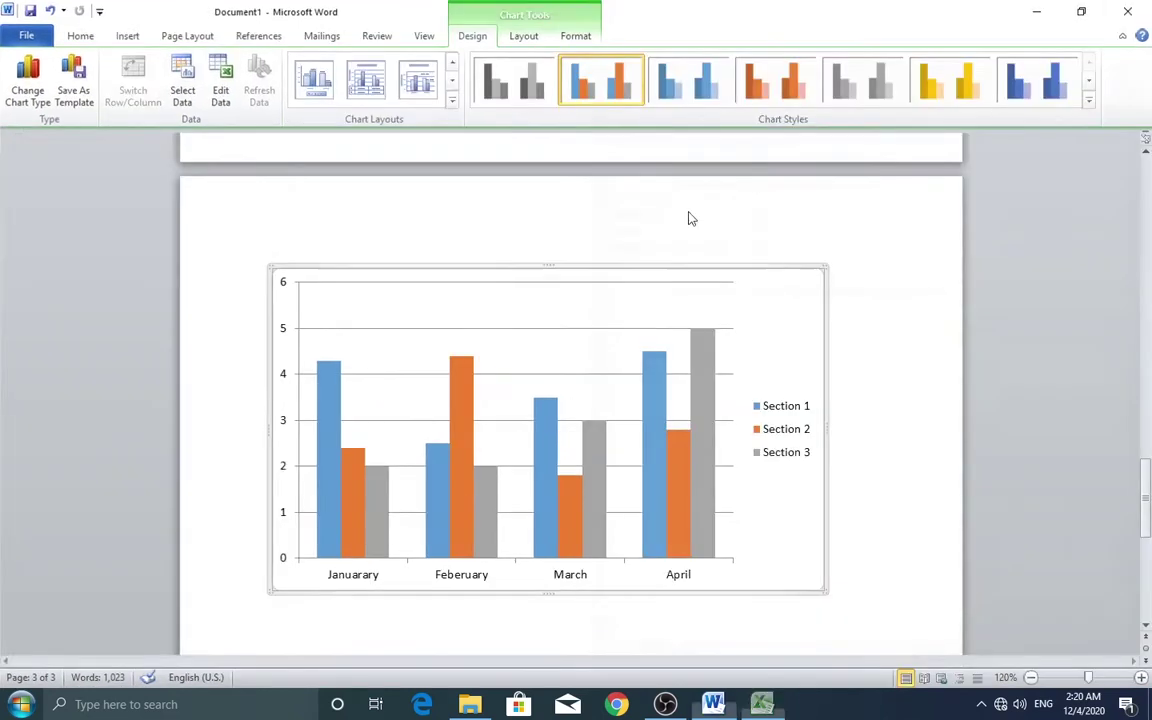
Change the chart type to a 3-D cone column chart
{"action": "left_click", "coordinate": [30, 85]}
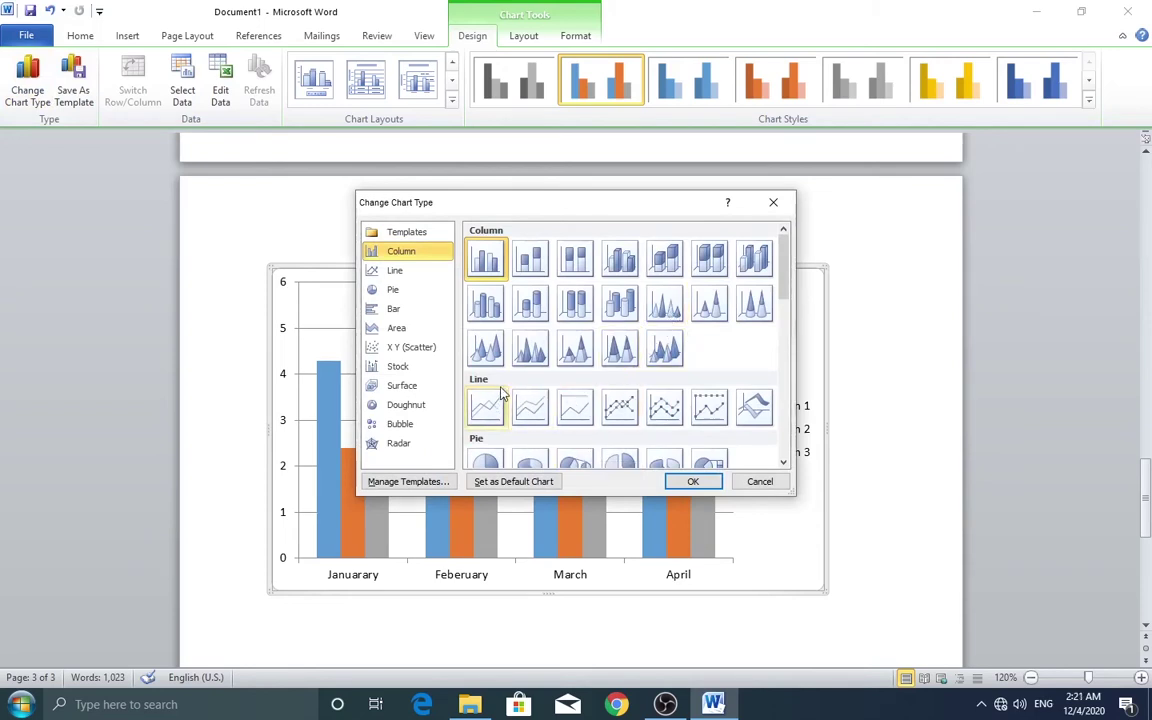
{"action": "left_click", "coordinate": [530, 347]}
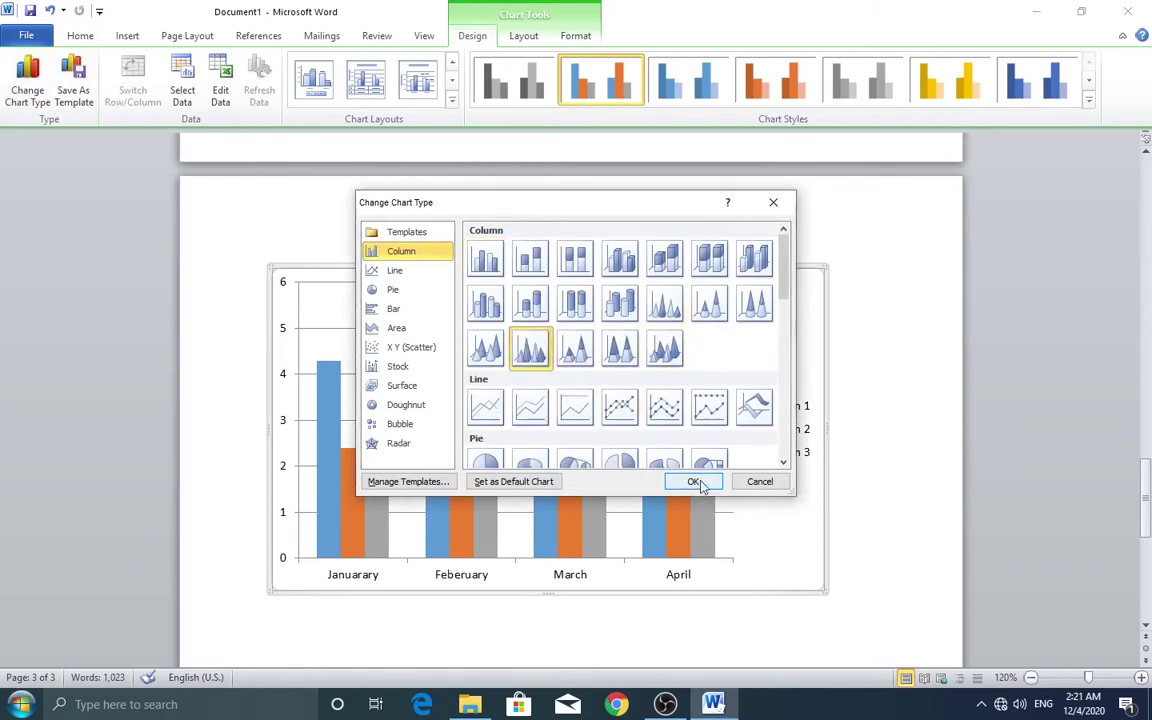
{"action": "left_click", "coordinate": [696, 482]}
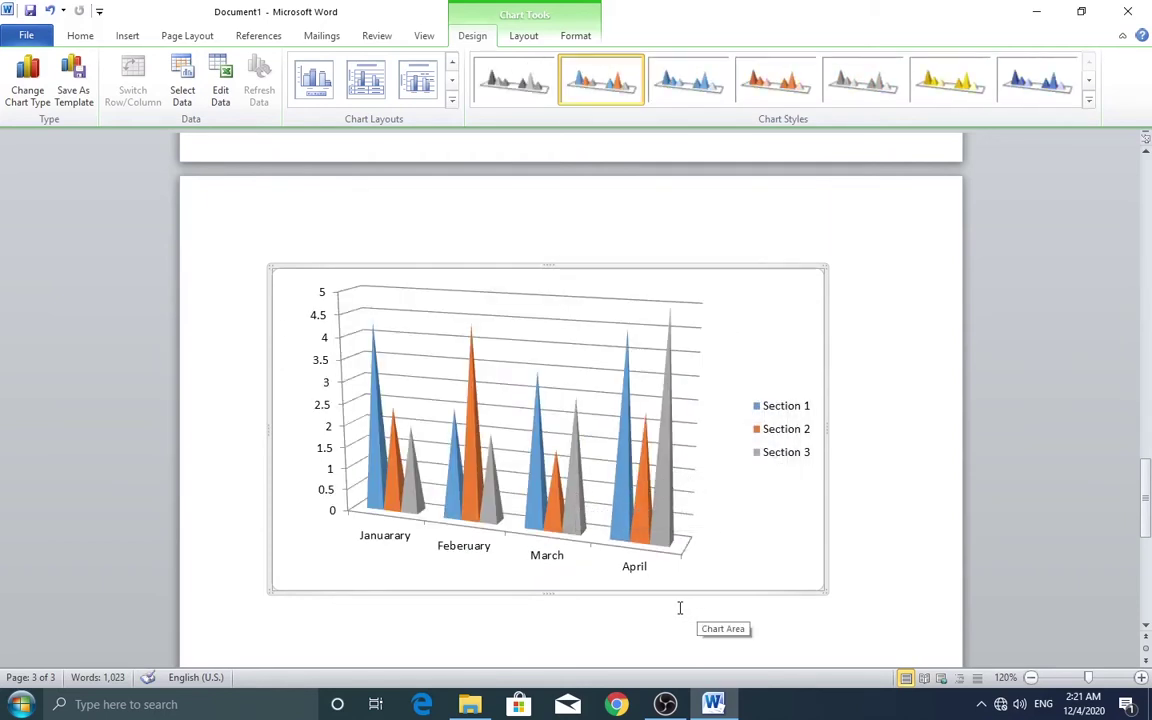
Look through the chart's Layout and Text Fill options without applying any, then delete the chart
{"action": "left_click", "coordinate": [523, 37]}
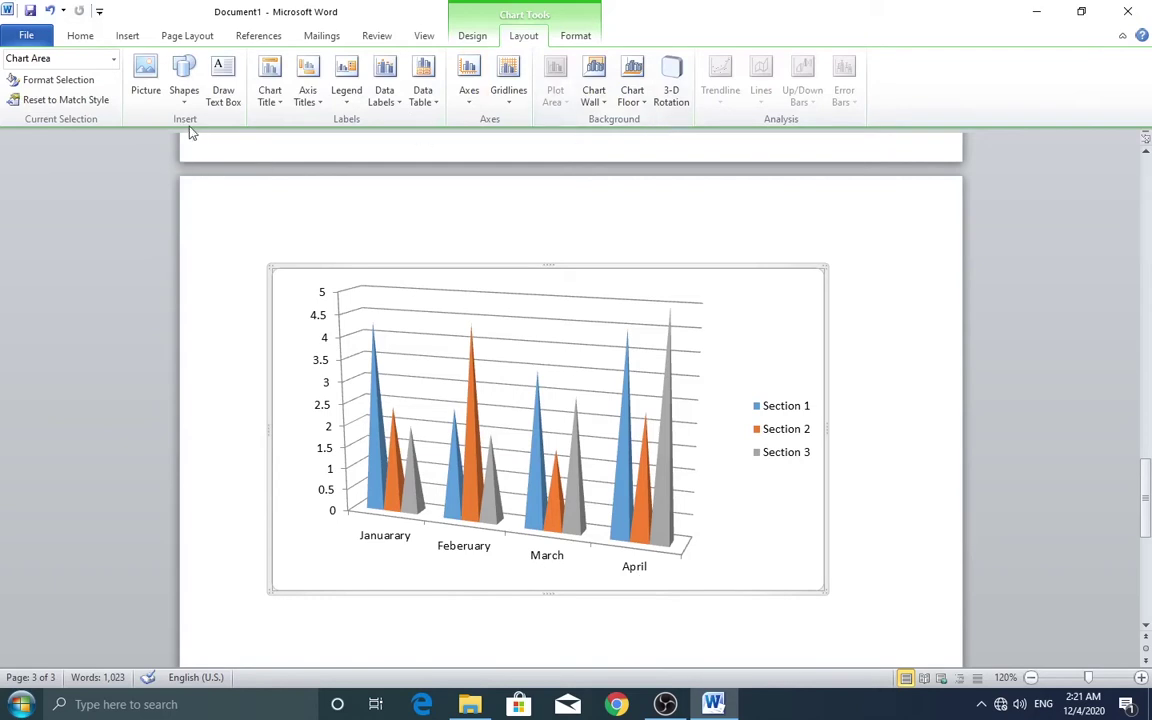
{"action": "left_click", "coordinate": [575, 35]}
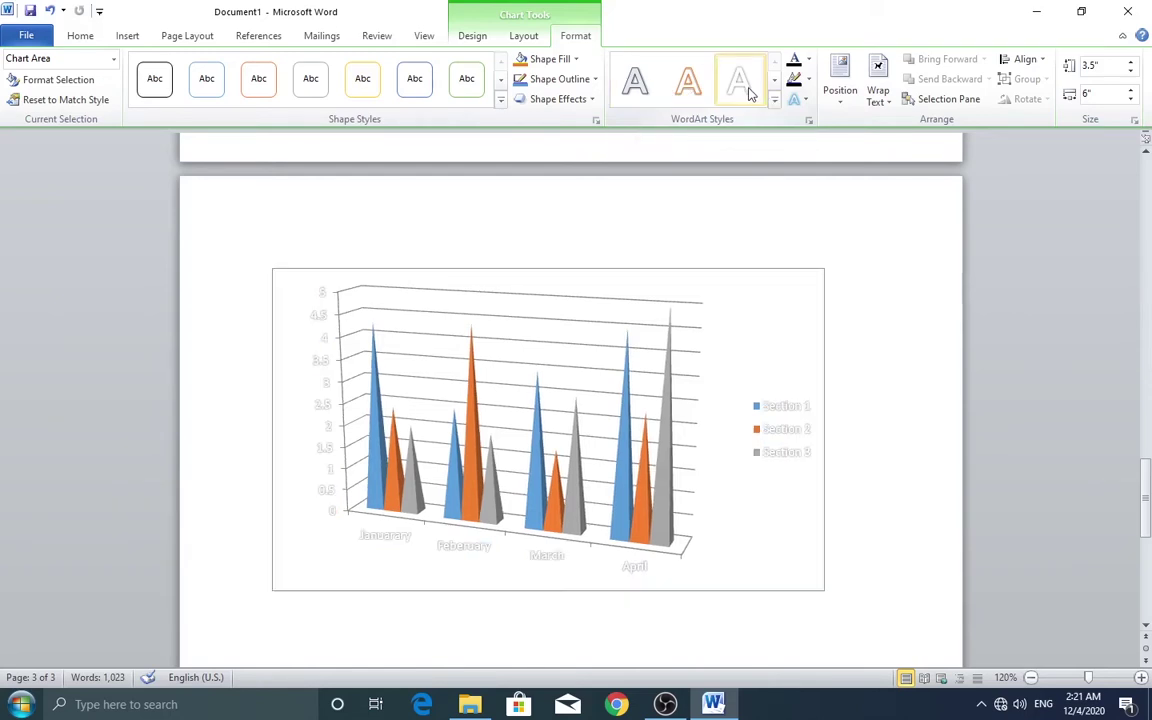
{"action": "left_click", "coordinate": [812, 63]}
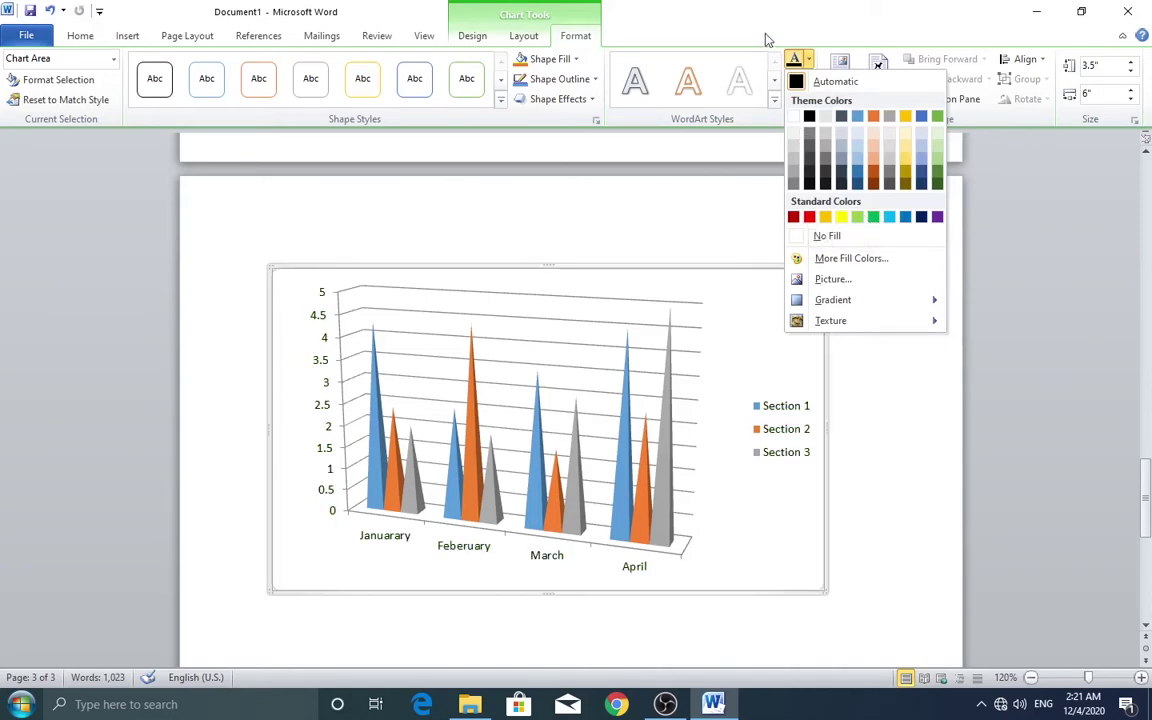
{"action": "left_click", "coordinate": [776, 92]}
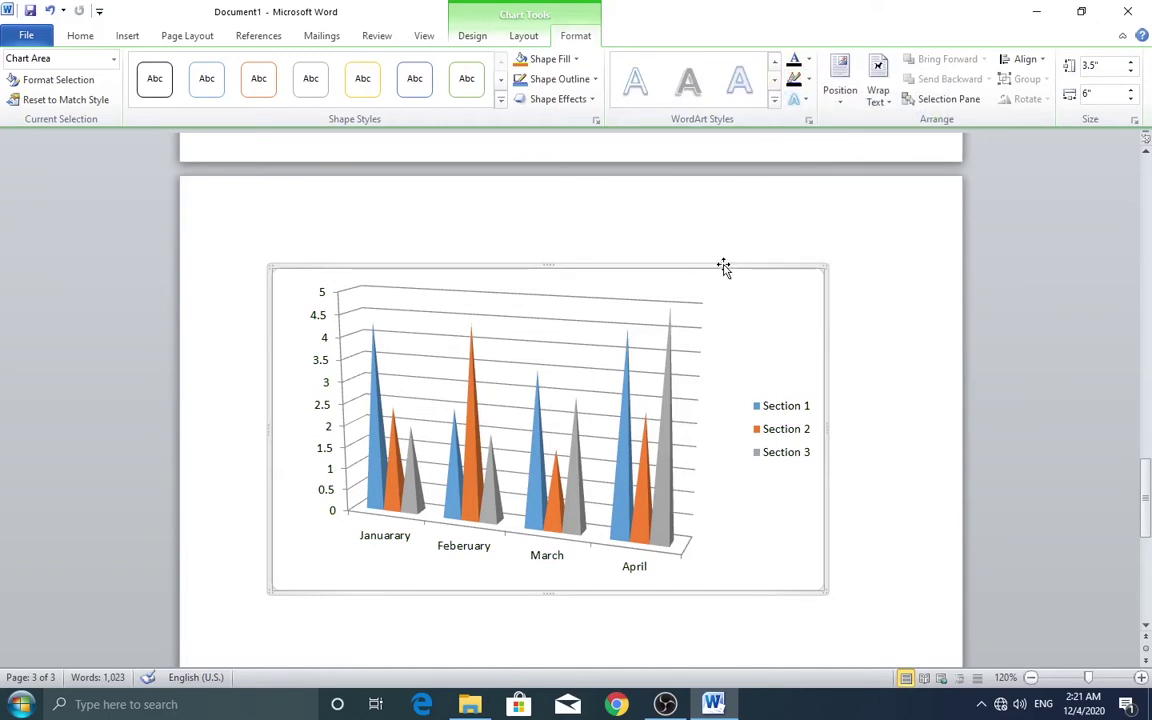
{"action": "key", "text": "Delete"}
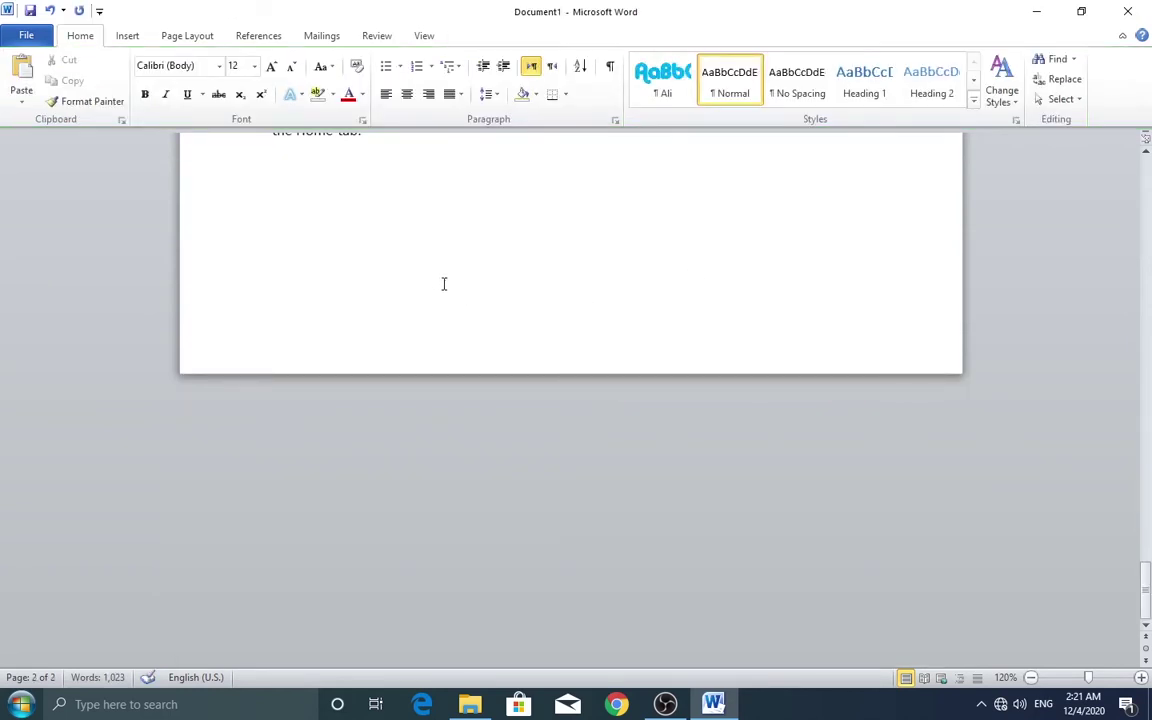
Put the cursor after 'the Home tab.' and open the Bookmark dialog from the Insert tab
{"action": "left_click", "coordinate": [124, 38]}
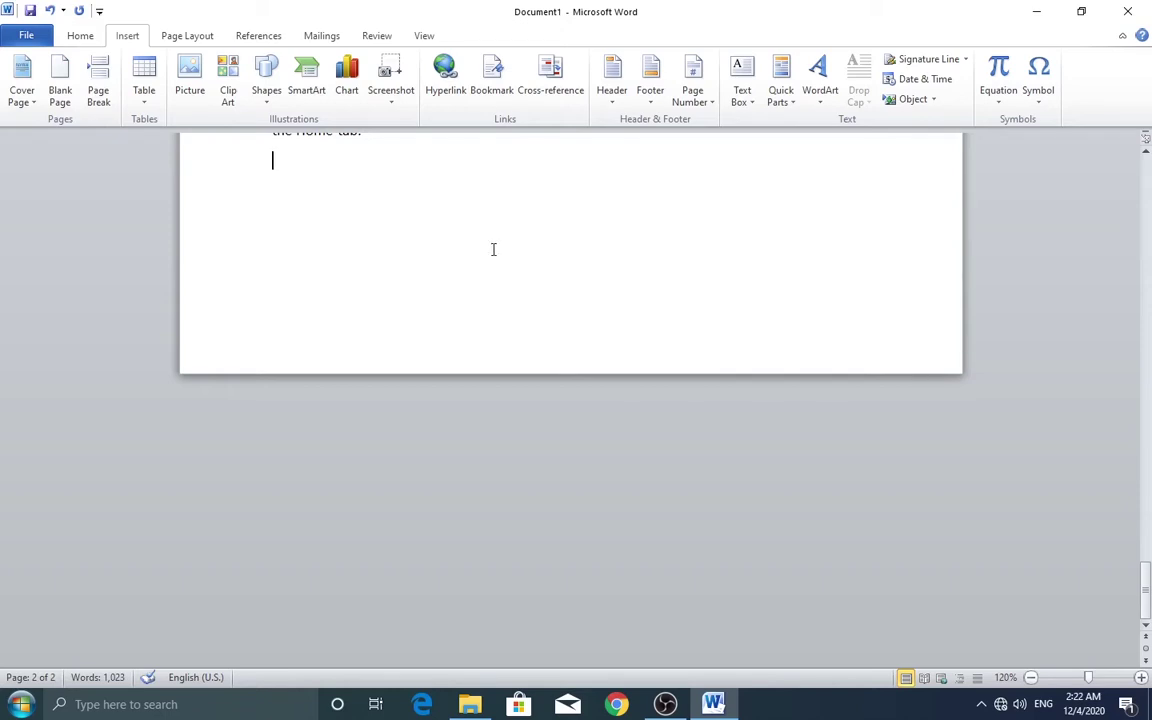
{"action": "scroll", "coordinate": [375, 170], "scroll_direction": "up", "scroll_amount": 4}
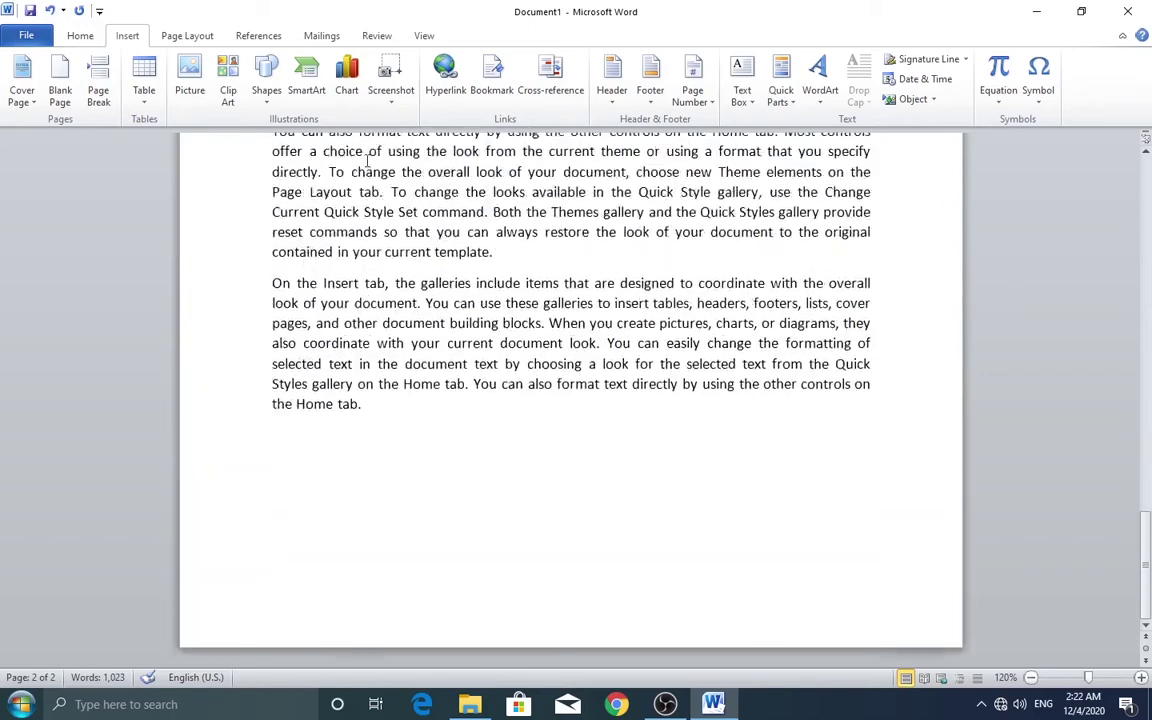
{"action": "scroll", "coordinate": [370, 165], "scroll_direction": "up", "scroll_amount": 4}
{"action": "scroll", "coordinate": [366, 161], "scroll_direction": "up", "scroll_amount": 4}
{"action": "scroll", "coordinate": [366, 161], "scroll_direction": "up", "scroll_amount": 5}
{"action": "scroll", "coordinate": [366, 161], "scroll_direction": "up", "scroll_amount": 5}
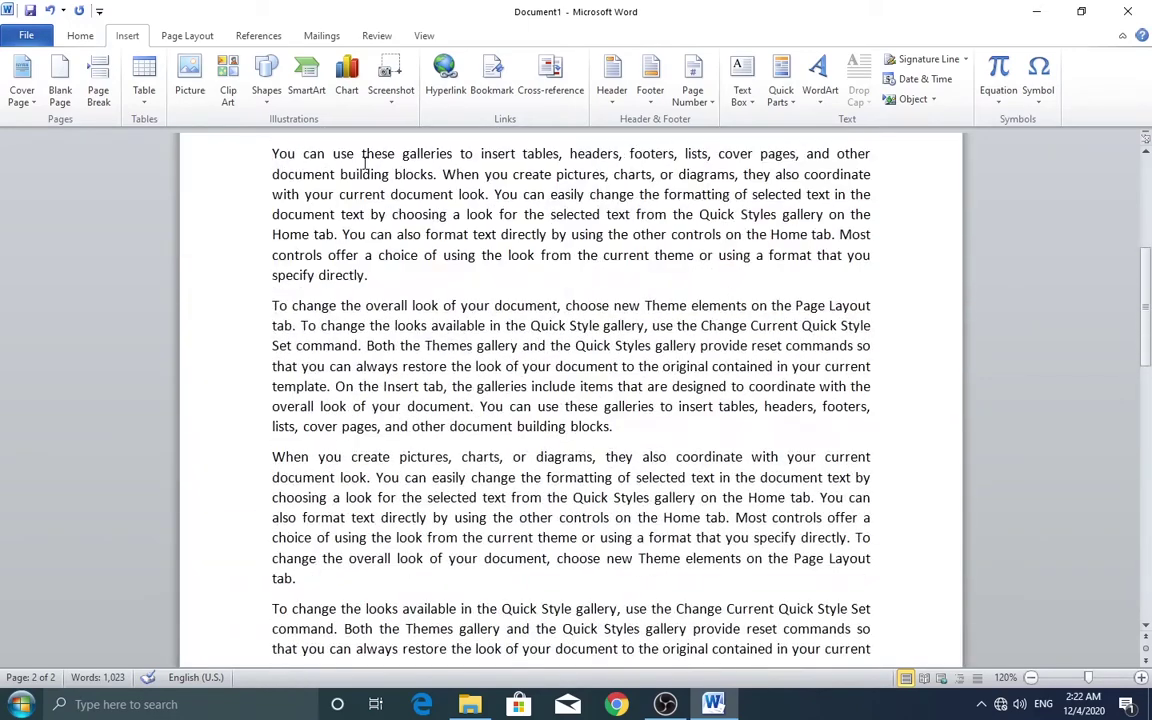
{"action": "scroll", "coordinate": [355, 170], "scroll_direction": "up", "scroll_amount": 5}
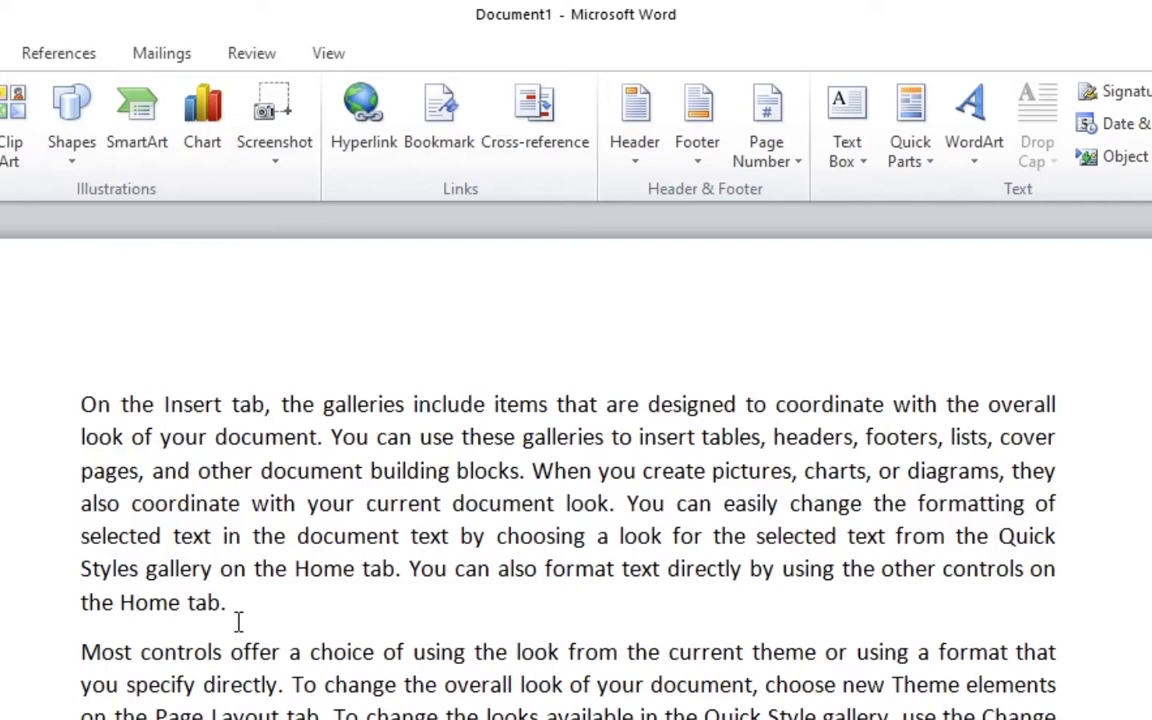
{"action": "left_click", "coordinate": [233, 592]}
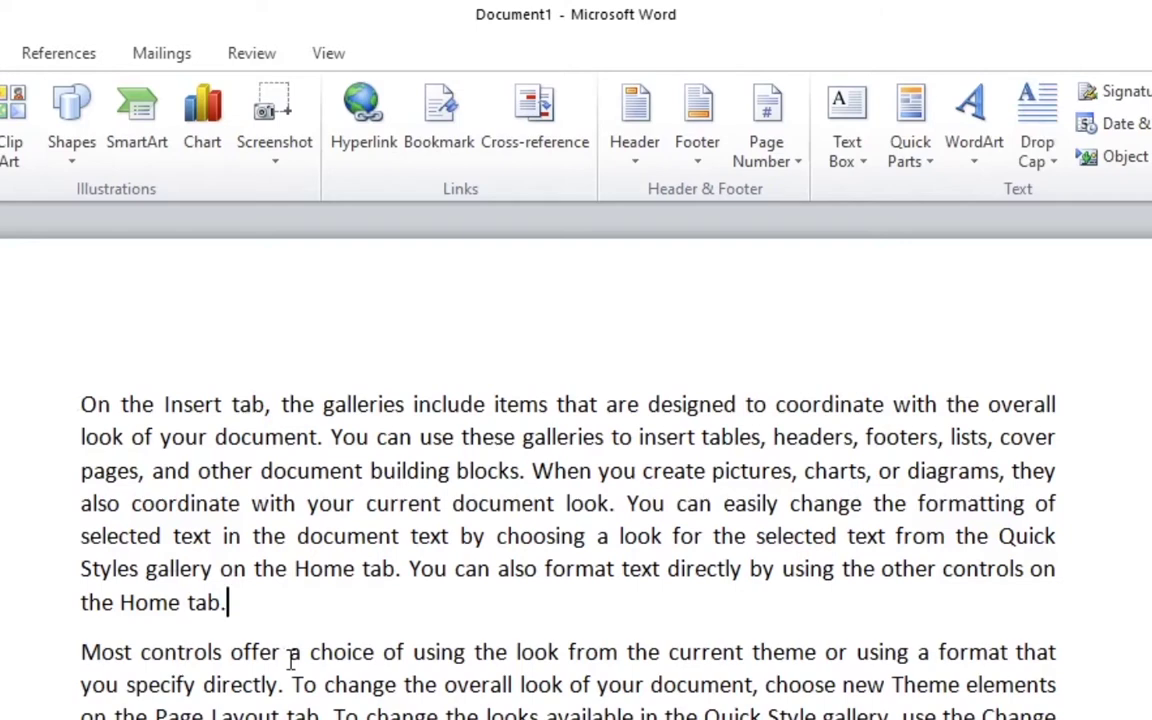
{"action": "left_click", "coordinate": [437, 126]}
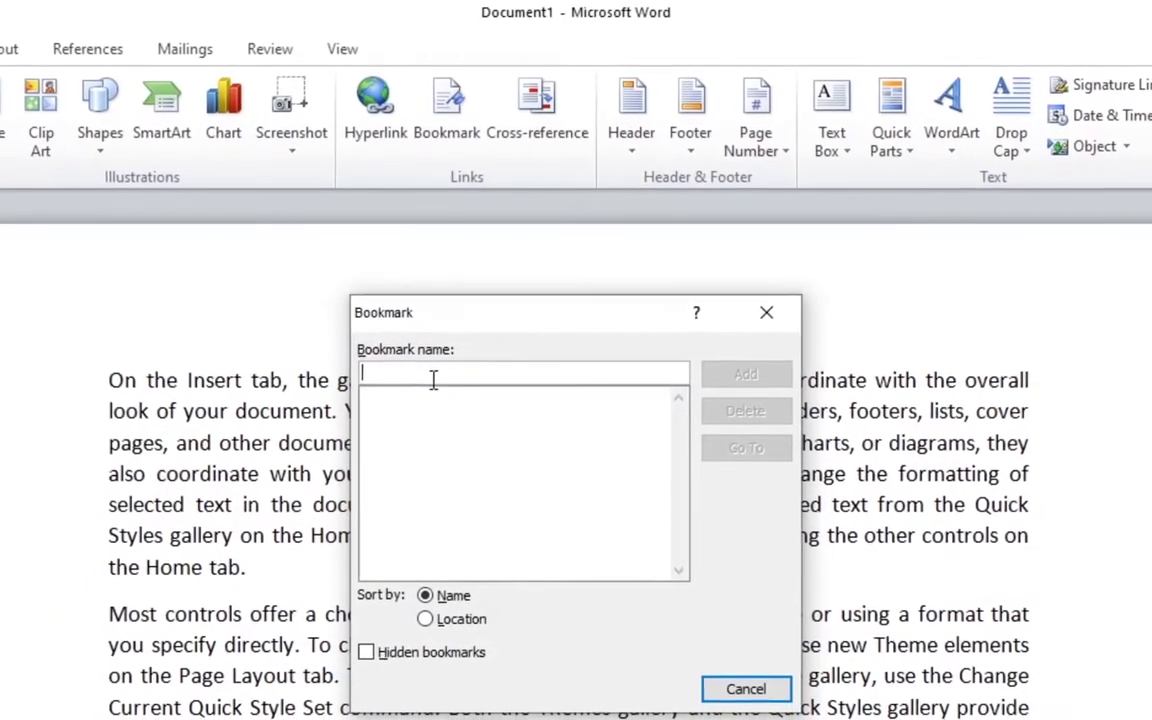
Add a bookmark named Paragraph2 at the cursor
{"action": "type", "text": "Para"}
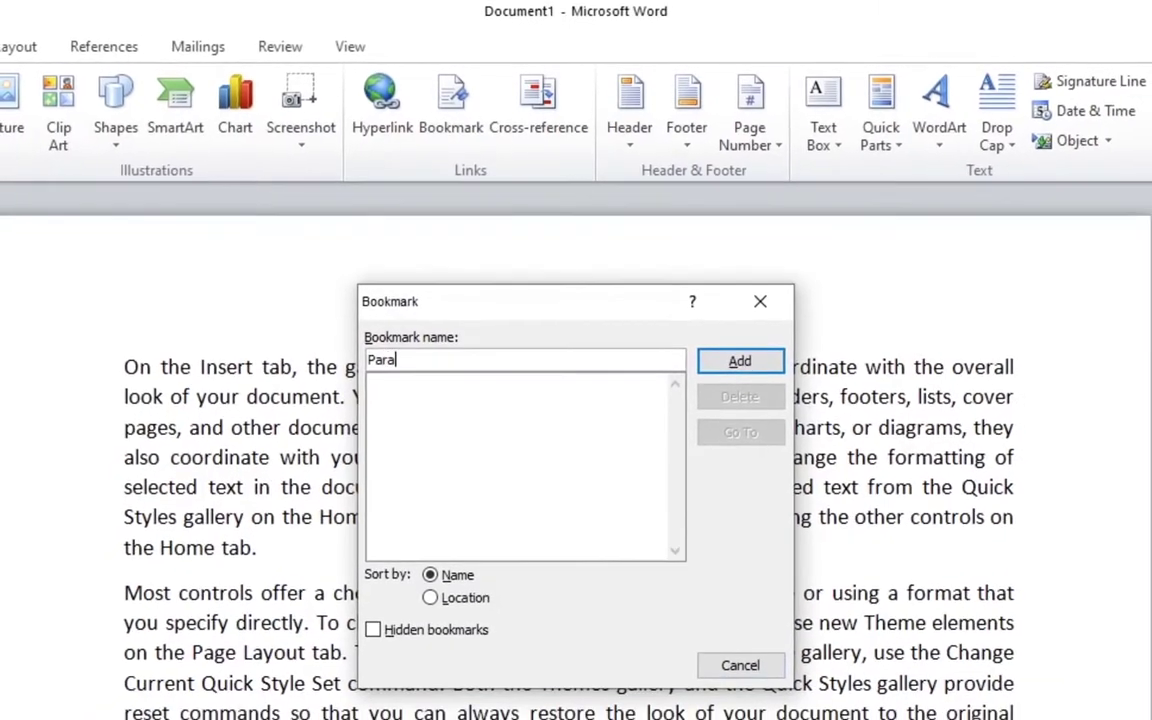
{"action": "type", "text": "grap"}
{"action": "type", "text": "h"}
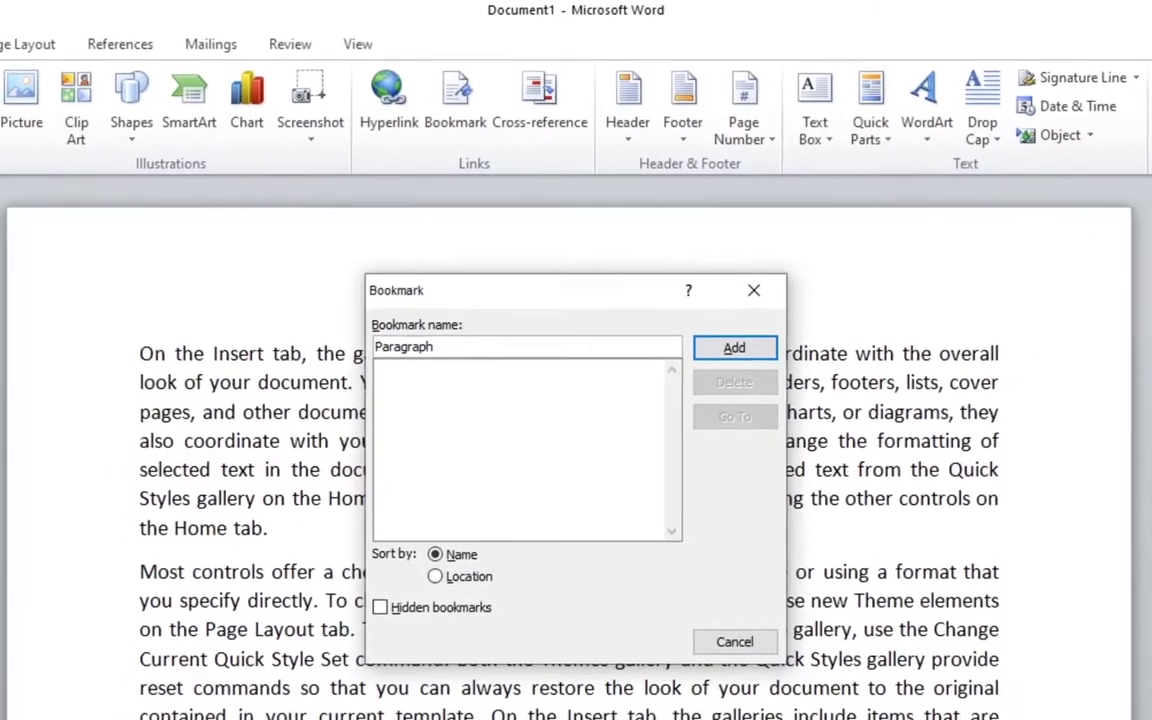
{"action": "type", "text": "2"}
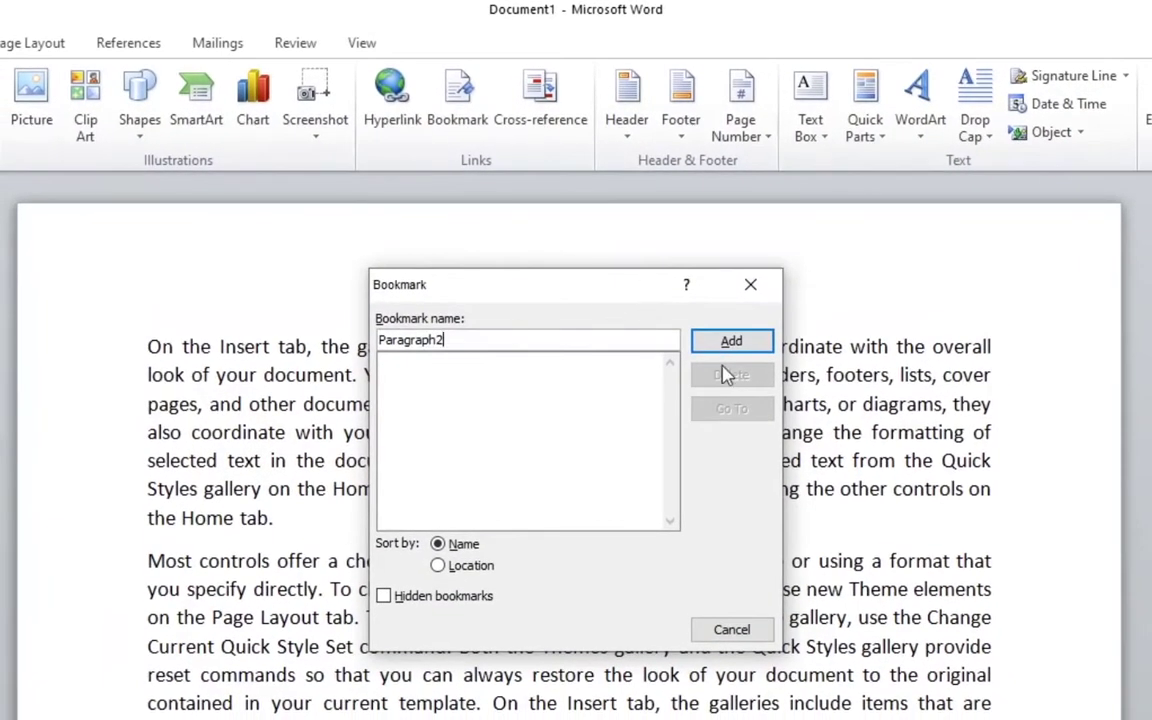
{"action": "left_click", "coordinate": [733, 343]}
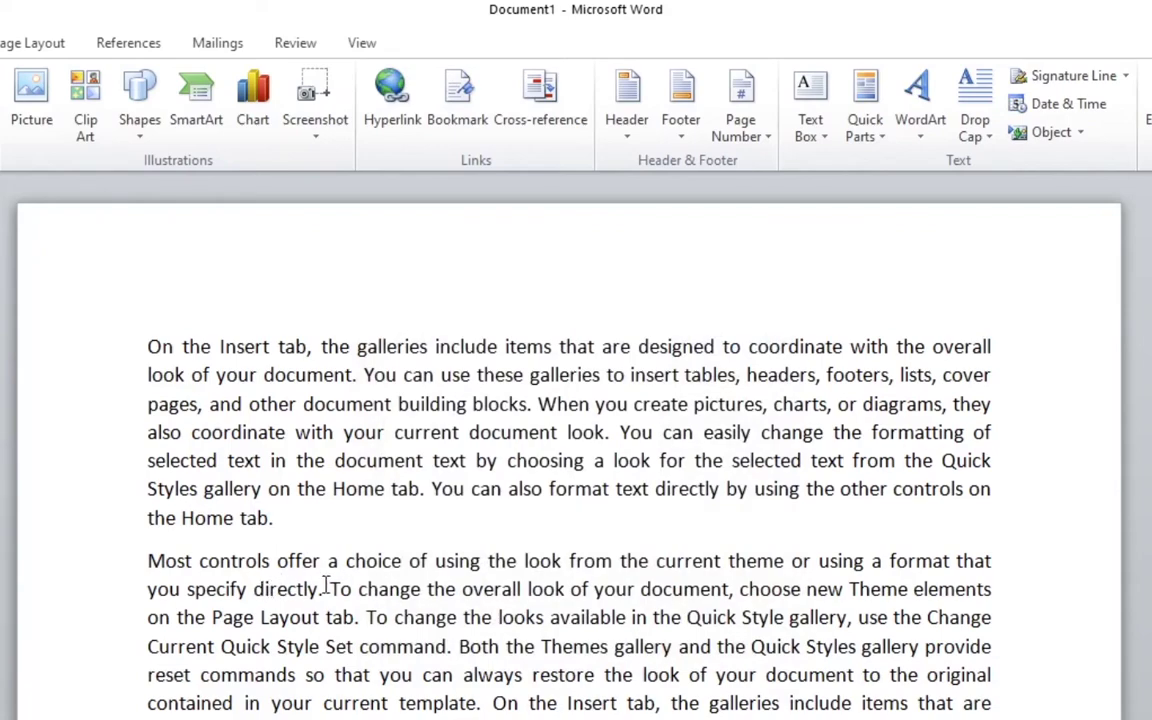
At the document end, insert a hyperlink targeting the Paragraph2 bookmark in this document
{"action": "scroll", "coordinate": [466, 568], "scroll_direction": "down", "scroll_amount": 1}
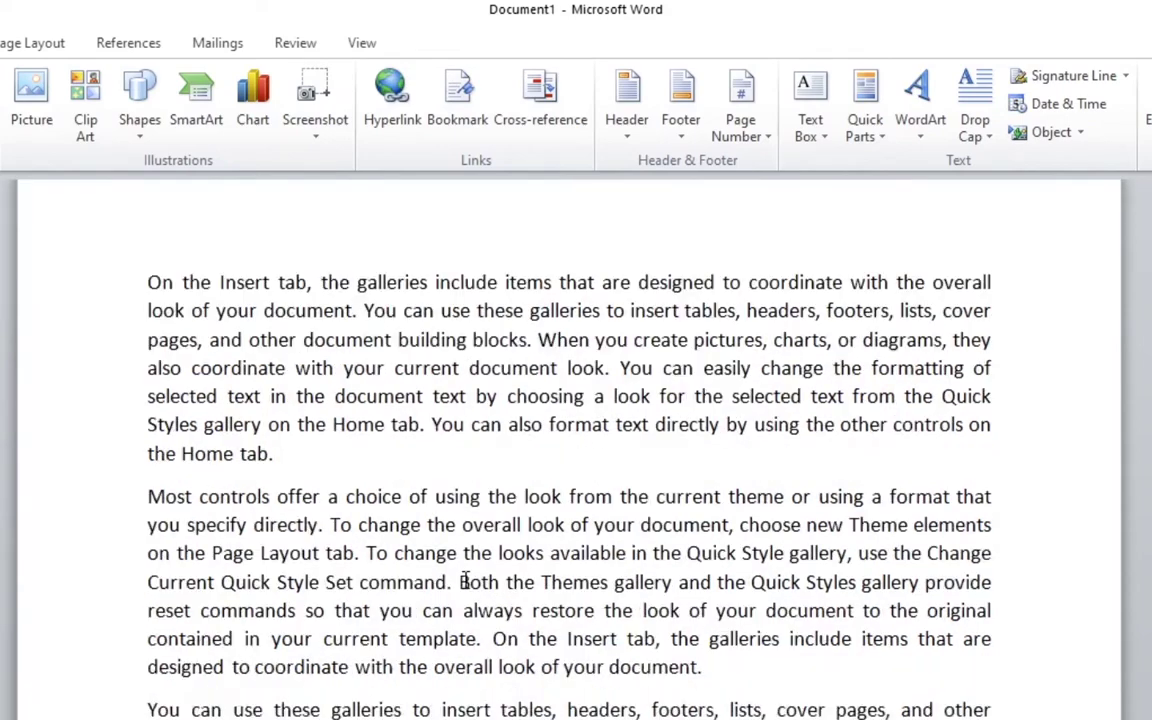
{"action": "scroll", "coordinate": [467, 569], "scroll_direction": "down", "scroll_amount": 5}
{"action": "scroll", "coordinate": [468, 570], "scroll_direction": "down", "scroll_amount": 3}
{"action": "scroll", "coordinate": [470, 571], "scroll_direction": "down", "scroll_amount": 5}
{"action": "scroll", "coordinate": [470, 571], "scroll_direction": "down", "scroll_amount": 6}
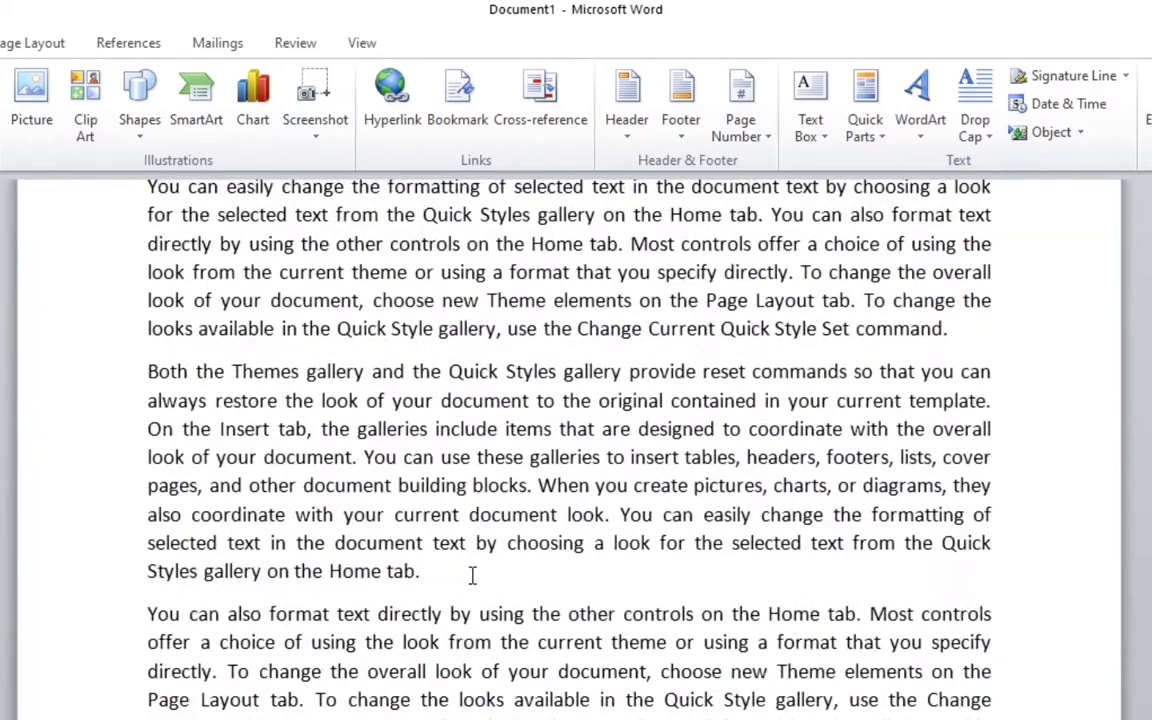
{"action": "scroll", "coordinate": [471, 573], "scroll_direction": "down", "scroll_amount": 5}
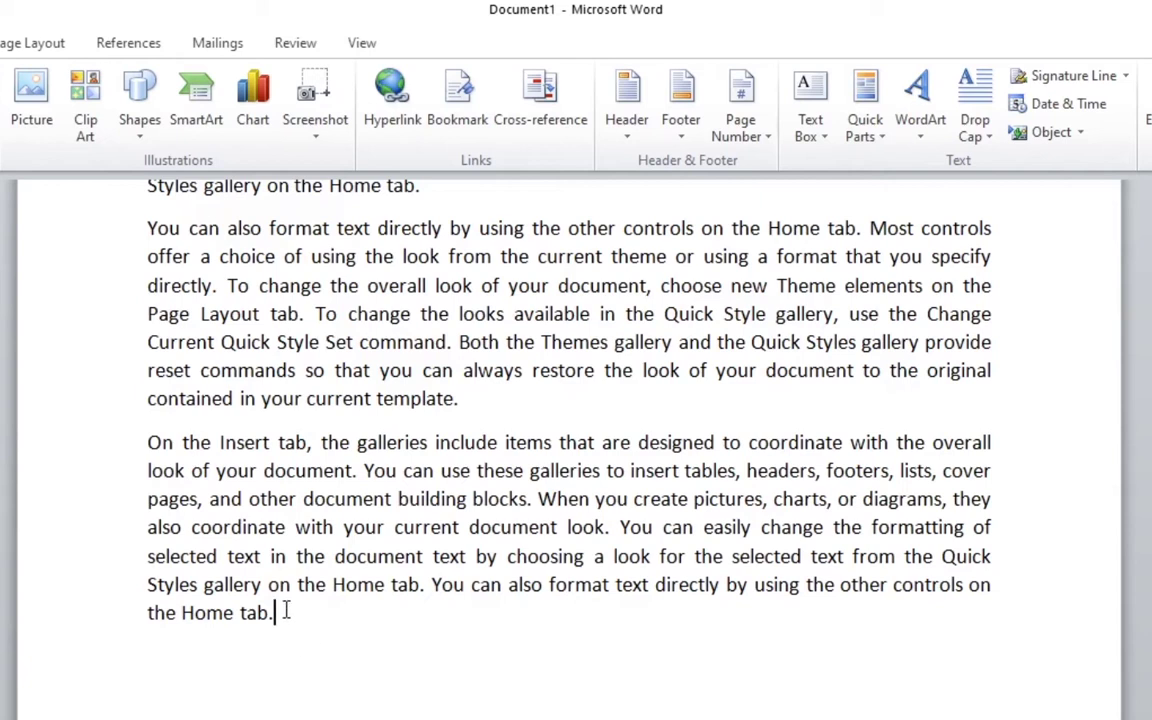
{"action": "left_click", "coordinate": [395, 110]}
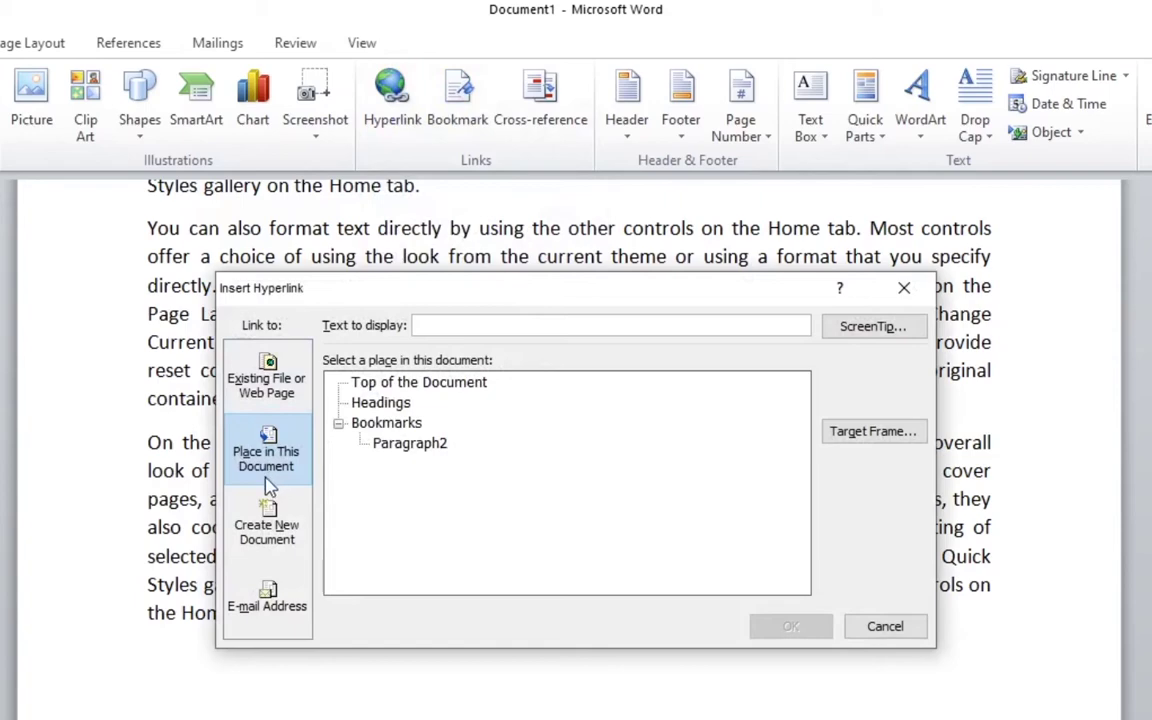
{"action": "left_click", "coordinate": [430, 446]}
{"action": "left_click", "coordinate": [793, 627]}
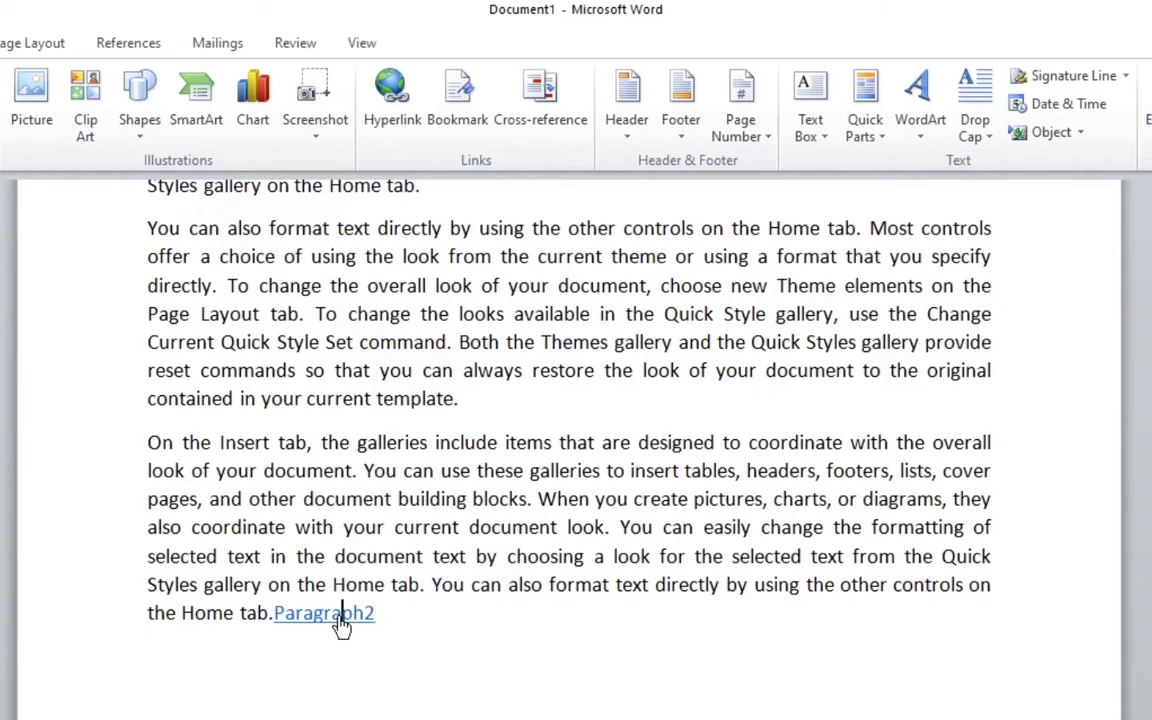
Ctrl+click the new link to confirm it jumps to the bookmarked paragraph
{"action": "left_click", "coordinate": [342, 625], "text": "ctrl"}
{"action": "scroll", "coordinate": [253, 467], "scroll_direction": "up", "scroll_amount": 1}
{"action": "scroll", "coordinate": [253, 467], "scroll_direction": "up", "scroll_amount": 1}
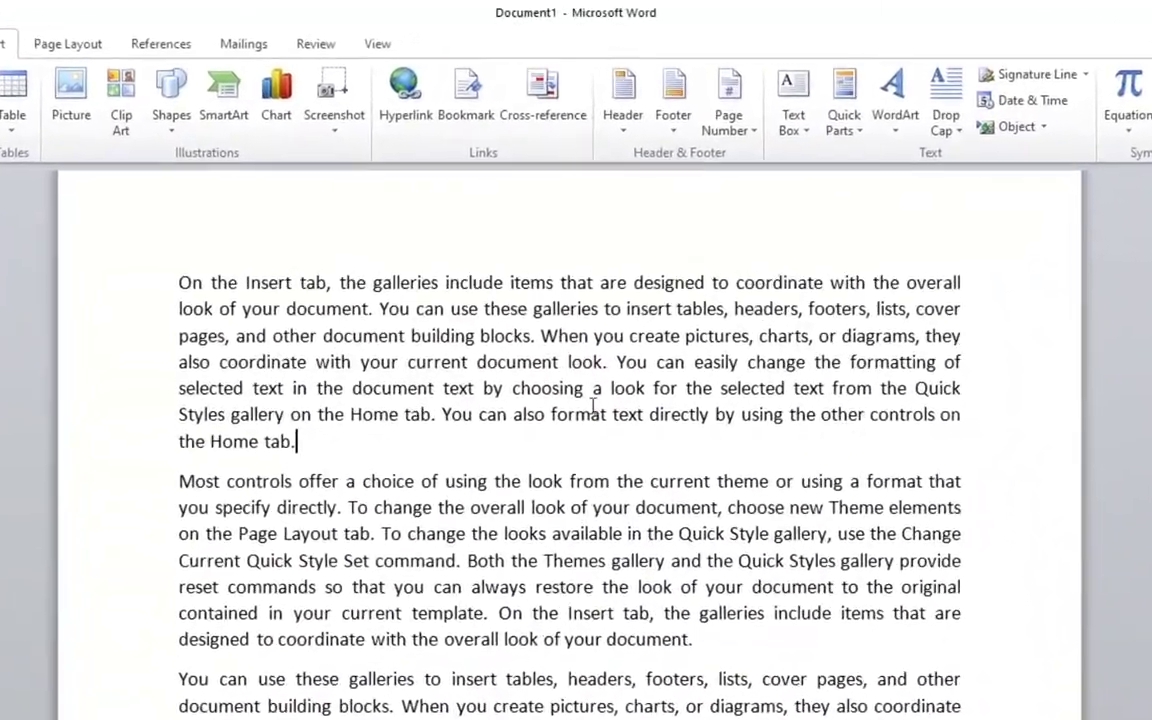
{"action": "left_click", "coordinate": [405, 98]}
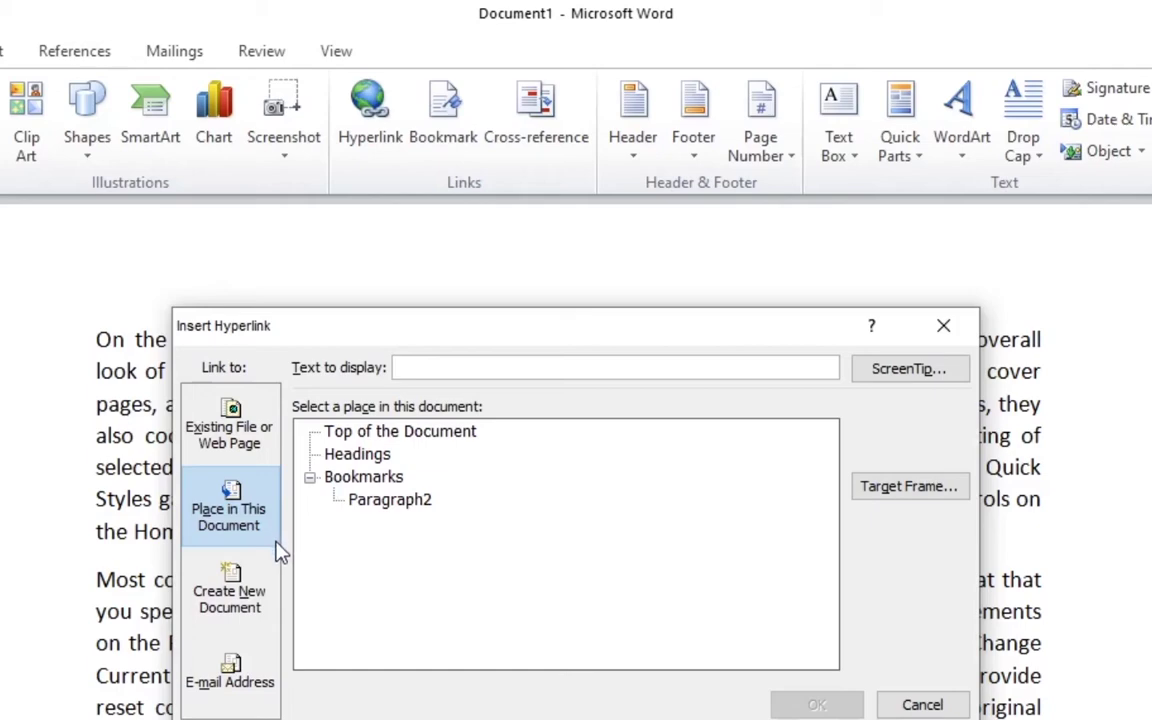
{"action": "left_click", "coordinate": [914, 705]}
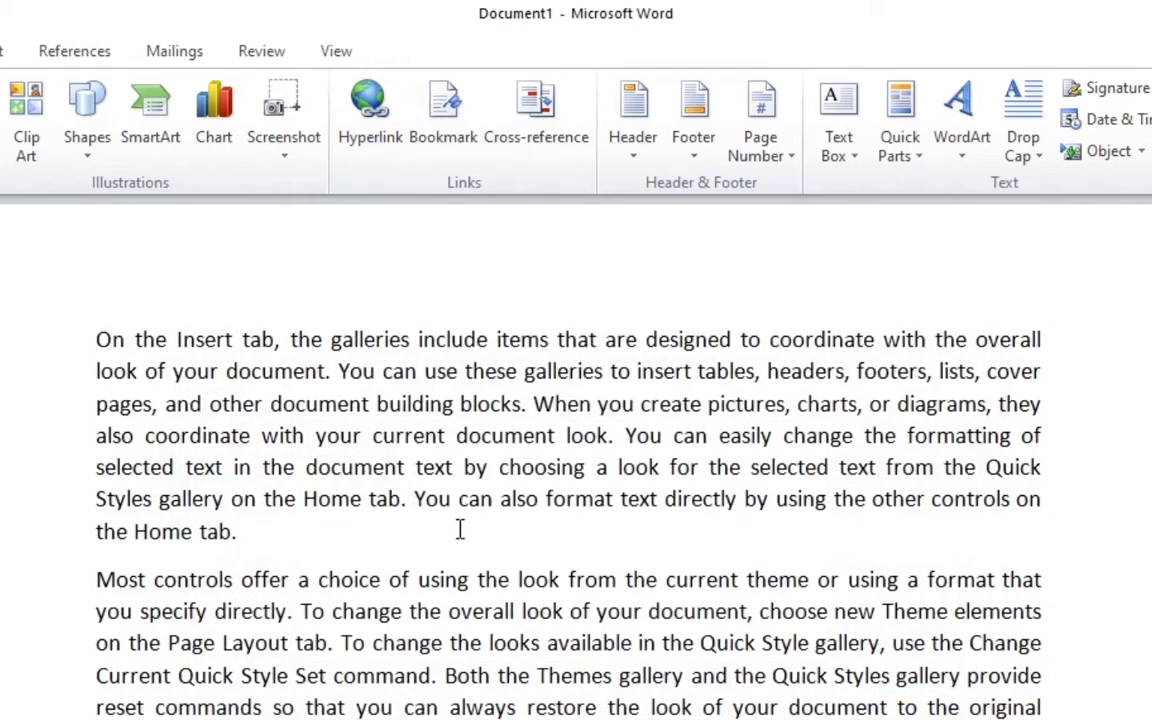
{"action": "scroll", "coordinate": [460, 530], "scroll_direction": "down", "scroll_amount": 1}
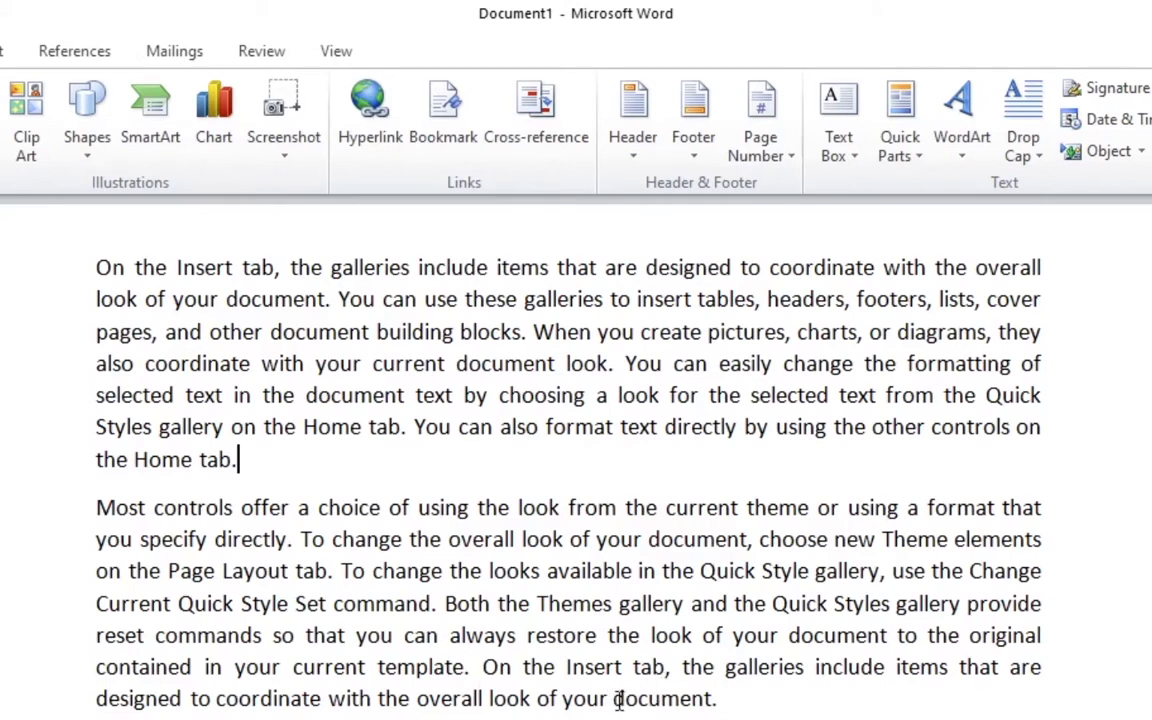
{"action": "left_click_drag", "start_coordinate": [614, 698], "coordinate": [719, 700]}
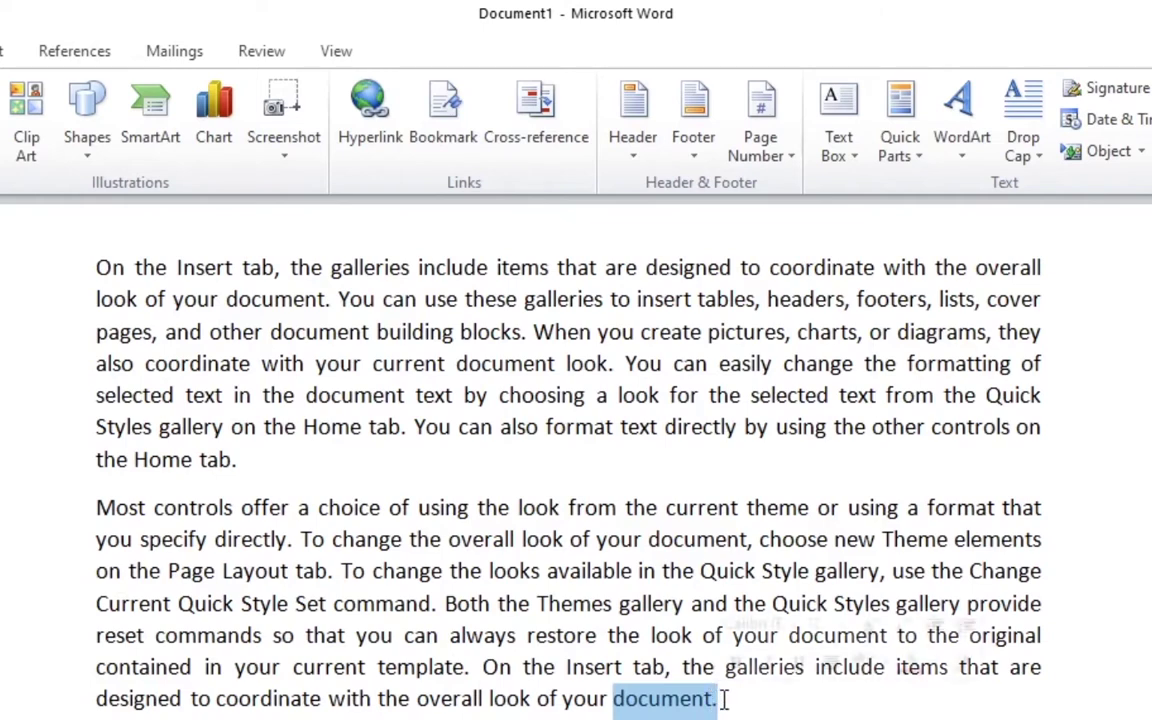
{"action": "left_click", "coordinate": [370, 120]}
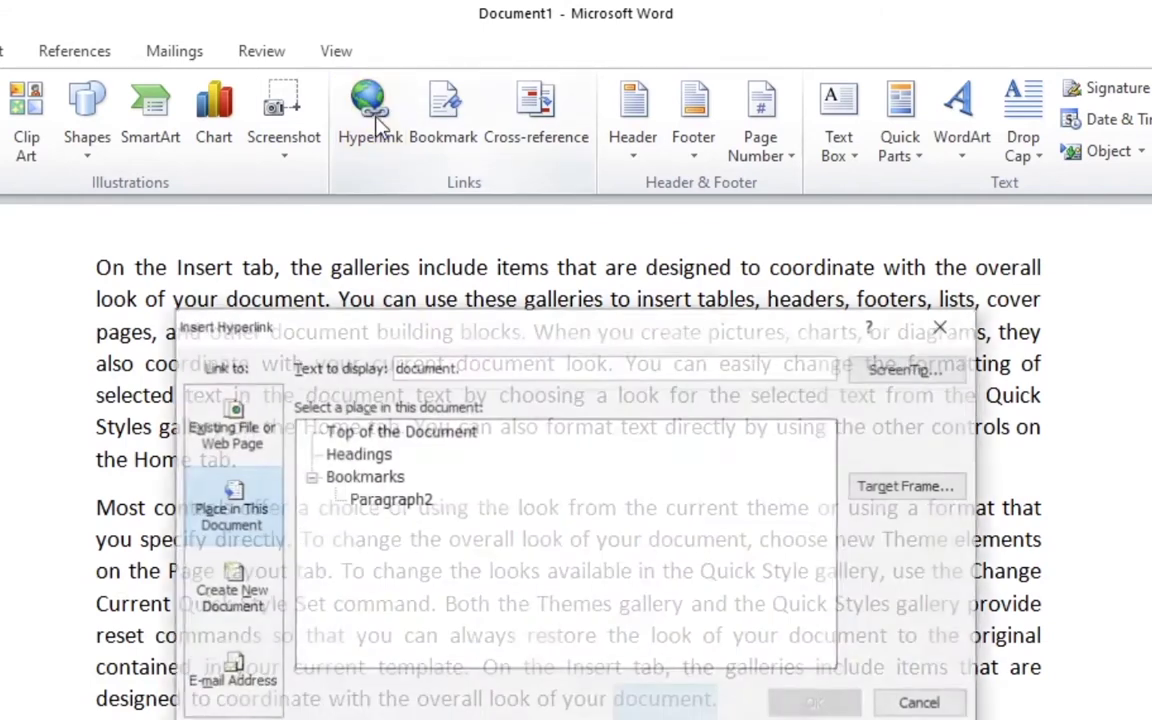
{"action": "left_click", "coordinate": [232, 425]}
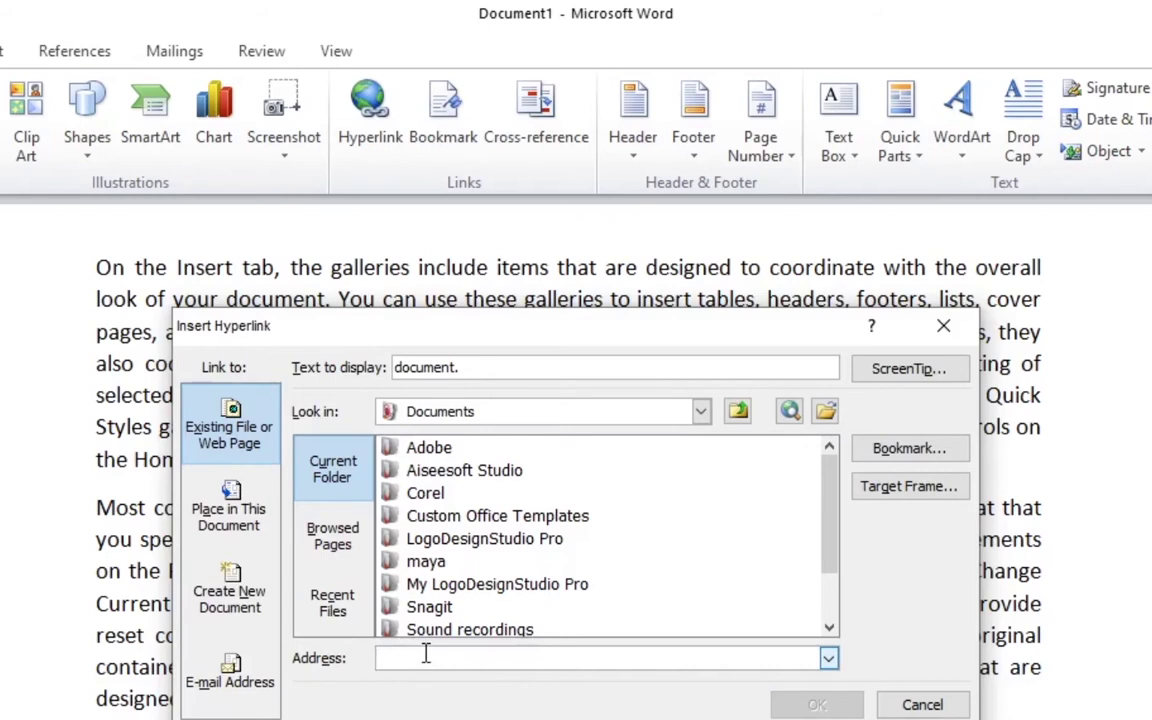
{"action": "type", "text": "www."}
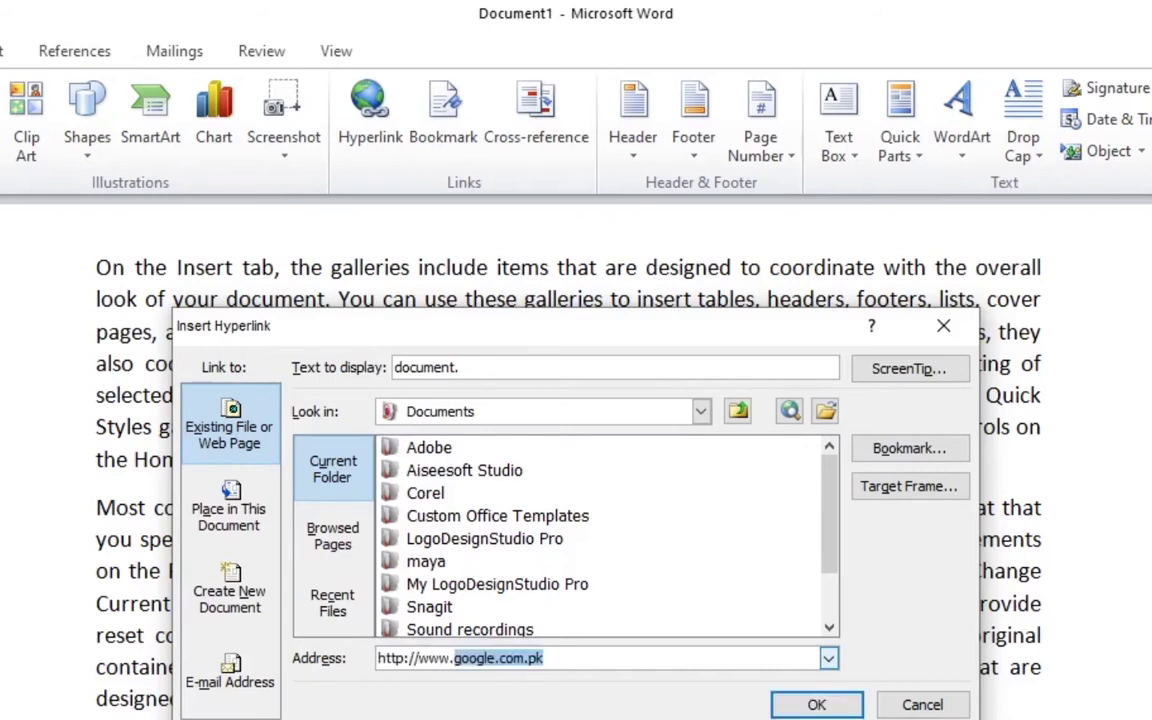
{"action": "type", "text": "goog"}
{"action": "type", "text": "le.com."}
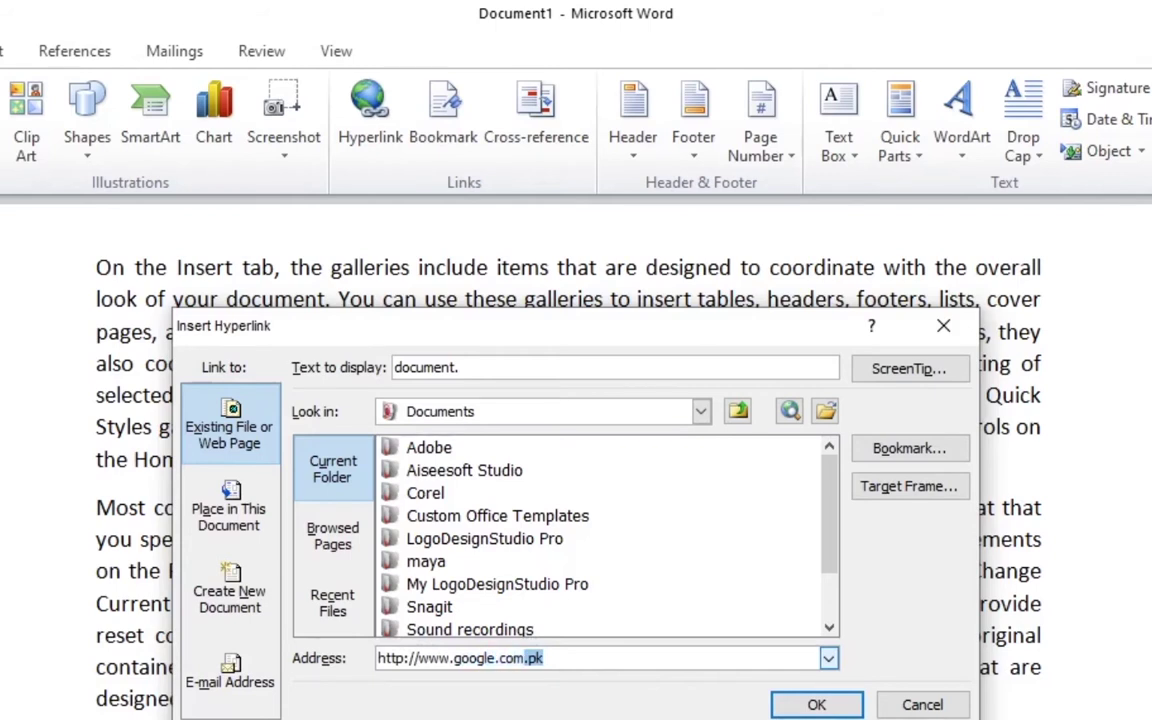
{"action": "type", "text": "pk"}
{"action": "left_click", "coordinate": [799, 709]}
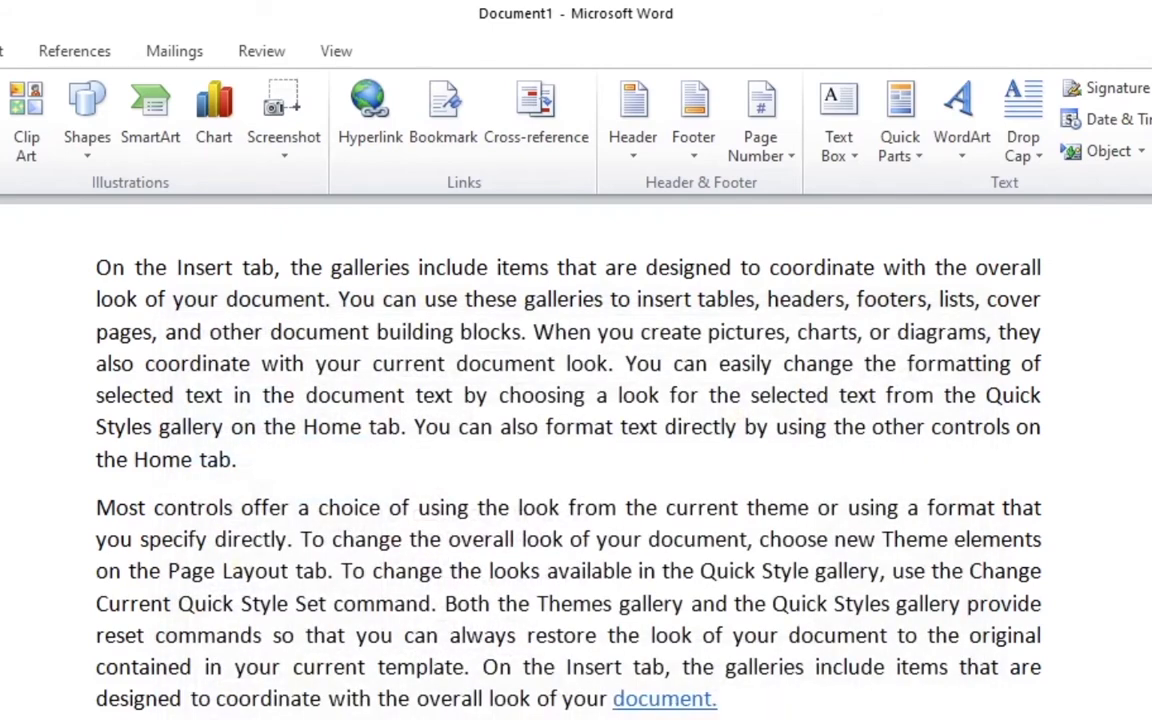
Ctrl+click the 'document.' hyperlink to google.com.pk and dismiss the 'Unable to open' error
{"action": "mouse_move", "coordinate": [627, 704]}
{"action": "left_click", "coordinate": [684, 704]}
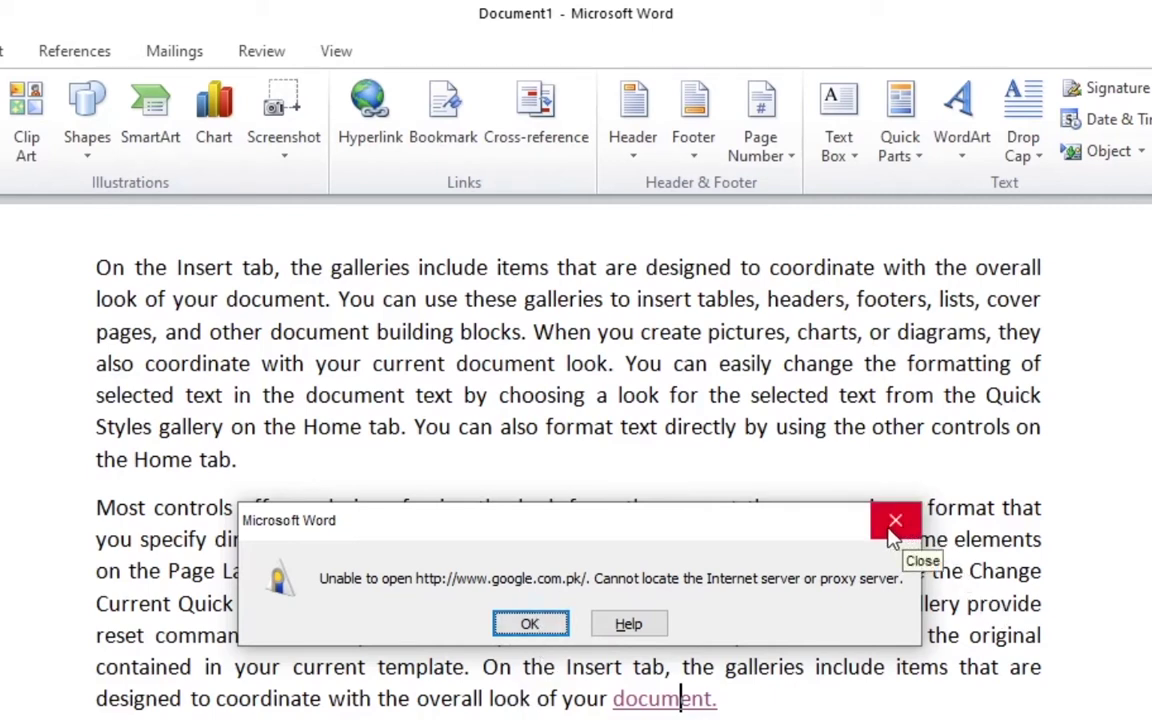
{"action": "left_click", "coordinate": [893, 521]}
{"action": "left_click", "coordinate": [760, 698]}
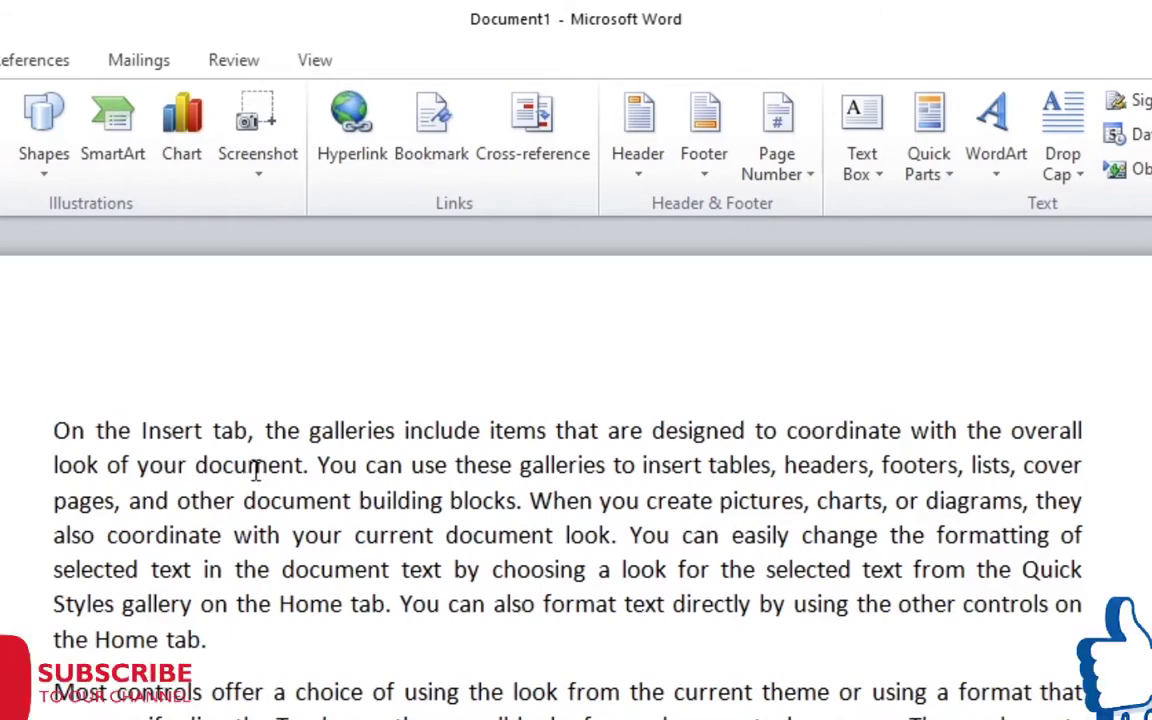
Insert a Blank (Three Columns) header and select its left [Type text] placeholder
{"action": "scroll", "coordinate": [259, 470], "scroll_direction": "down", "scroll_amount": 5}
{"action": "scroll", "coordinate": [265, 468], "scroll_direction": "down", "scroll_amount": 5}
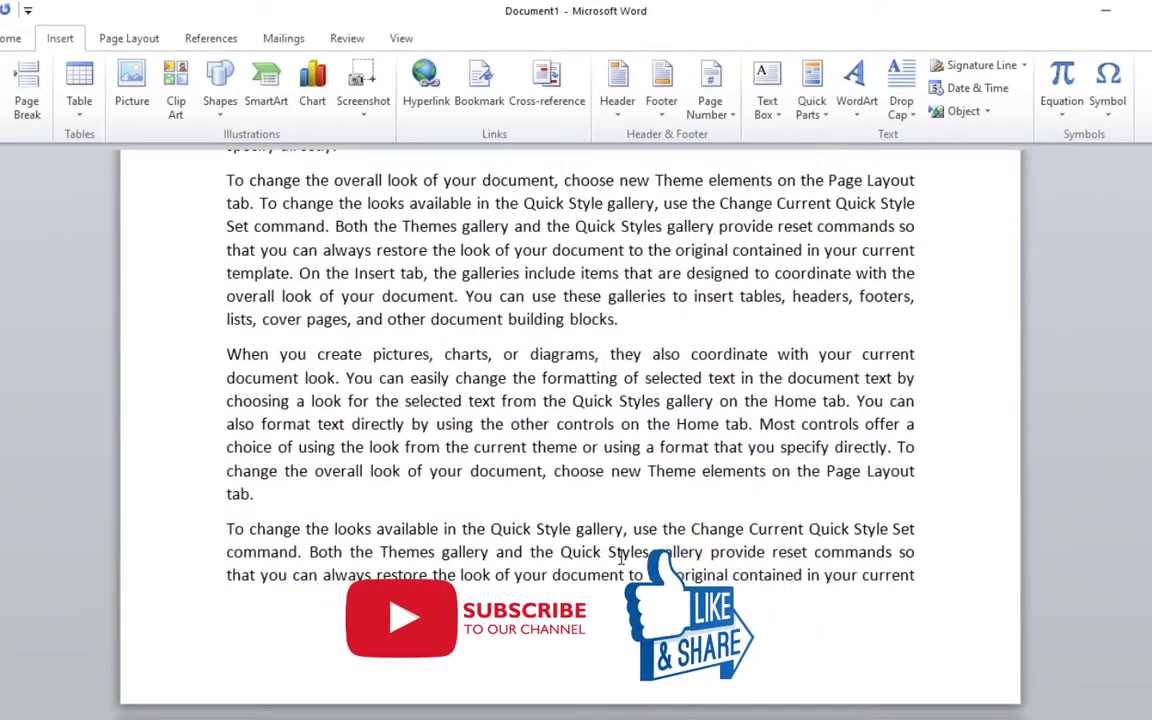
{"action": "scroll", "coordinate": [466, 536], "scroll_direction": "up", "scroll_amount": 1}
{"action": "scroll", "coordinate": [466, 536], "scroll_direction": "up", "scroll_amount": 3}
{"action": "scroll", "coordinate": [466, 533], "scroll_direction": "up", "scroll_amount": 3}
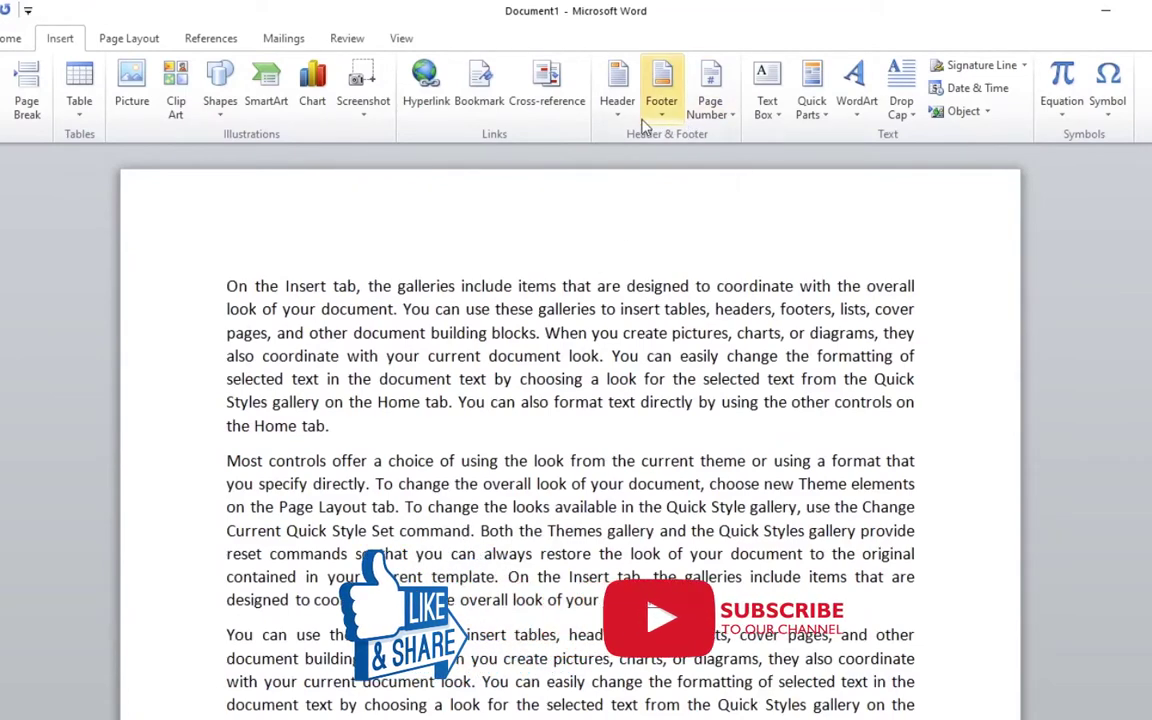
{"action": "left_click", "coordinate": [618, 100]}
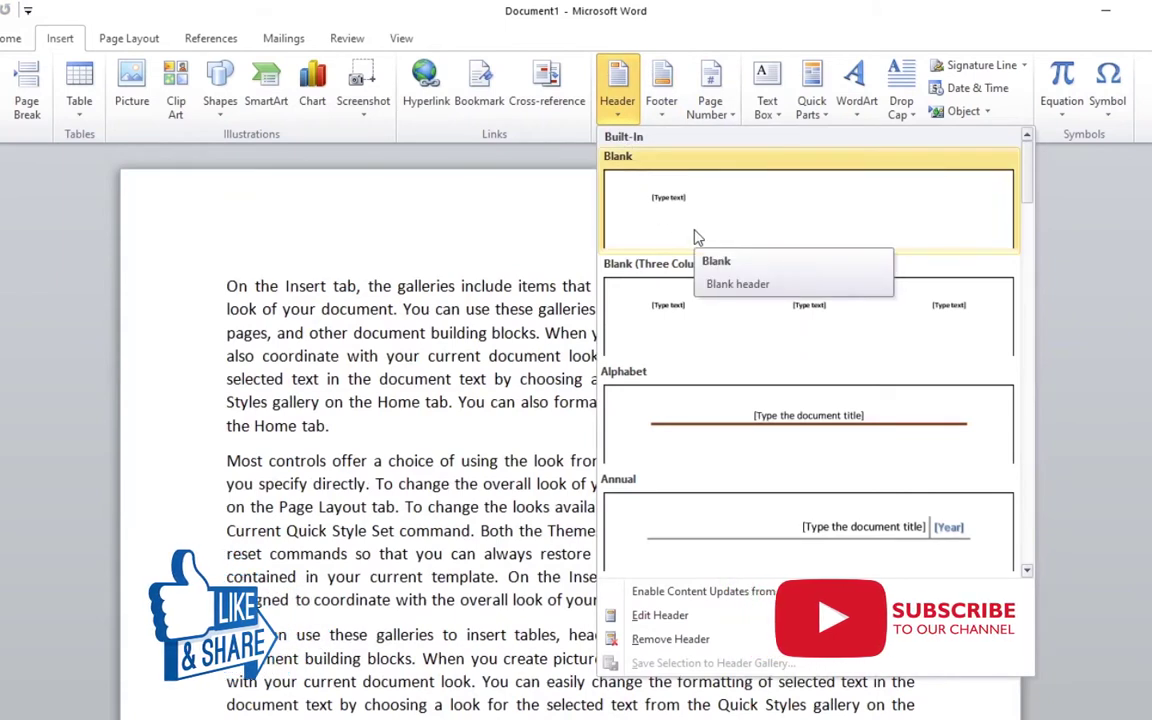
{"action": "left_click", "coordinate": [771, 310]}
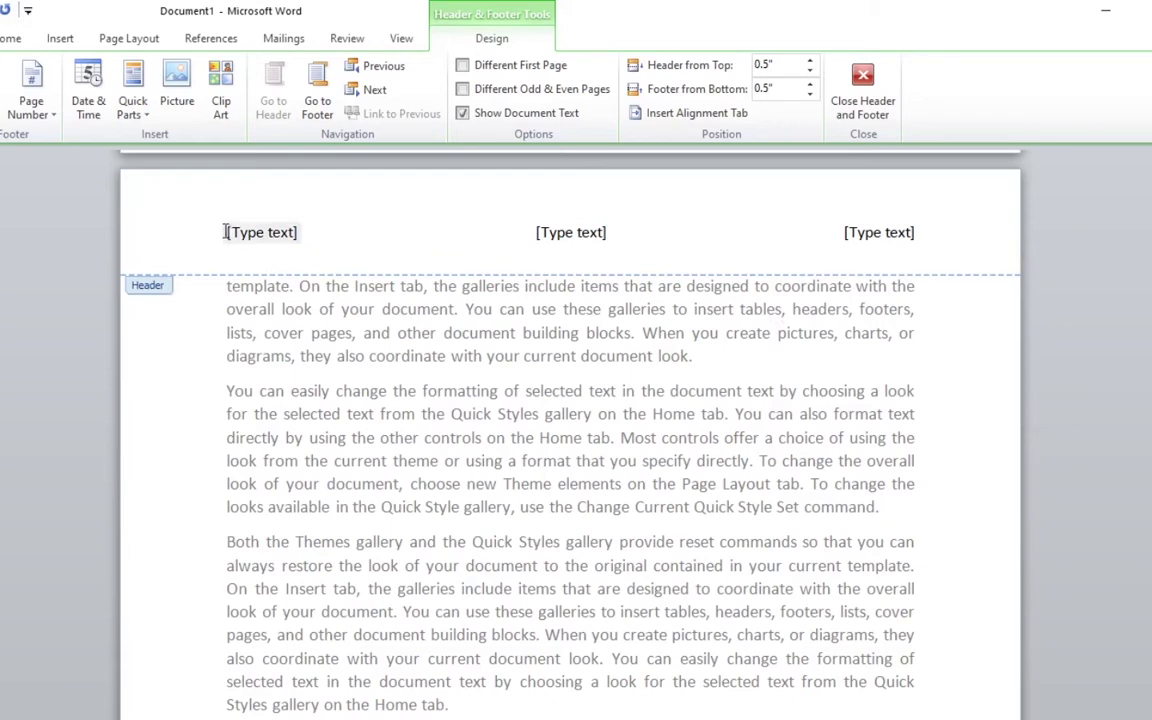
{"action": "left_click", "coordinate": [260, 232]}
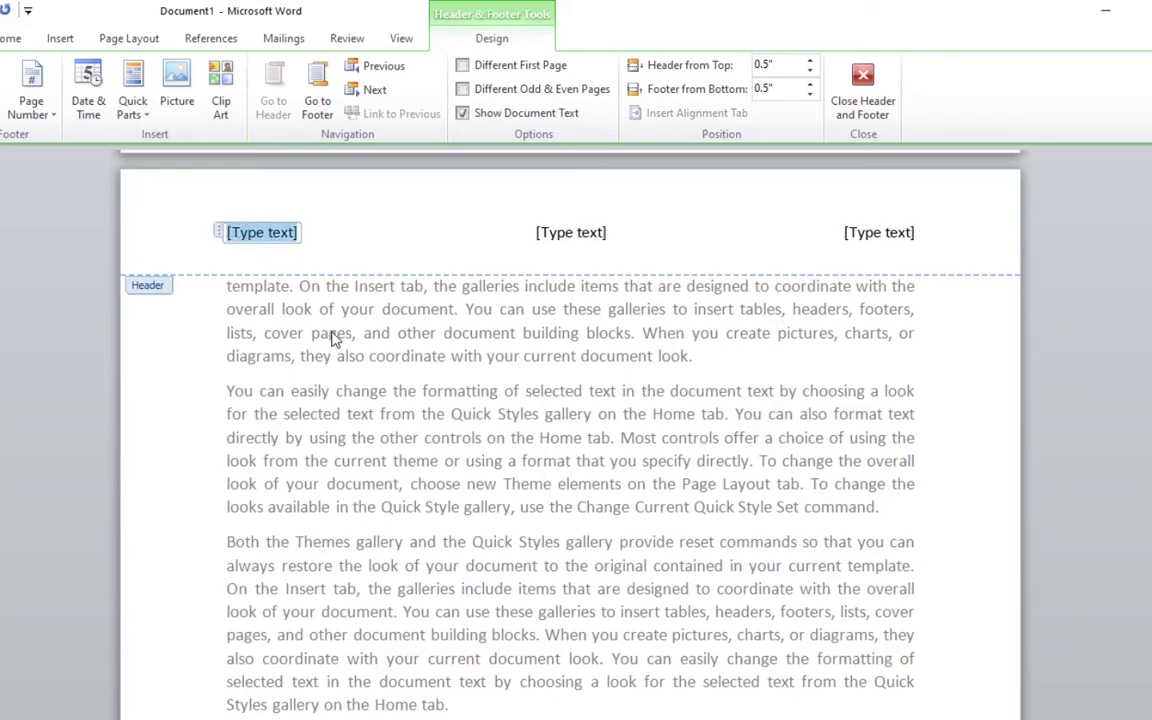
Type the author's name in the left header slot, 030222 in the centre, Page-1 at right
{"action": "type", "text": "Mu"}
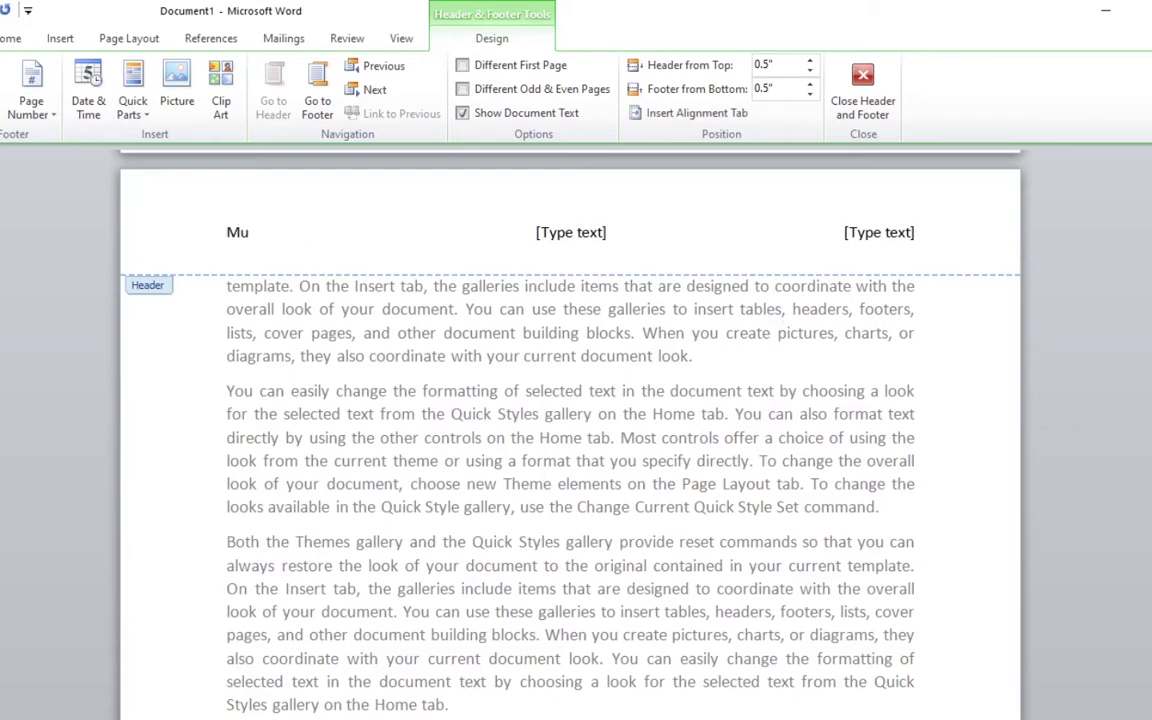
{"action": "type", "text": "hammad A"}
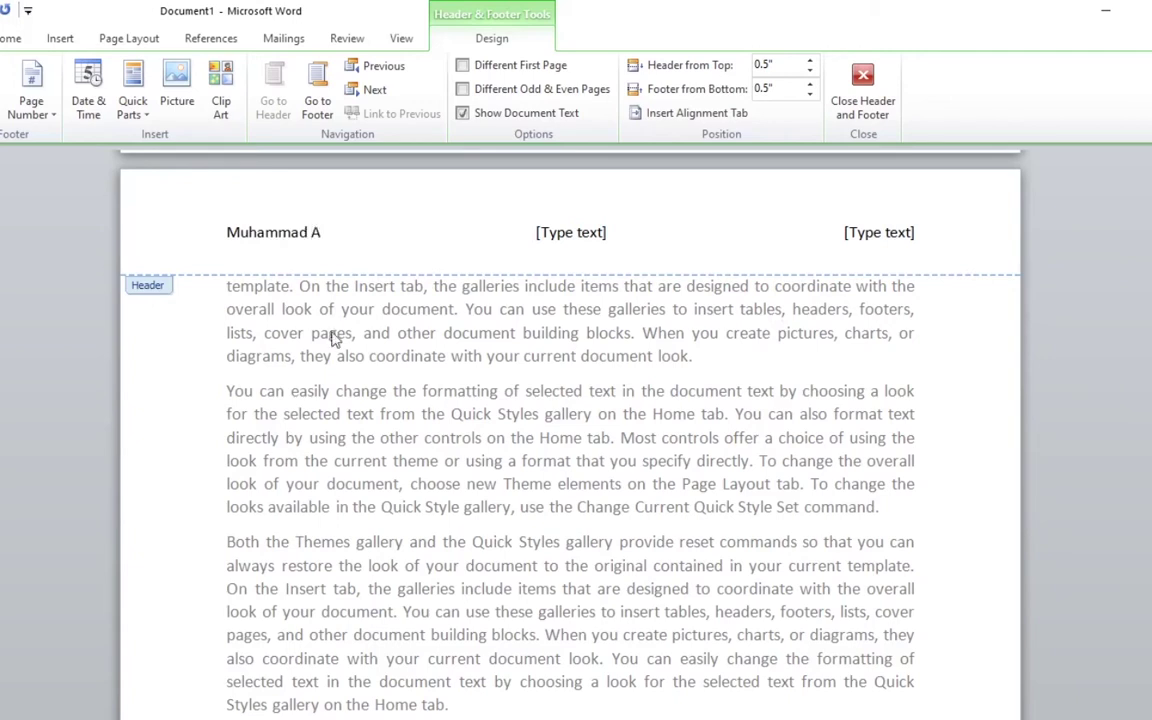
{"action": "type", "text": "li"}
{"action": "left_click", "coordinate": [530, 228]}
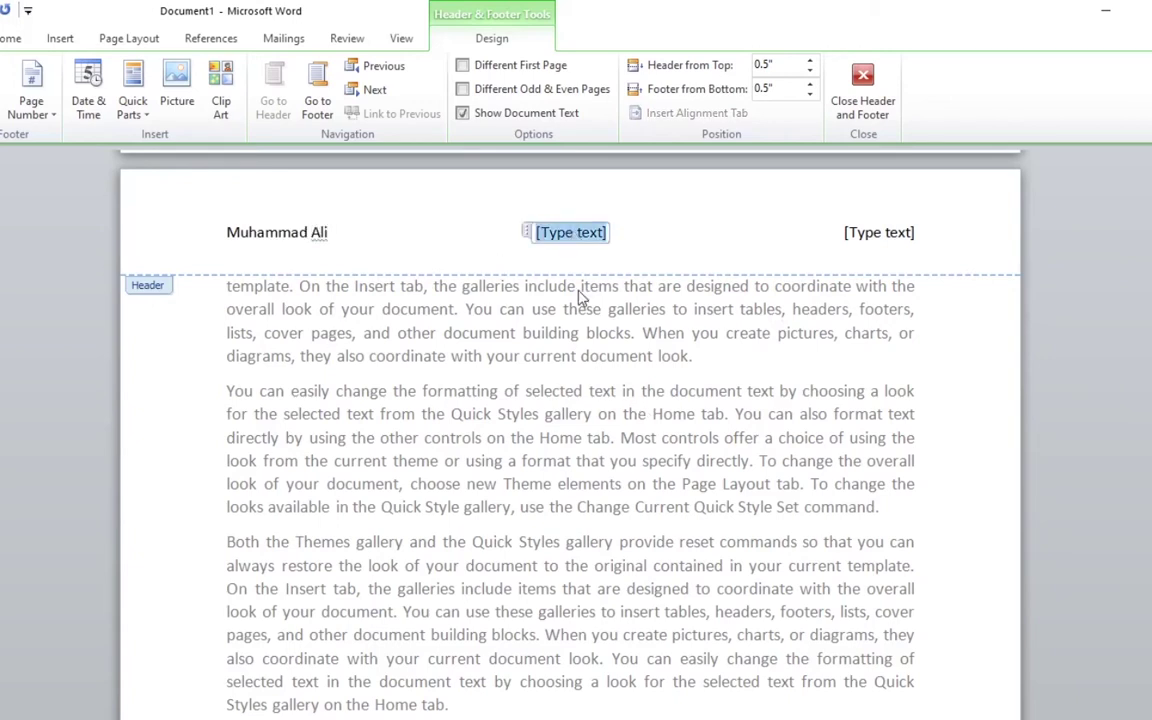
{"action": "type", "text": "0"}
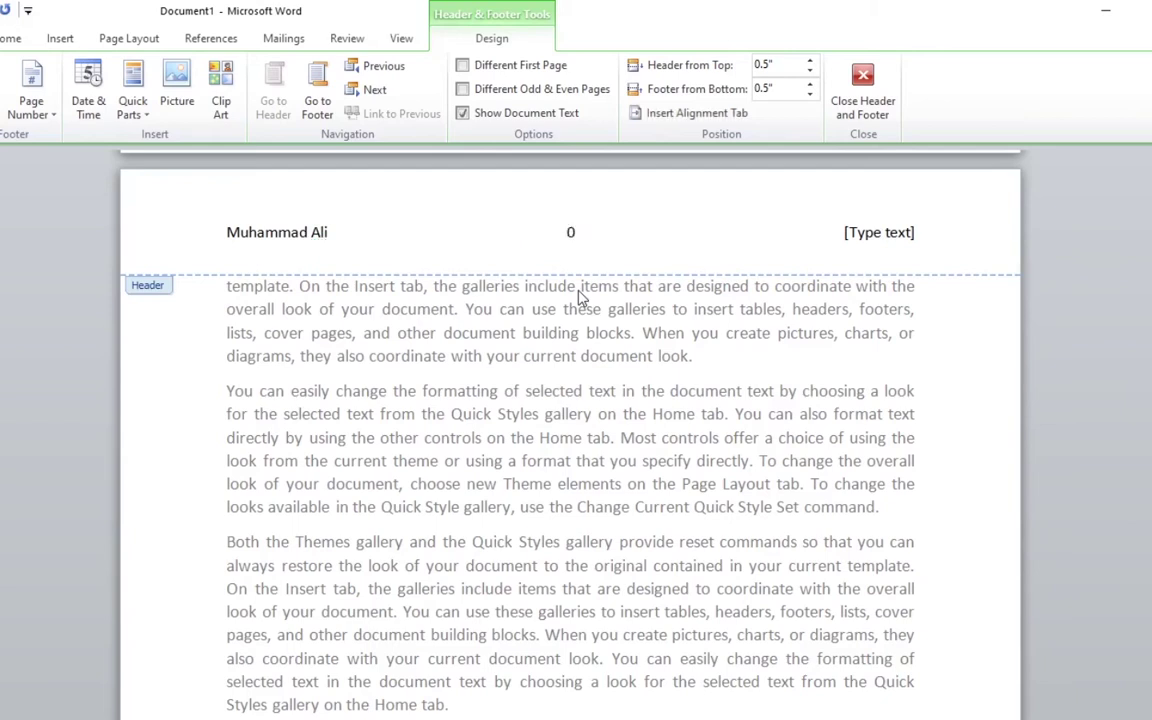
{"action": "type", "text": "302"}
{"action": "type", "text": "22"}
{"action": "left_click", "coordinate": [885, 236]}
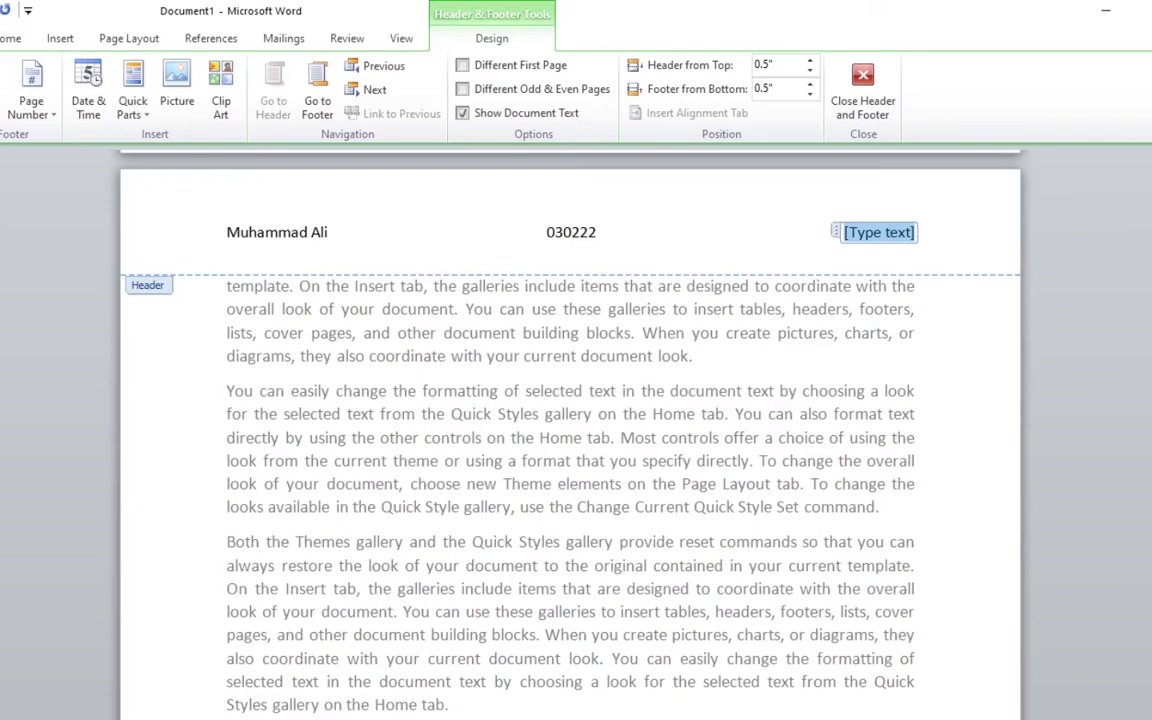
{"action": "type", "text": "Page-"}
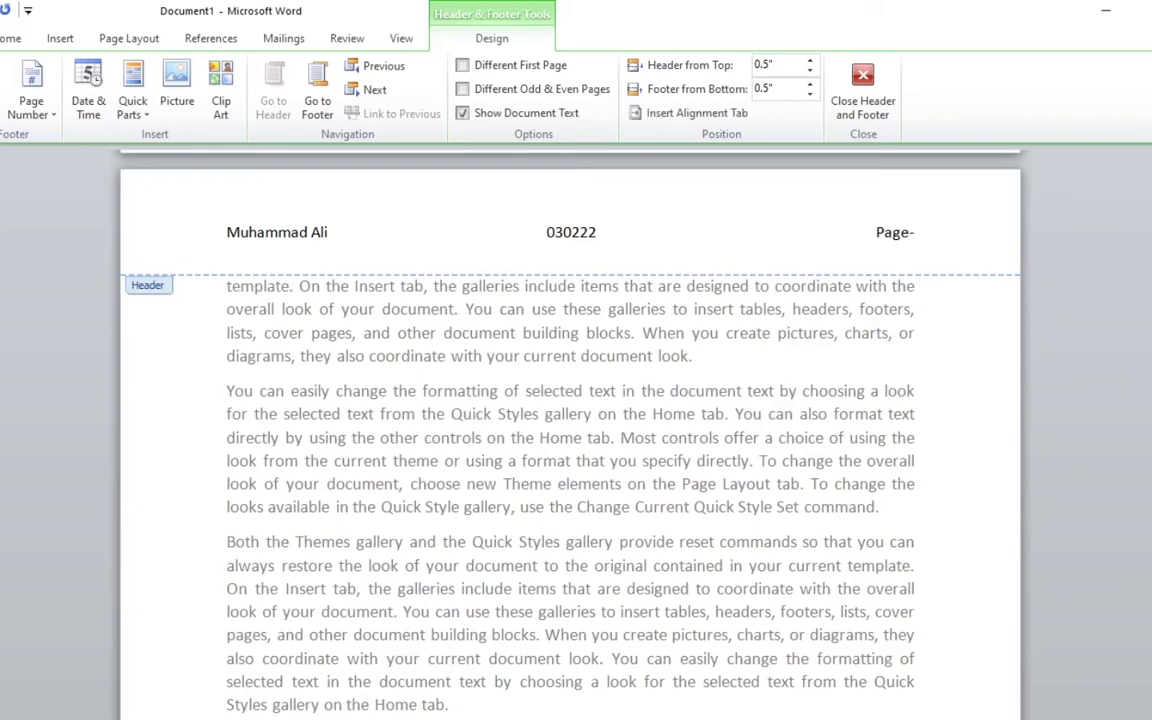
{"action": "type", "text": "1"}
Close Header and Footer and scroll through the pages to confirm the header repeats
{"action": "left_click", "coordinate": [870, 81]}
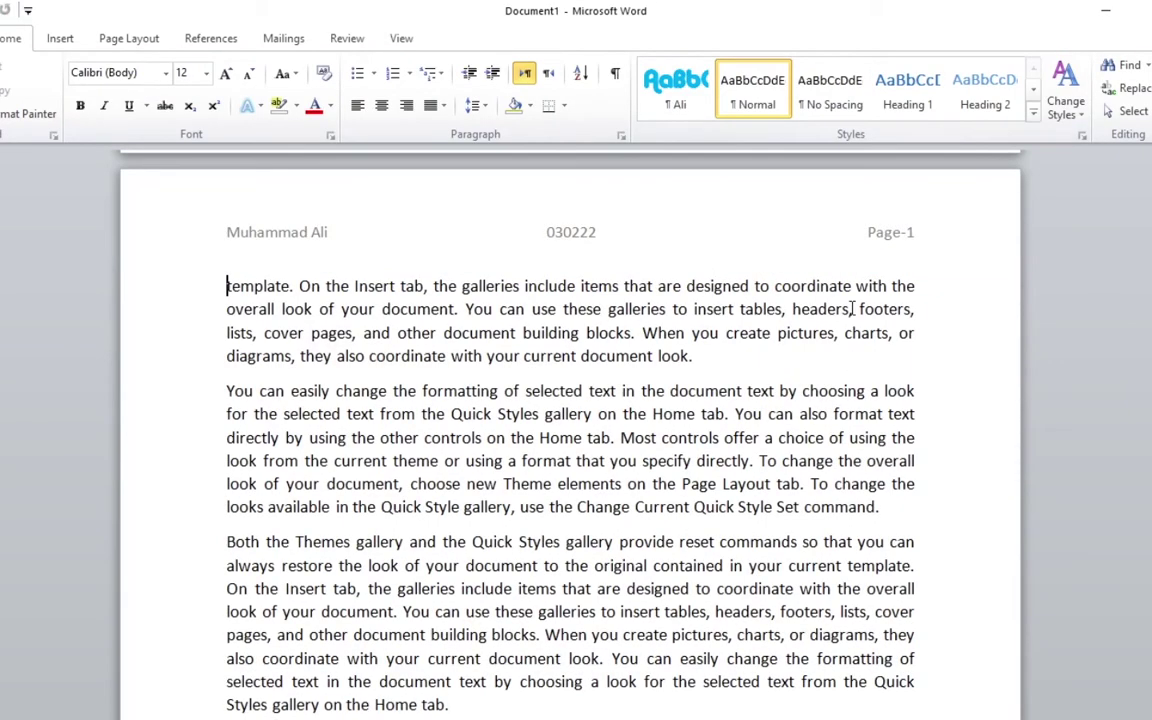
{"action": "scroll", "coordinate": [851, 309], "scroll_direction": "down", "scroll_amount": 1}
{"action": "scroll", "coordinate": [851, 309], "scroll_direction": "down", "scroll_amount": 5}
{"action": "scroll", "coordinate": [851, 307], "scroll_direction": "down", "scroll_amount": 3}
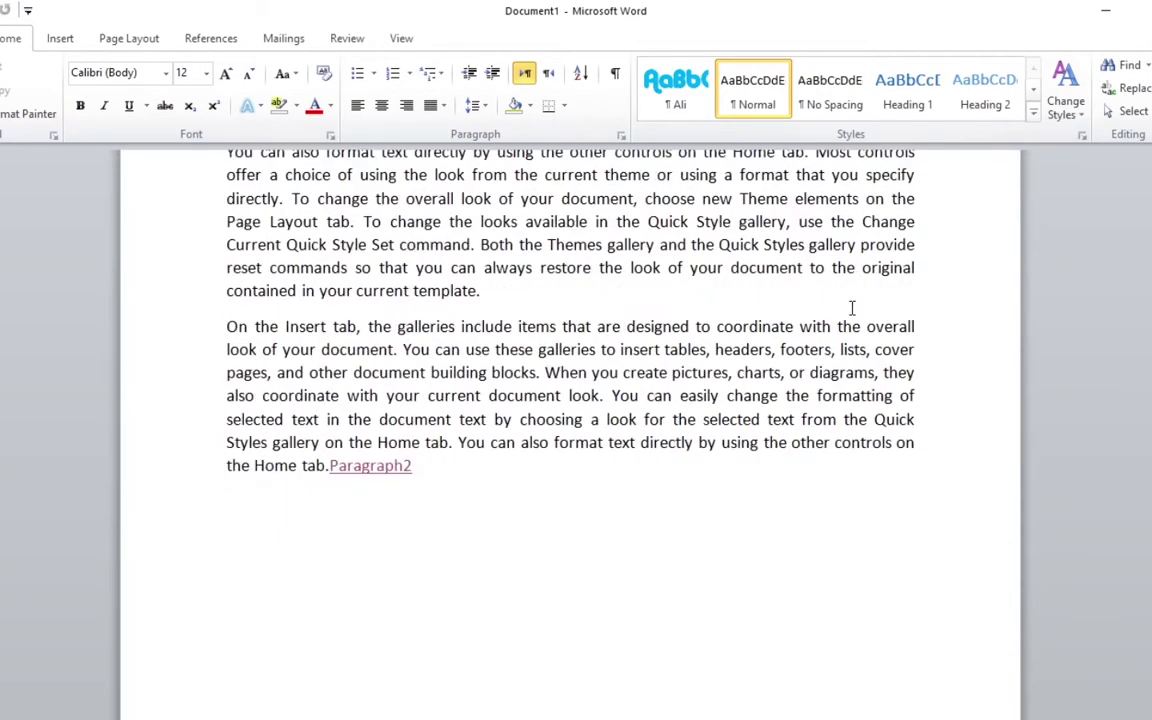
{"action": "scroll", "coordinate": [851, 309], "scroll_direction": "up", "scroll_amount": 5}
{"action": "scroll", "coordinate": [853, 316], "scroll_direction": "up", "scroll_amount": 4}
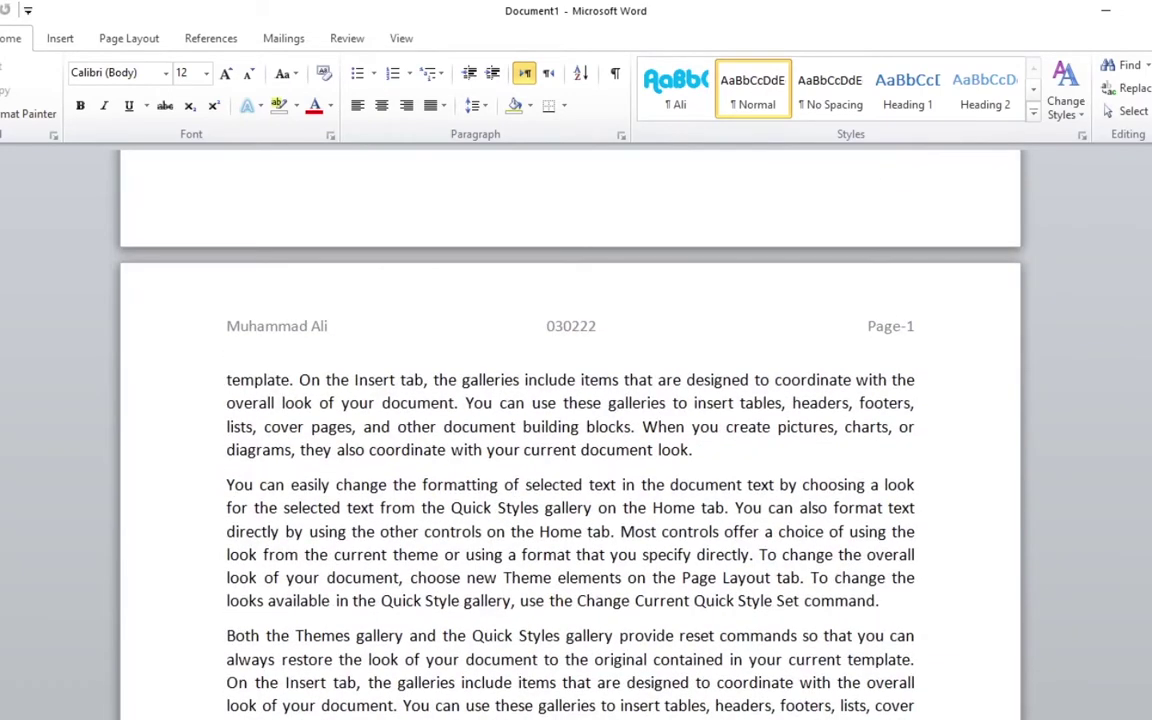
{"action": "scroll", "coordinate": [513, 400], "scroll_direction": "up", "scroll_amount": 2}
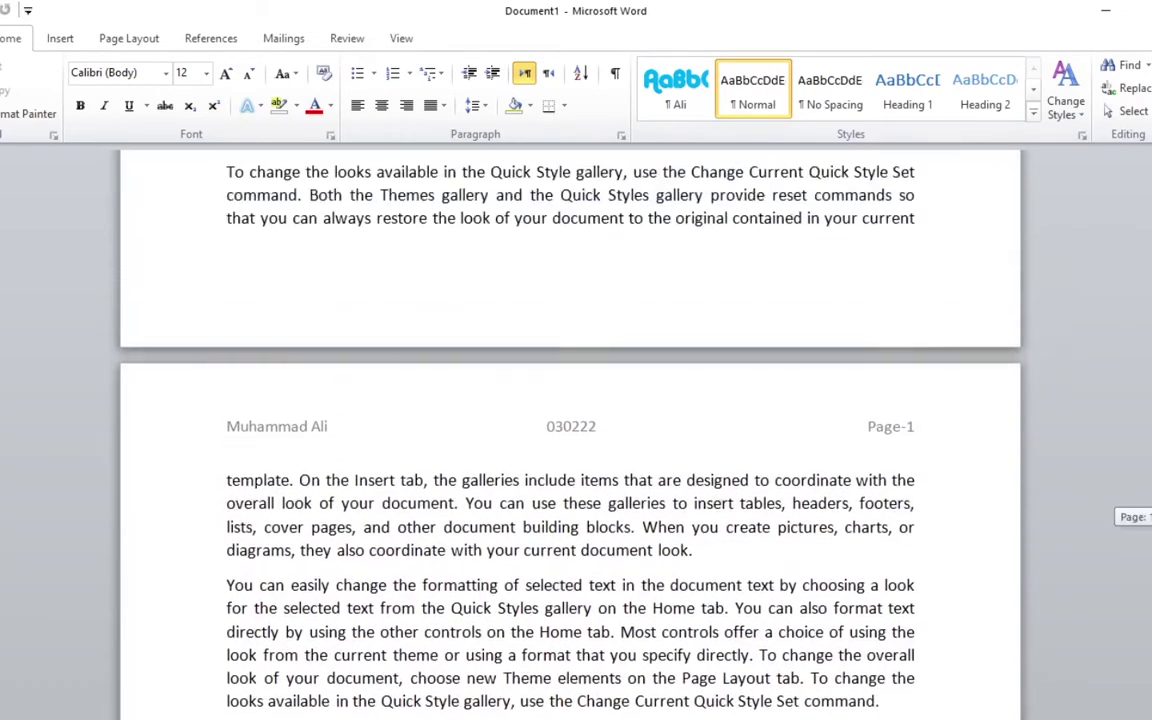
{"action": "scroll", "coordinate": [513, 400], "scroll_direction": "up", "scroll_amount": 8}
{"action": "scroll", "coordinate": [513, 400], "scroll_direction": "up", "scroll_amount": 8}
{"action": "scroll", "coordinate": [513, 400], "scroll_direction": "up", "scroll_amount": 2}
{"action": "scroll", "coordinate": [513, 400], "scroll_direction": "up", "scroll_amount": 2}
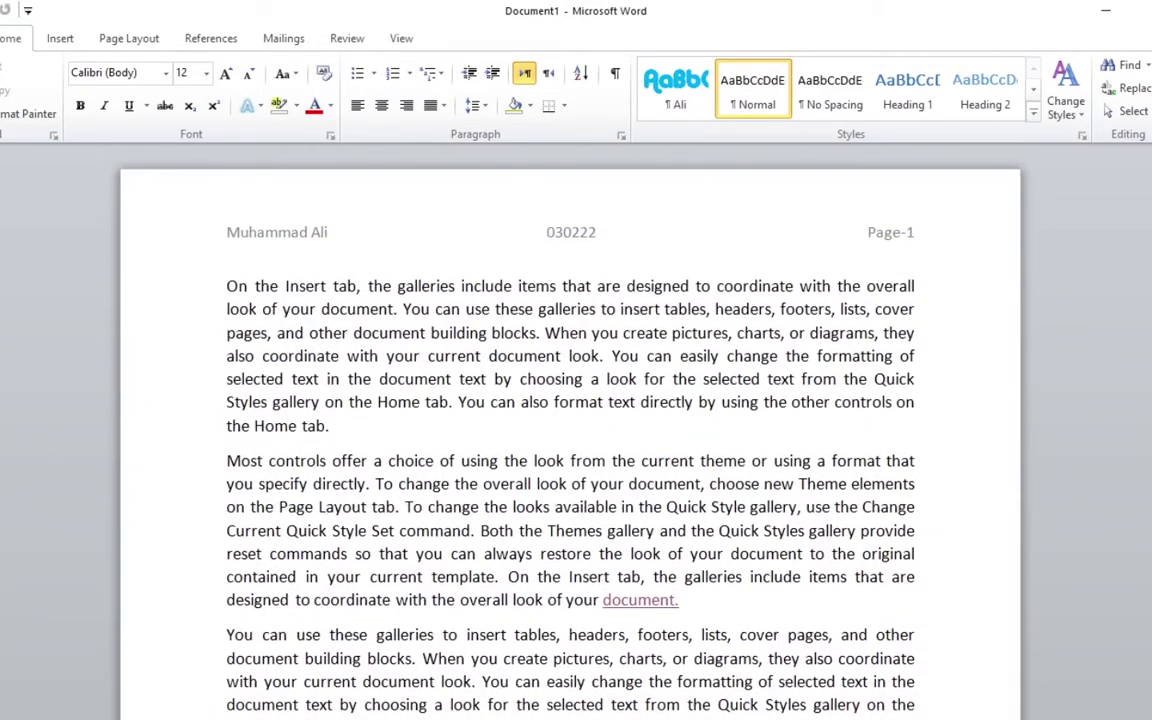
{"action": "scroll", "coordinate": [570, 400], "scroll_direction": "down", "scroll_amount": 1}
{"action": "scroll", "coordinate": [570, 400], "scroll_direction": "down", "scroll_amount": 1}
{"action": "scroll", "coordinate": [570, 400], "scroll_direction": "down", "scroll_amount": 3}
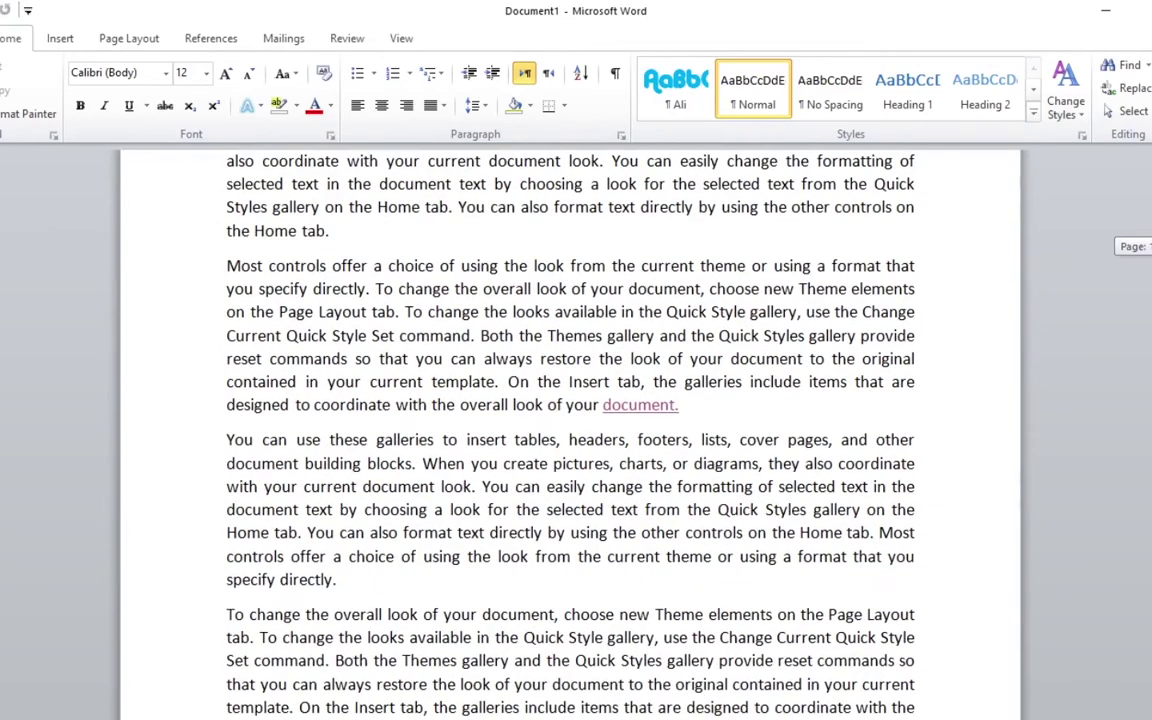
{"action": "scroll", "coordinate": [570, 400], "scroll_direction": "down", "scroll_amount": 7}
{"action": "scroll", "coordinate": [570, 400], "scroll_direction": "down", "scroll_amount": 5}
{"action": "scroll", "coordinate": [570, 400], "scroll_direction": "down", "scroll_amount": 1}
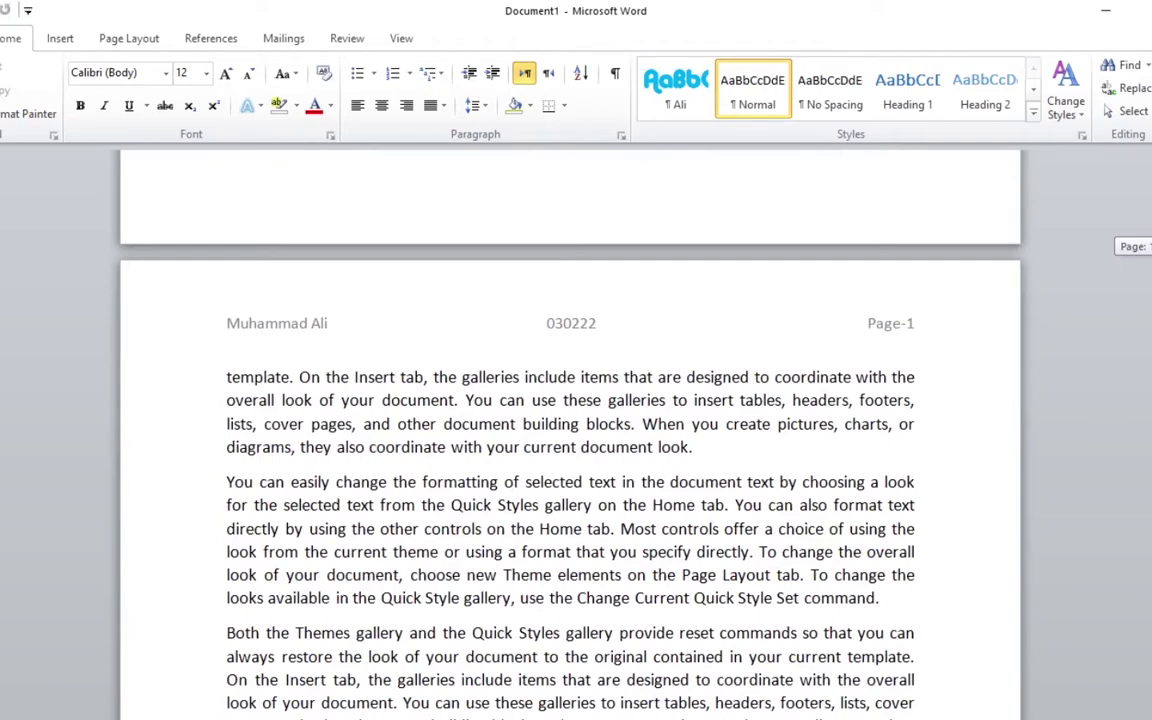
Turn on Different First Page for the header, then close header editing
{"action": "double_click", "coordinate": [566, 331]}
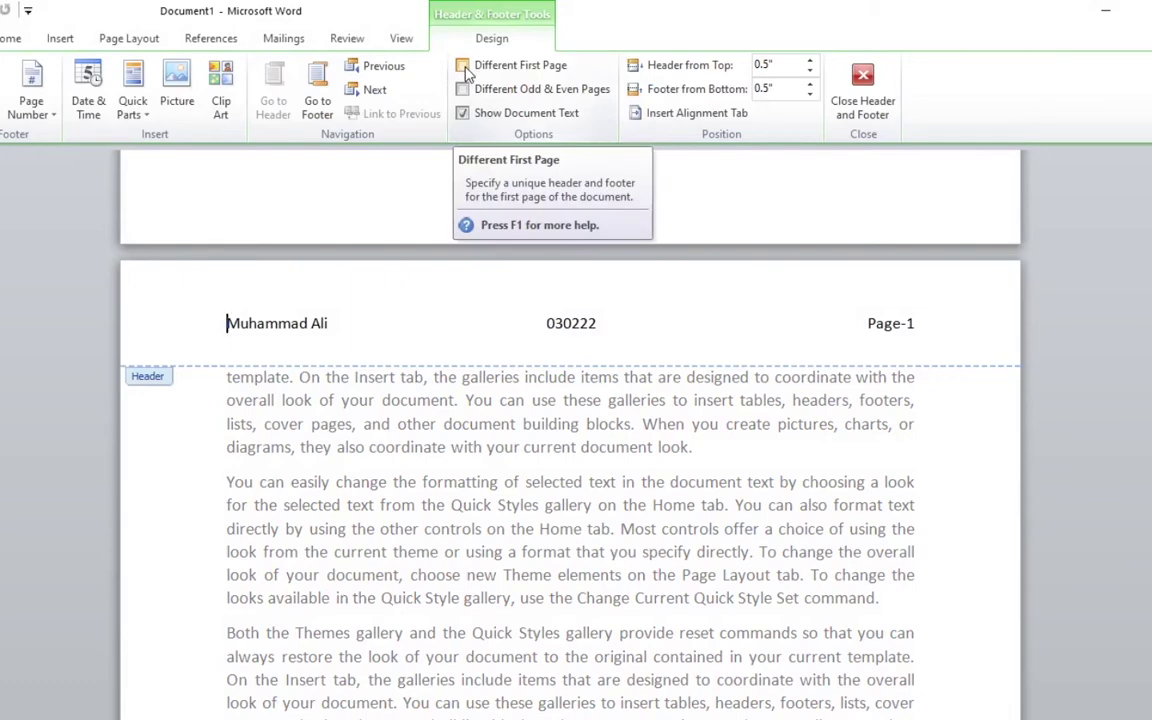
{"action": "left_click", "coordinate": [464, 72]}
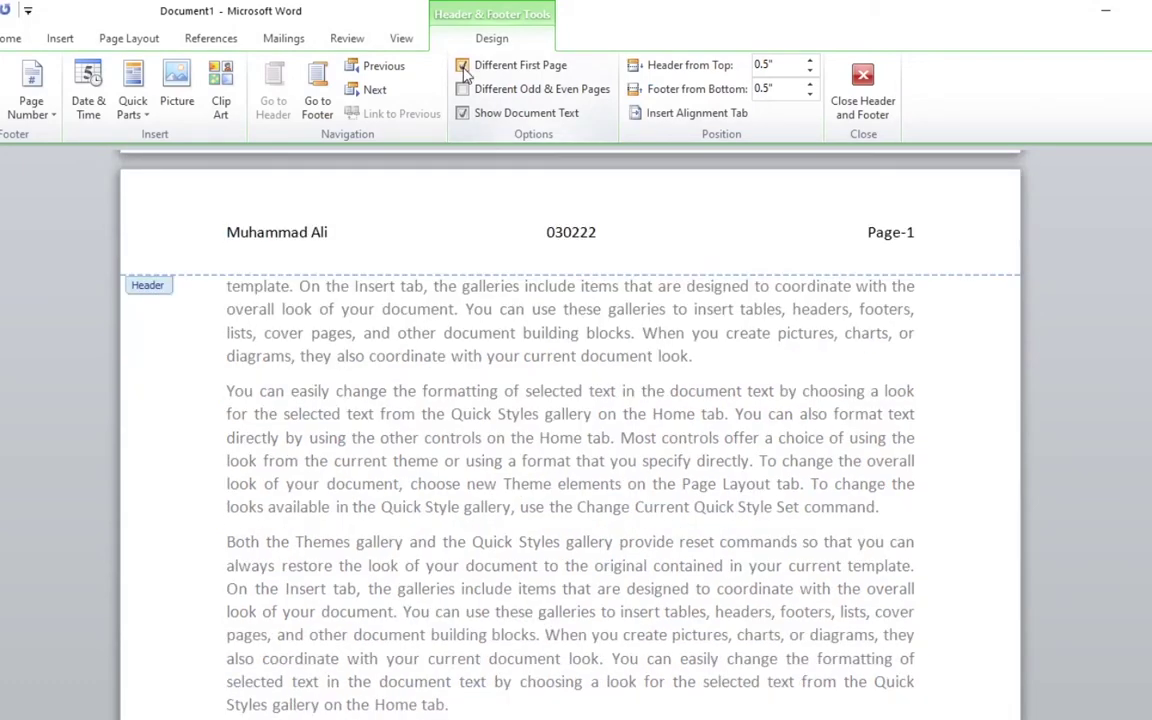
{"action": "left_click", "coordinate": [866, 82]}
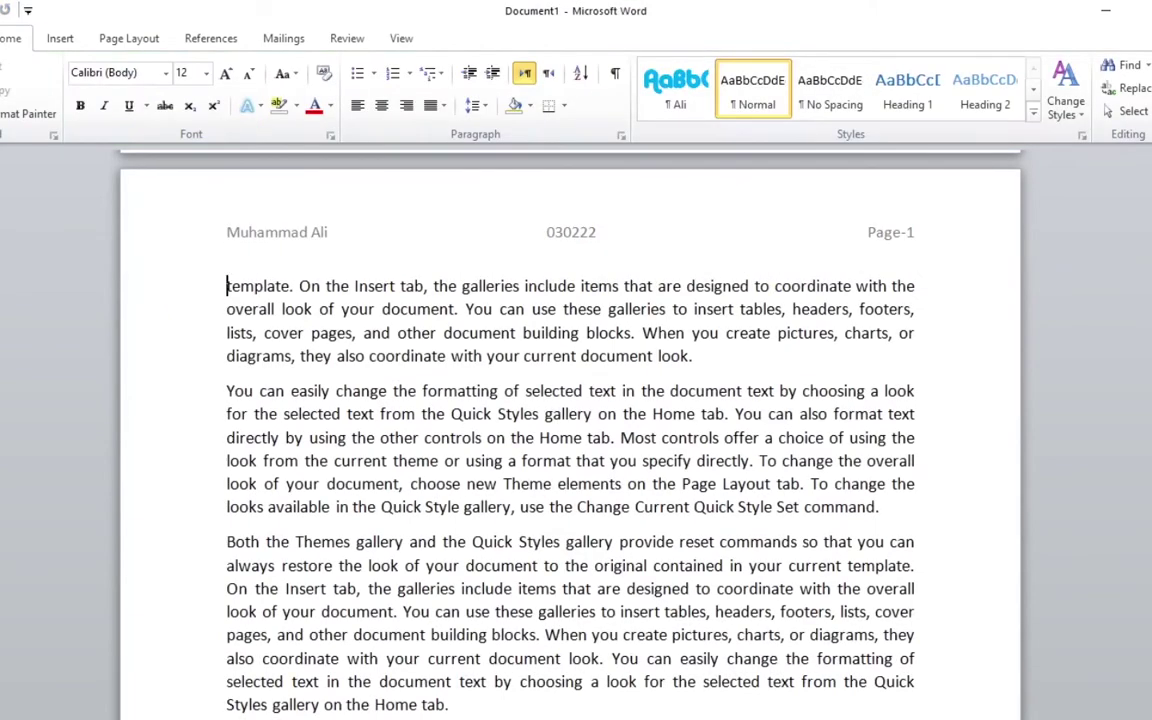
{"action": "scroll", "coordinate": [570, 430], "scroll_direction": "up", "scroll_amount": 3}
{"action": "scroll", "coordinate": [570, 430], "scroll_direction": "up", "scroll_amount": 3}
{"action": "scroll", "coordinate": [570, 430], "scroll_direction": "up", "scroll_amount": 1}
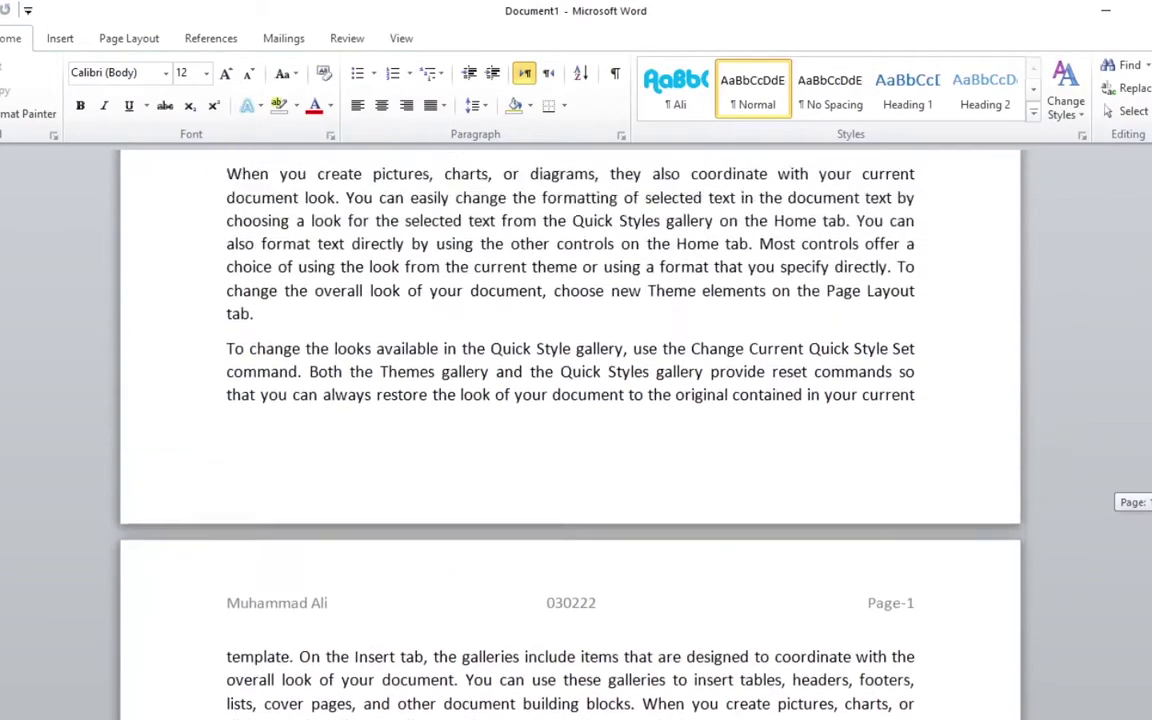
{"action": "scroll", "coordinate": [570, 430], "scroll_direction": "up", "scroll_amount": 5}
{"action": "scroll", "coordinate": [570, 430], "scroll_direction": "up", "scroll_amount": 5}
{"action": "scroll", "coordinate": [570, 430], "scroll_direction": "up", "scroll_amount": 5}
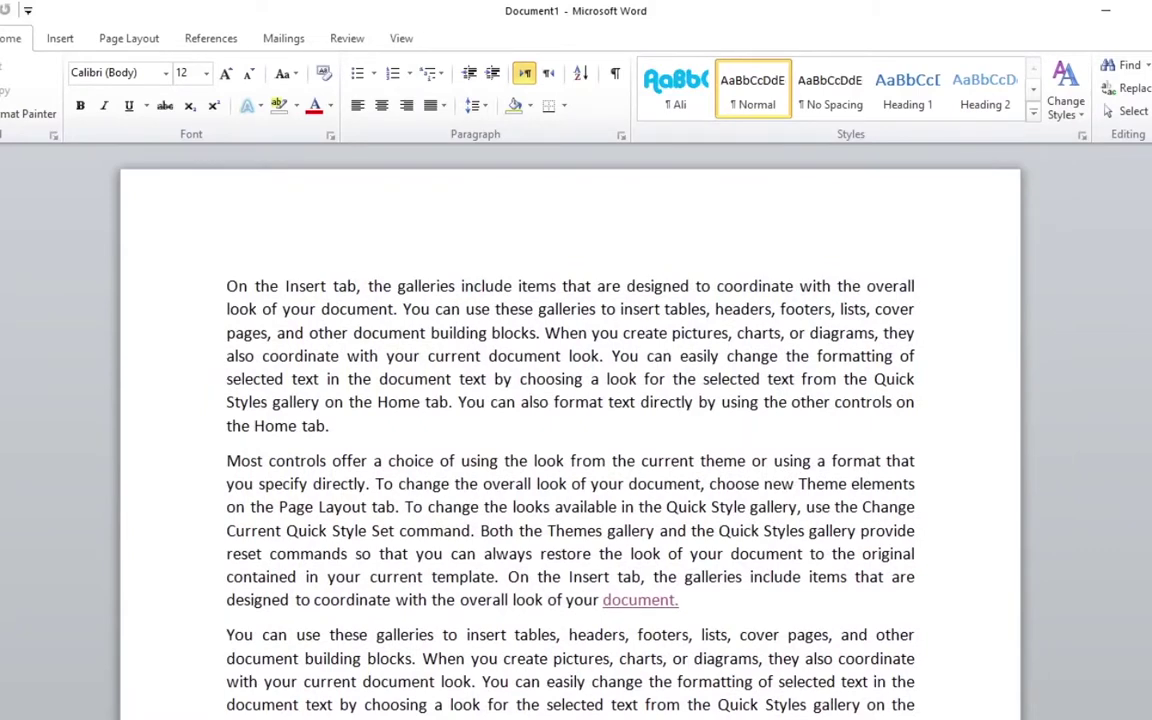
{"action": "scroll", "coordinate": [570, 430], "scroll_direction": "down", "scroll_amount": 3}
{"action": "scroll", "coordinate": [570, 430], "scroll_direction": "down", "scroll_amount": 4}
{"action": "scroll", "coordinate": [570, 430], "scroll_direction": "down", "scroll_amount": 1}
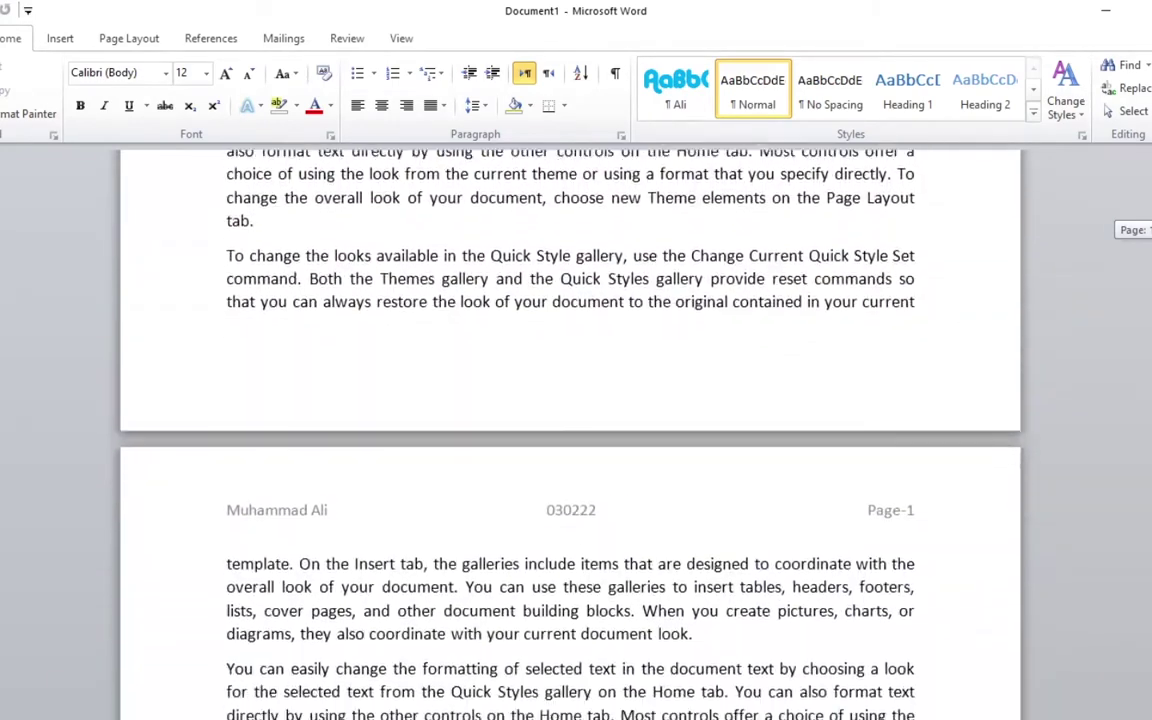
{"action": "scroll", "coordinate": [570, 430], "scroll_direction": "down", "scroll_amount": 2}
{"action": "scroll", "coordinate": [570, 430], "scroll_direction": "down", "scroll_amount": 1}
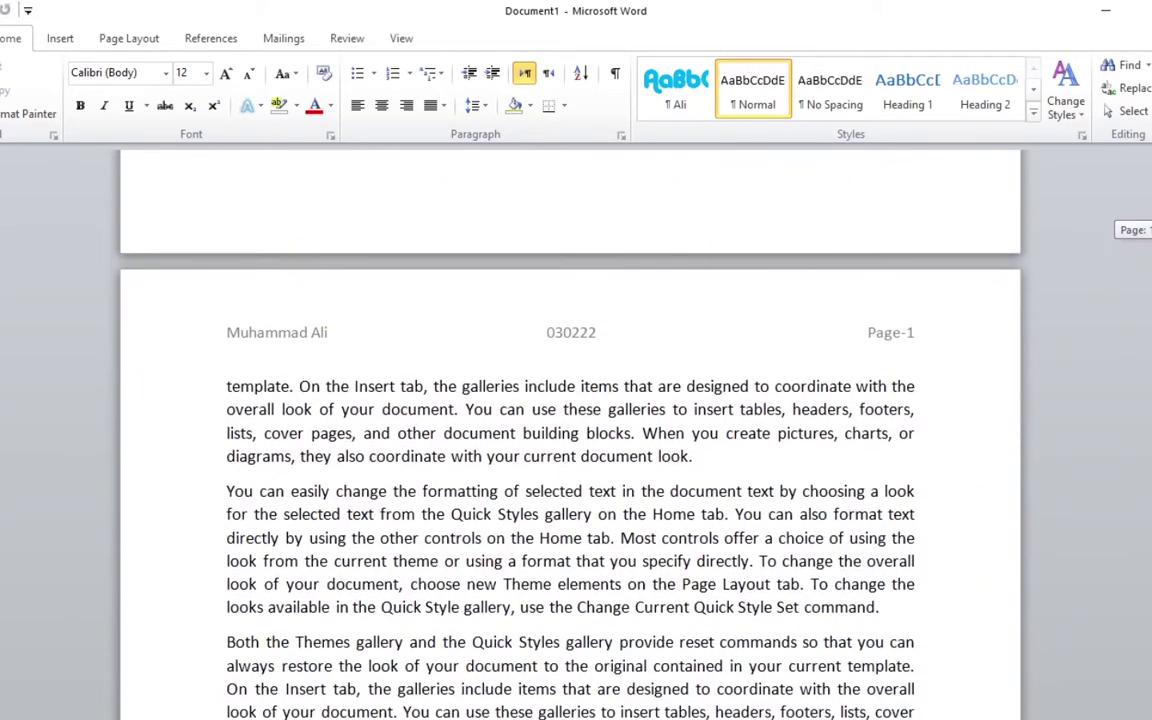
{"action": "scroll", "coordinate": [570, 430], "scroll_direction": "down", "scroll_amount": 1}
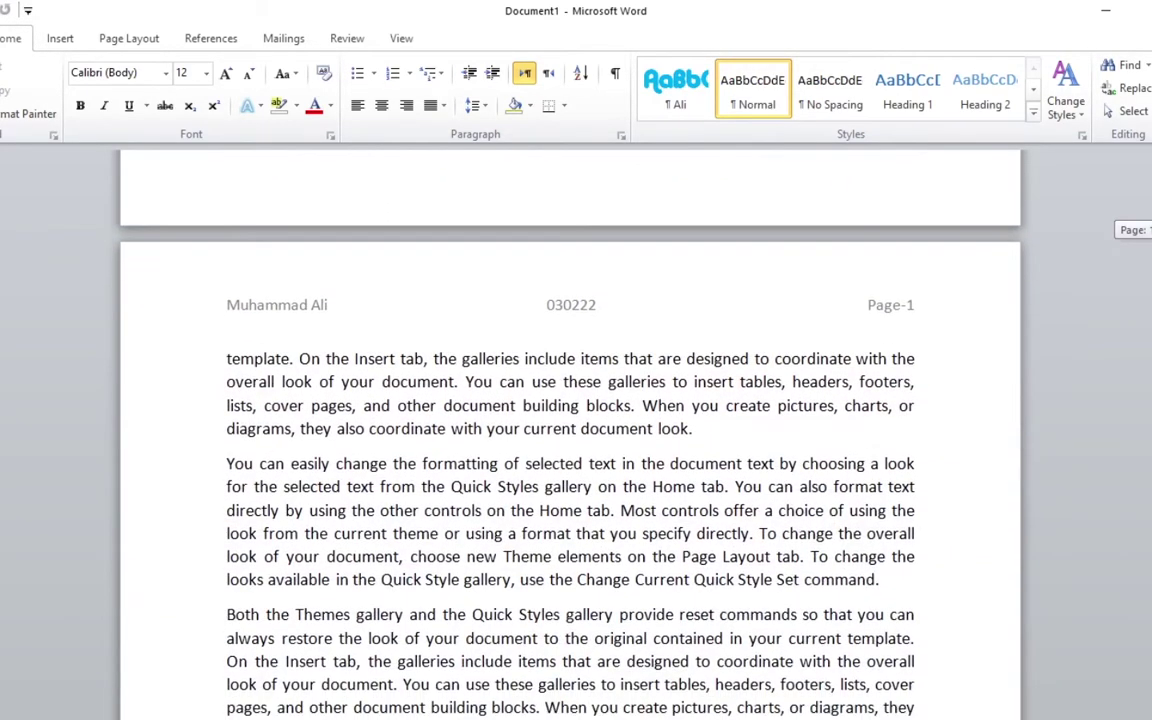
{"action": "scroll", "coordinate": [570, 430], "scroll_direction": "up", "scroll_amount": 1}
{"action": "scroll", "coordinate": [570, 430], "scroll_direction": "up", "scroll_amount": 2}
{"action": "scroll", "coordinate": [570, 430], "scroll_direction": "up", "scroll_amount": 3}
{"action": "scroll", "coordinate": [570, 430], "scroll_direction": "up", "scroll_amount": 5}
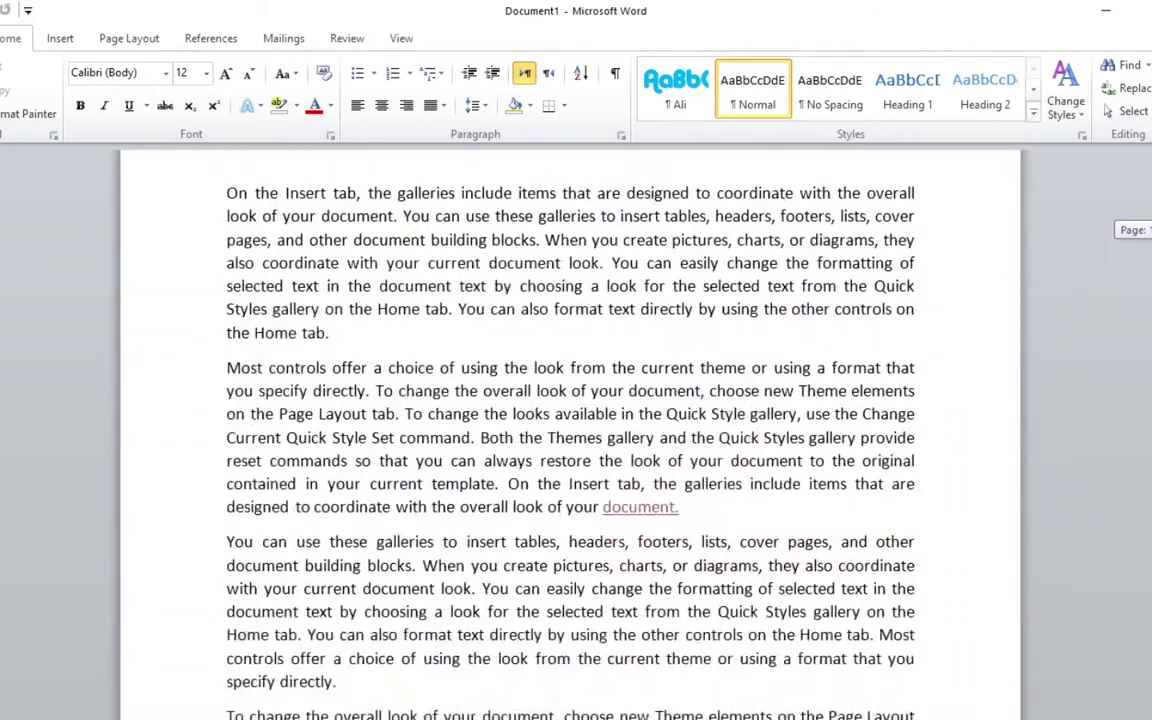
{"action": "scroll", "coordinate": [570, 430], "scroll_direction": "up", "scroll_amount": 3}
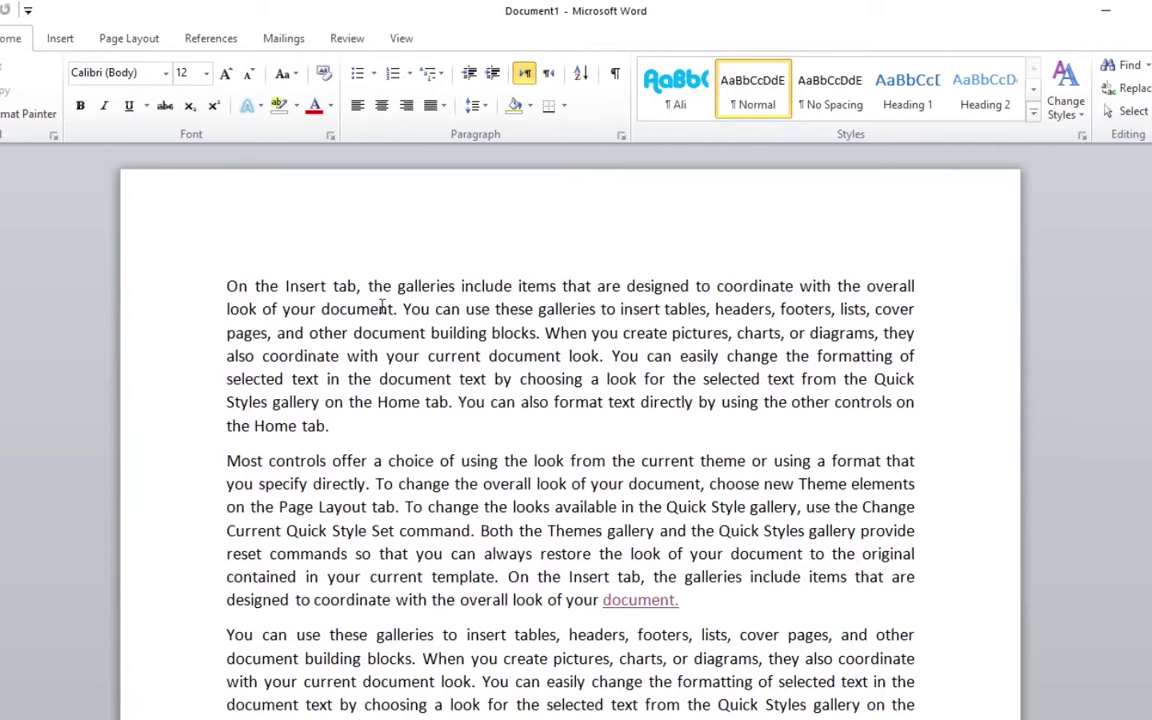
Type 'Resume' followed by the author's name as the first-page header, then close it
{"action": "double_click", "coordinate": [395, 220]}
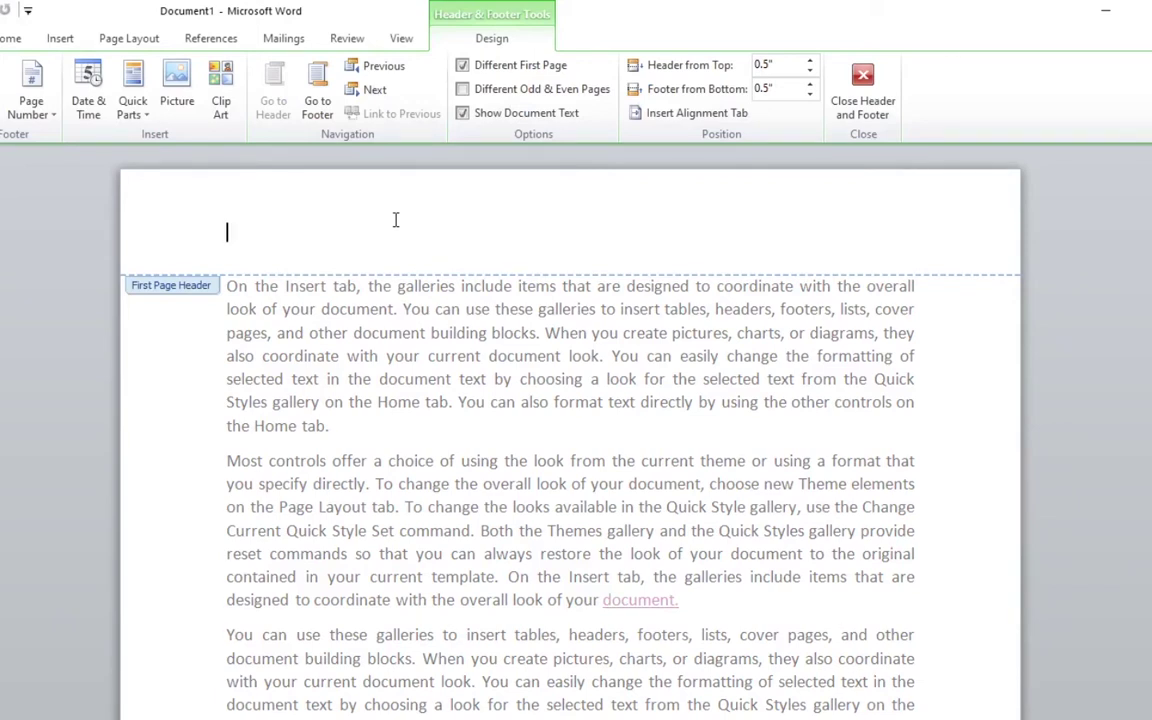
{"action": "type", "text": "Res"}
{"action": "type", "text": "ume Muham"}
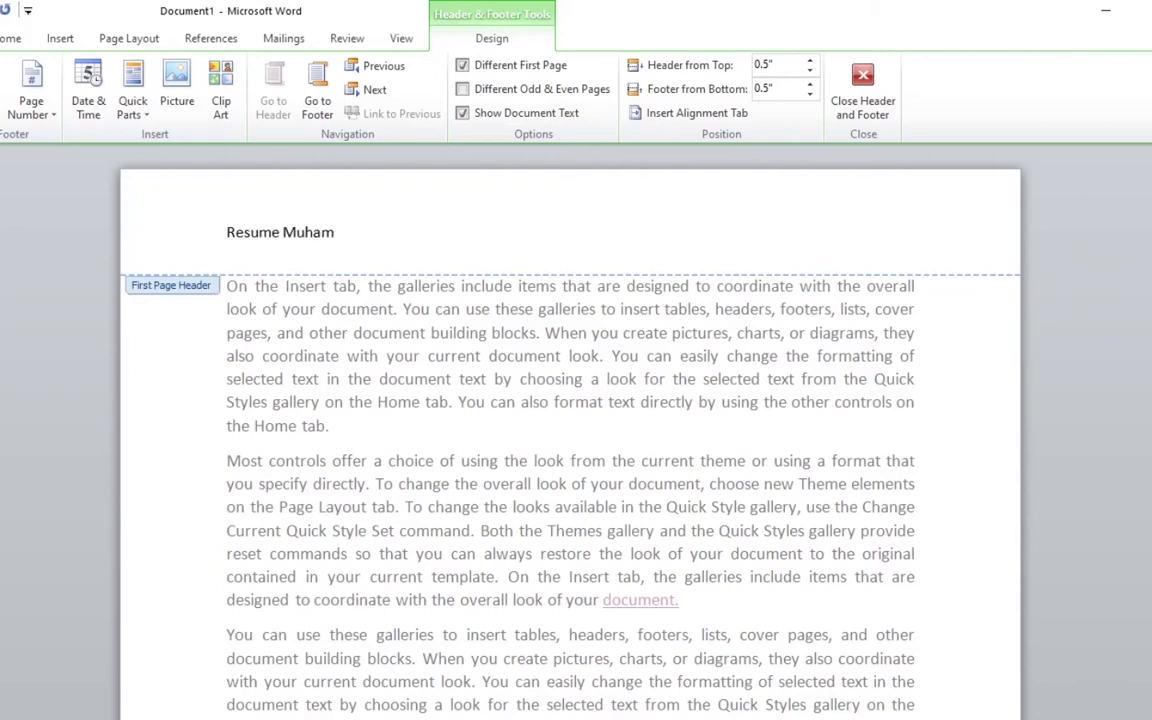
{"action": "type", "text": "mad Ali"}
{"action": "left_click", "coordinate": [860, 100]}
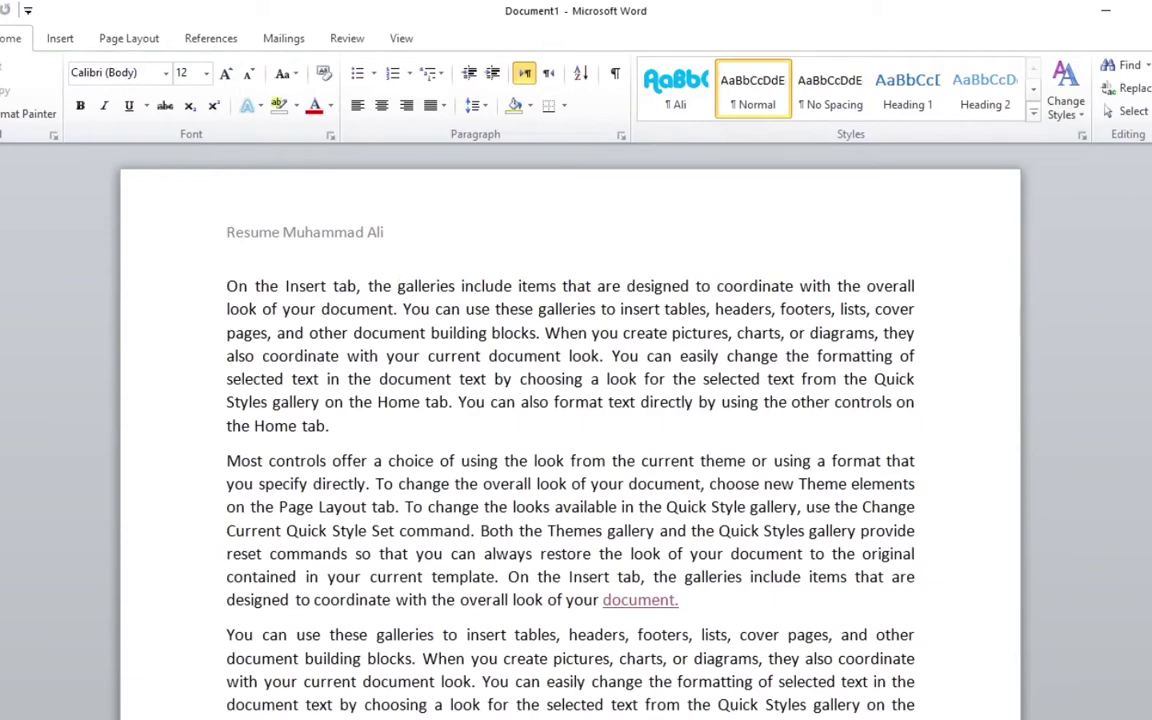
{"action": "scroll", "coordinate": [570, 430], "scroll_direction": "down", "scroll_amount": 3}
{"action": "scroll", "coordinate": [570, 430], "scroll_direction": "down", "scroll_amount": 3}
{"action": "scroll", "coordinate": [570, 430], "scroll_direction": "down", "scroll_amount": 3}
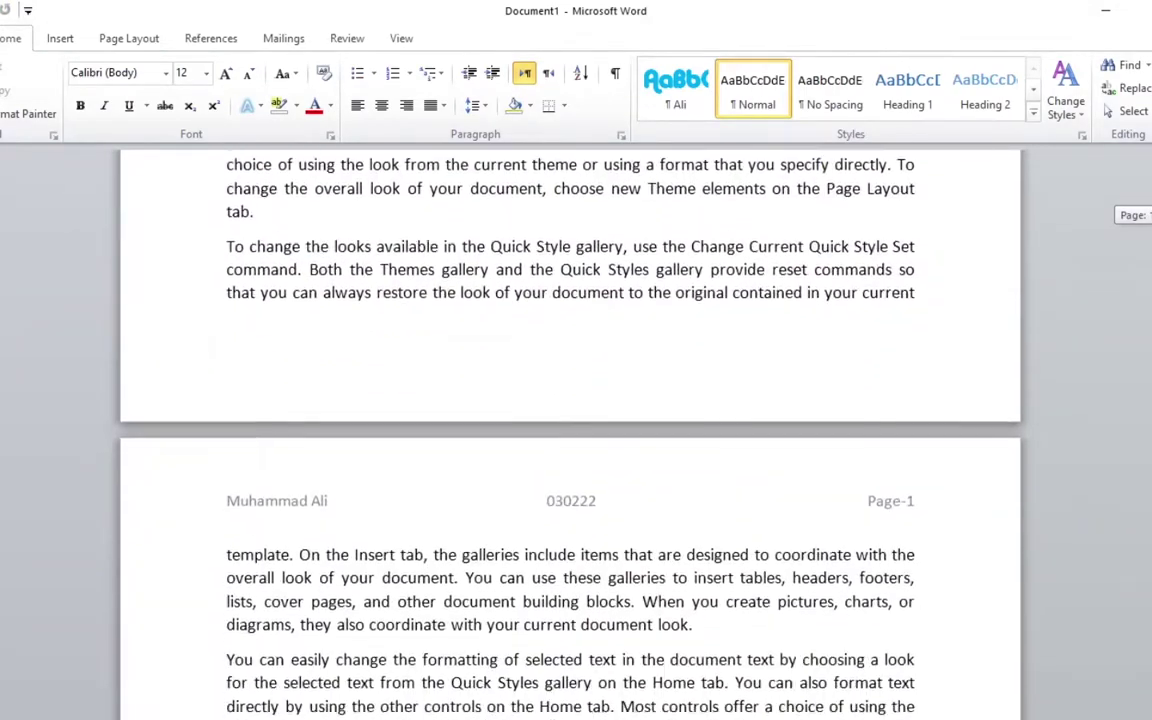
{"action": "scroll", "coordinate": [570, 430], "scroll_direction": "down", "scroll_amount": 1}
{"action": "scroll", "coordinate": [570, 430], "scroll_direction": "up", "scroll_amount": 1}
{"action": "scroll", "coordinate": [570, 430], "scroll_direction": "up", "scroll_amount": 3}
{"action": "scroll", "coordinate": [570, 430], "scroll_direction": "up", "scroll_amount": 3}
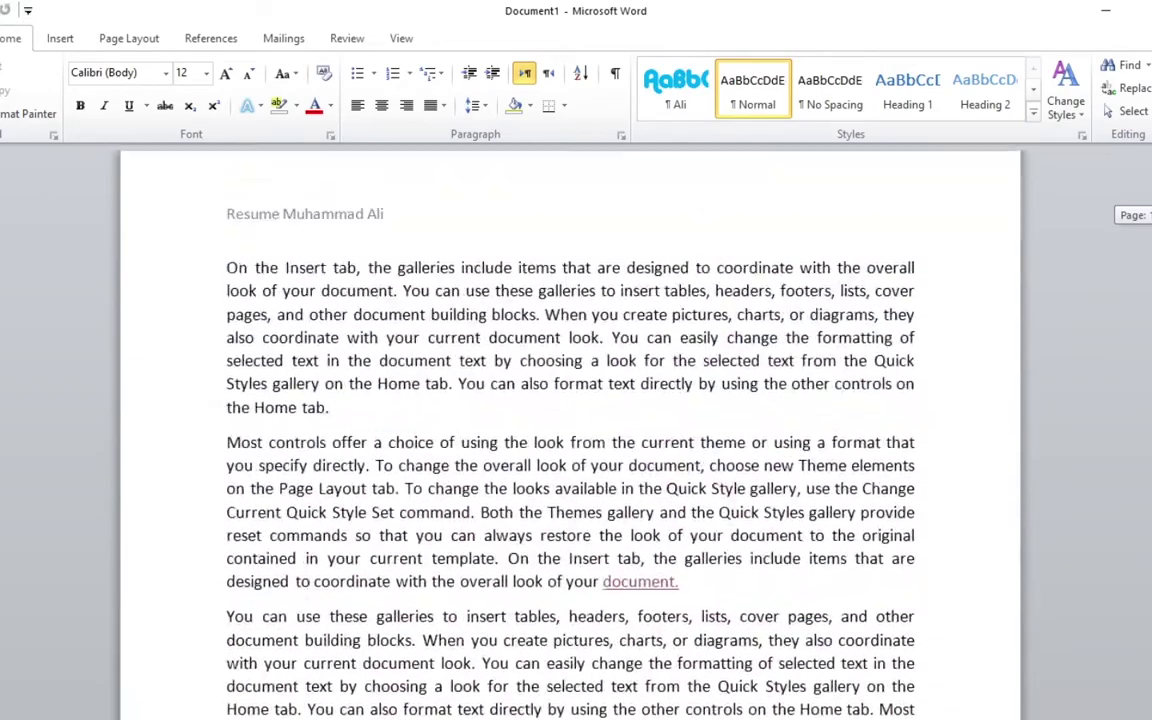
{"action": "scroll", "coordinate": [570, 430], "scroll_direction": "down", "scroll_amount": 1}
{"action": "scroll", "coordinate": [570, 430], "scroll_direction": "down", "scroll_amount": 3}
{"action": "scroll", "coordinate": [570, 430], "scroll_direction": "down", "scroll_amount": 3}
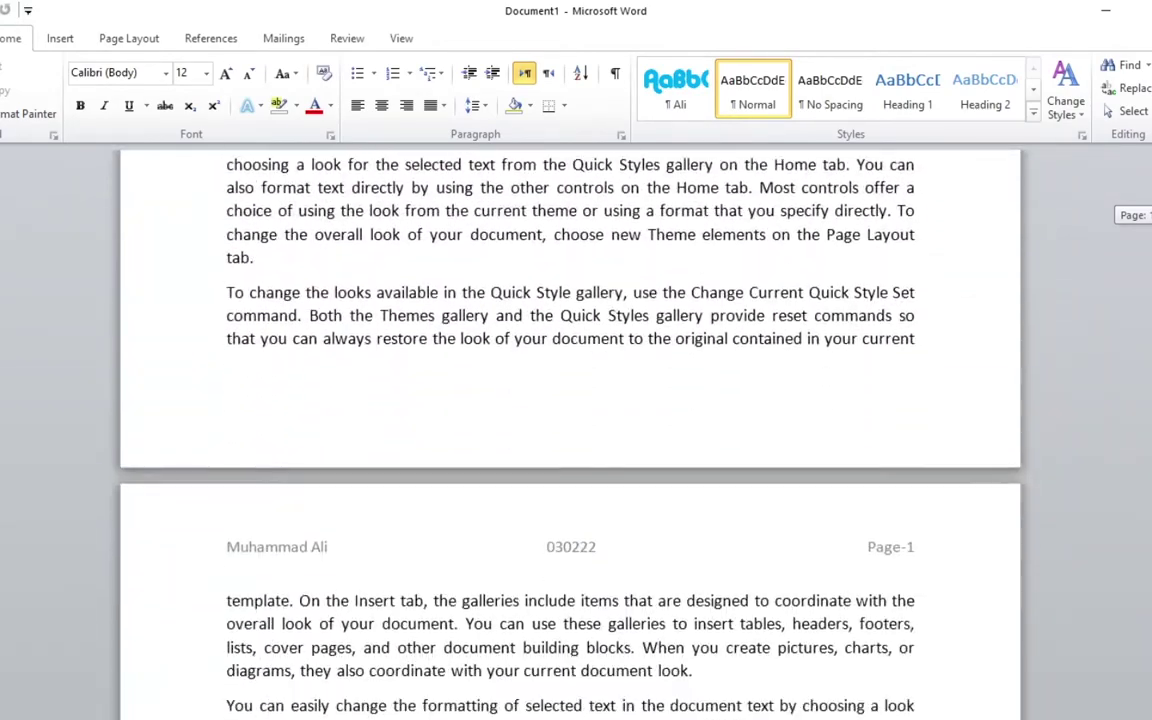
{"action": "scroll", "coordinate": [570, 430], "scroll_direction": "down", "scroll_amount": 1}
{"action": "scroll", "coordinate": [570, 430], "scroll_direction": "up", "scroll_amount": 2}
{"action": "scroll", "coordinate": [570, 430], "scroll_direction": "down", "scroll_amount": 2}
{"action": "scroll", "coordinate": [570, 430], "scroll_direction": "down", "scroll_amount": 6}
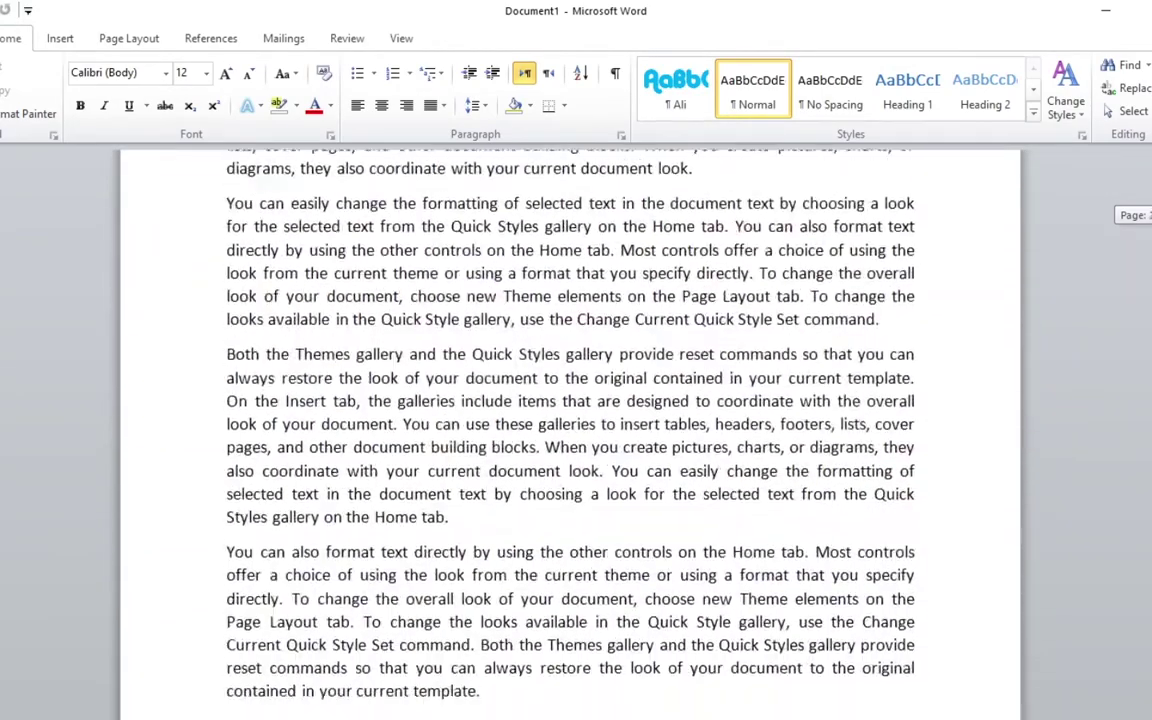
{"action": "scroll", "coordinate": [570, 430], "scroll_direction": "up", "scroll_amount": 9}
{"action": "scroll", "coordinate": [570, 430], "scroll_direction": "up", "scroll_amount": 5}
{"action": "scroll", "coordinate": [570, 430], "scroll_direction": "up", "scroll_amount": 3}
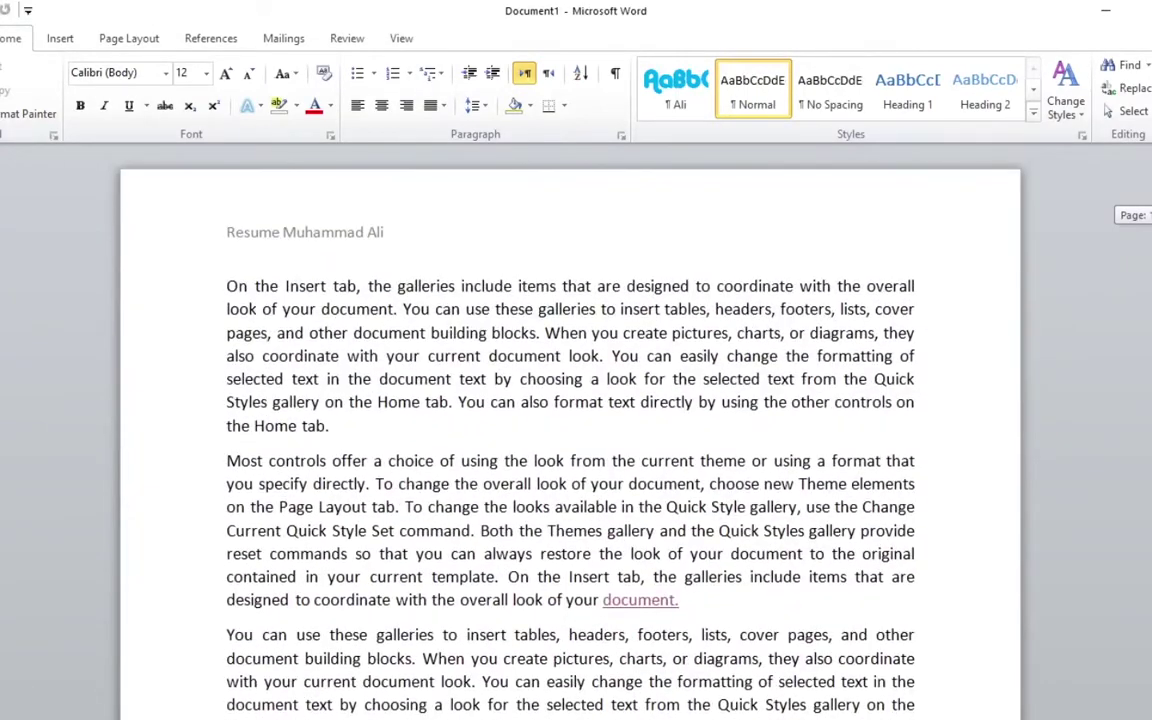
{"action": "left_click", "coordinate": [392, 286]}
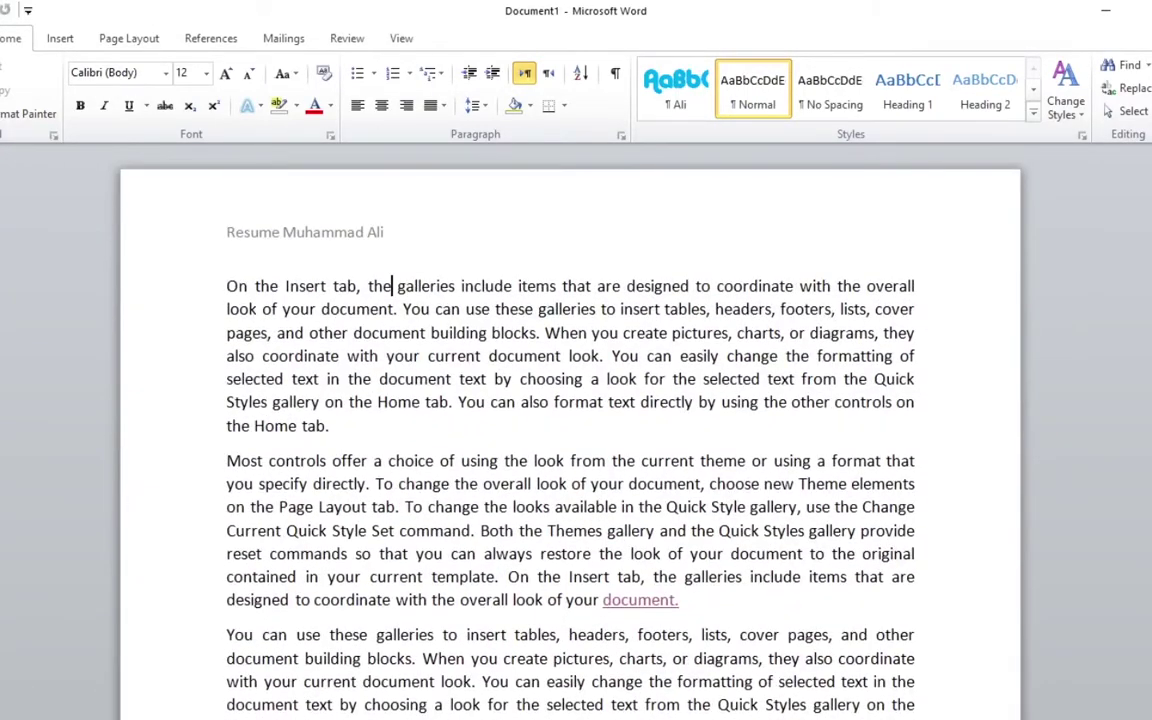
{"action": "scroll", "coordinate": [570, 440], "scroll_direction": "down", "scroll_amount": 3}
{"action": "scroll", "coordinate": [570, 440], "scroll_direction": "down", "scroll_amount": 7}
{"action": "scroll", "coordinate": [570, 440], "scroll_direction": "down", "scroll_amount": 7}
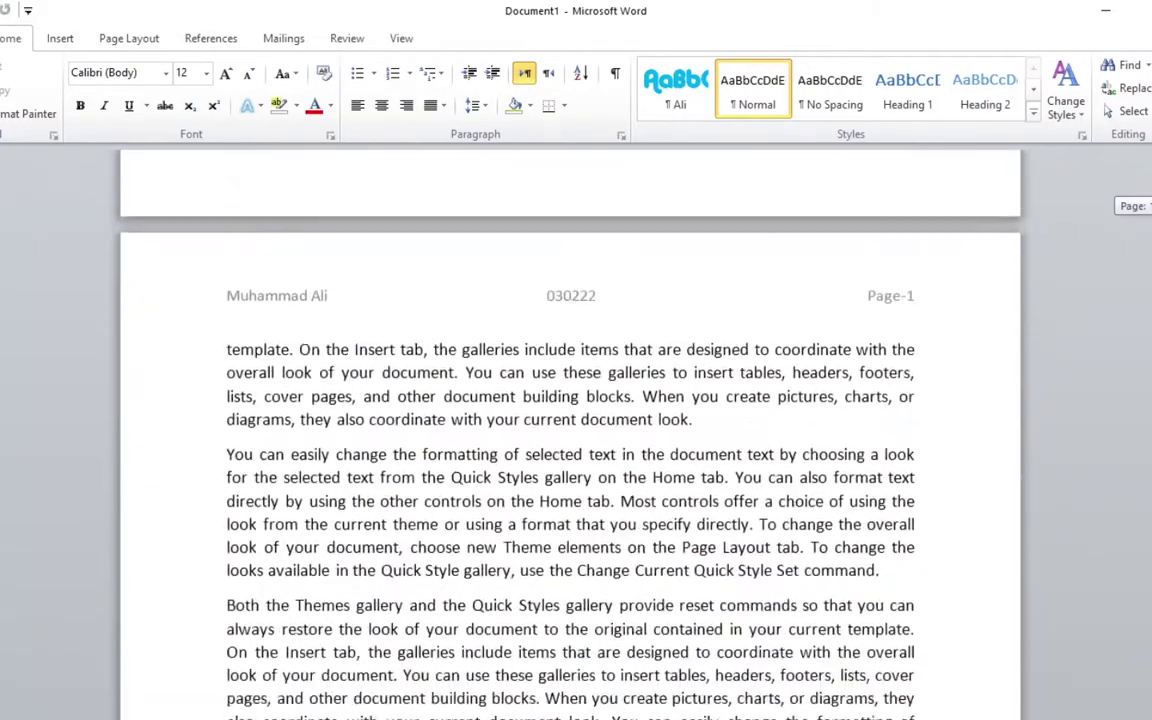
{"action": "scroll", "coordinate": [570, 440], "scroll_direction": "down", "scroll_amount": 5}
{"action": "scroll", "coordinate": [570, 440], "scroll_direction": "down", "scroll_amount": 3}
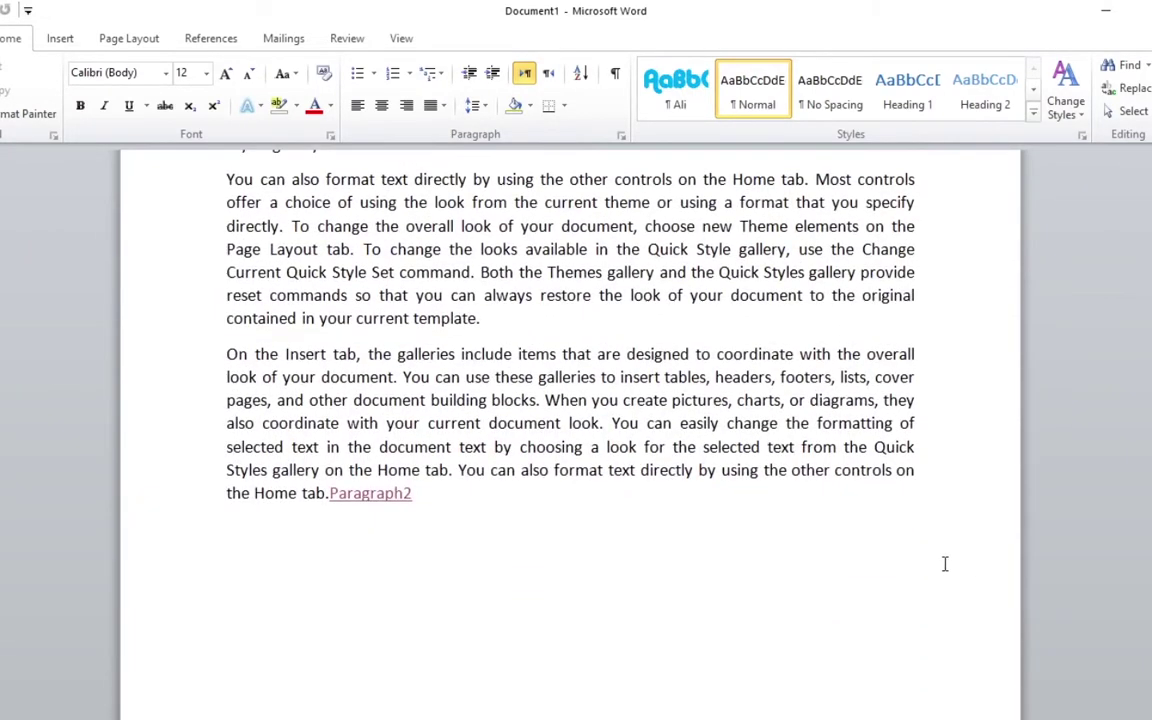
{"action": "left_click", "coordinate": [887, 527]}
Insert the built-in Conservative footer, with a centred page number between accent lines
{"action": "left_click", "coordinate": [60, 38]}
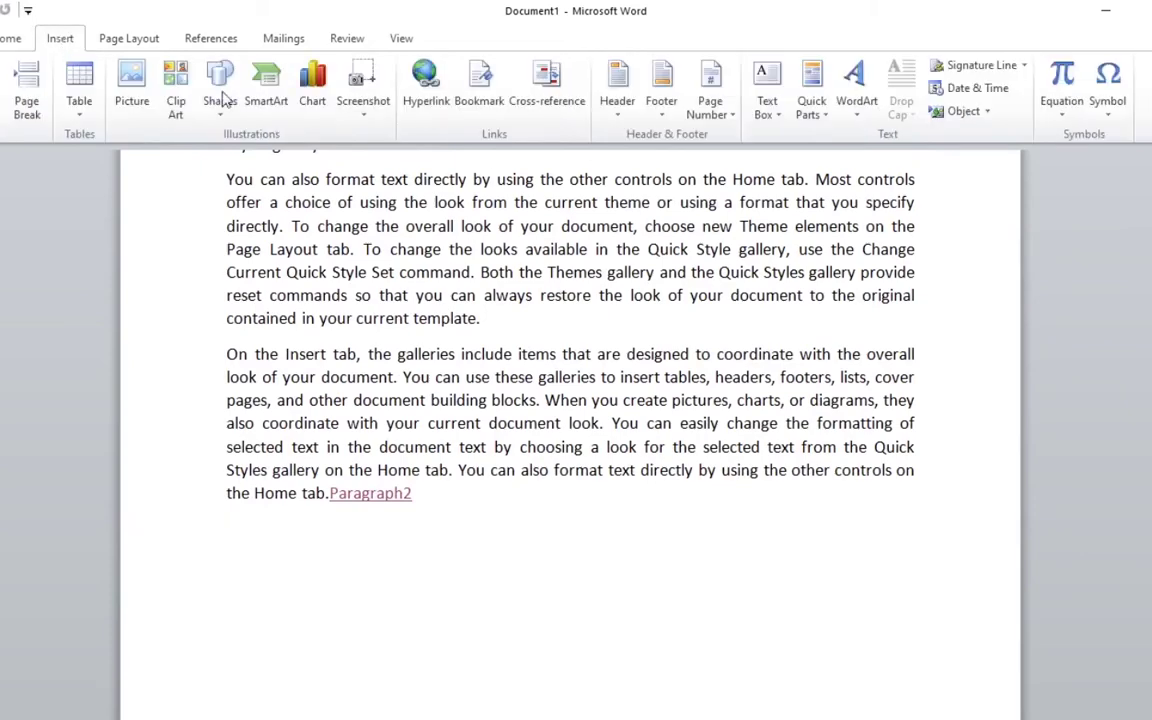
{"action": "left_click", "coordinate": [668, 112]}
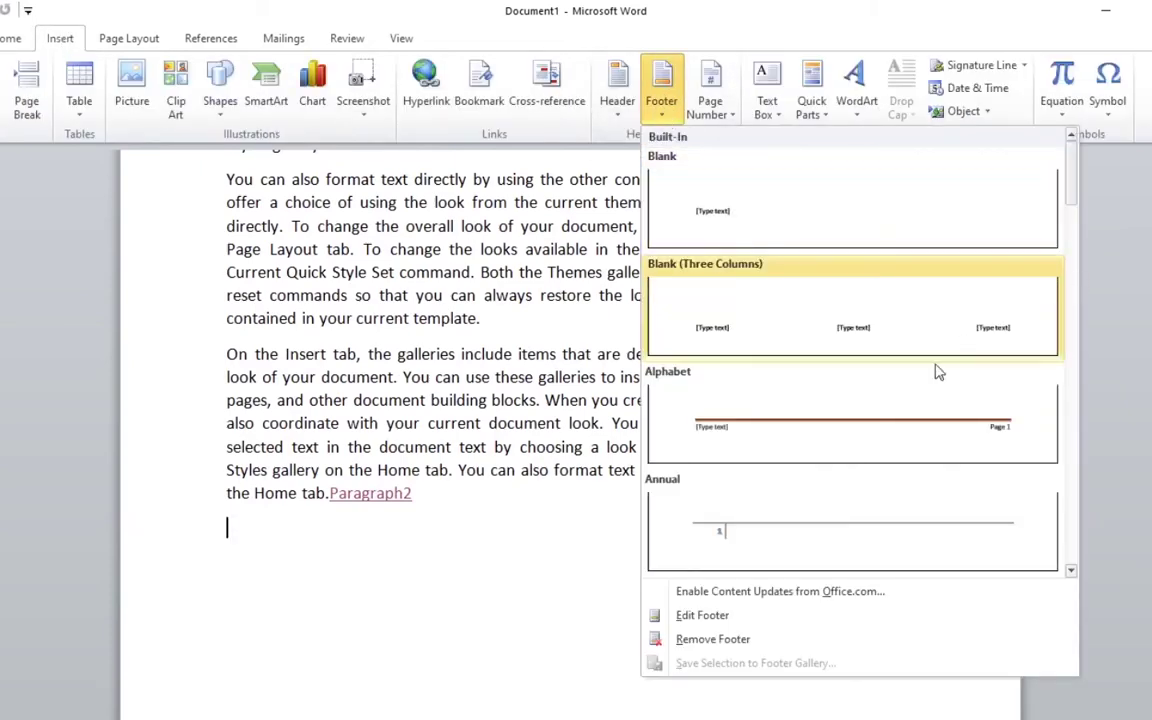
{"action": "scroll", "coordinate": [900, 500], "scroll_direction": "down", "scroll_amount": 3}
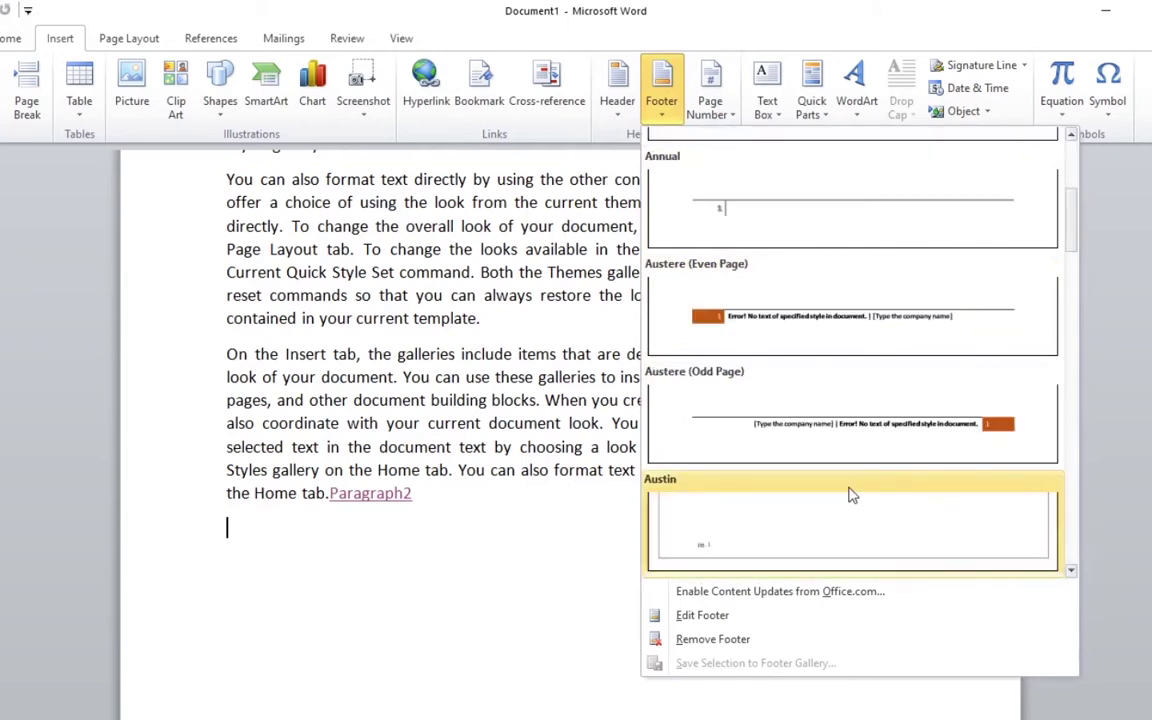
{"action": "mouse_move", "coordinate": [1072, 212]}
{"action": "left_mouse_down"}
{"action": "mouse_move", "coordinate": [1108, 495]}
{"action": "mouse_move", "coordinate": [1090, 252]}
{"action": "left_mouse_up"}
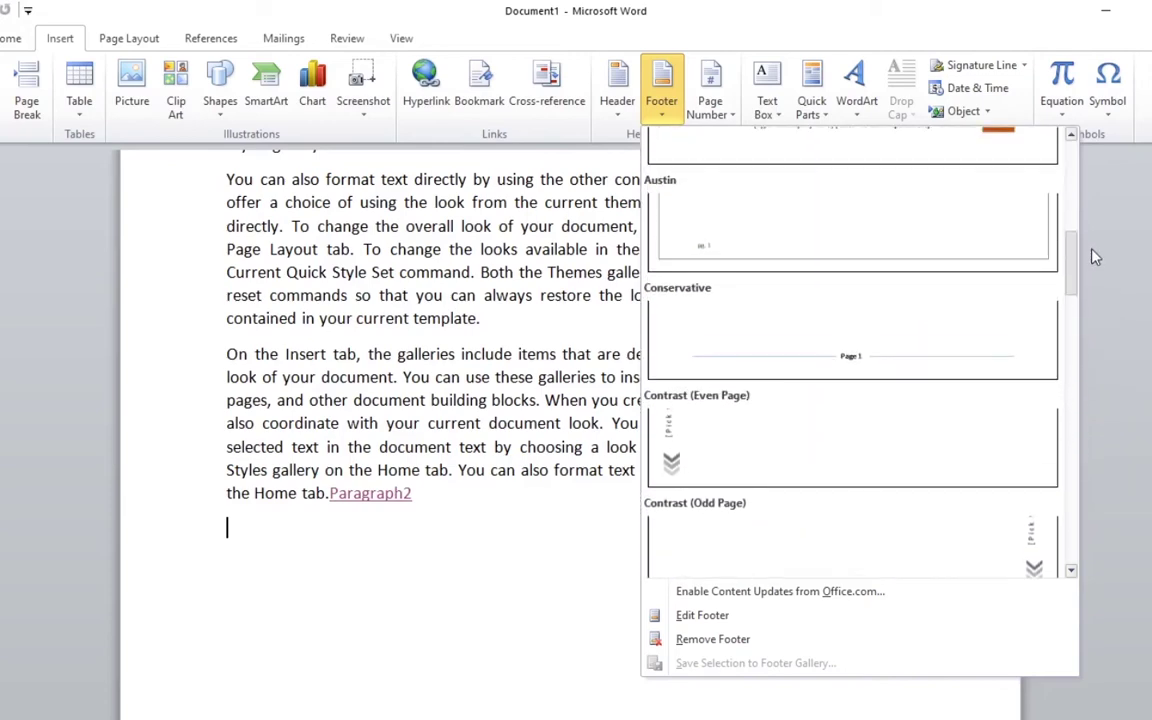
{"action": "left_click", "coordinate": [849, 357]}
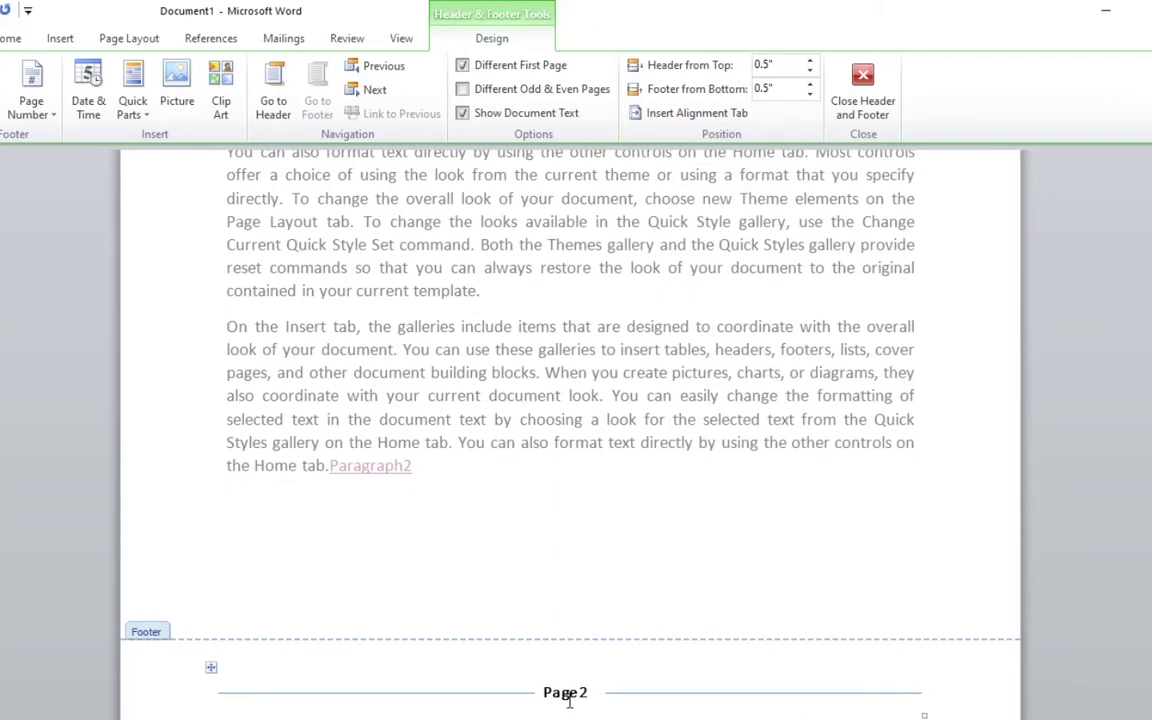
Check the new footers and place the insertion point in the page 2 footer
{"action": "scroll", "coordinate": [570, 400], "scroll_direction": "up", "scroll_amount": 1}
{"action": "scroll", "coordinate": [570, 400], "scroll_direction": "up", "scroll_amount": 5}
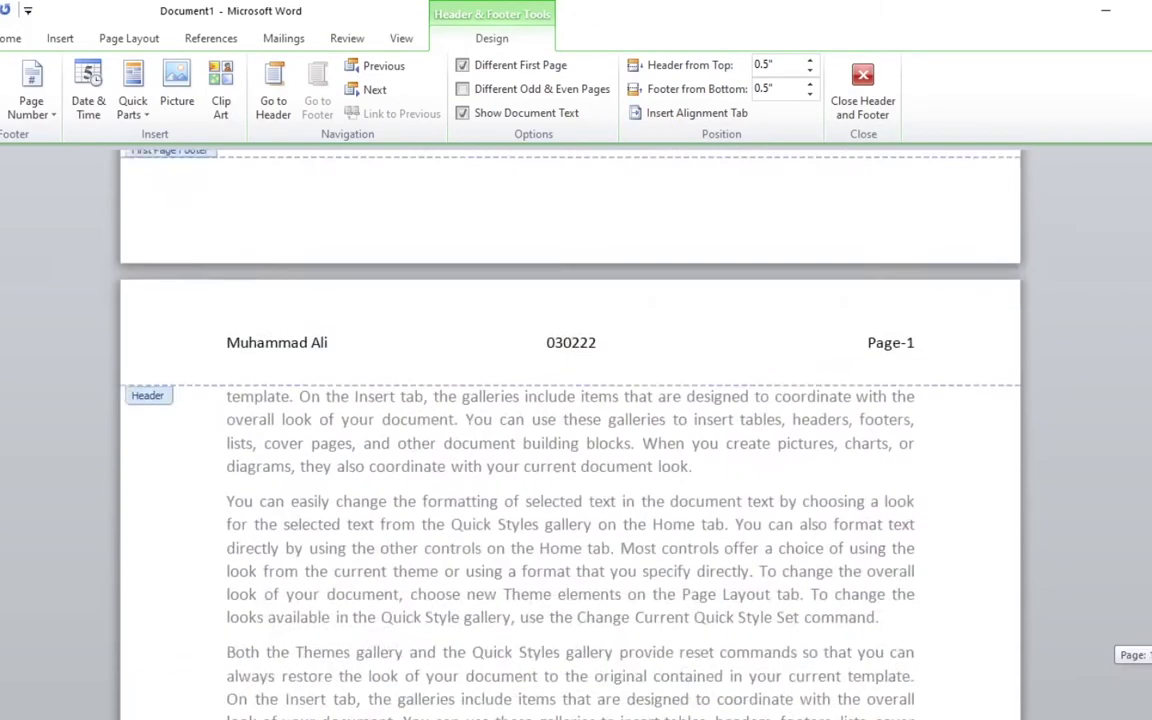
{"action": "scroll", "coordinate": [570, 400], "scroll_direction": "up", "scroll_amount": 5}
{"action": "scroll", "coordinate": [570, 400], "scroll_direction": "up", "scroll_amount": 4}
{"action": "scroll", "coordinate": [570, 400], "scroll_direction": "down", "scroll_amount": 4}
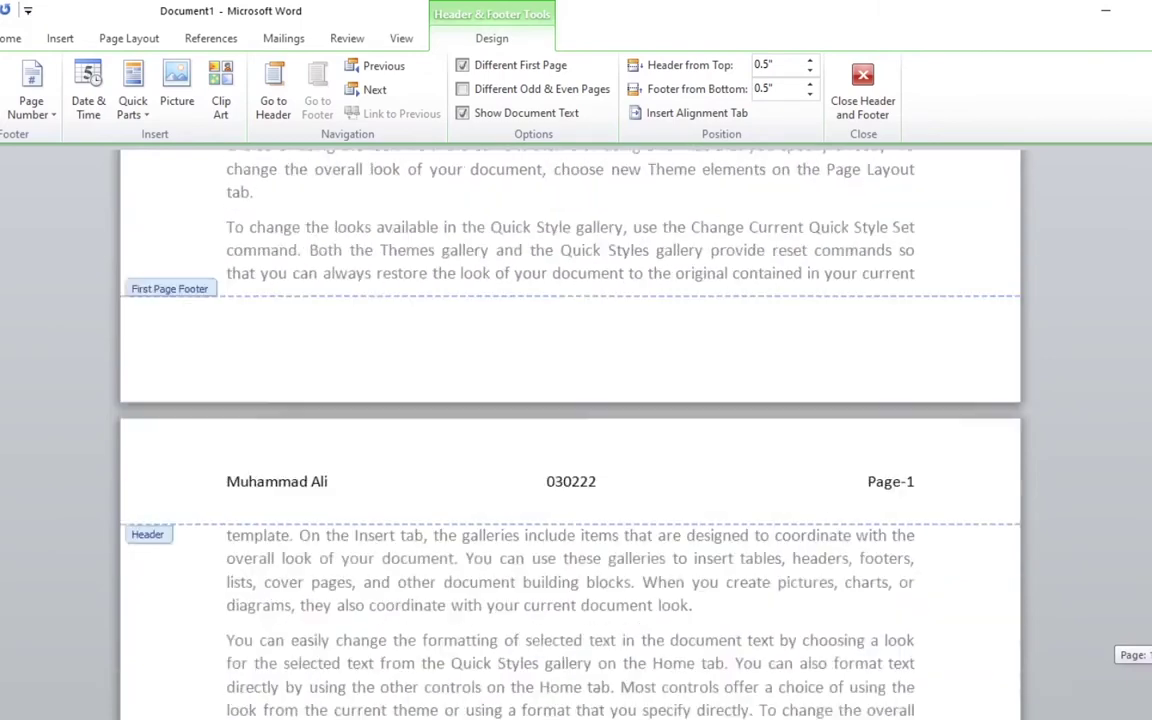
{"action": "scroll", "coordinate": [570, 400], "scroll_direction": "down", "scroll_amount": 5}
{"action": "scroll", "coordinate": [570, 400], "scroll_direction": "down", "scroll_amount": 3}
{"action": "scroll", "coordinate": [790, 612], "scroll_direction": "down", "scroll_amount": 4}
{"action": "scroll", "coordinate": [790, 612], "scroll_direction": "down", "scroll_amount": 1}
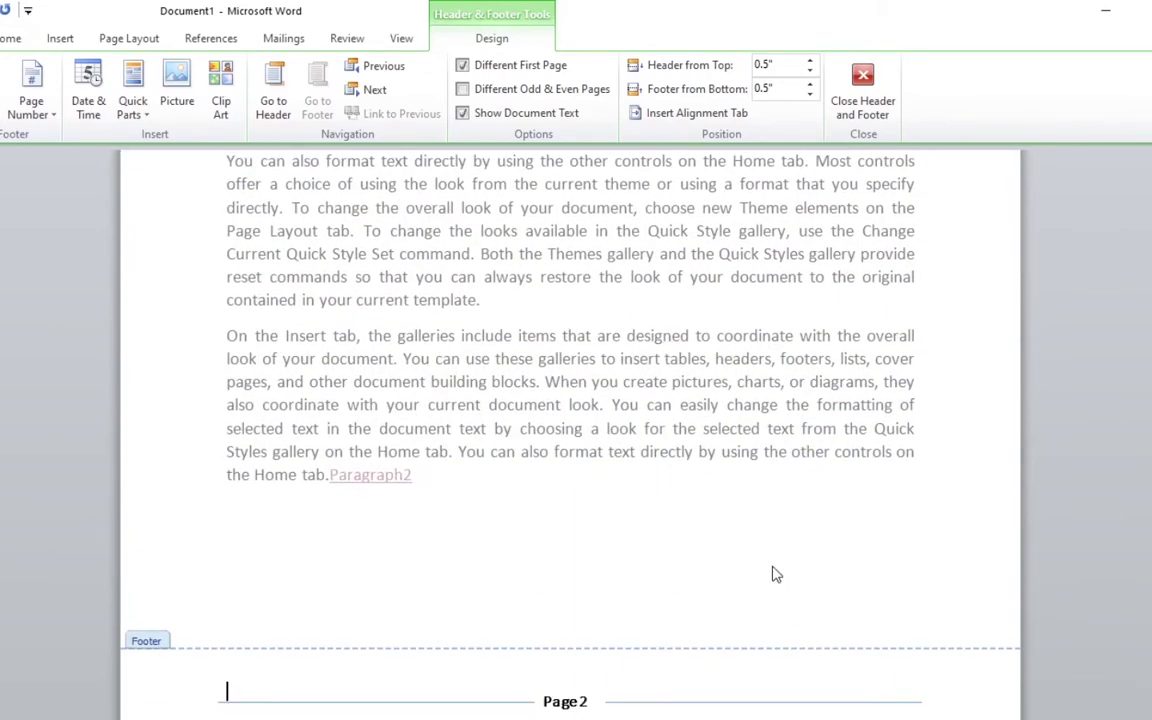
{"action": "left_click", "coordinate": [684, 663]}
Review the document's footers, then close header and footer editing
{"action": "scroll", "coordinate": [570, 430], "scroll_direction": "up", "scroll_amount": 1}
{"action": "scroll", "coordinate": [570, 430], "scroll_direction": "up", "scroll_amount": 5}
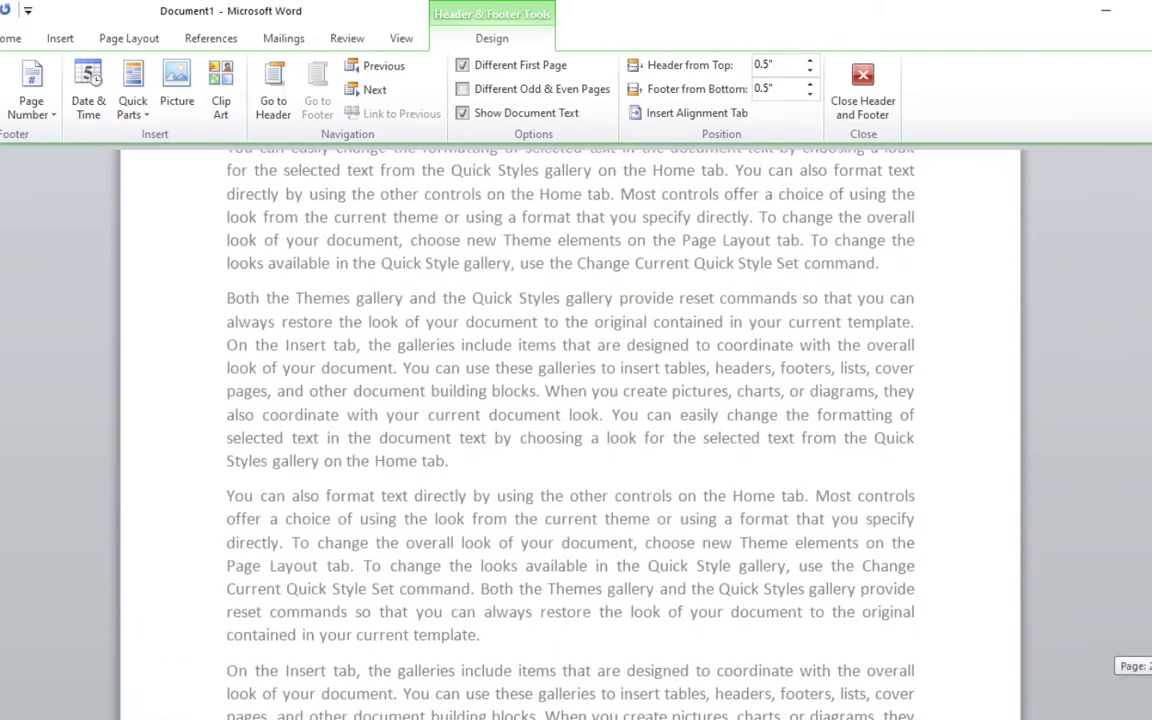
{"action": "scroll", "coordinate": [570, 430], "scroll_direction": "up", "scroll_amount": 5}
{"action": "scroll", "coordinate": [570, 430], "scroll_direction": "up", "scroll_amount": 5}
{"action": "scroll", "coordinate": [513, 393], "scroll_direction": "up", "scroll_amount": 1}
{"action": "scroll", "coordinate": [513, 393], "scroll_direction": "up", "scroll_amount": 1}
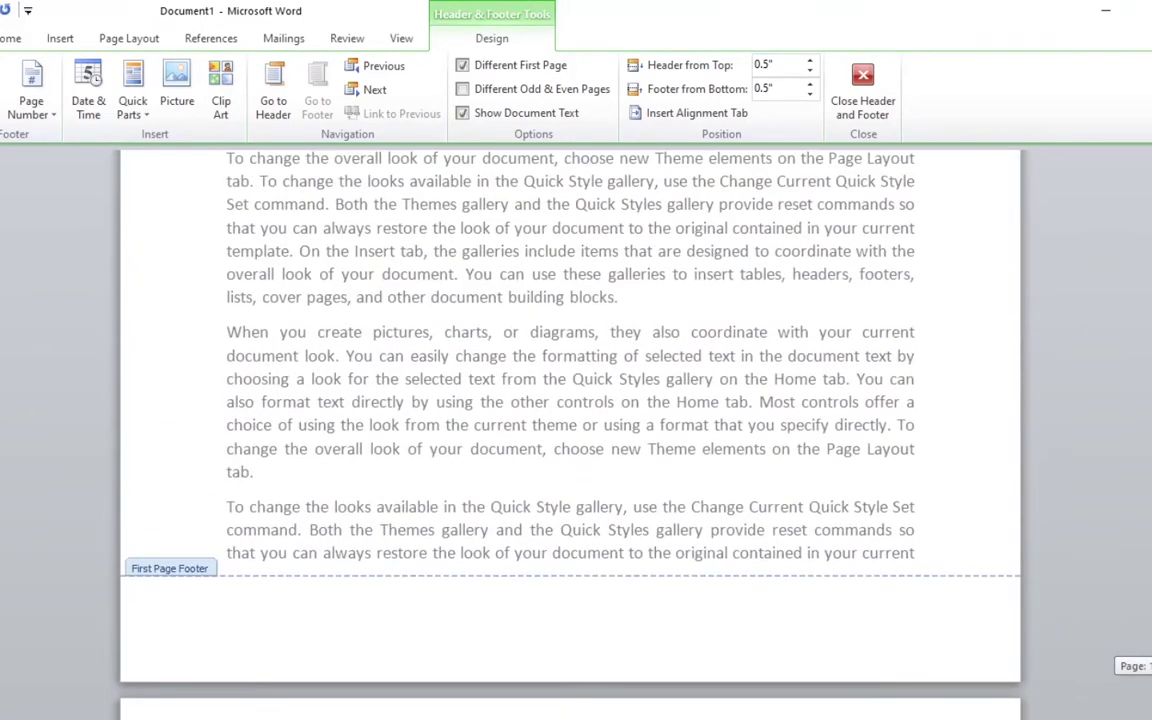
{"action": "scroll", "coordinate": [513, 393], "scroll_direction": "up", "scroll_amount": 1}
{"action": "scroll", "coordinate": [513, 393], "scroll_direction": "up", "scroll_amount": 1}
{"action": "scroll", "coordinate": [570, 430], "scroll_direction": "down", "scroll_amount": 1}
{"action": "scroll", "coordinate": [570, 430], "scroll_direction": "up", "scroll_amount": 5}
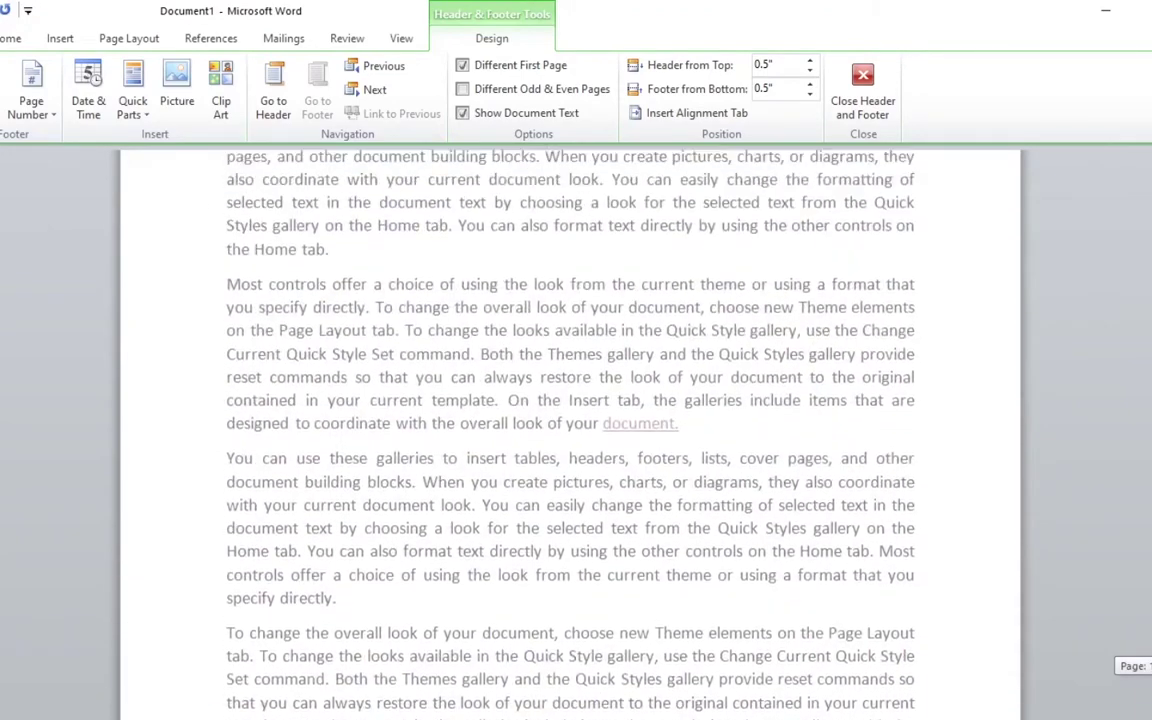
{"action": "scroll", "coordinate": [570, 430], "scroll_direction": "up", "scroll_amount": 3}
{"action": "scroll", "coordinate": [570, 430], "scroll_direction": "down", "scroll_amount": 5}
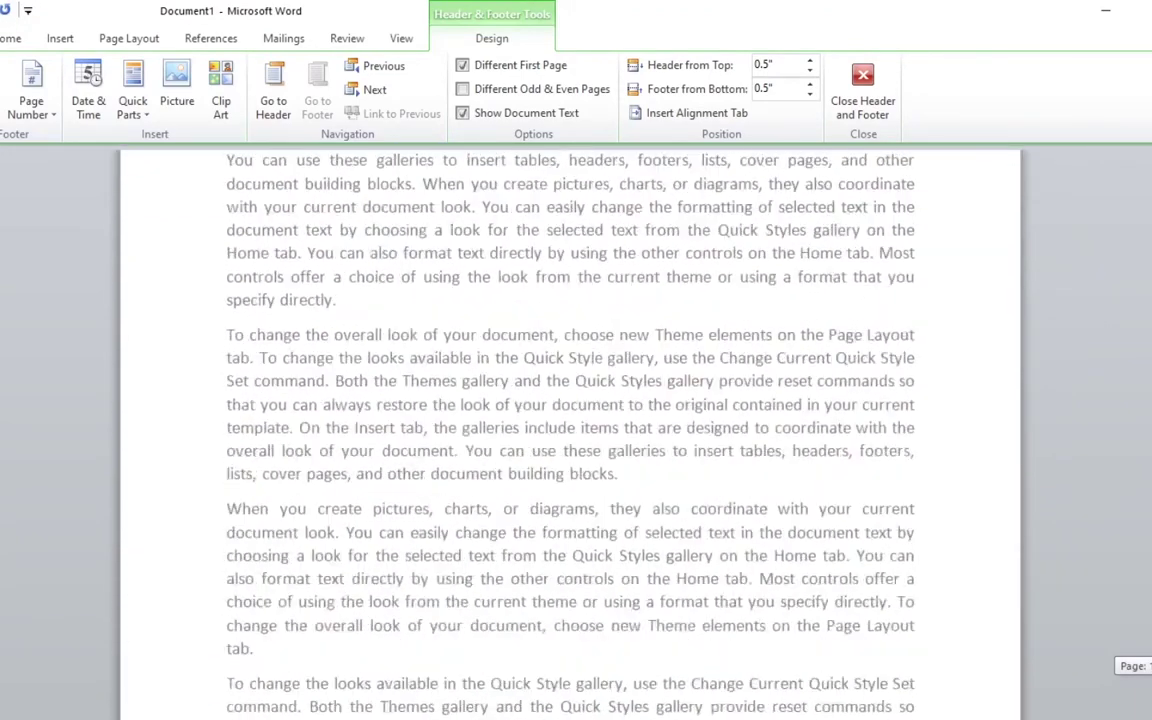
{"action": "scroll", "coordinate": [570, 430], "scroll_direction": "down", "scroll_amount": 5}
{"action": "scroll", "coordinate": [570, 430], "scroll_direction": "down", "scroll_amount": 5}
{"action": "scroll", "coordinate": [570, 430], "scroll_direction": "down", "scroll_amount": 5}
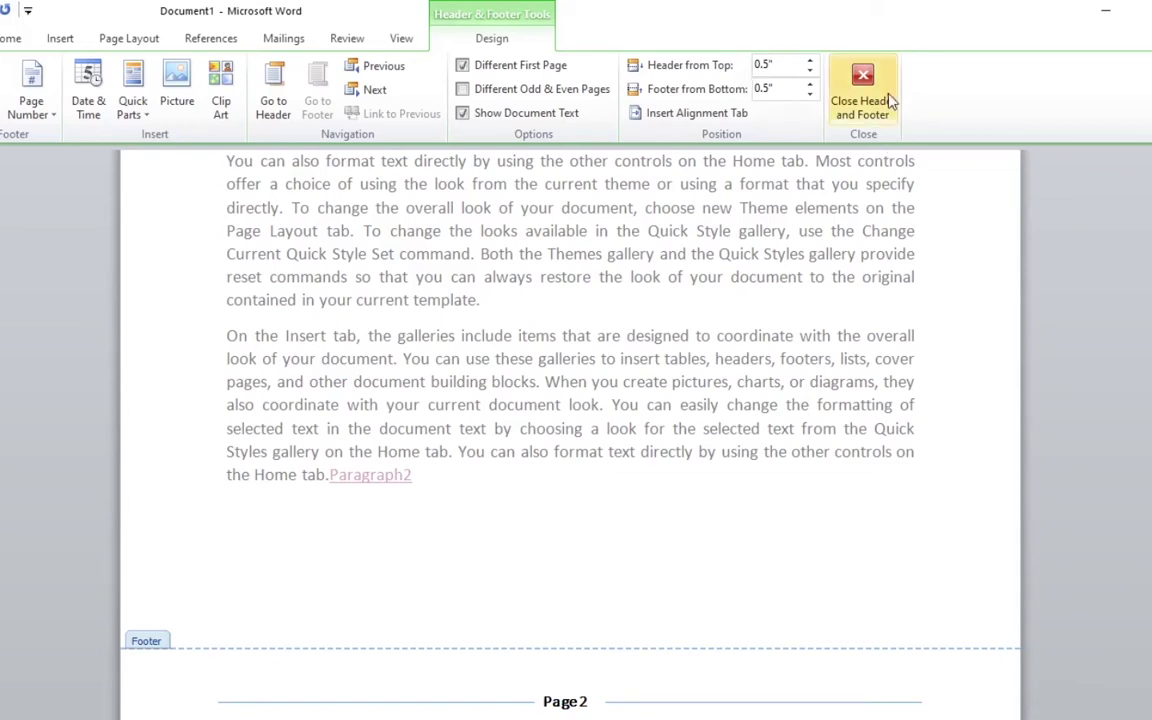
{"action": "left_click", "coordinate": [864, 85]}
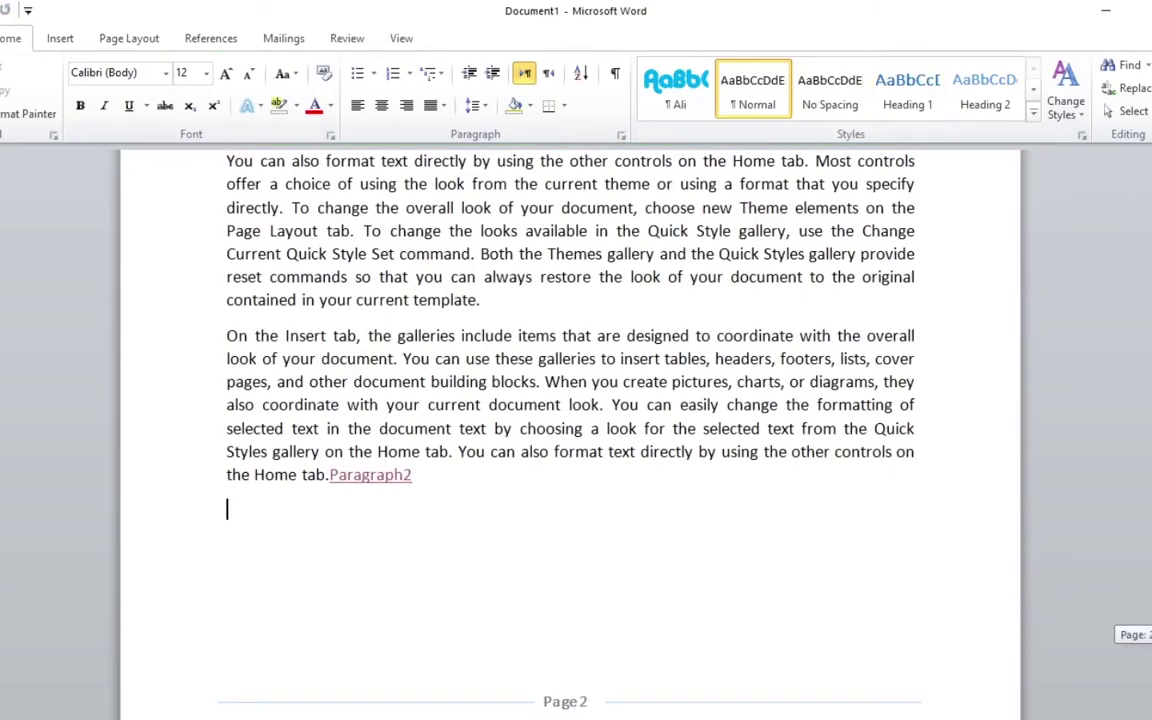
Scroll back to page 2 and reopen its Conservative footer for editing
{"action": "scroll", "coordinate": [570, 400], "scroll_direction": "up", "scroll_amount": 5}
{"action": "scroll", "coordinate": [570, 400], "scroll_direction": "up", "scroll_amount": 5}
{"action": "scroll", "coordinate": [570, 400], "scroll_direction": "up", "scroll_amount": 5}
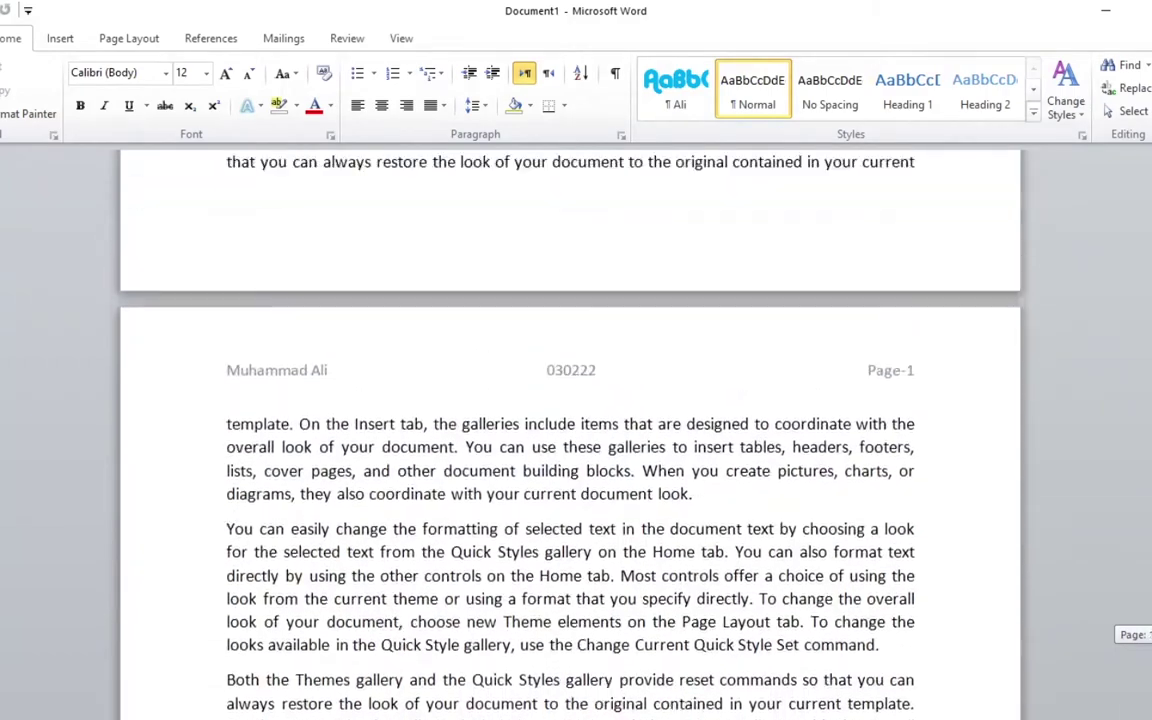
{"action": "scroll", "coordinate": [570, 400], "scroll_direction": "up", "scroll_amount": 2}
{"action": "scroll", "coordinate": [570, 400], "scroll_direction": "up", "scroll_amount": 2}
{"action": "scroll", "coordinate": [570, 400], "scroll_direction": "up", "scroll_amount": 2}
{"action": "scroll", "coordinate": [570, 400], "scroll_direction": "up", "scroll_amount": 2}
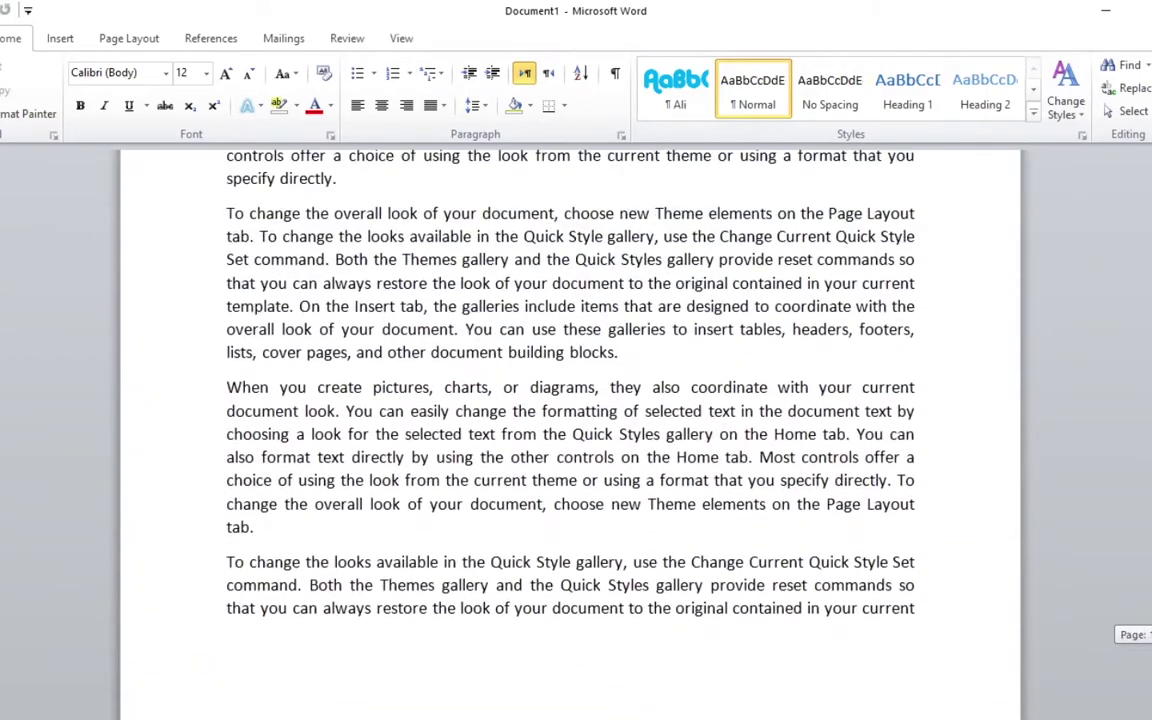
{"action": "scroll", "coordinate": [570, 400], "scroll_direction": "up", "scroll_amount": 3}
{"action": "scroll", "coordinate": [570, 400], "scroll_direction": "up", "scroll_amount": 3}
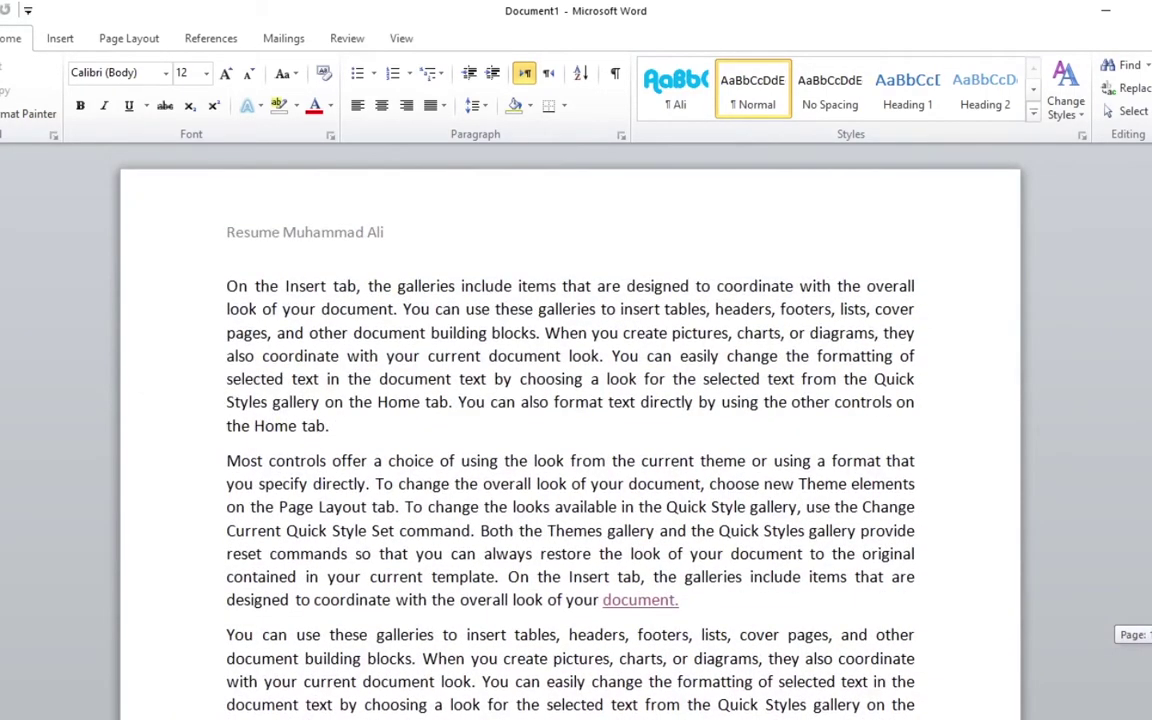
{"action": "scroll", "coordinate": [690, 658], "scroll_direction": "down", "scroll_amount": 10}
{"action": "scroll", "coordinate": [690, 658], "scroll_direction": "down", "scroll_amount": 7}
{"action": "scroll", "coordinate": [690, 658], "scroll_direction": "down", "scroll_amount": 5}
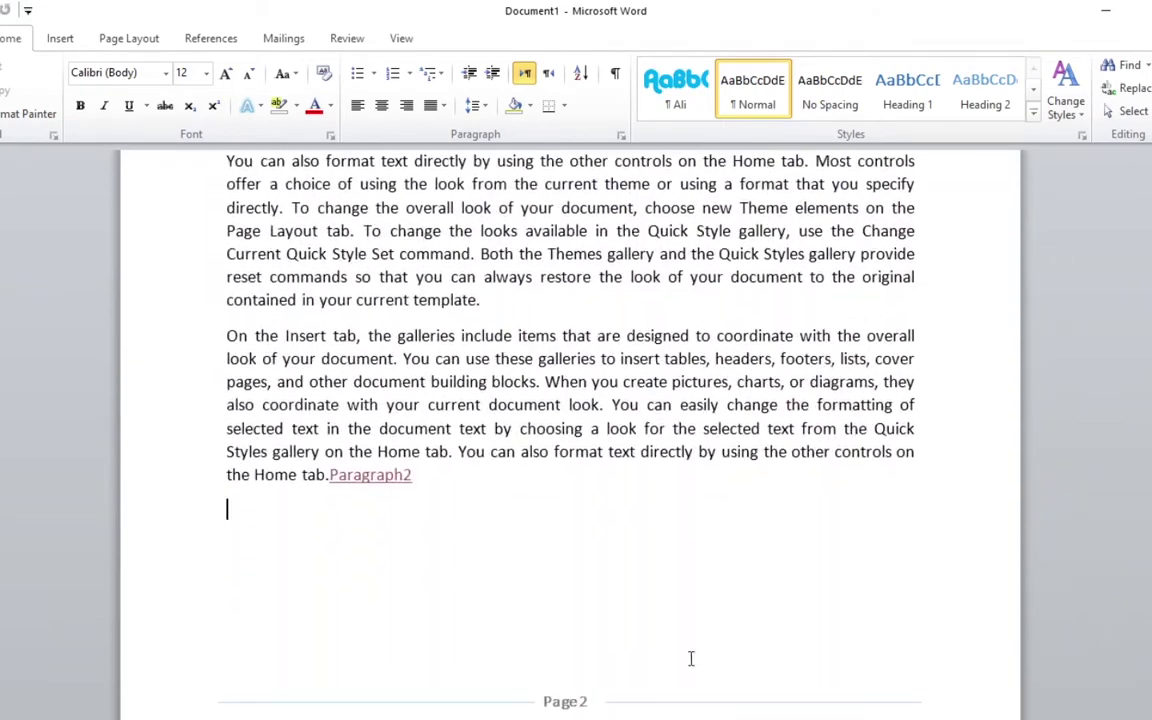
{"action": "double_click", "coordinate": [561, 694]}
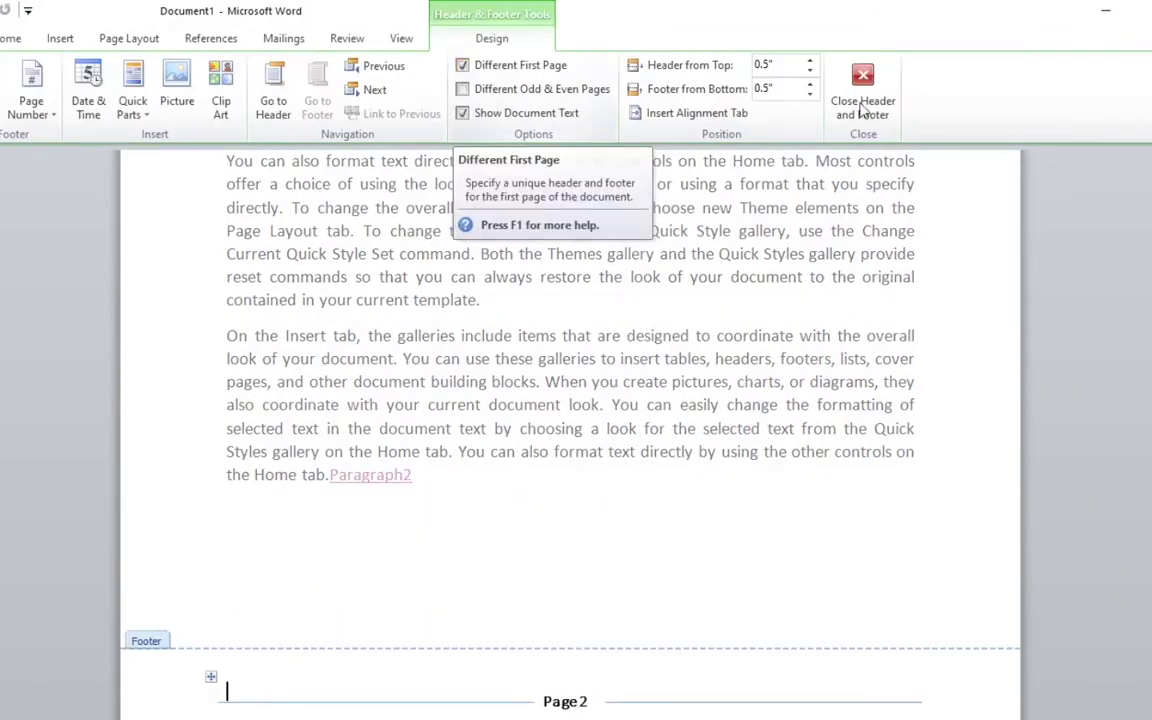
Remove the Conservative page-number footer from page 2 using Remove Footer
{"action": "left_click", "coordinate": [862, 92]}
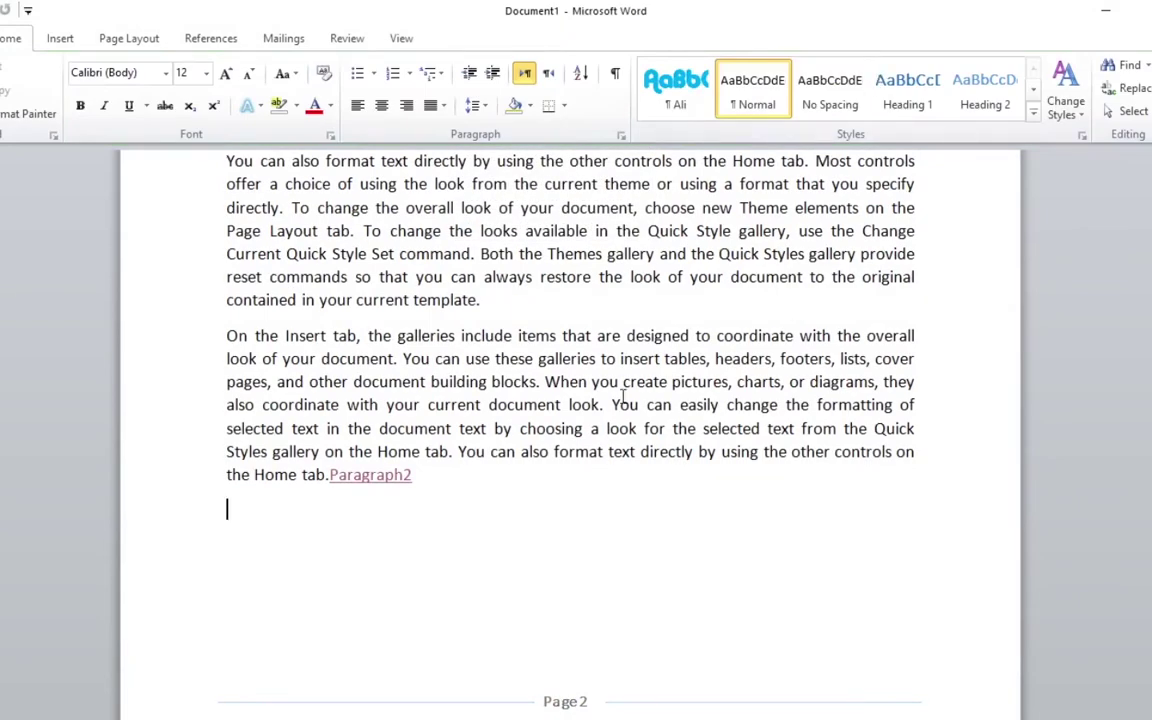
{"action": "double_click", "coordinate": [565, 702]}
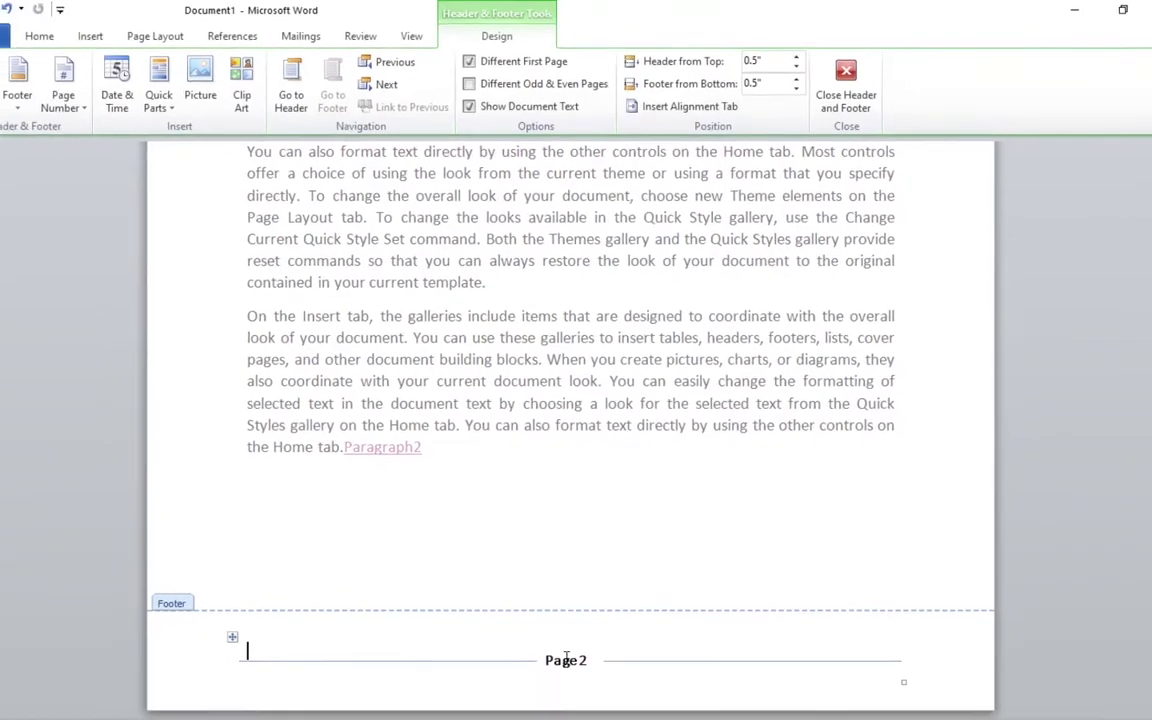
{"action": "left_click", "coordinate": [50, 97]}
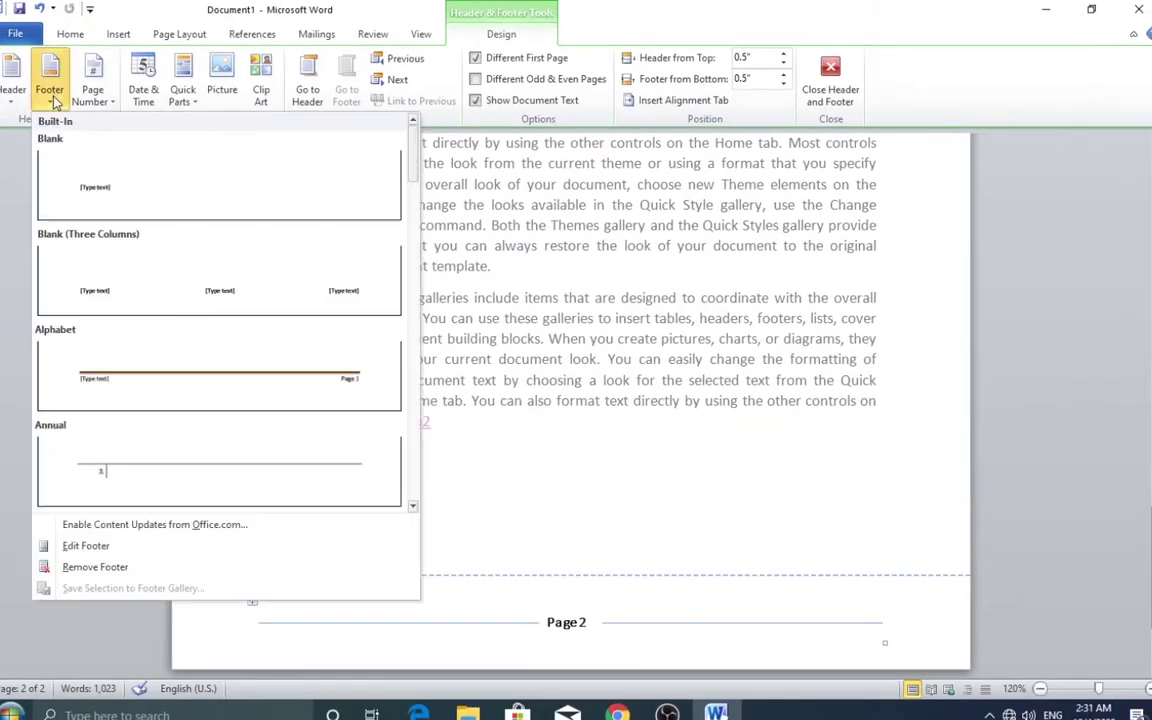
{"action": "left_click", "coordinate": [95, 567]}
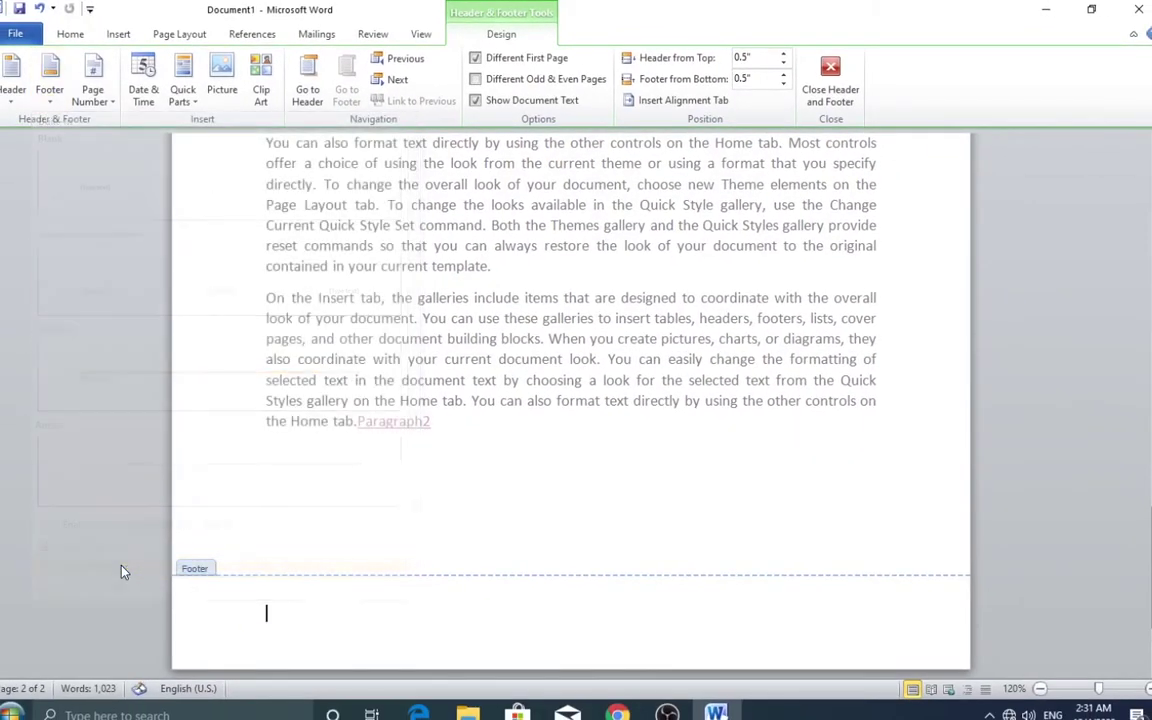
Remove the page 2 header with Remove Header
{"action": "scroll", "coordinate": [544, 454], "scroll_direction": "up", "scroll_amount": 3}
{"action": "scroll", "coordinate": [532, 435], "scroll_direction": "up", "scroll_amount": 5}
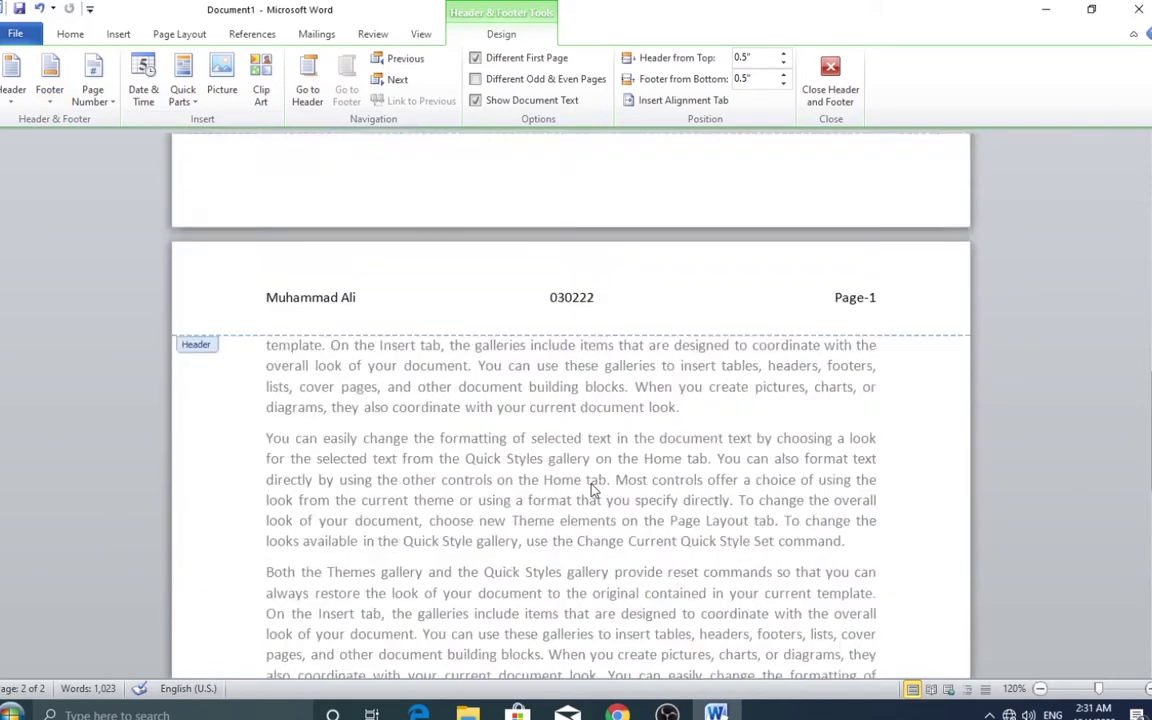
{"action": "scroll", "coordinate": [323, 561], "scroll_direction": "up", "scroll_amount": 3}
{"action": "left_click", "coordinate": [295, 468]}
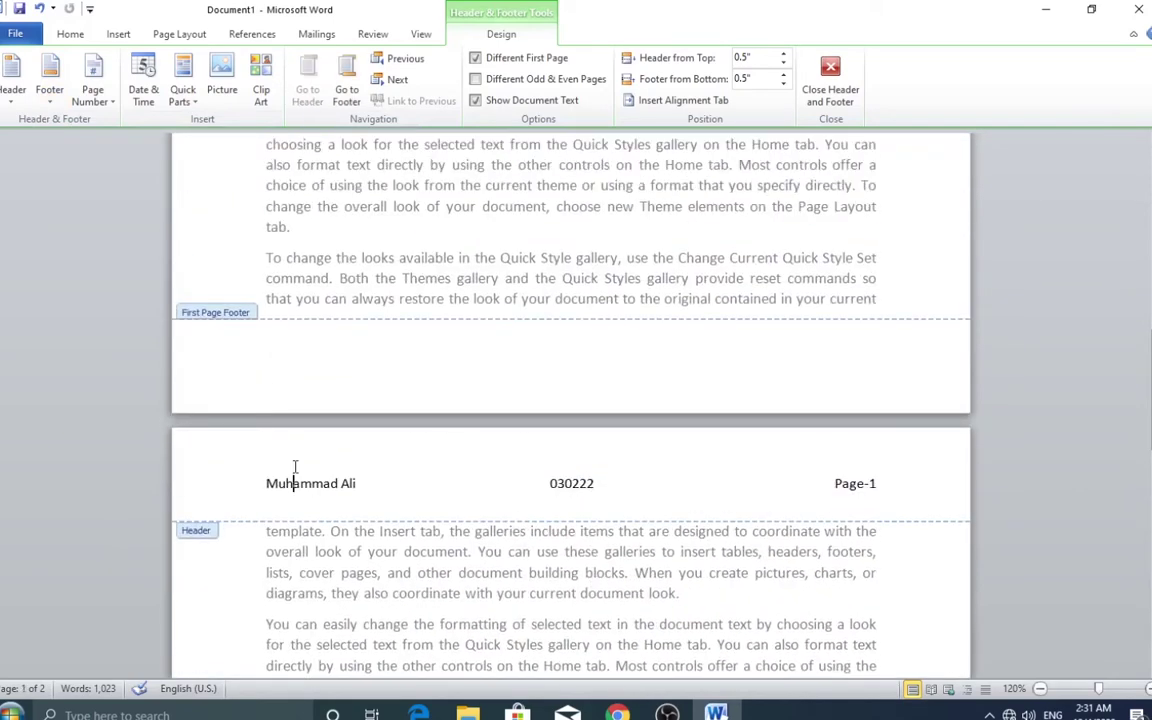
{"action": "left_click", "coordinate": [12, 85]}
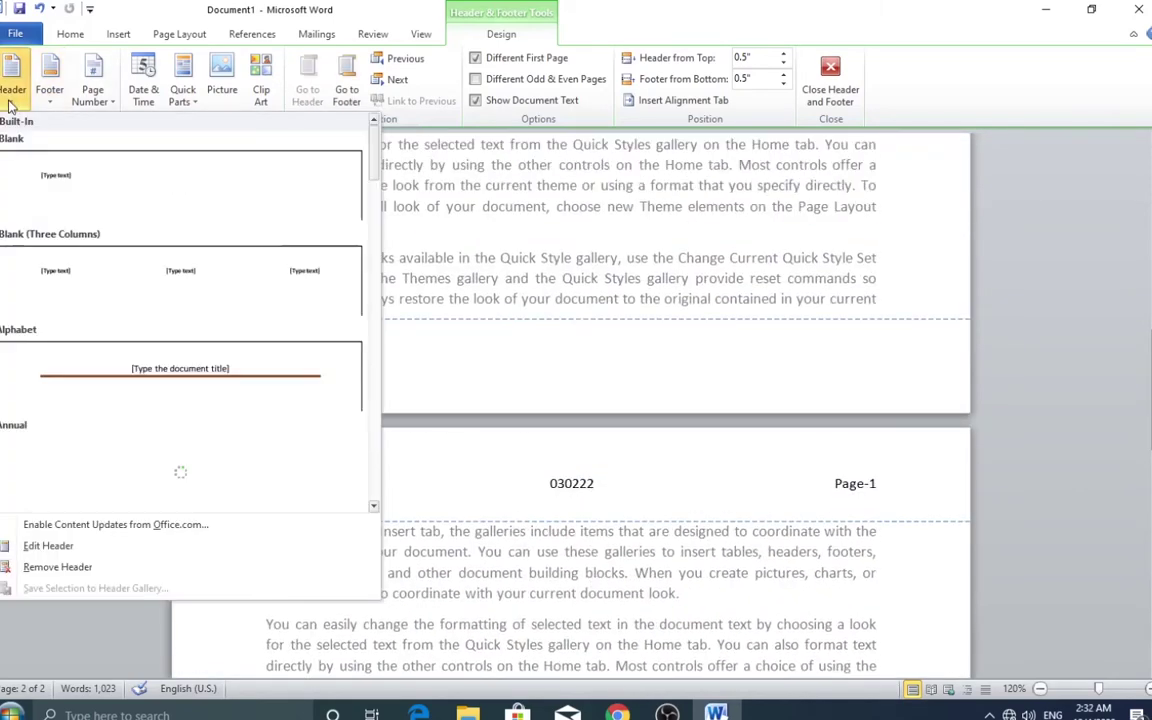
{"action": "left_click", "coordinate": [58, 567]}
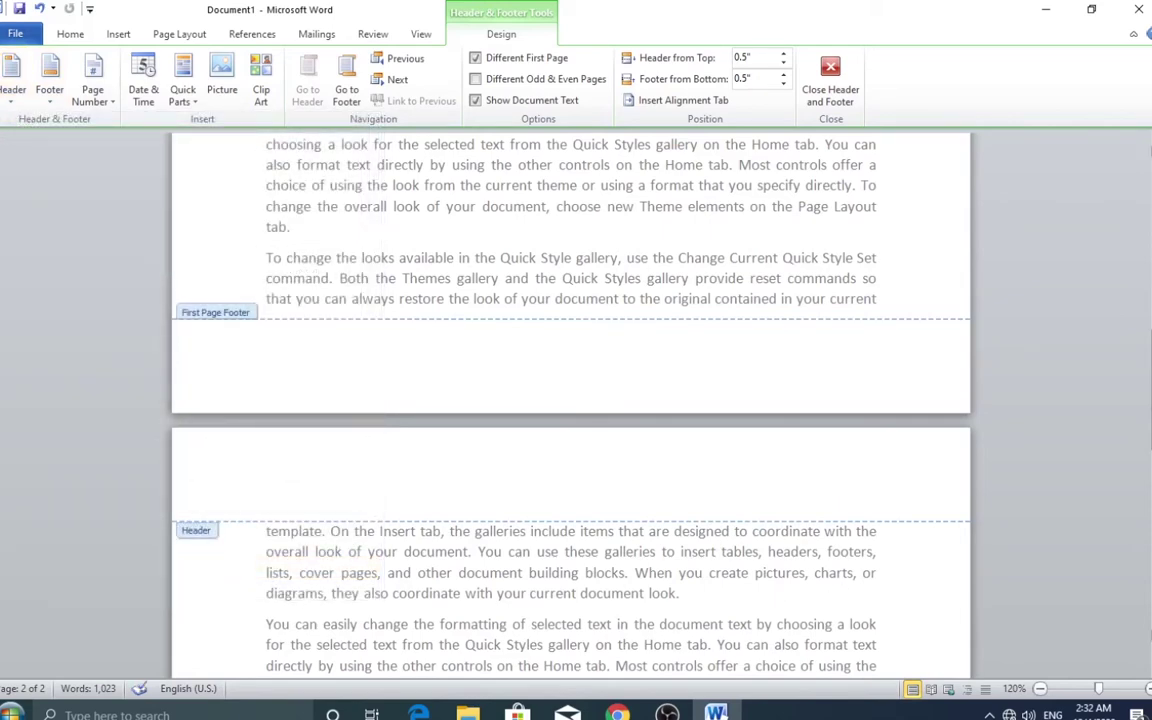
Delete the text of the first-page header
{"action": "scroll", "coordinate": [319, 177], "scroll_direction": "up", "scroll_amount": 10}
{"action": "left_click", "coordinate": [229, 214]}
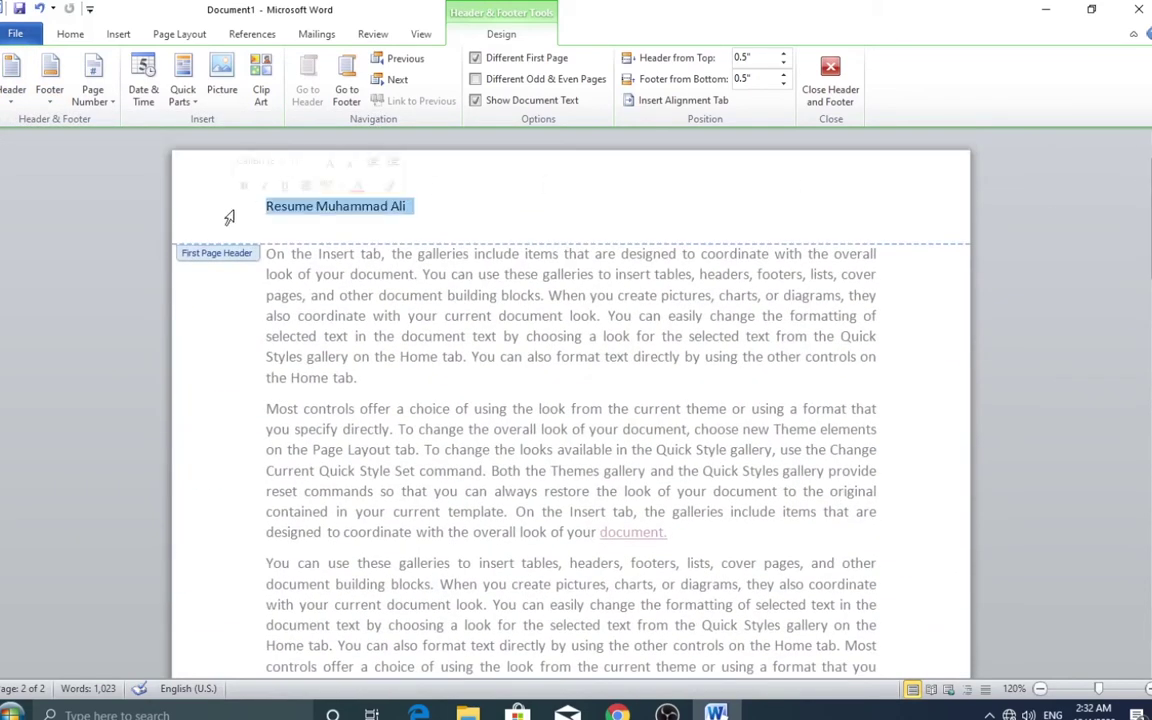
{"action": "left_click", "coordinate": [13, 80]}
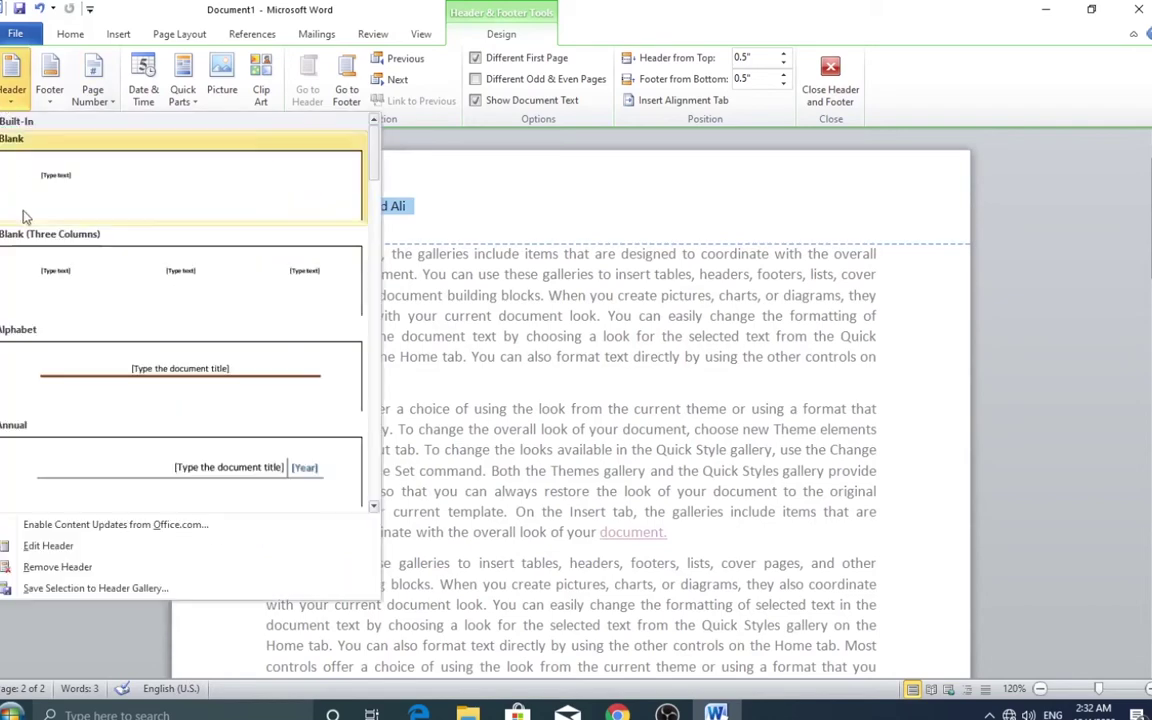
{"action": "left_click", "coordinate": [58, 567]}
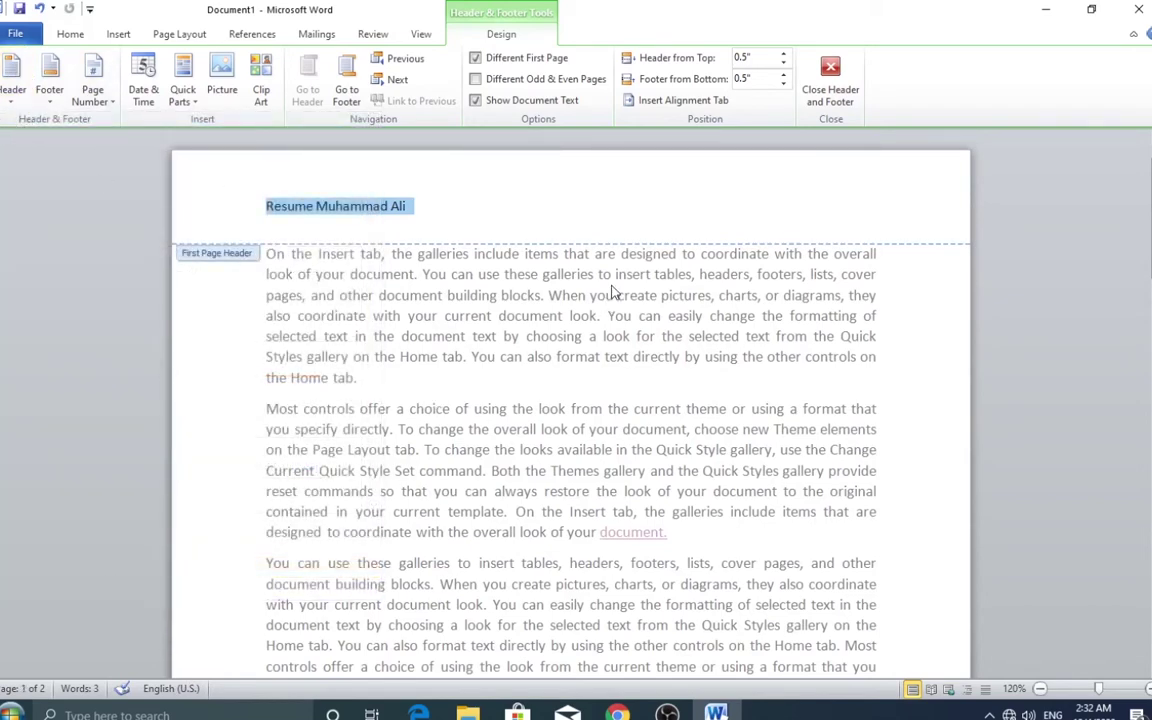
{"action": "key", "text": "Delete"}
Leave header editing and return to the top of page 1
{"action": "double_click", "coordinate": [366, 333]}
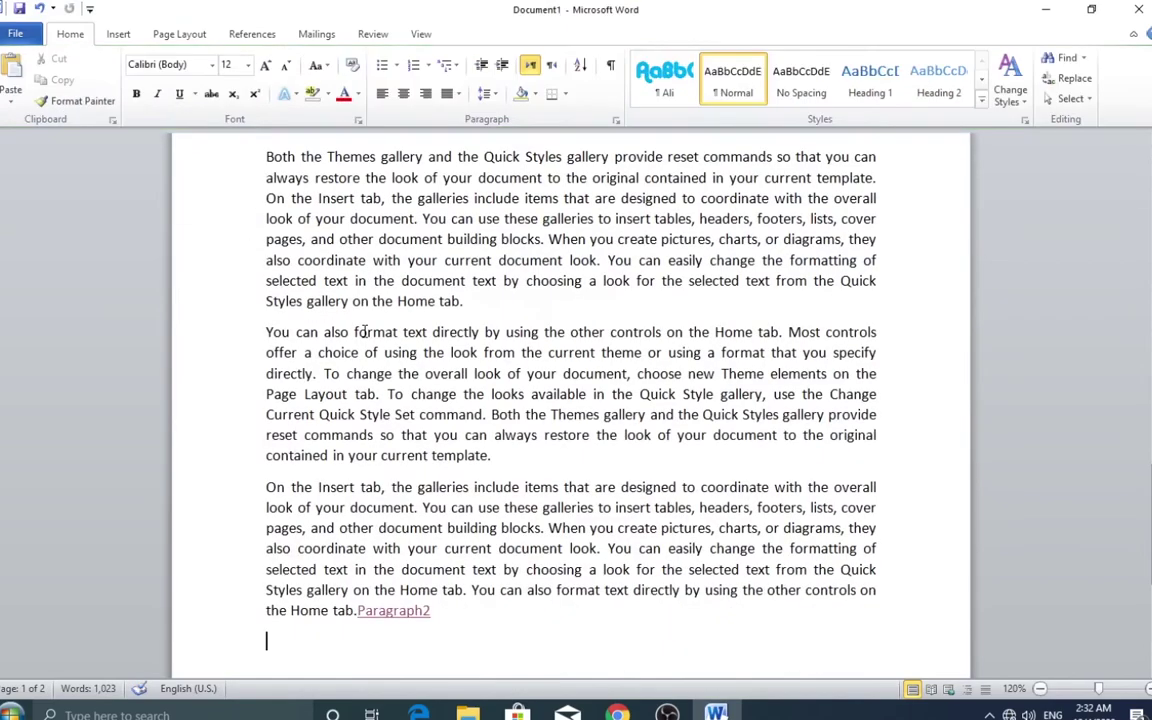
{"action": "scroll", "coordinate": [420, 345], "scroll_direction": "up", "scroll_amount": 2}
{"action": "scroll", "coordinate": [450, 352], "scroll_direction": "up", "scroll_amount": 3}
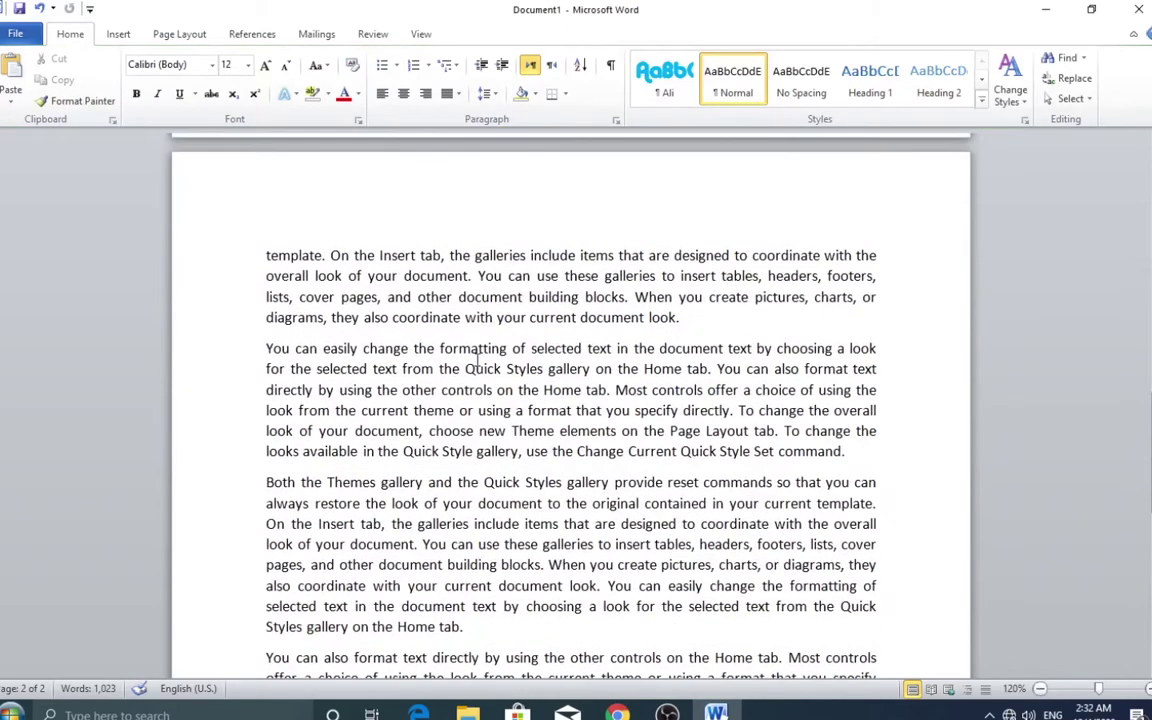
{"action": "scroll", "coordinate": [477, 360], "scroll_direction": "up", "scroll_amount": 5}
{"action": "scroll", "coordinate": [477, 360], "scroll_direction": "up", "scroll_amount": 5}
{"action": "scroll", "coordinate": [476, 358], "scroll_direction": "up", "scroll_amount": 5}
{"action": "scroll", "coordinate": [474, 356], "scroll_direction": "up", "scroll_amount": 3}
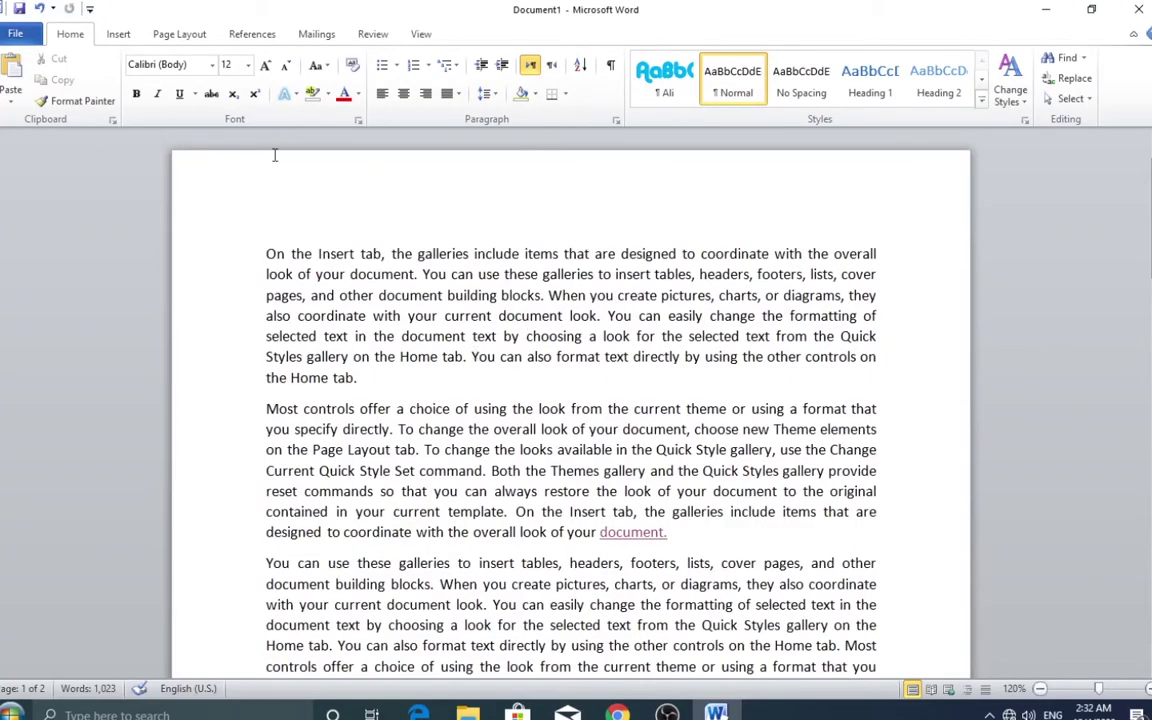
Join the paragraphs after 'Home tab.', 'document.' and 'blocks.' and remove the space after 'directly.'
{"action": "left_click", "coordinate": [120, 36]}
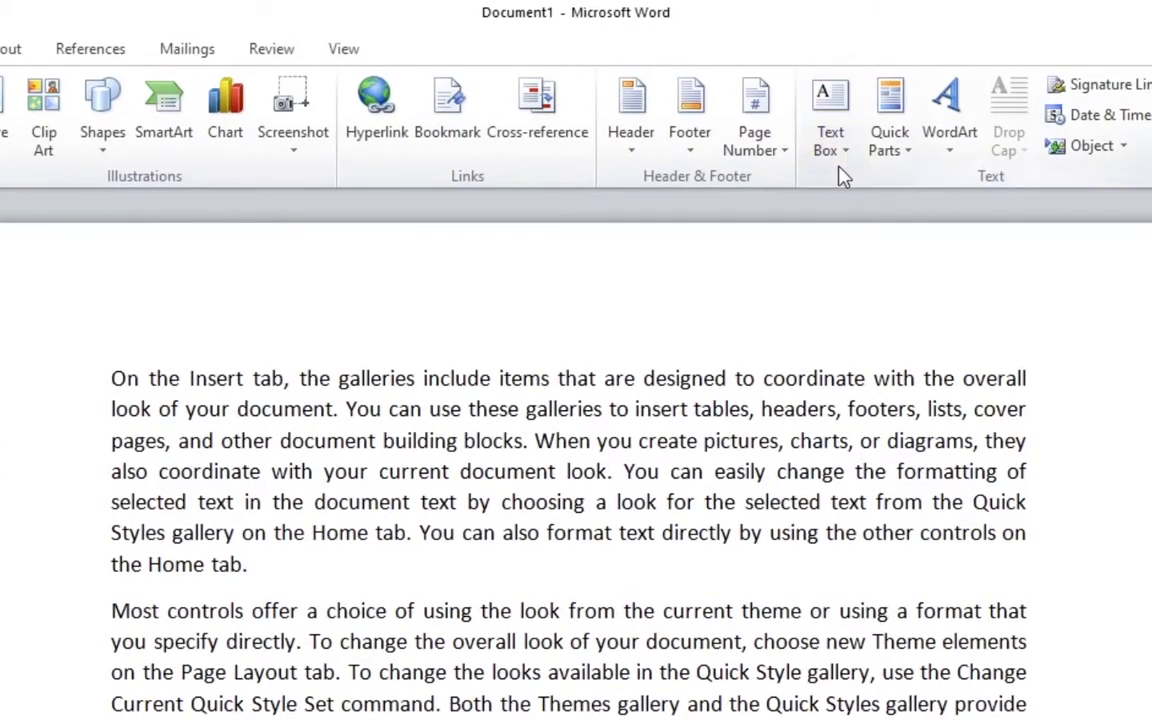
{"action": "left_click", "coordinate": [250, 565]}
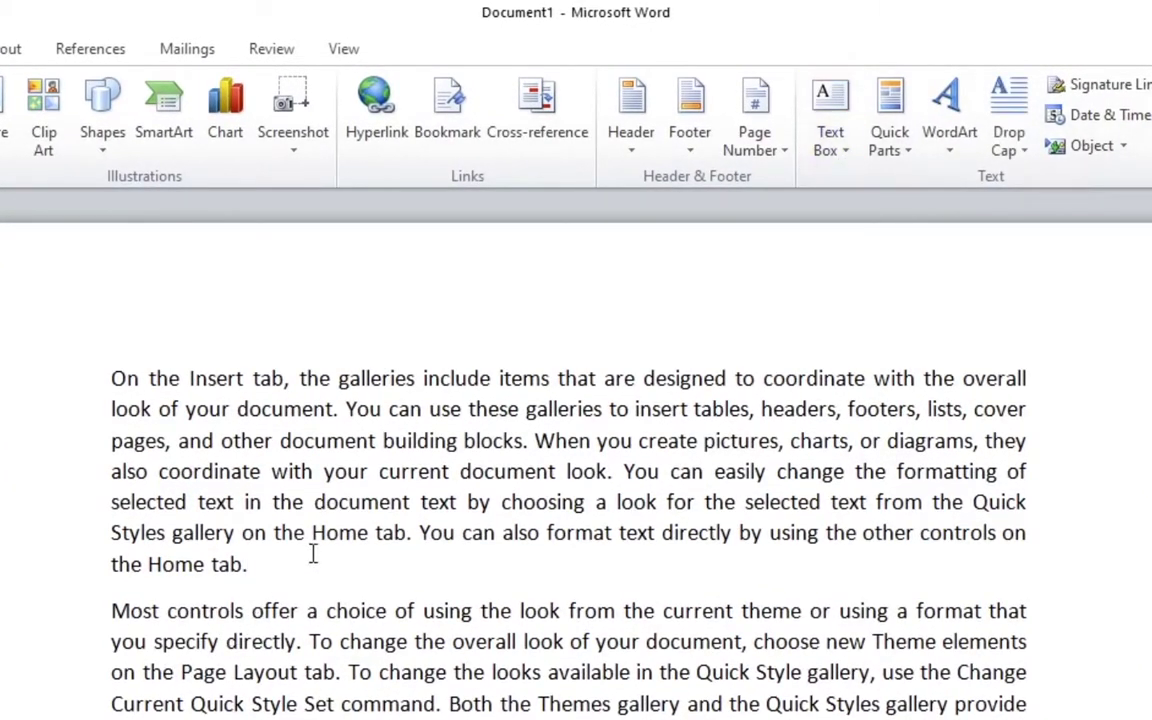
{"action": "key", "text": "Delete"}
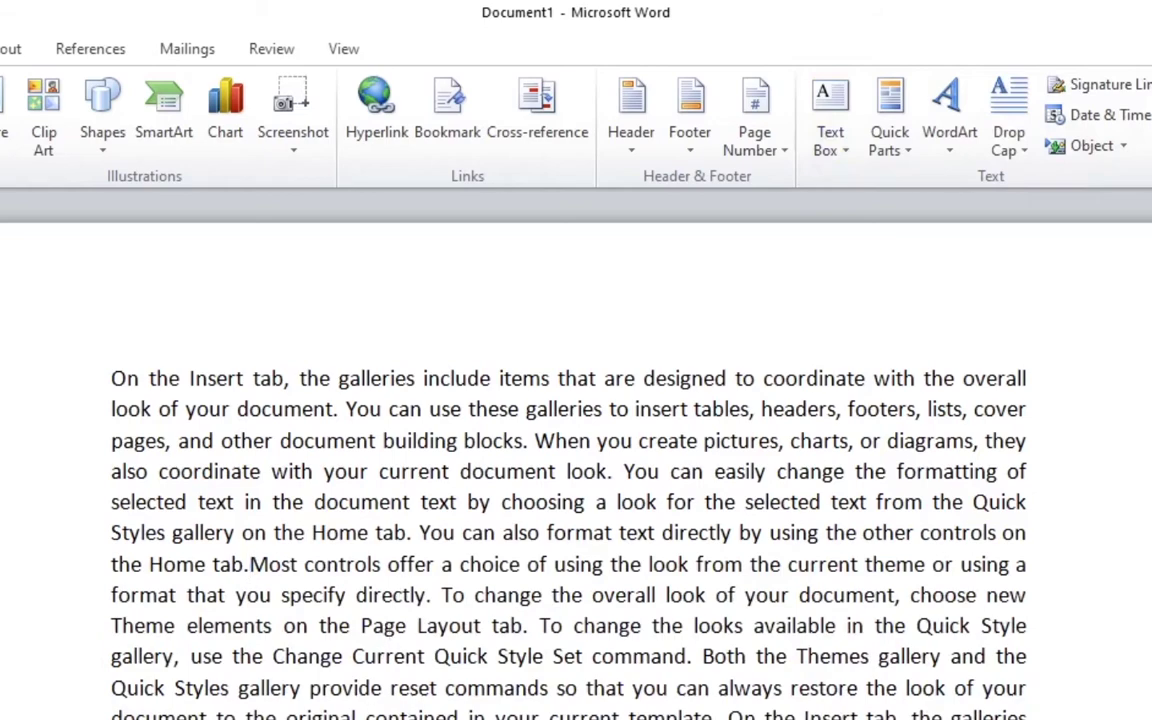
{"action": "scroll", "coordinate": [568, 450], "scroll_direction": "down", "scroll_amount": 3}
{"action": "left_click", "coordinate": [950, 610]}
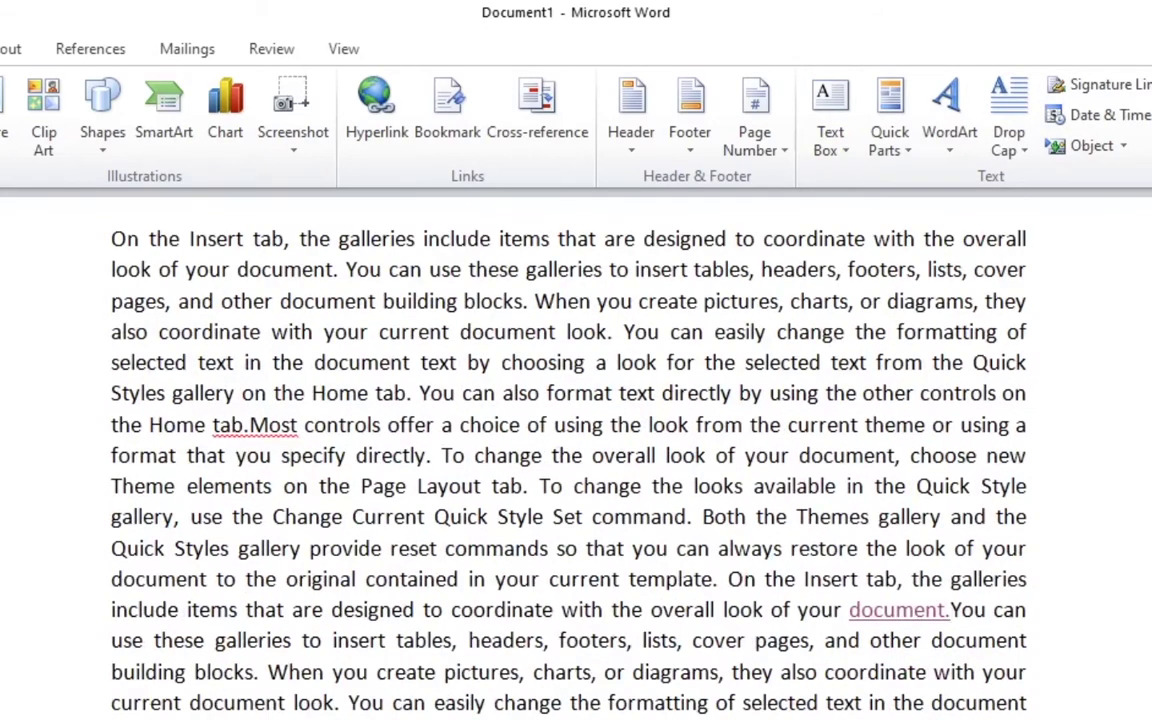
{"action": "scroll", "coordinate": [931, 689], "scroll_direction": "down", "scroll_amount": 4}
{"action": "left_click", "coordinate": [1004, 447]}
{"action": "key", "text": "Delete"}
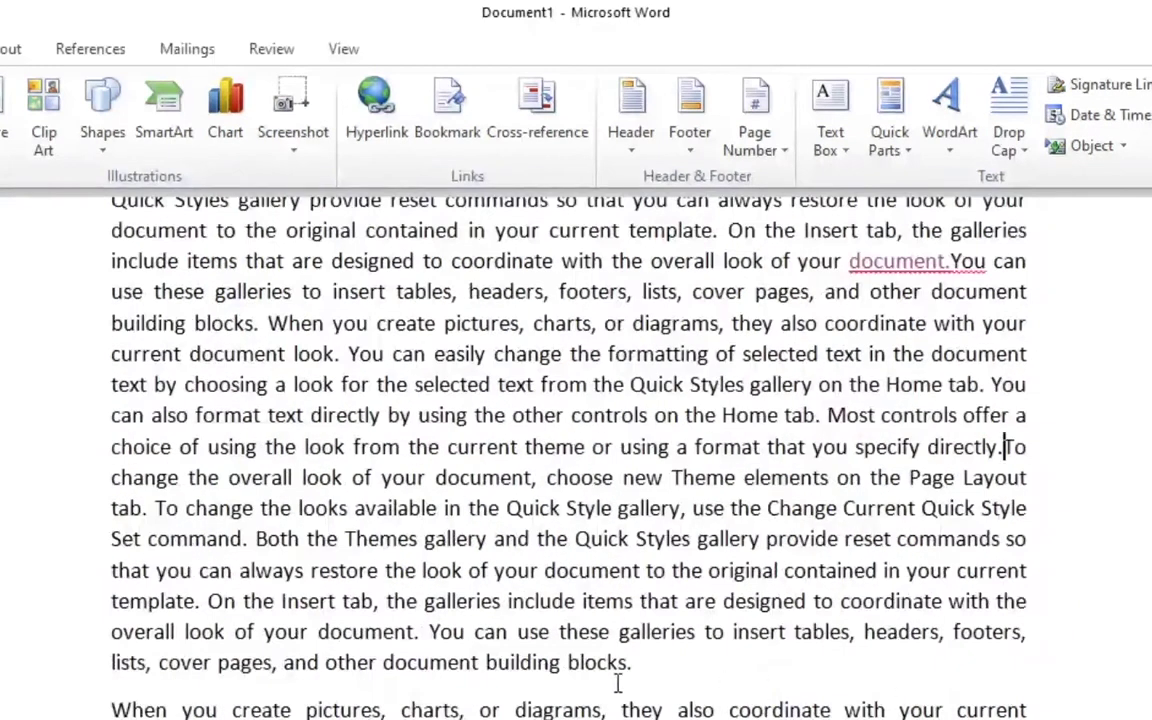
{"action": "left_click", "coordinate": [638, 663]}
{"action": "key", "text": "Delete"}
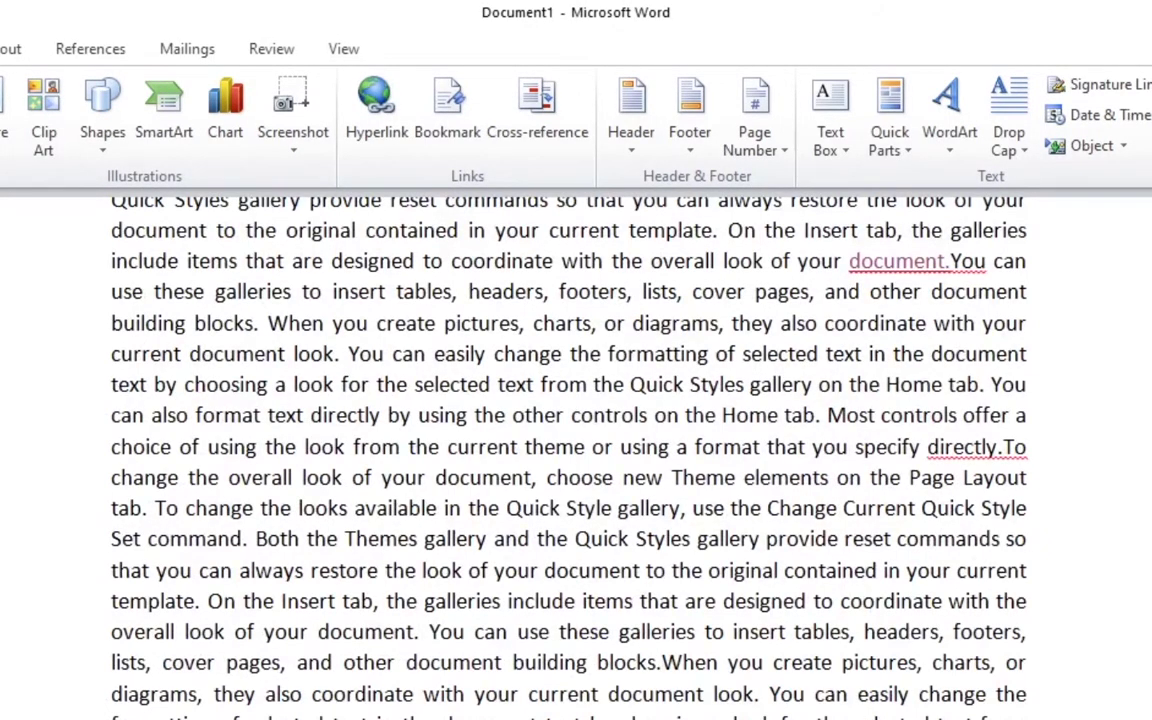
{"action": "scroll", "coordinate": [722, 716], "scroll_direction": "up", "scroll_amount": 5}
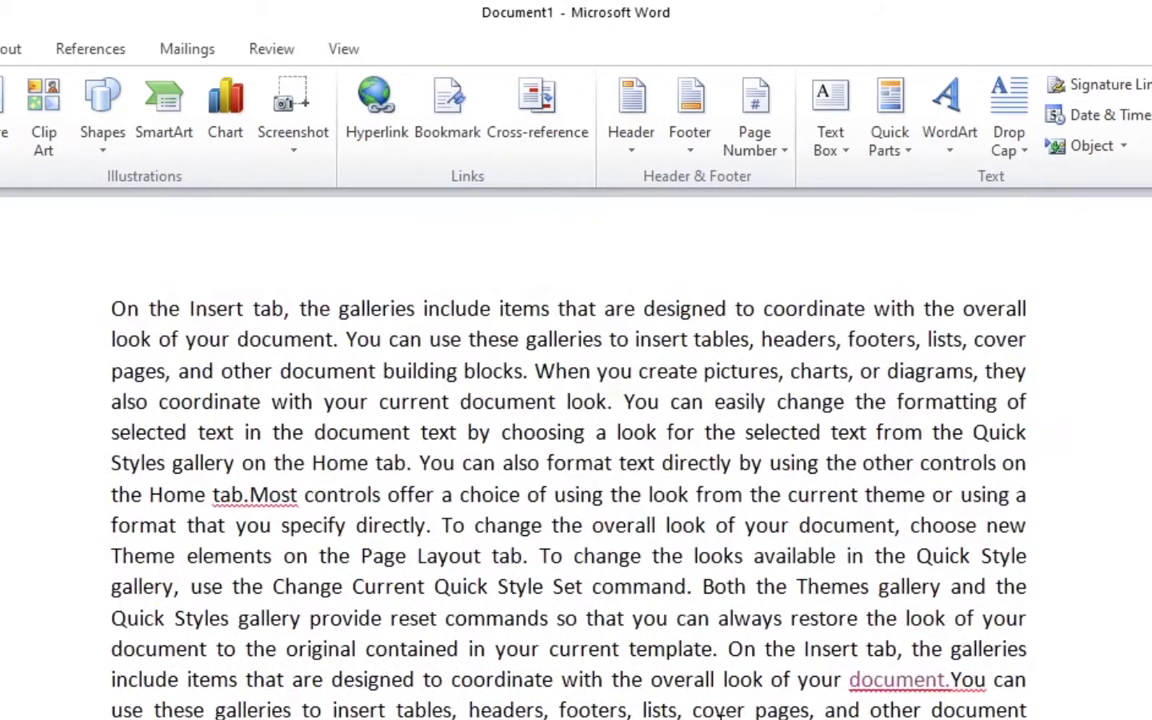
Insert the Braces Quote 2 text box from the Text Box gallery
{"action": "left_click", "coordinate": [846, 157]}
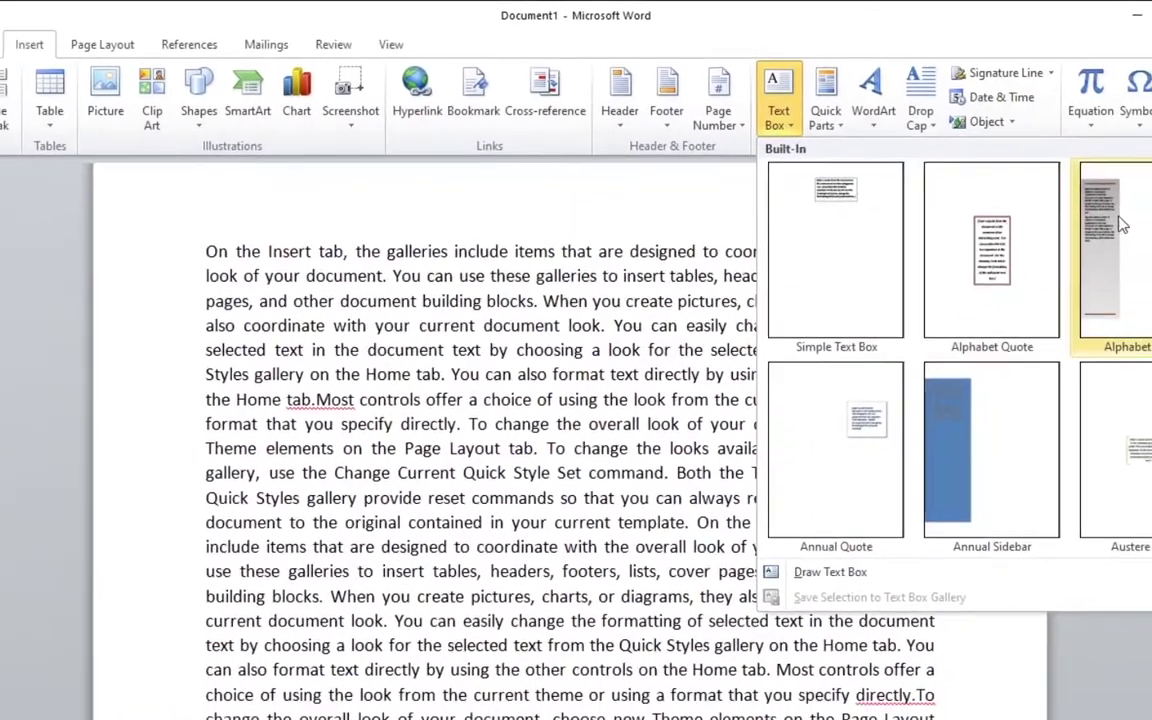
{"action": "scroll", "coordinate": [944, 320], "scroll_direction": "down", "scroll_amount": 1}
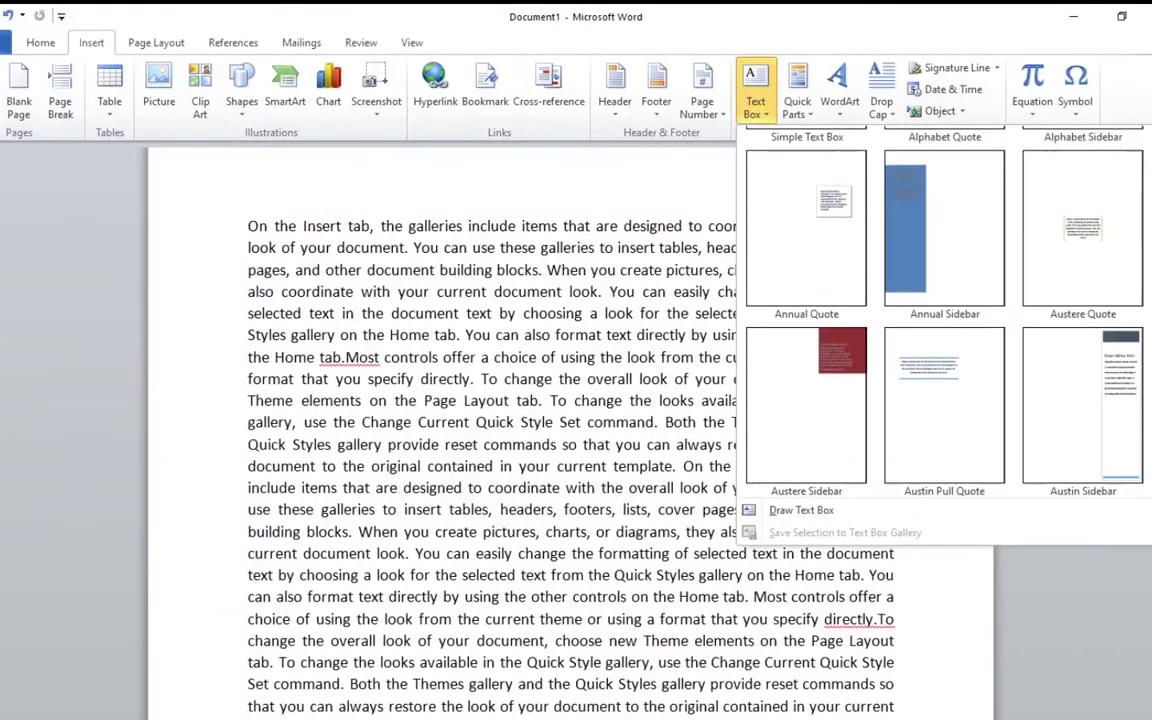
{"action": "scroll", "coordinate": [944, 320], "scroll_direction": "down", "scroll_amount": 1}
{"action": "scroll", "coordinate": [944, 320], "scroll_direction": "down", "scroll_amount": 1}
{"action": "scroll", "coordinate": [944, 320], "scroll_direction": "down", "scroll_amount": 1}
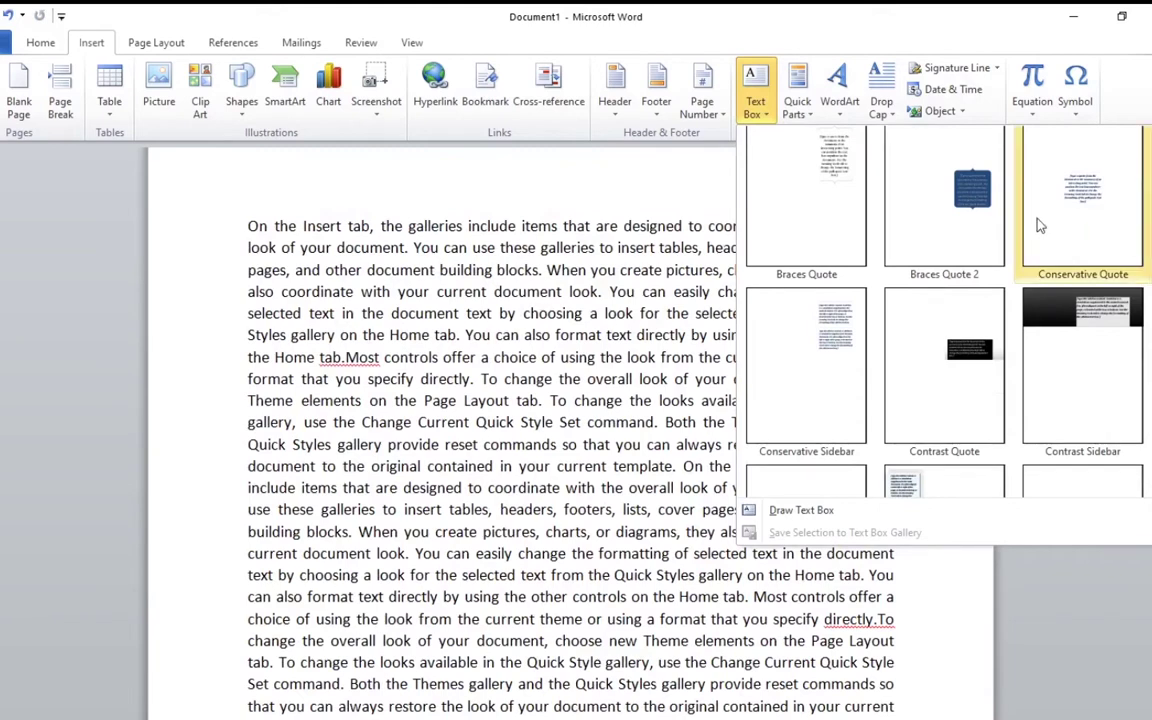
{"action": "left_click", "coordinate": [975, 192]}
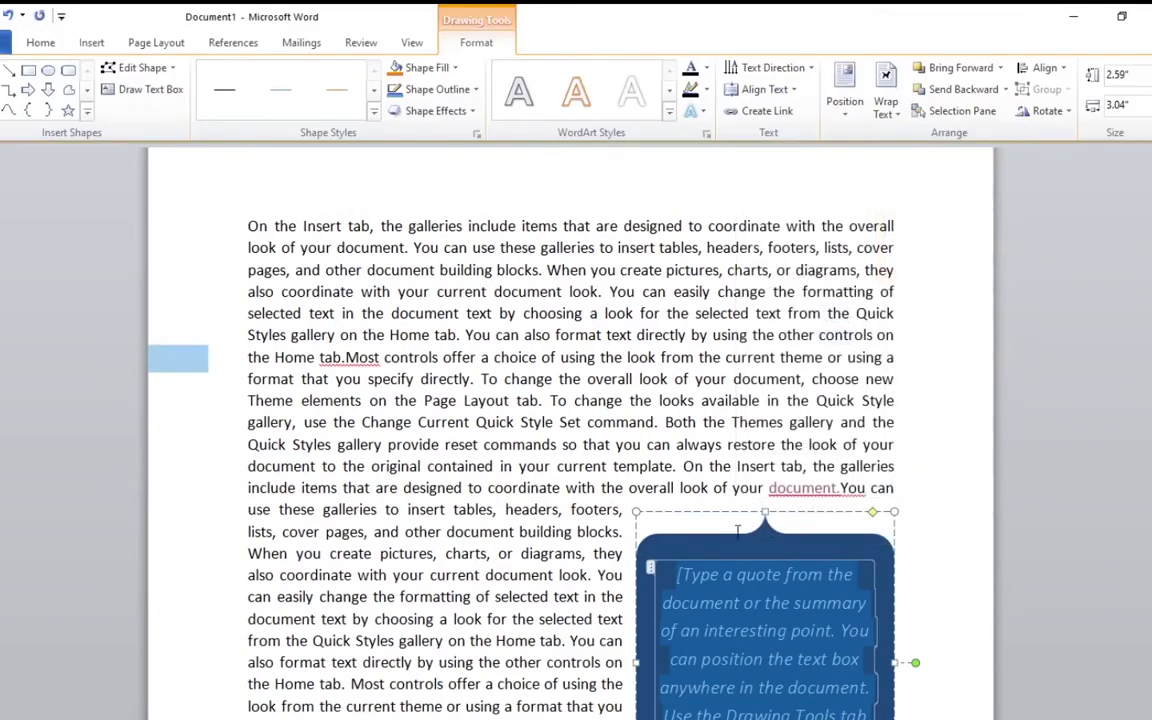
Move the pull quote into the body text, set Tight wrapping, and nudge it into place
{"action": "mouse_move", "coordinate": [772, 510]}
{"action": "left_mouse_down"}
{"action": "mouse_move", "coordinate": [543, 380]}
{"action": "mouse_move", "coordinate": [576, 378]}
{"action": "left_mouse_up"}
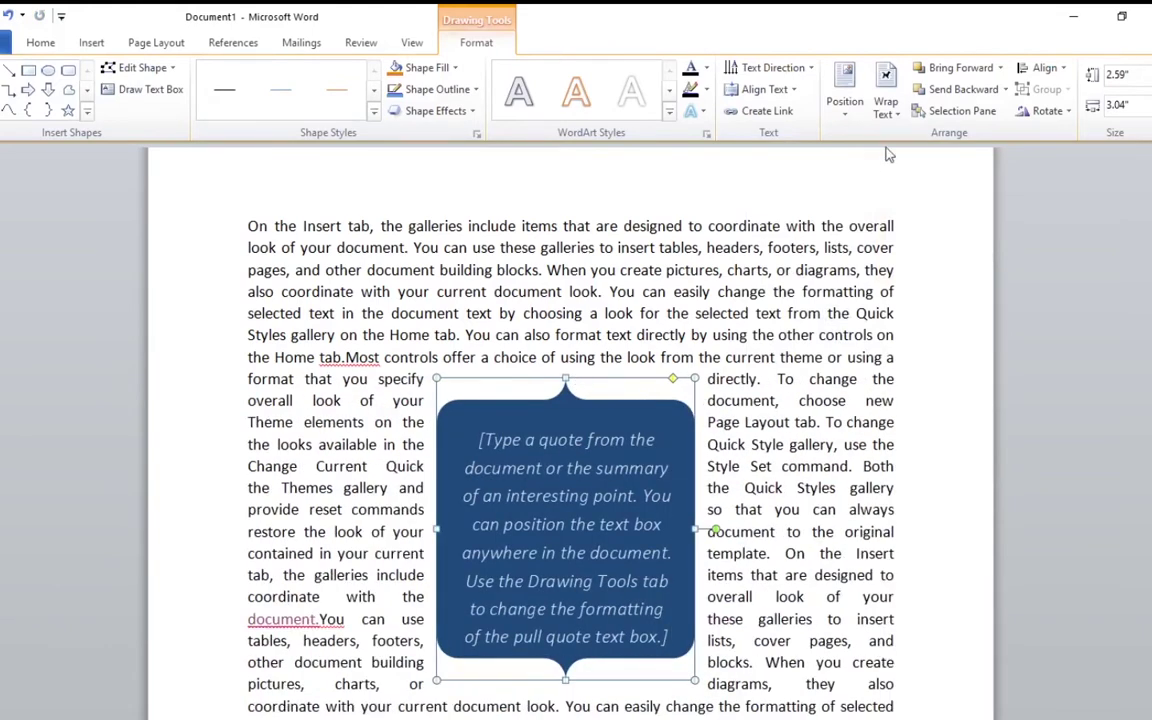
{"action": "left_click", "coordinate": [887, 108]}
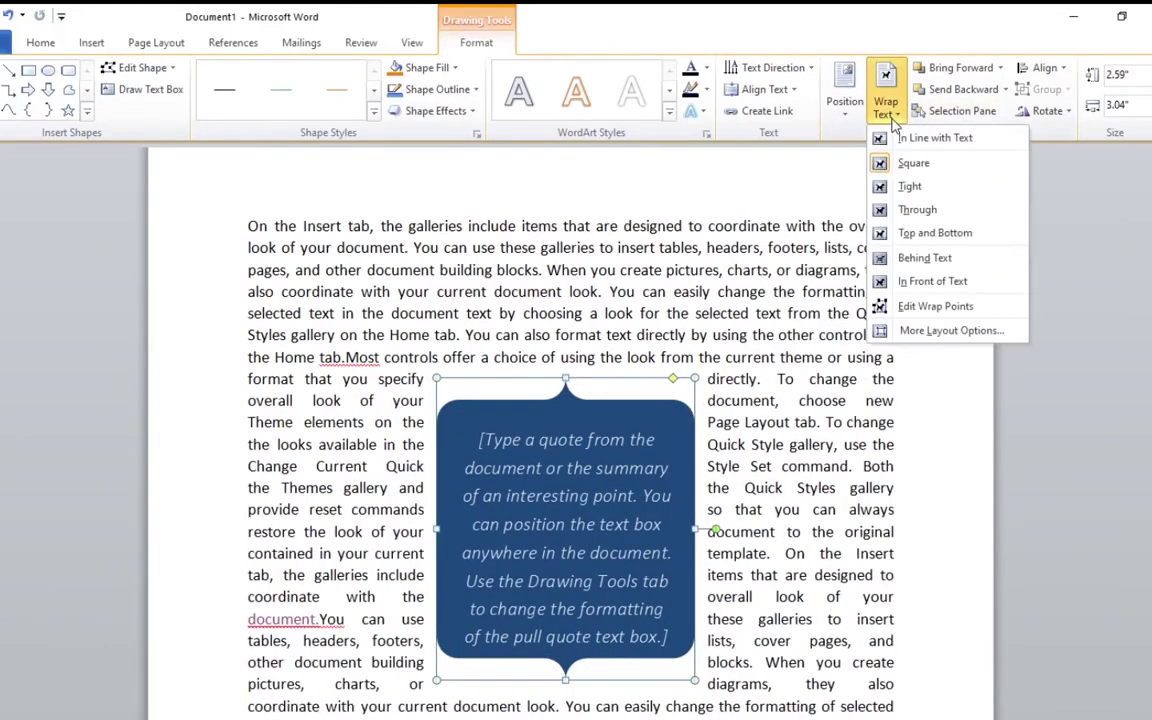
{"action": "left_click", "coordinate": [912, 187]}
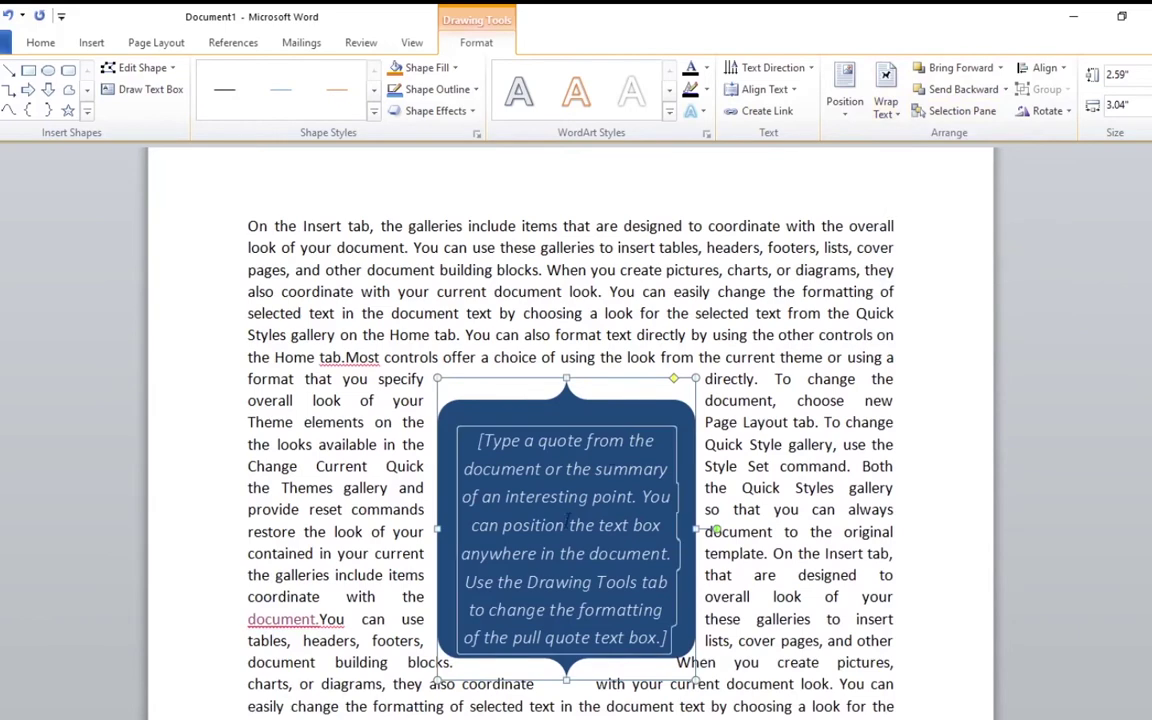
{"action": "scroll", "coordinate": [487, 434], "scroll_direction": "down", "scroll_amount": 2}
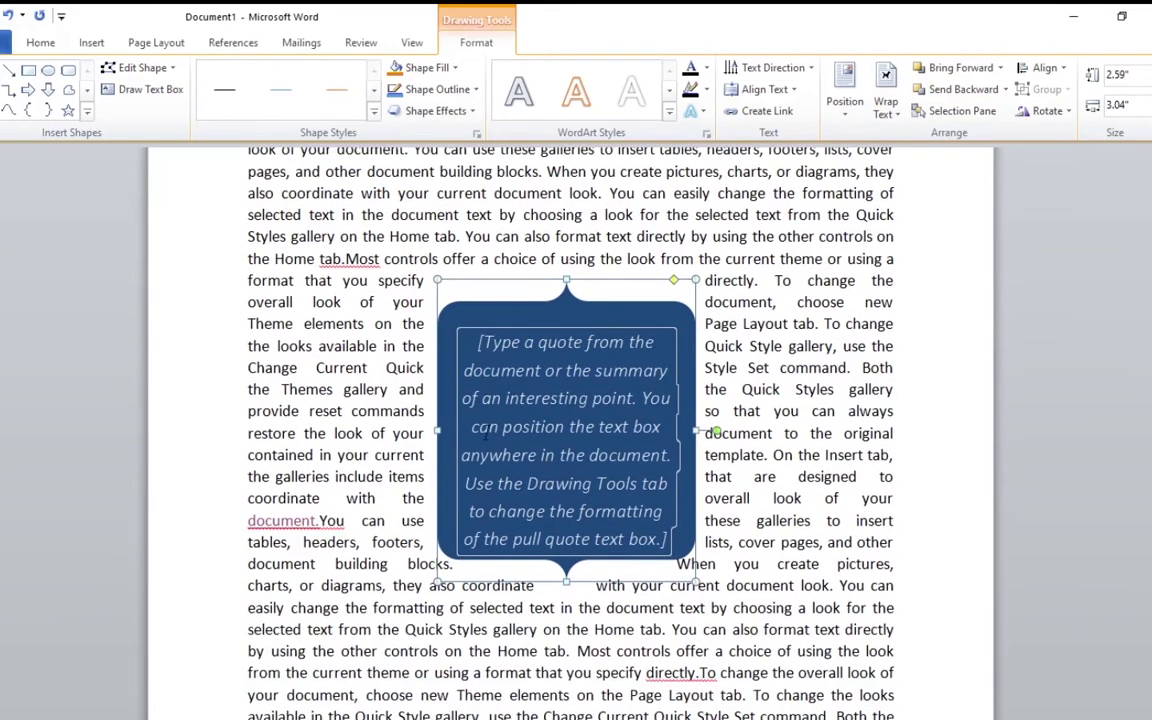
{"action": "left_click_drag", "start_coordinate": [483, 350], "coordinate": [487, 355]}
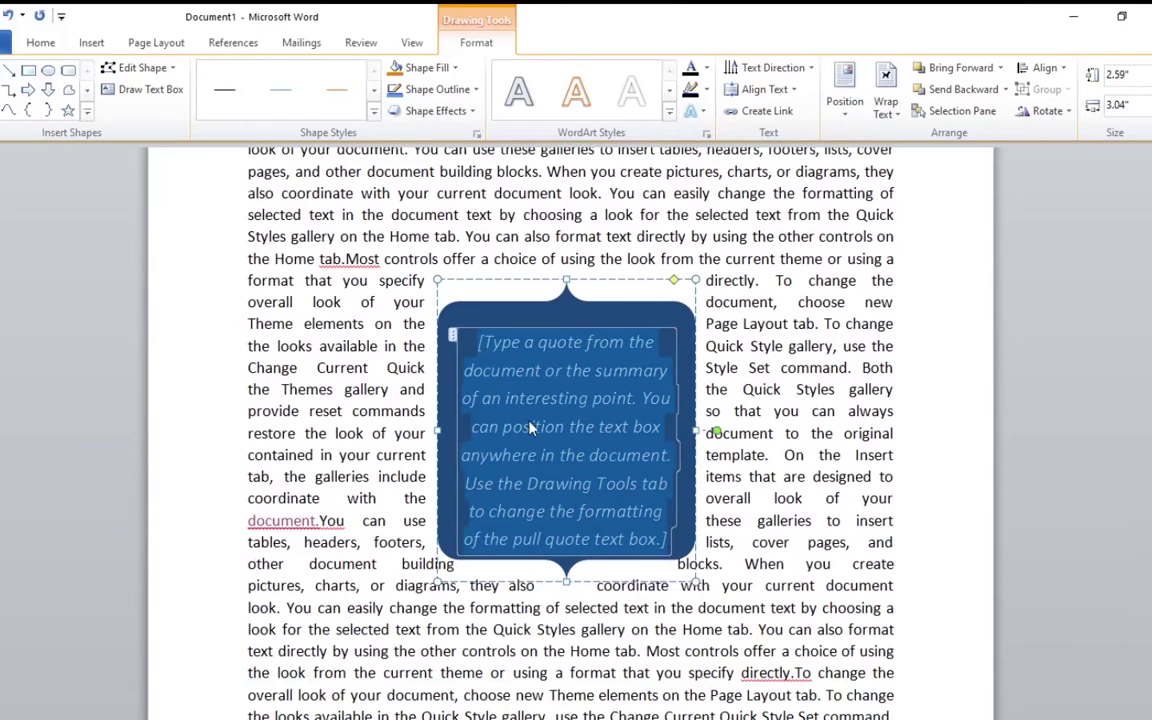
{"action": "type", "text": "Sindh Pakist"}
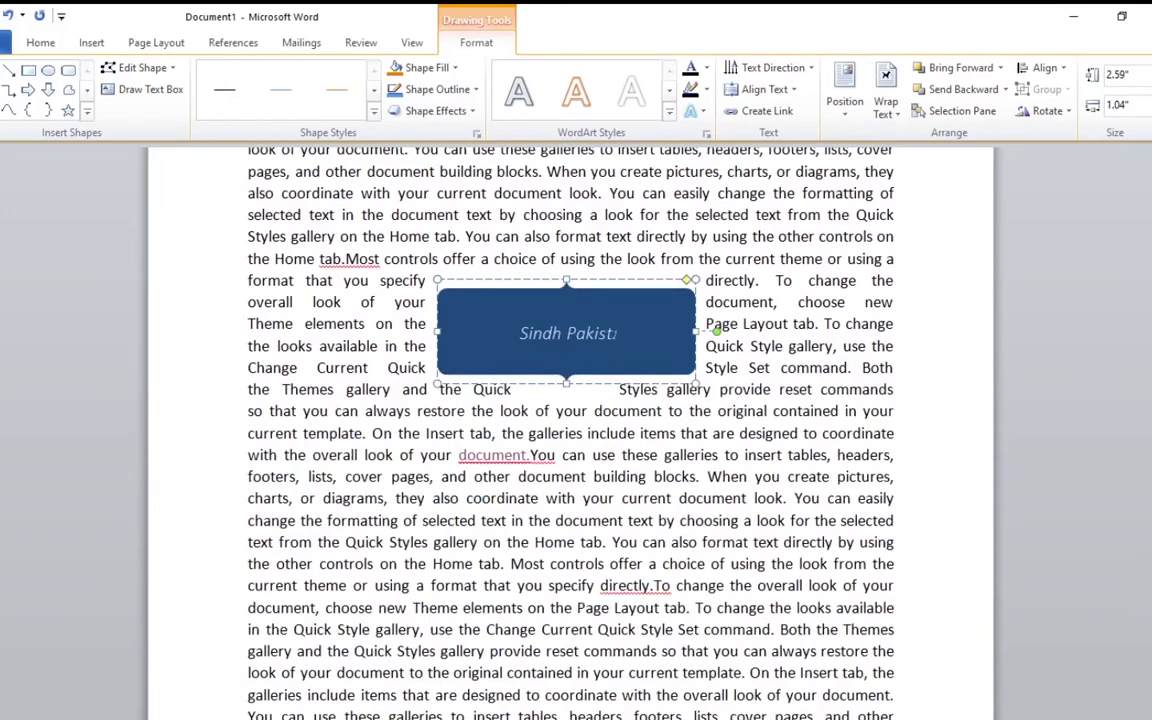
{"action": "type", "text": "an "}
{"action": "type", "text": "Webnis"}
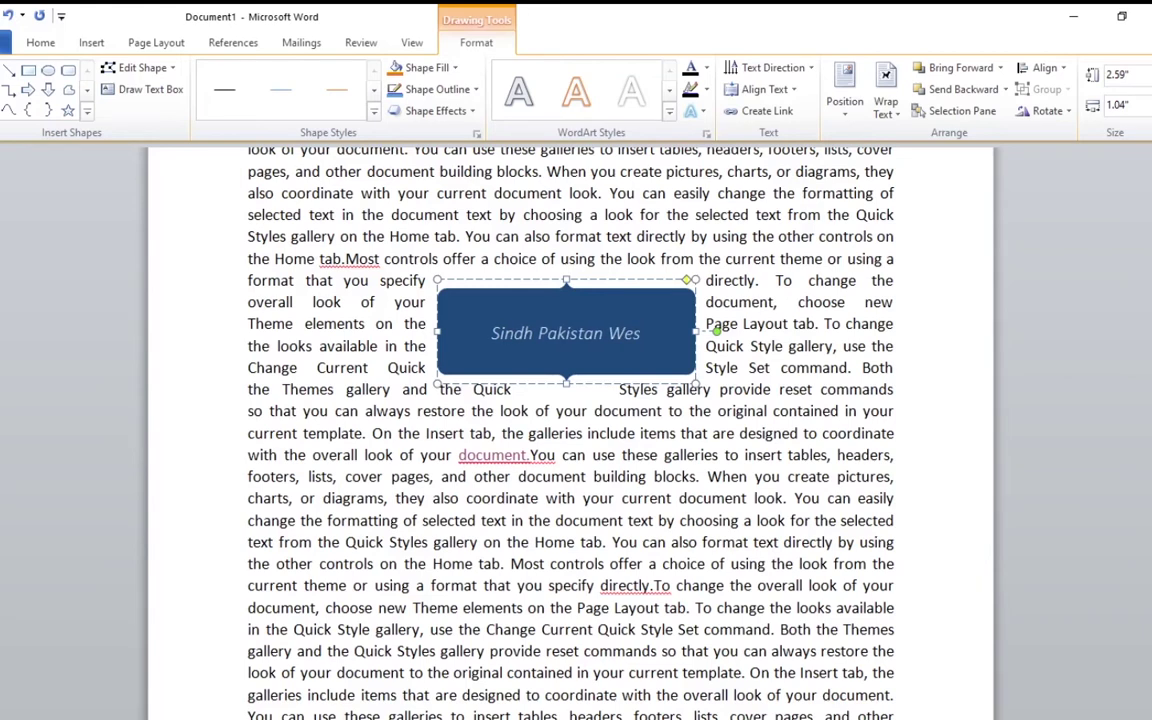
{"action": "key", "text": "BackSpace"}
{"action": "type", "text": "bnist"}
{"action": "key", "text": "BackSpace"}
{"action": "key", "text": "BackSpace"}
{"action": "key", "text": "BackSpace"}
{"action": "key", "text": "BackSpace"}
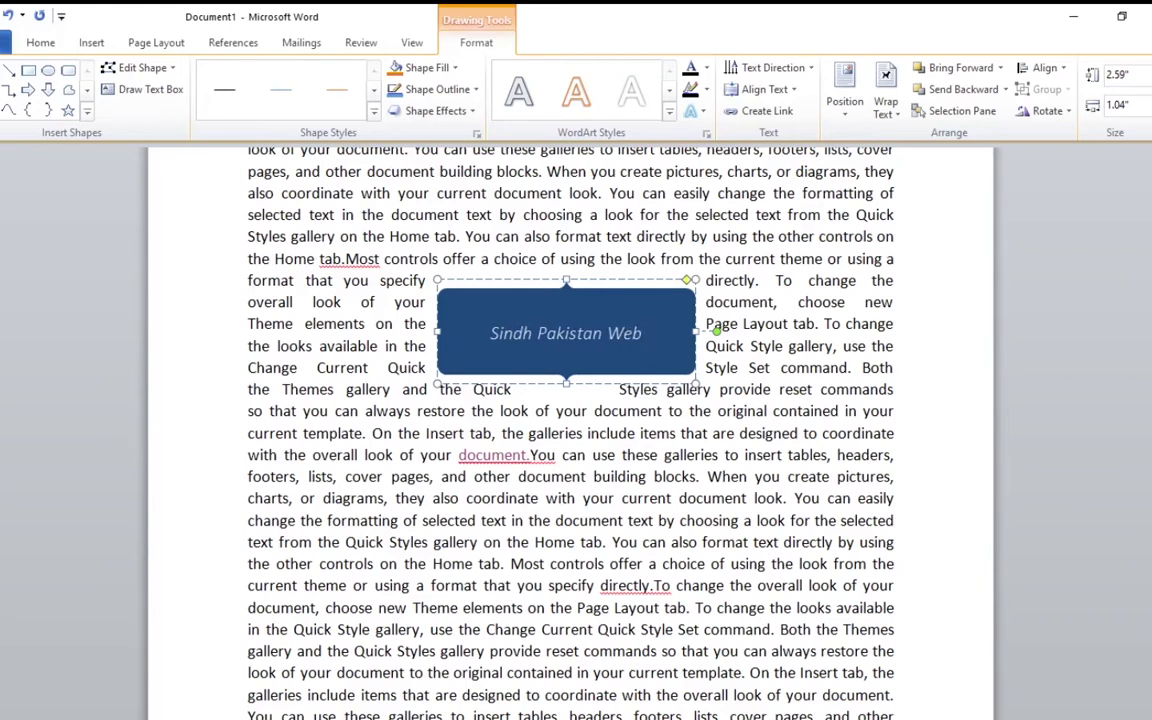
{"action": "type", "text": "site"}
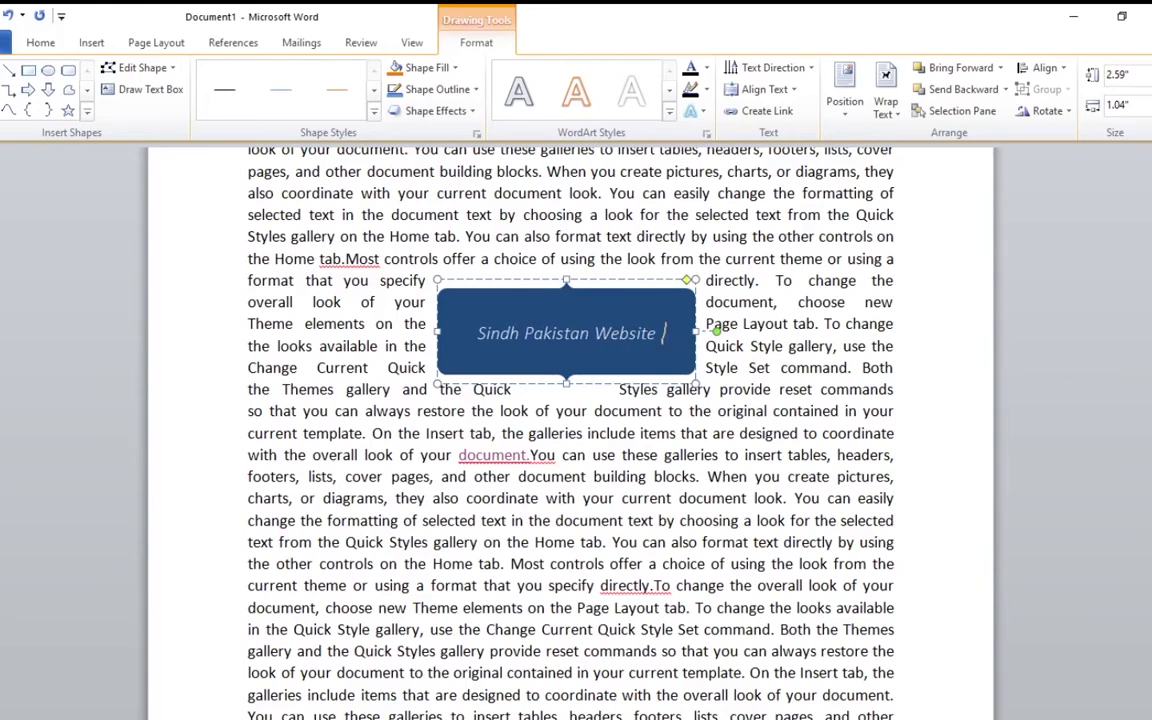
{"action": "key", "text": "Return"}
{"action": "type", "text": "w"}
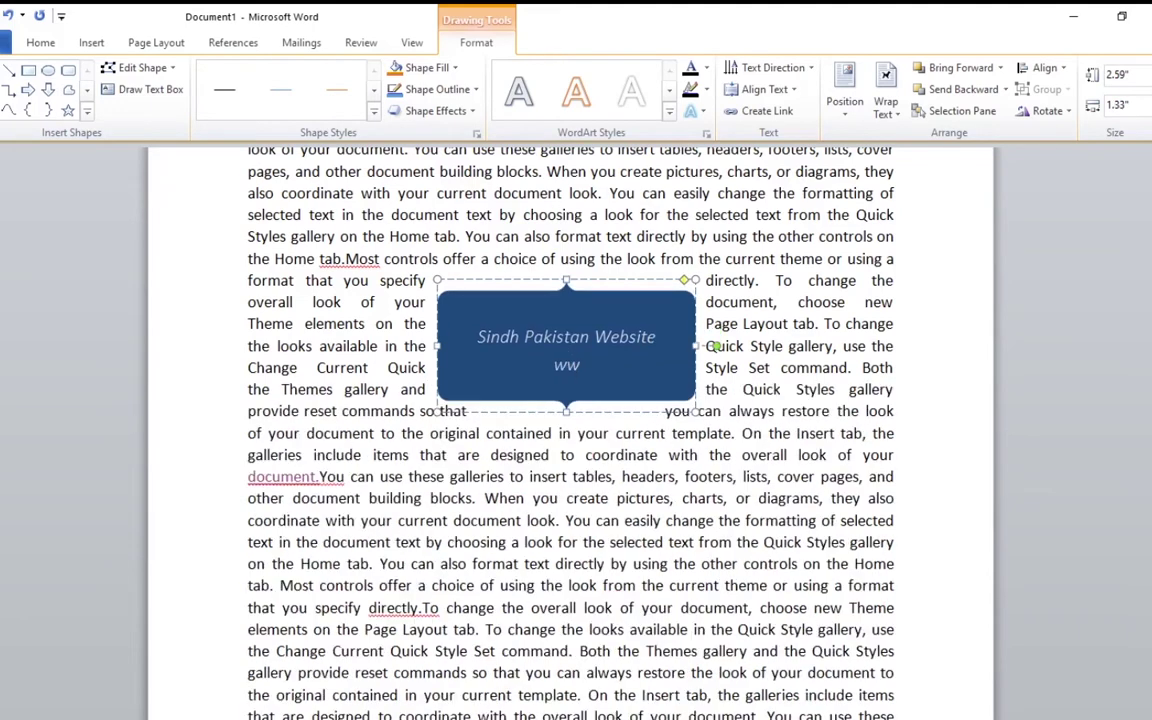
{"action": "type", "text": "w.sidh"}
{"action": "key", "text": "BackSpace"}
{"action": "key", "text": "BackSpace"}
{"action": "type", "text": "ndhpakistanlco"}
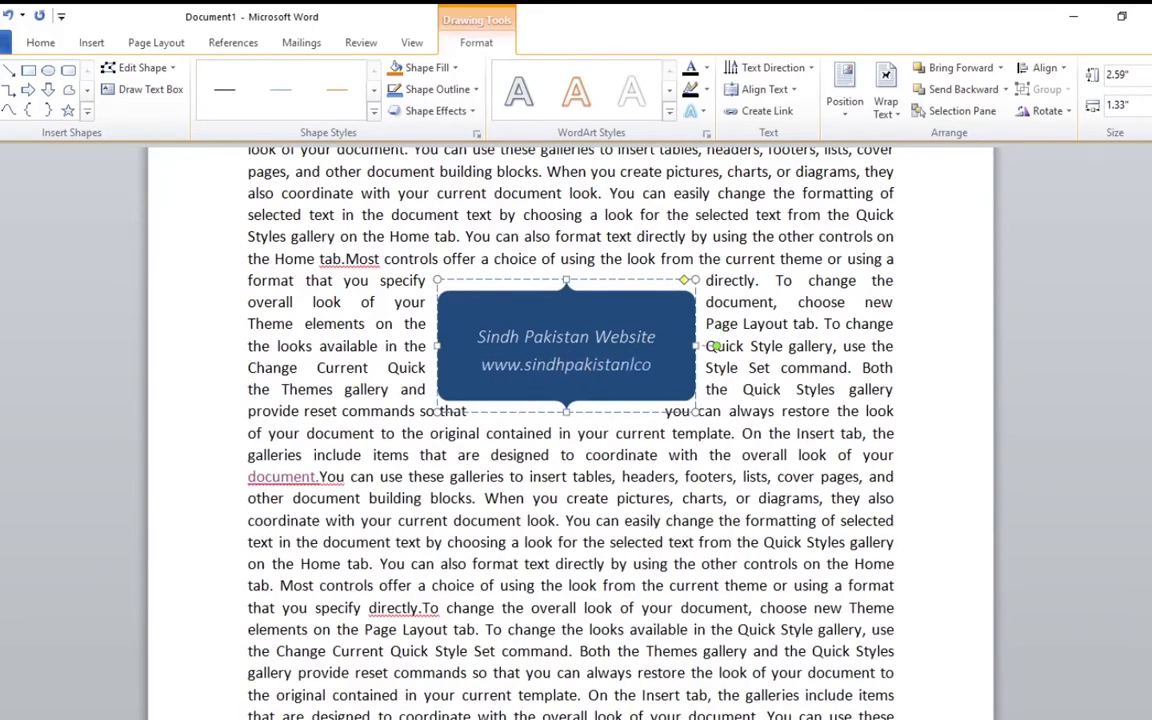
{"action": "key", "text": "BackSpace"}
{"action": "key", "text": "BackSpace"}
{"action": "key", "text": "BackSpace"}
{"action": "type", "text": ".com"}
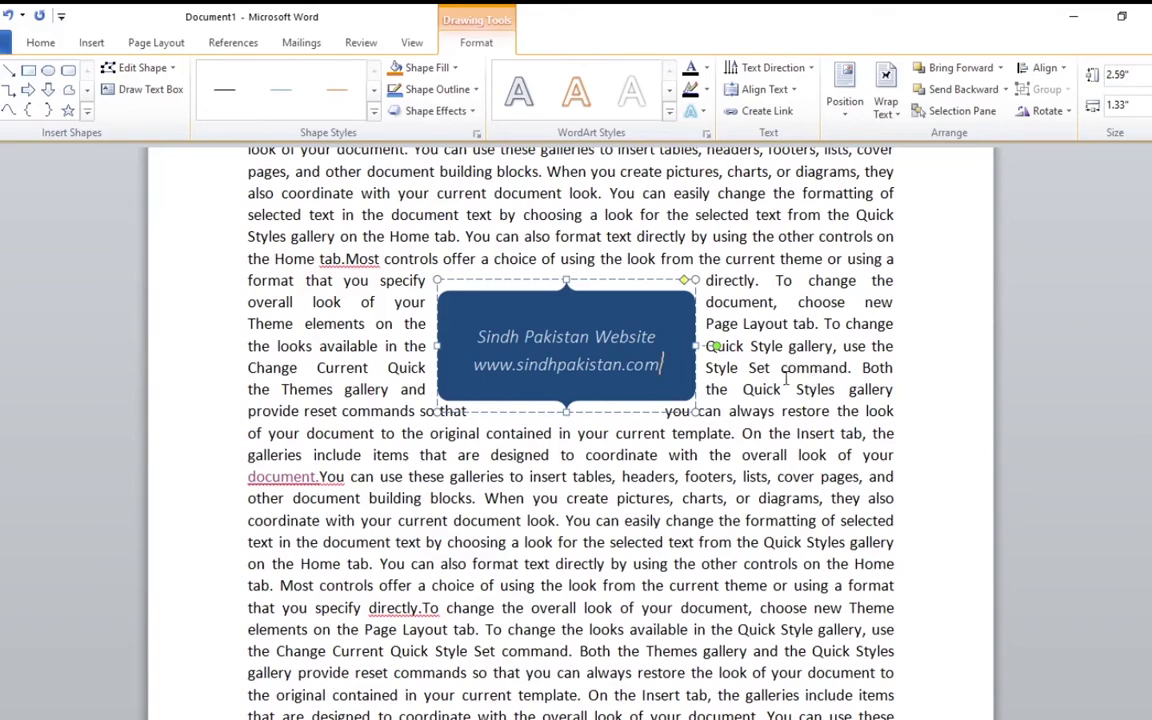
{"action": "scroll", "coordinate": [786, 378], "scroll_direction": "up", "scroll_amount": 1}
{"action": "scroll", "coordinate": [786, 378], "scroll_direction": "up", "scroll_amount": 2}
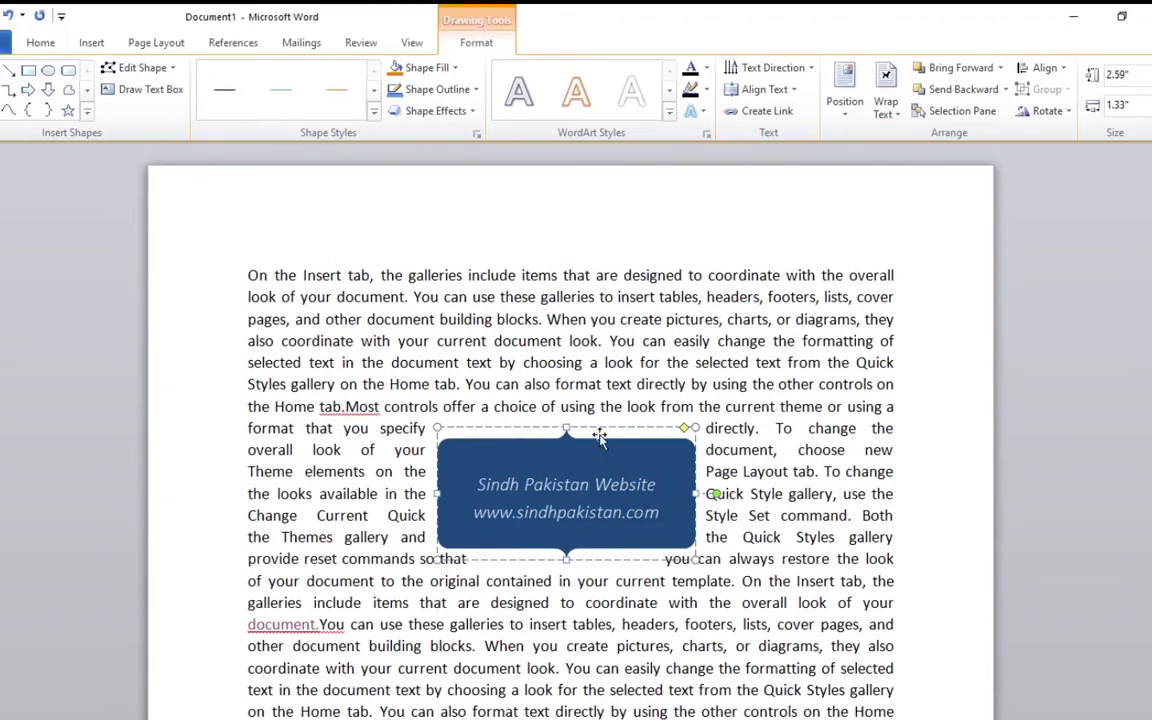
Delete the pull-quote box and add an empty paragraph at the top of page 1
{"action": "left_click", "coordinate": [602, 428]}
{"action": "key", "text": "Delete"}
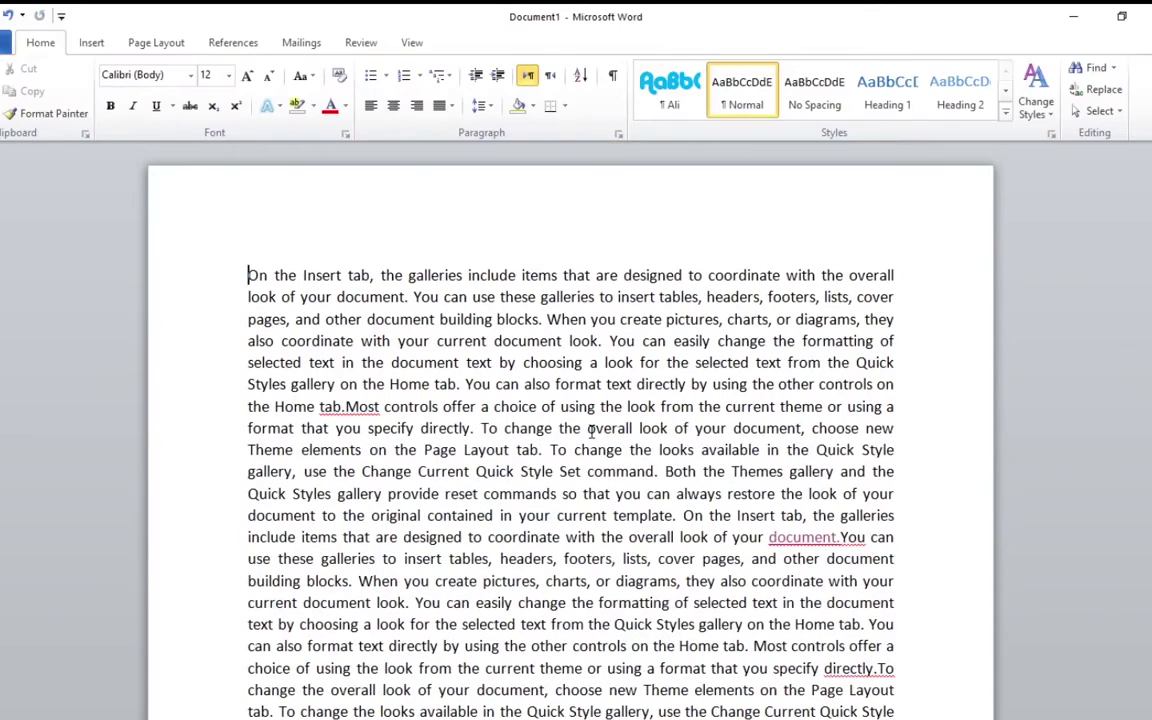
{"action": "left_click", "coordinate": [92, 43]}
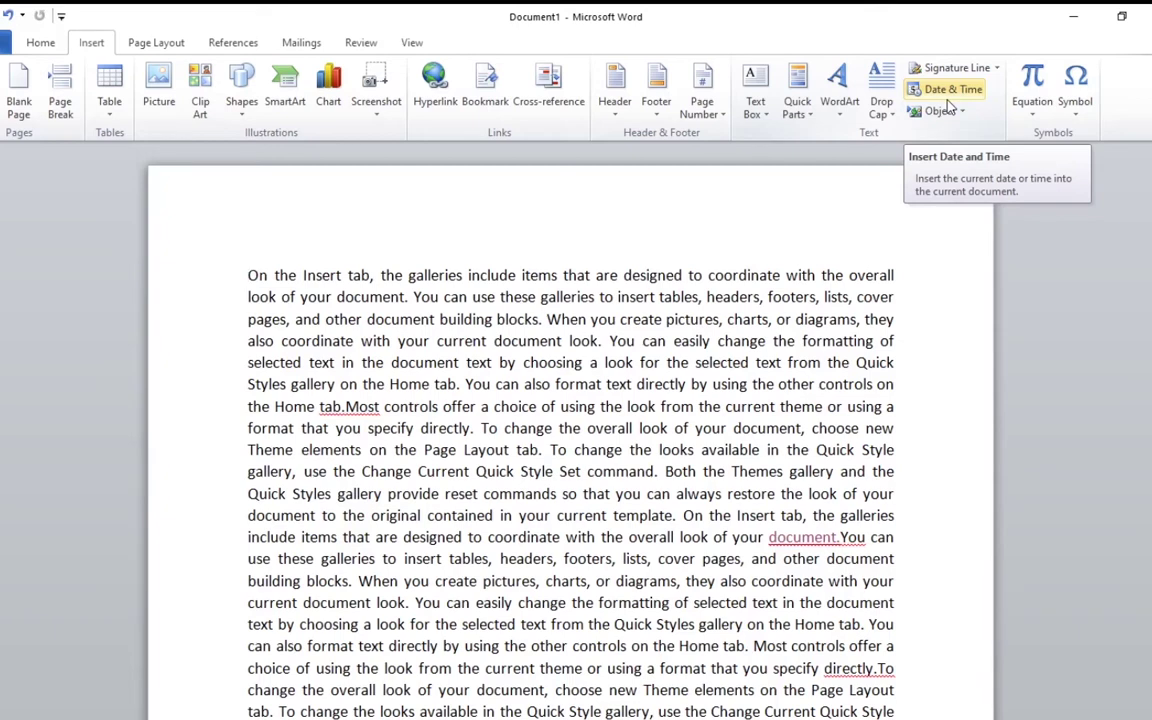
{"action": "key", "text": "Return"}
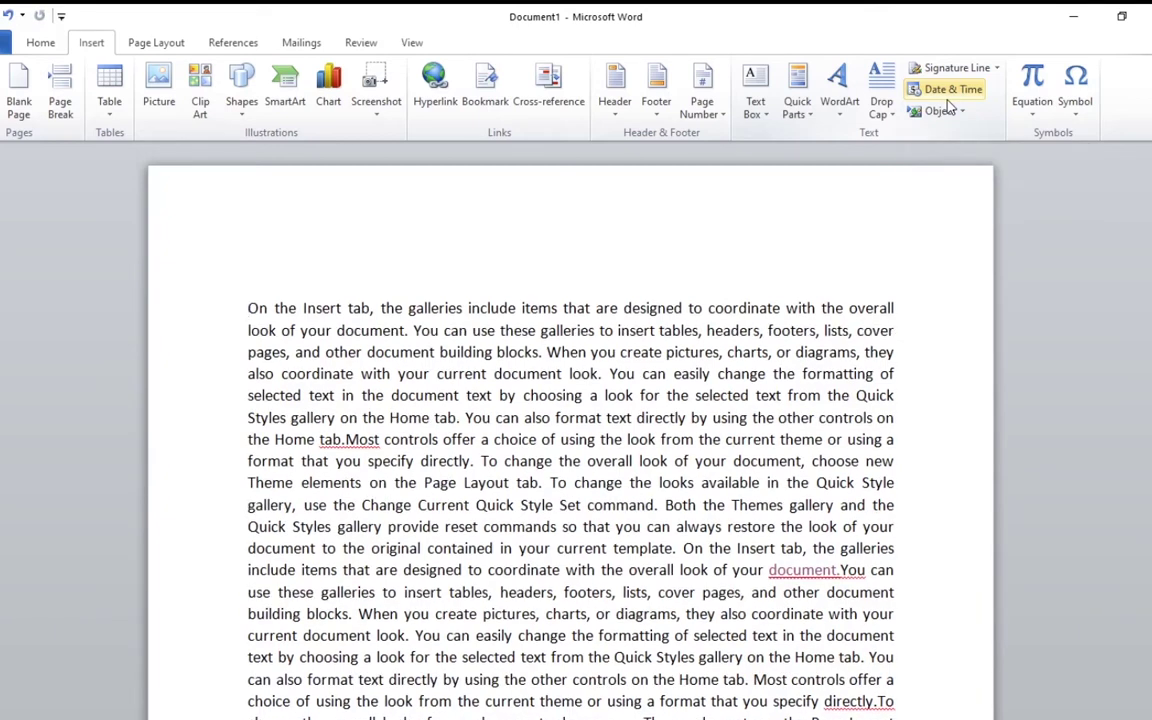
{"action": "left_click", "coordinate": [250, 277]}
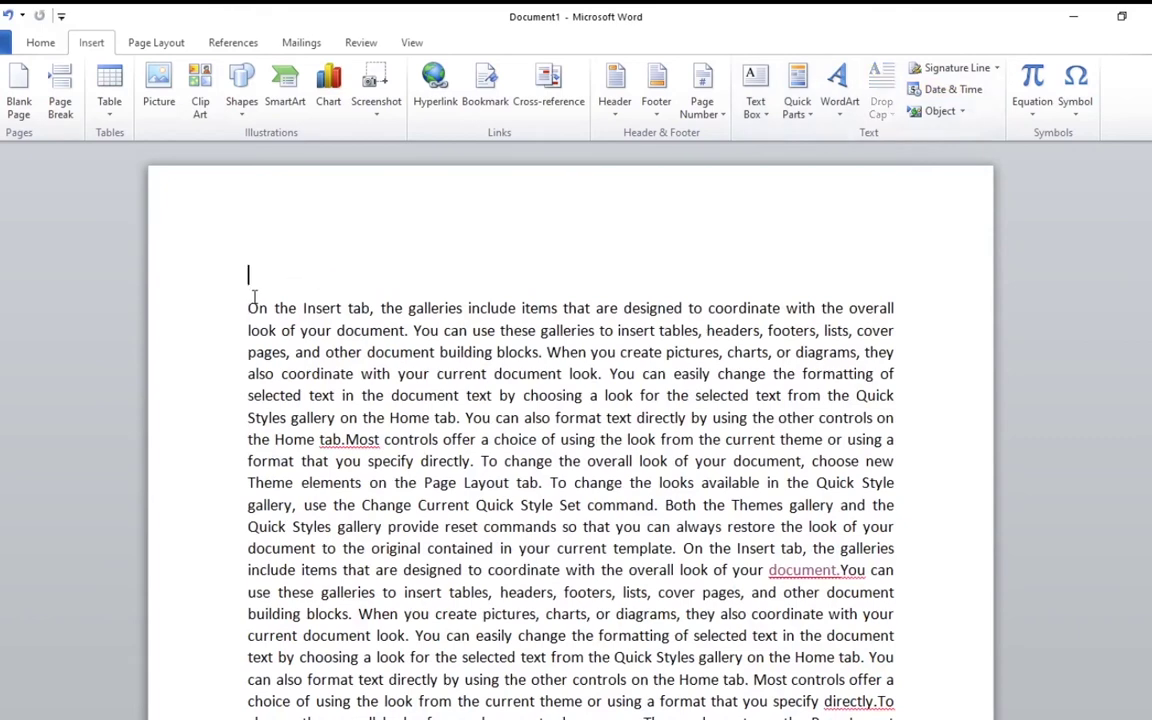
Insert the auto-updating date 'Friday, December 4, 2020' on the first line above the body text
{"action": "left_click", "coordinate": [951, 92]}
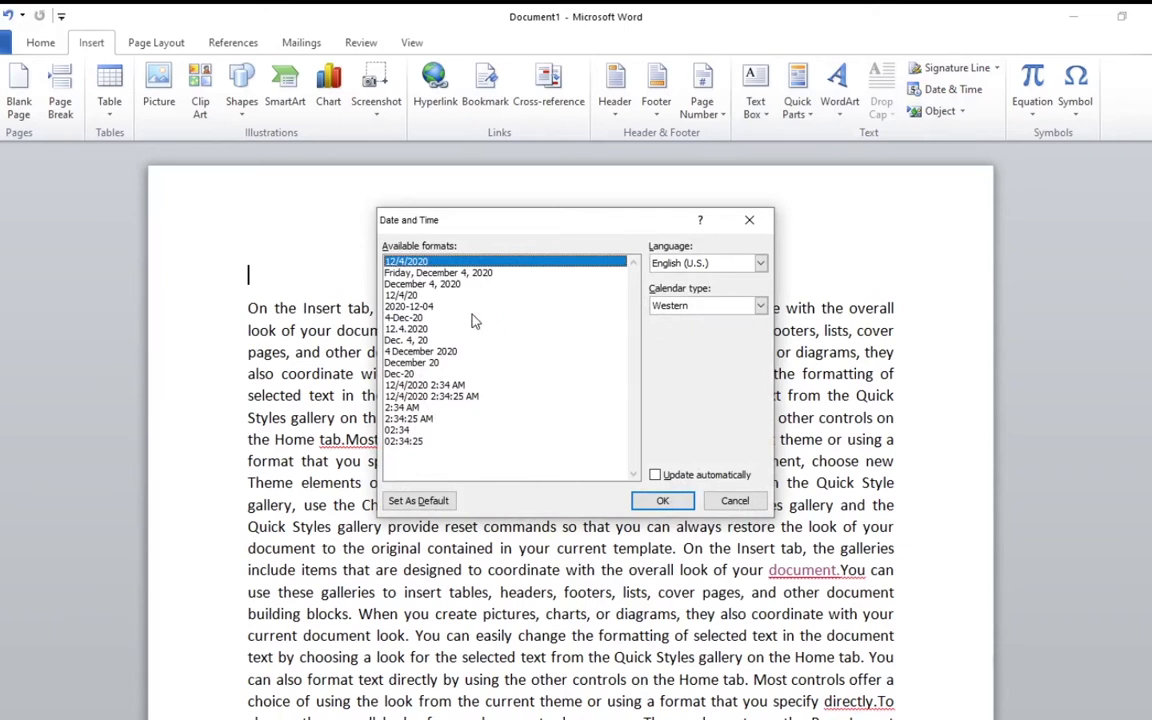
{"action": "left_click", "coordinate": [472, 273]}
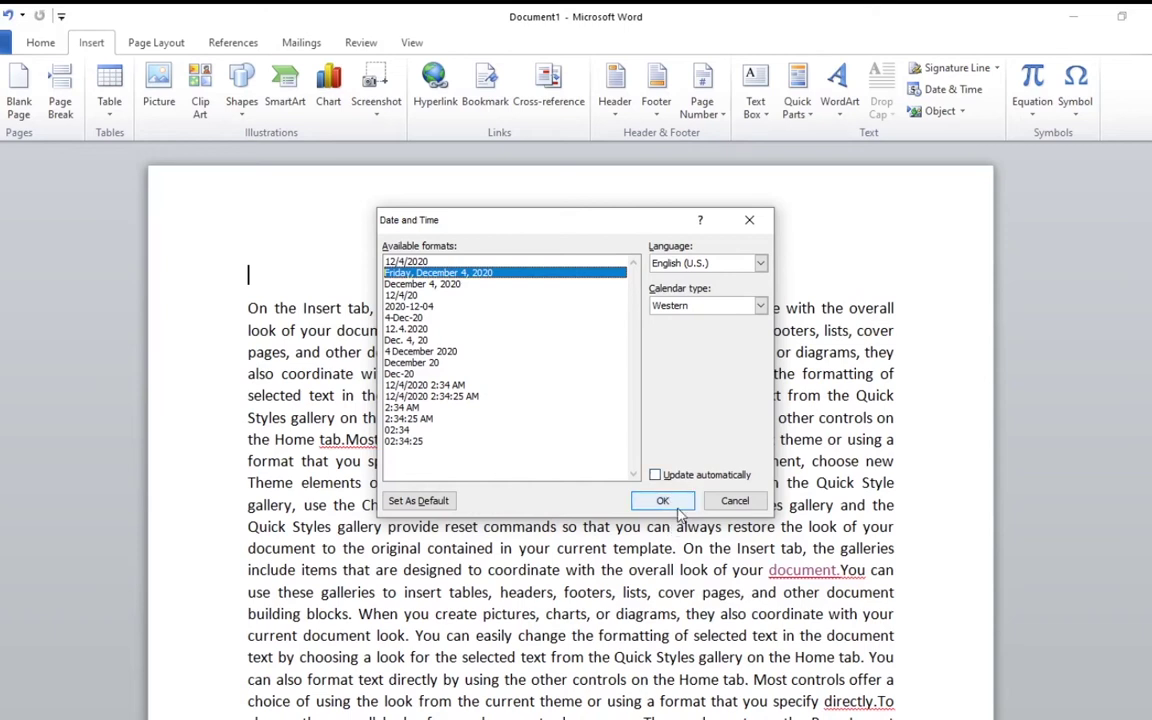
{"action": "left_click", "coordinate": [661, 504]}
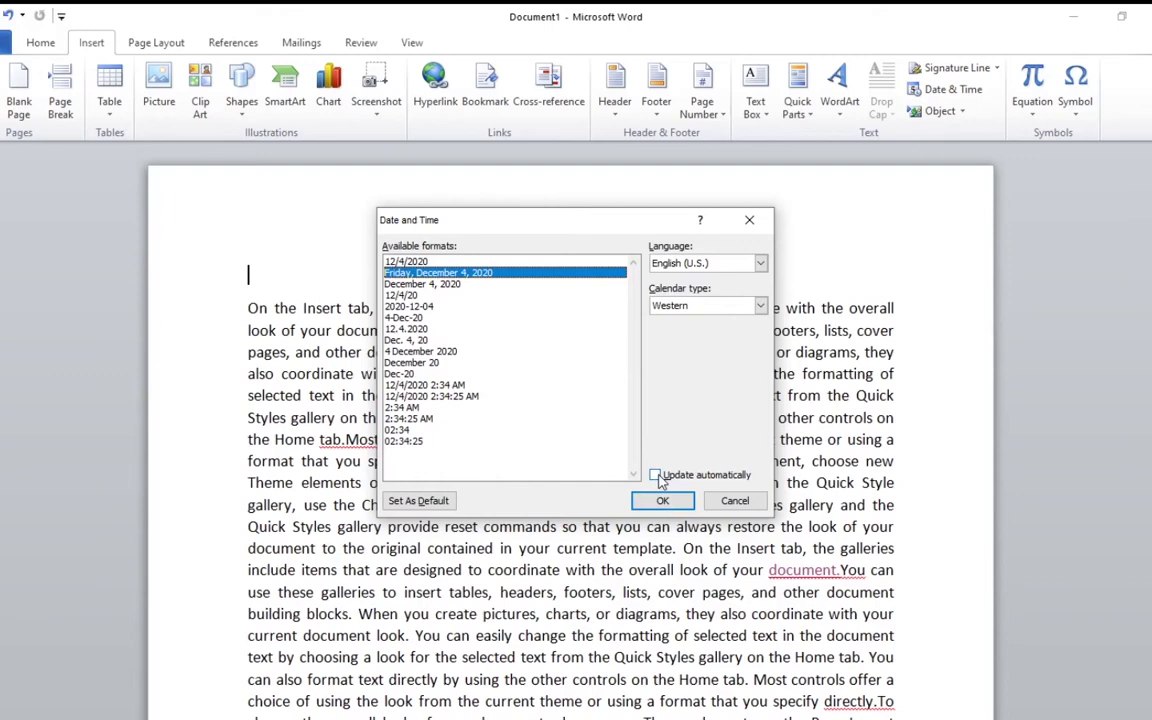
{"action": "left_click", "coordinate": [656, 476]}
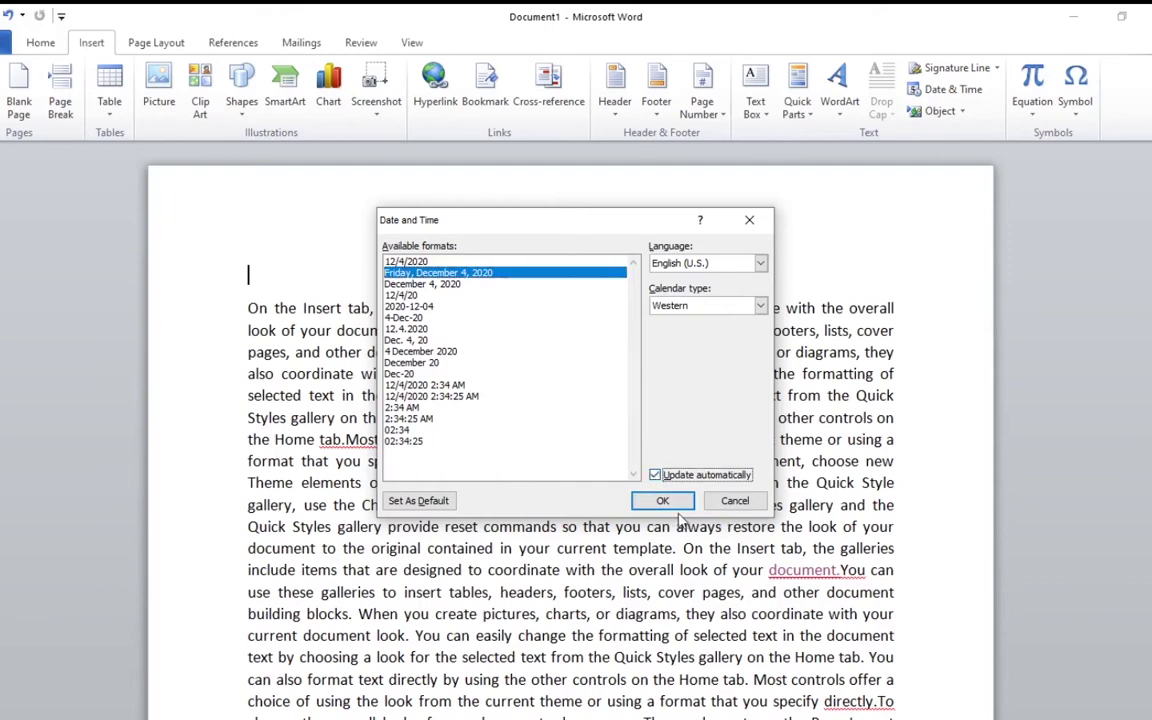
{"action": "left_click", "coordinate": [663, 503]}
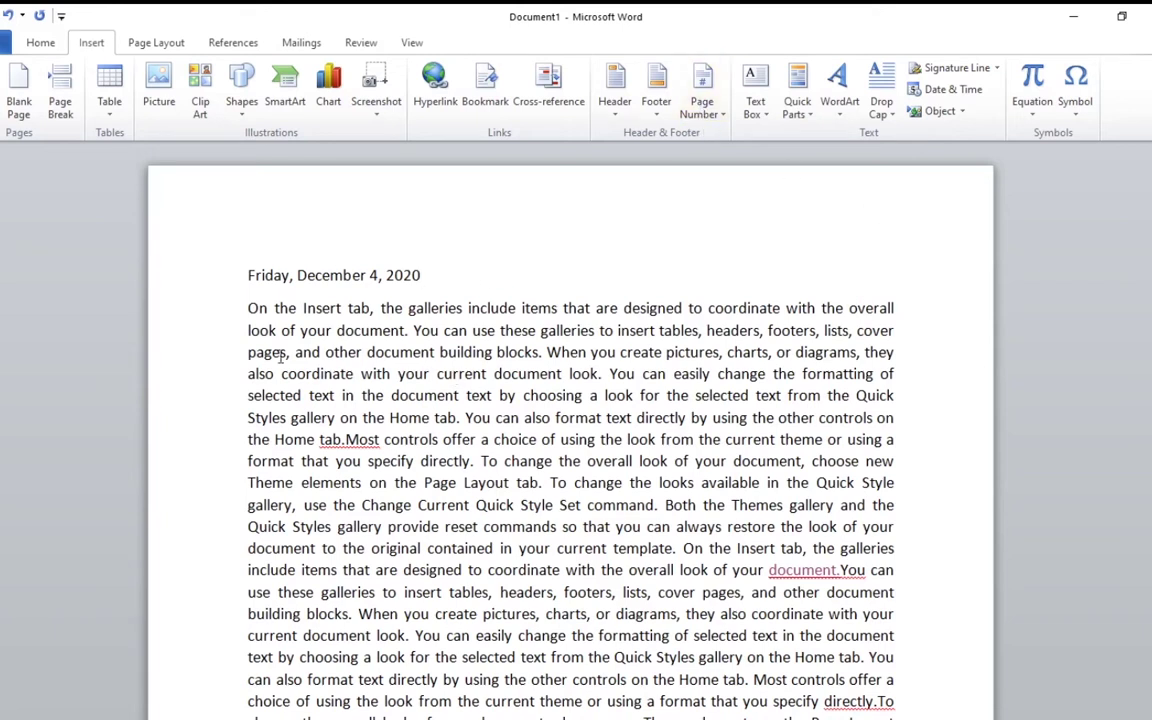
{"action": "left_click", "coordinate": [249, 309]}
Add WordArt reading 'Sindh Pakistan' and drag it down over the middle paragraph
{"action": "left_click", "coordinate": [846, 118]}
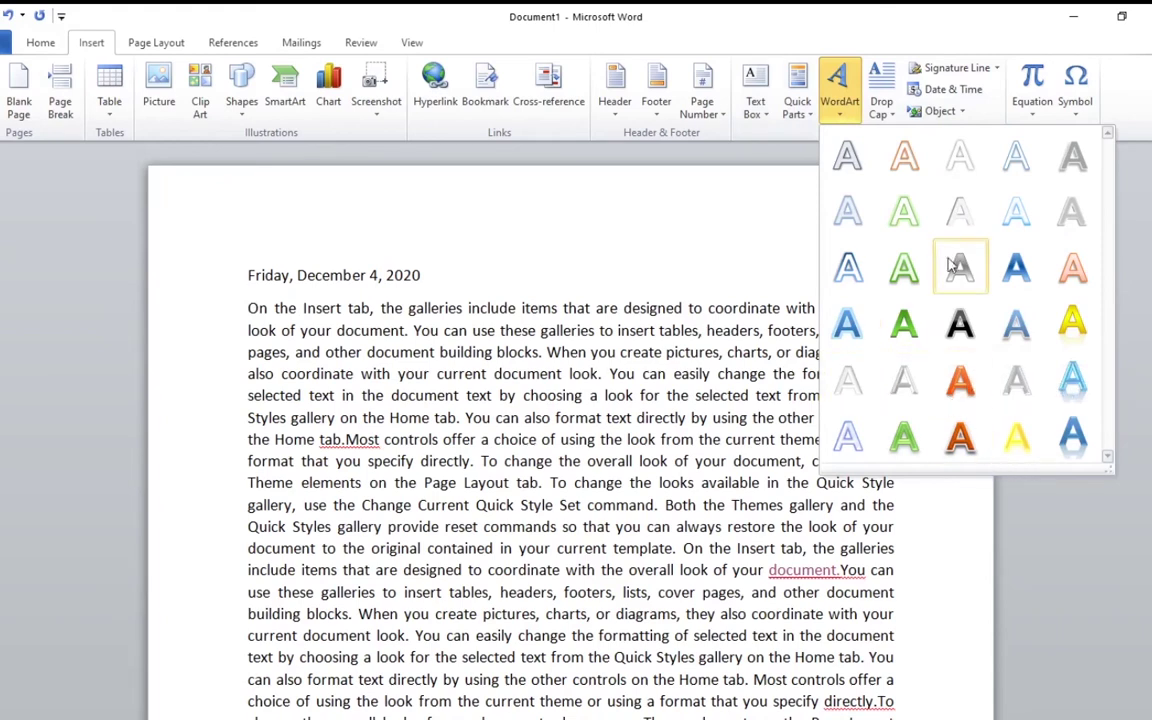
{"action": "left_click", "coordinate": [864, 348]}
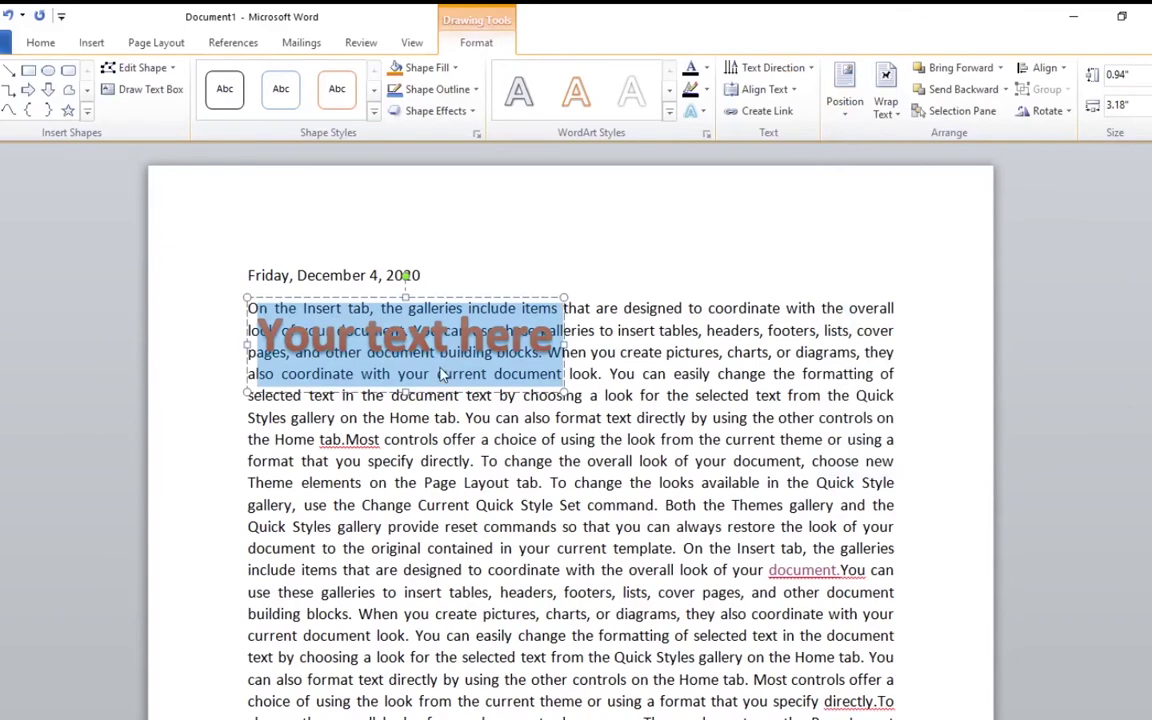
{"action": "type", "text": "Sindh P"}
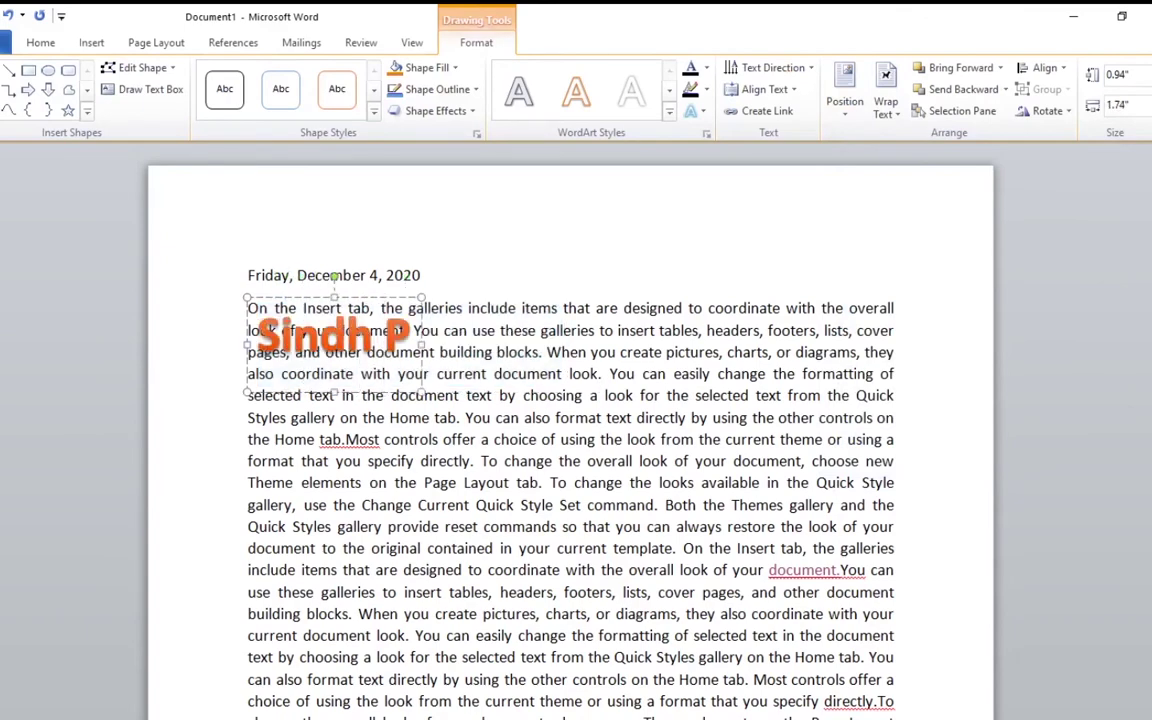
{"action": "type", "text": "akita"}
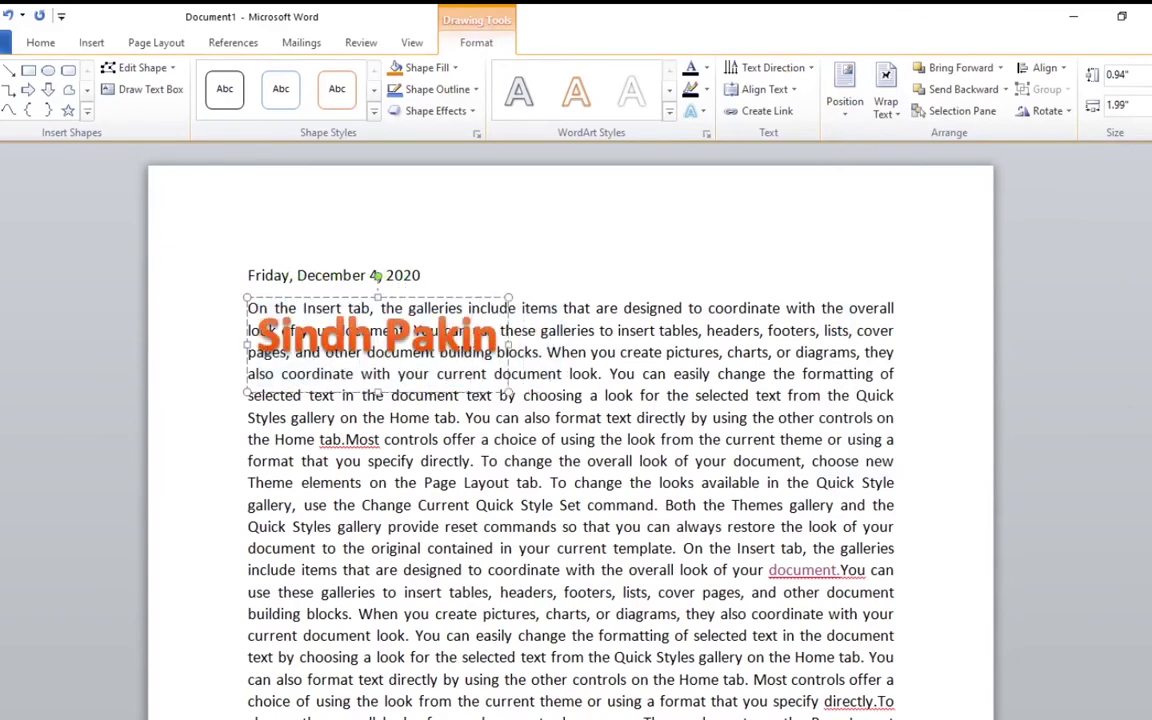
{"action": "key", "text": "BackSpace"}
{"action": "key", "text": "BackSpace"}
{"action": "type", "text": "stan"}
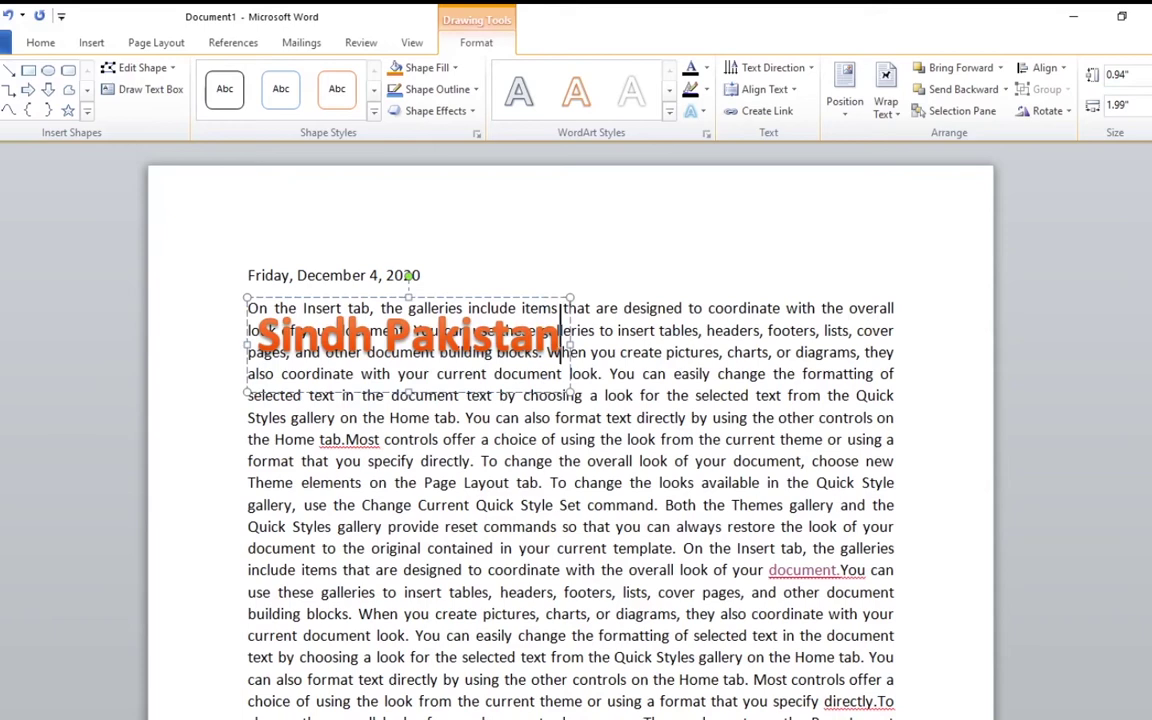
{"action": "left_click", "coordinate": [470, 304]}
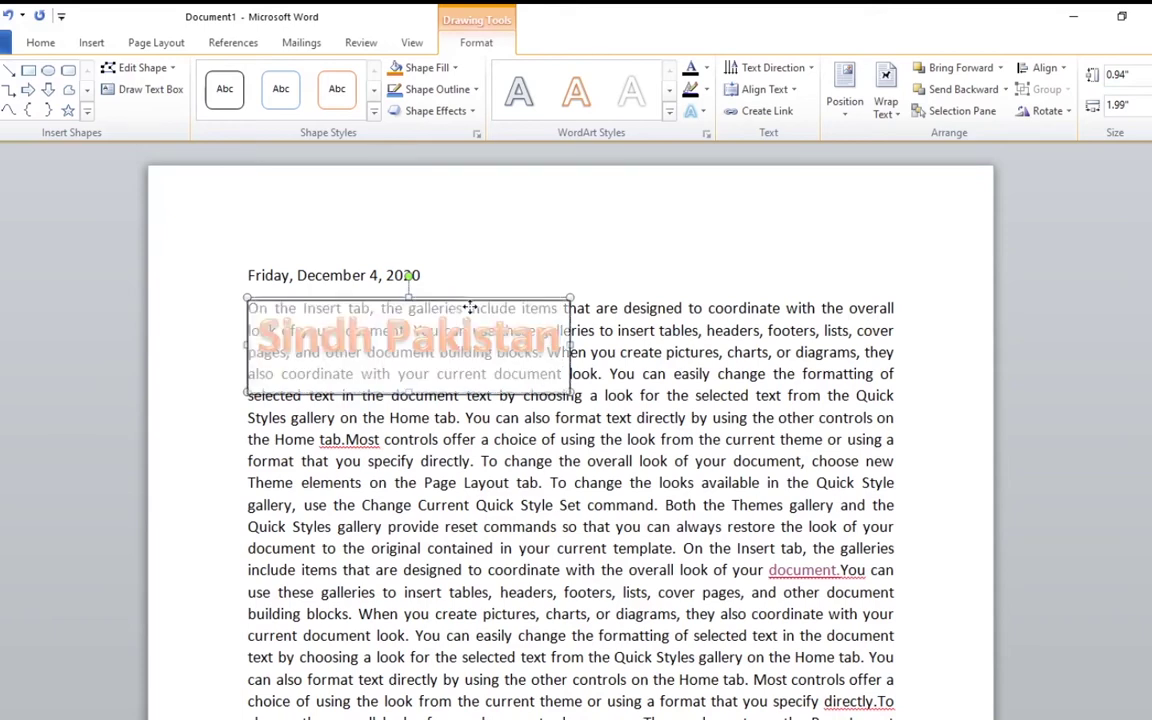
{"action": "left_click_drag", "start_coordinate": [470, 307], "coordinate": [628, 488]}
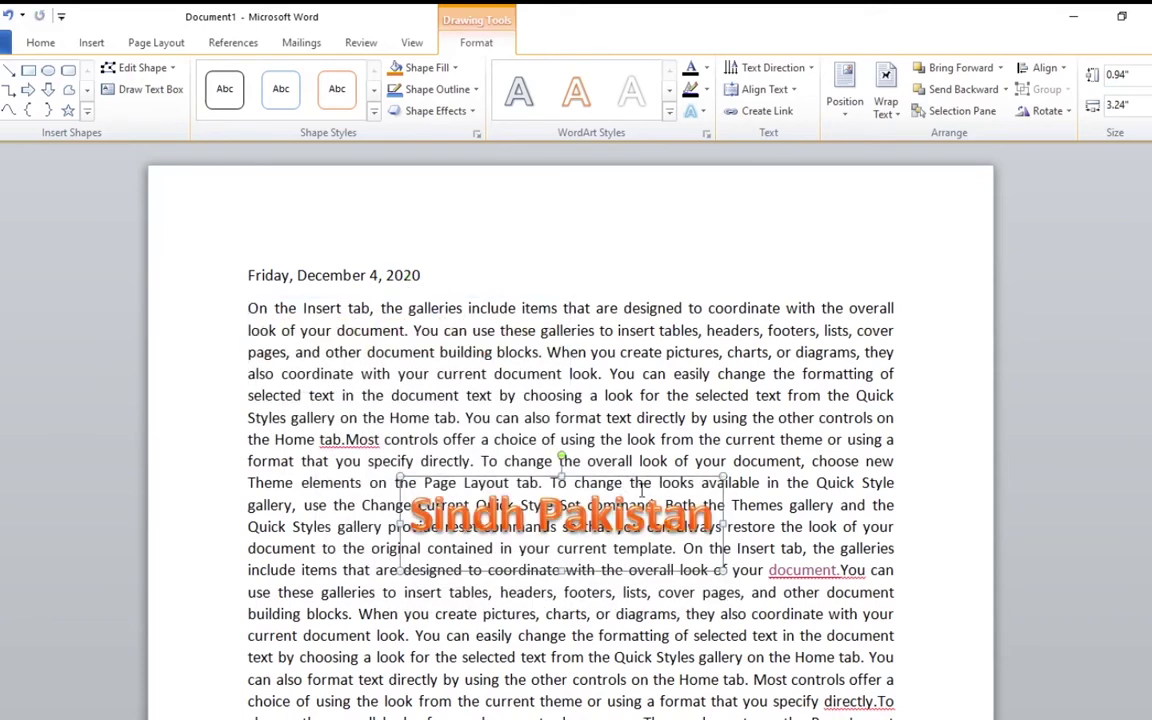
Set Tight text wrapping around the 'Sindh Pakistan' WordArt and rotate it back to level
{"action": "left_click", "coordinate": [887, 113]}
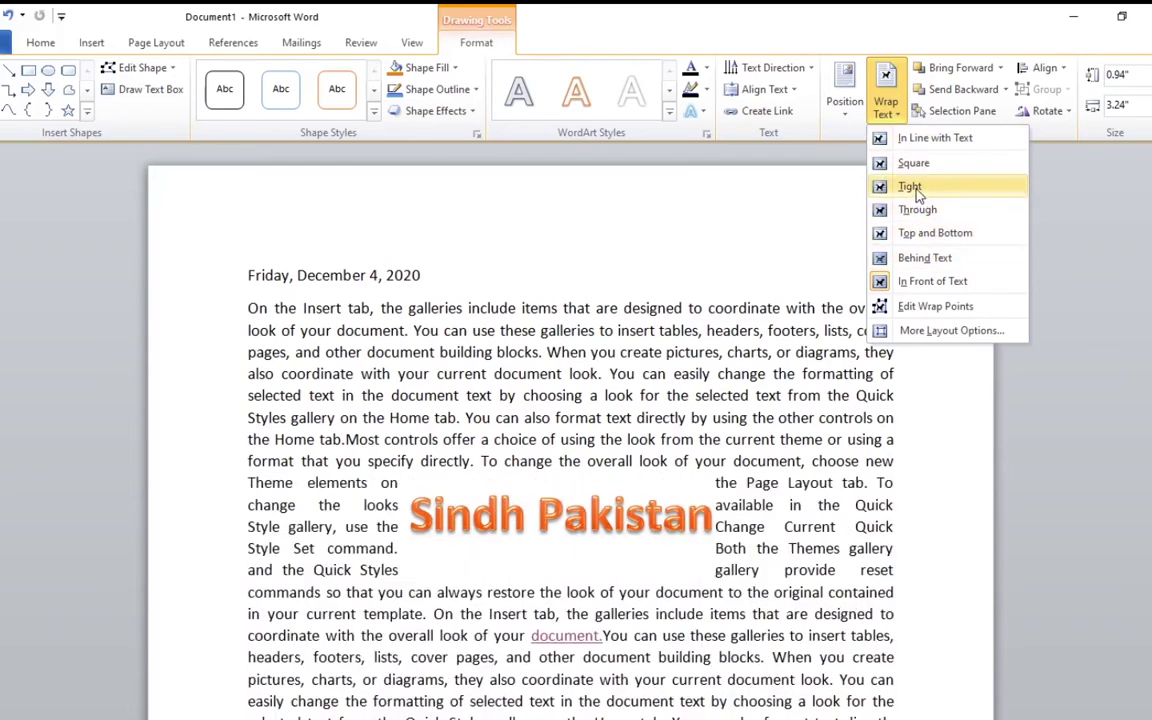
{"action": "left_click", "coordinate": [917, 189]}
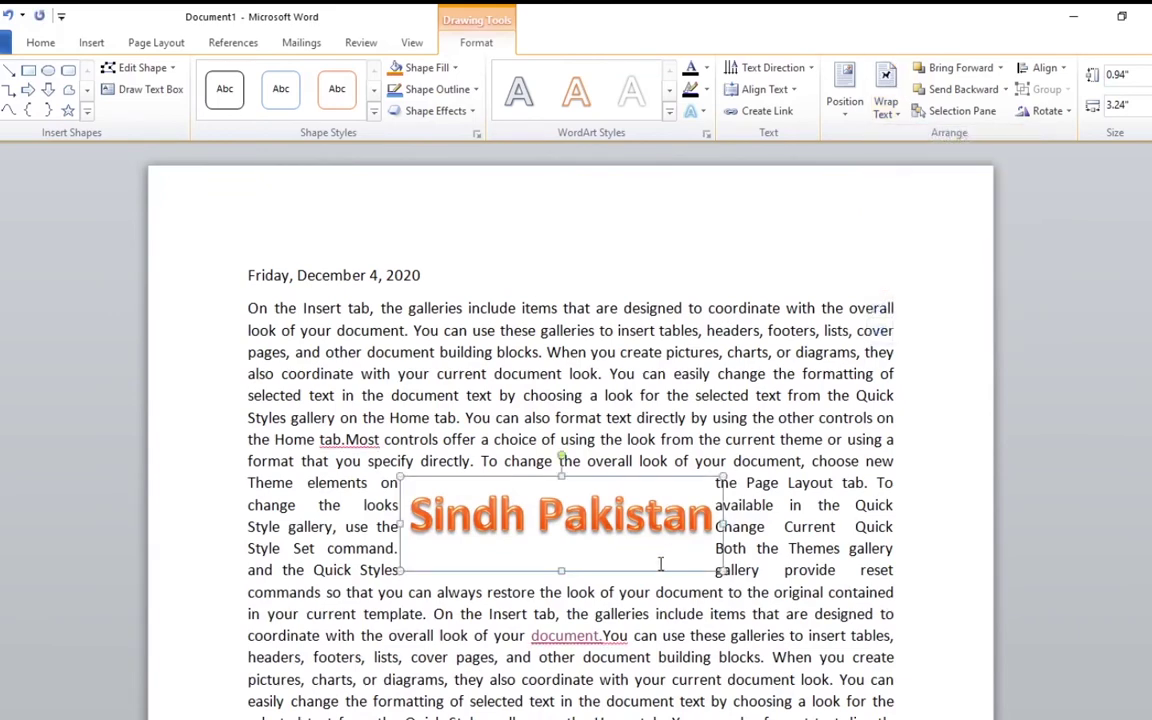
{"action": "left_click_drag", "start_coordinate": [559, 570], "coordinate": [566, 558]}
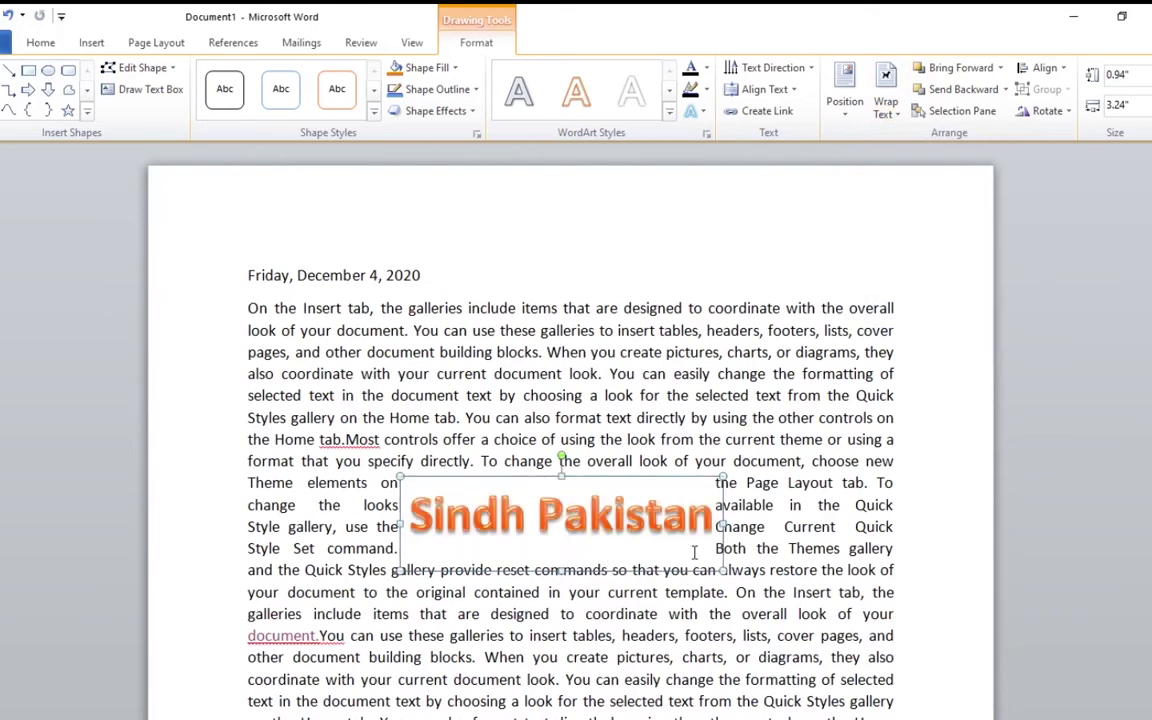
{"action": "left_click_drag", "start_coordinate": [565, 457], "coordinate": [465, 473]}
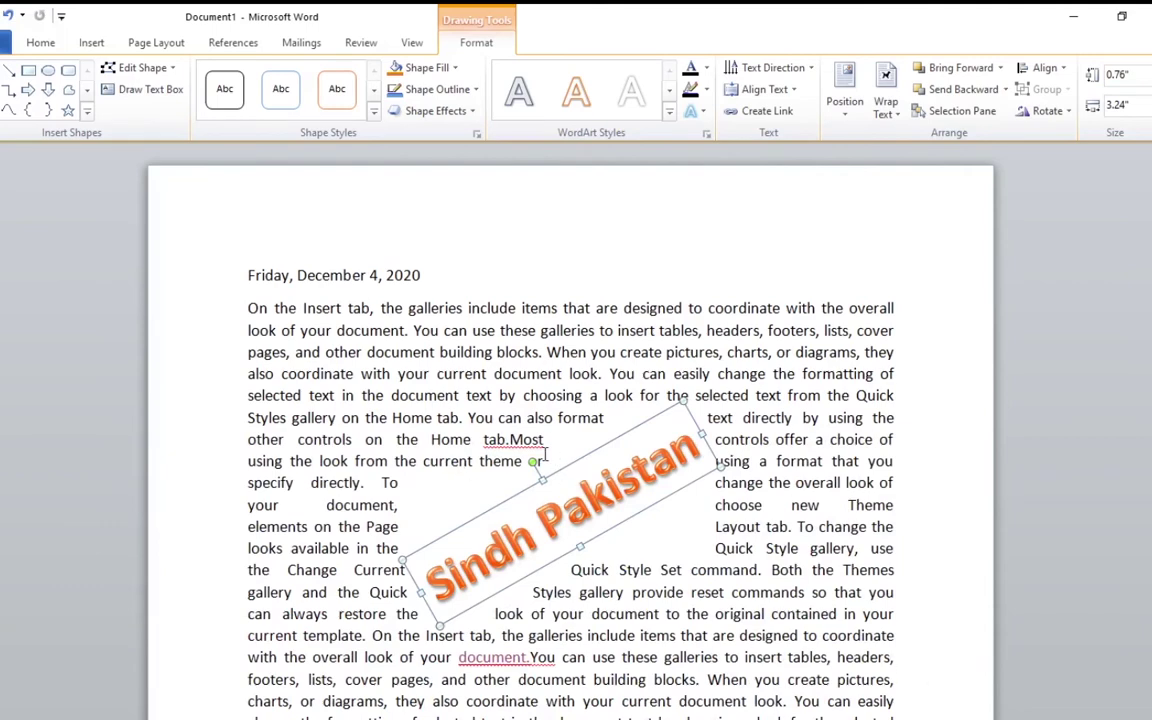
{"action": "left_click_drag", "start_coordinate": [529, 465], "coordinate": [565, 458]}
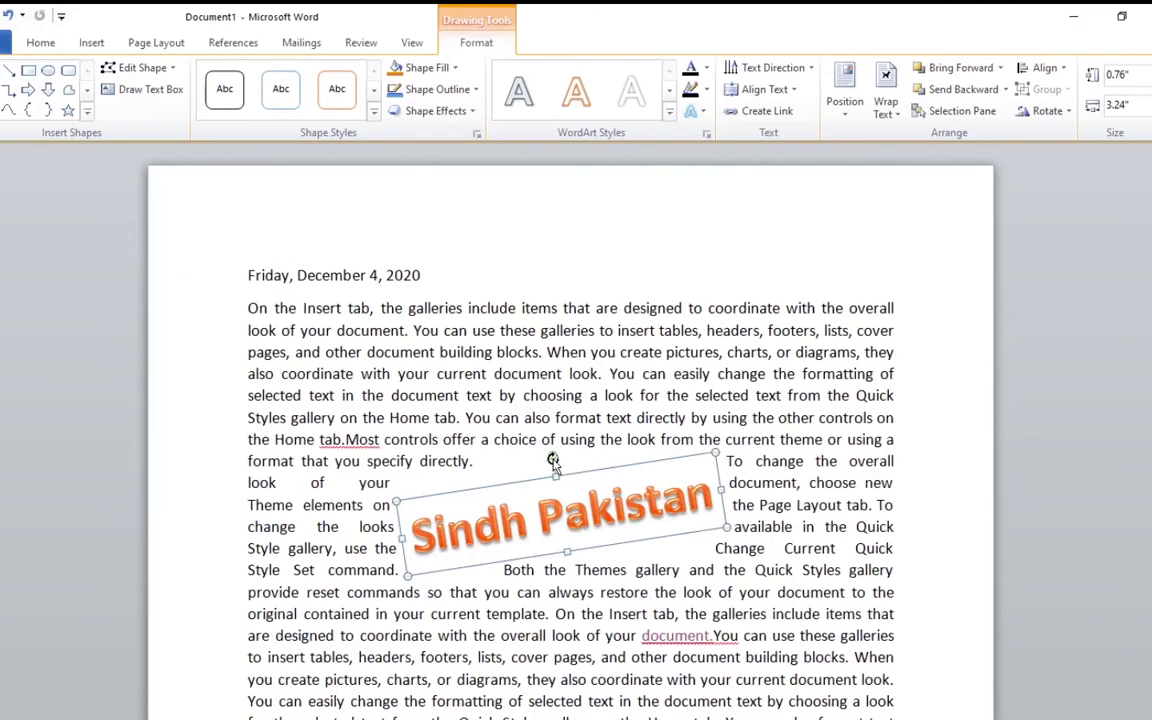
{"action": "left_click_drag", "start_coordinate": [552, 457], "coordinate": [562, 459]}
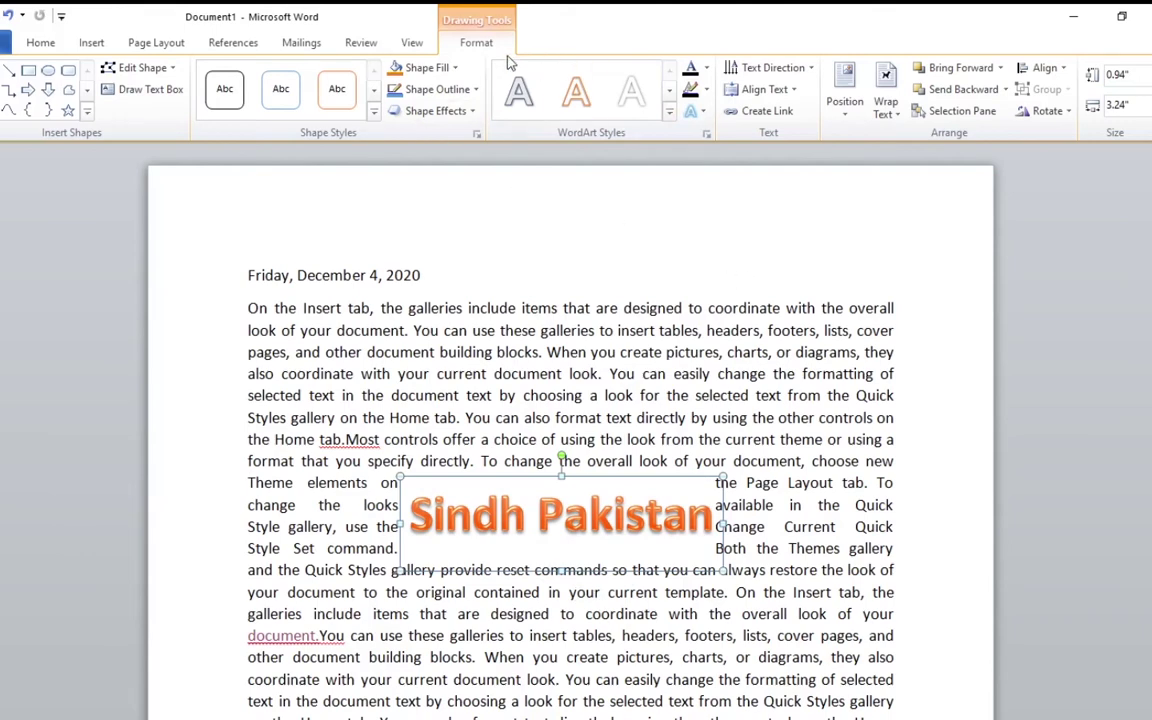
Give the 'Sindh Pakistan' WordArt a Light Blue shape fill, then delete it
{"action": "left_click", "coordinate": [420, 67]}
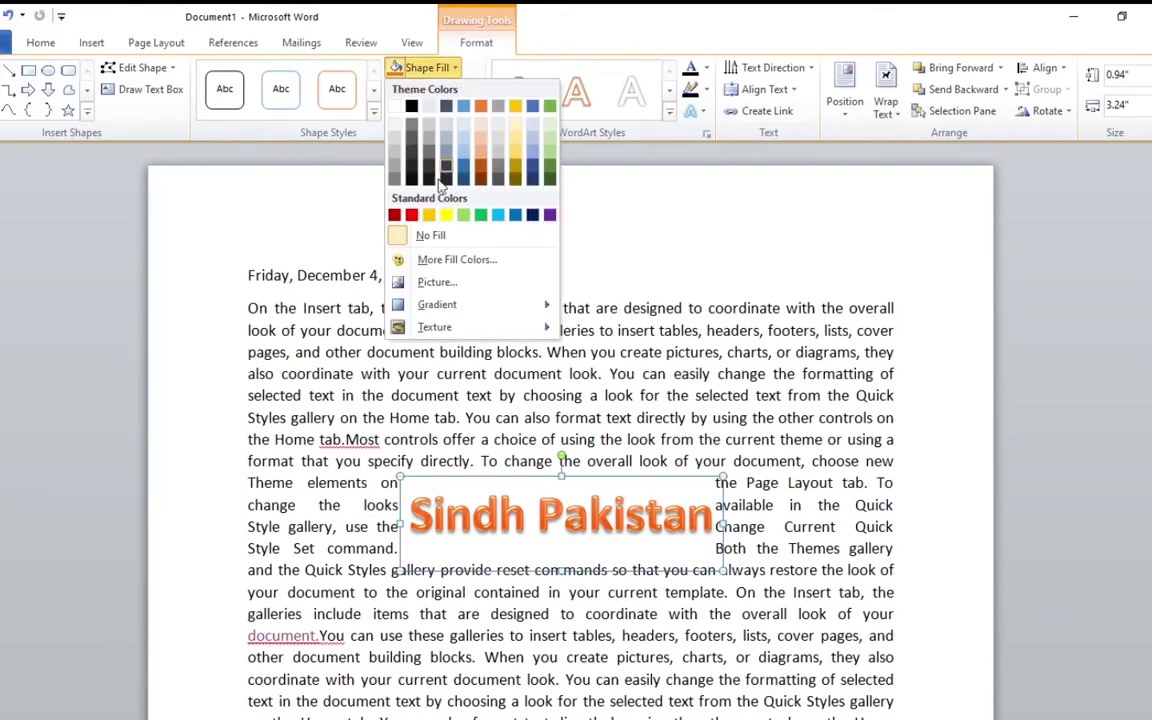
{"action": "left_click", "coordinate": [499, 218]}
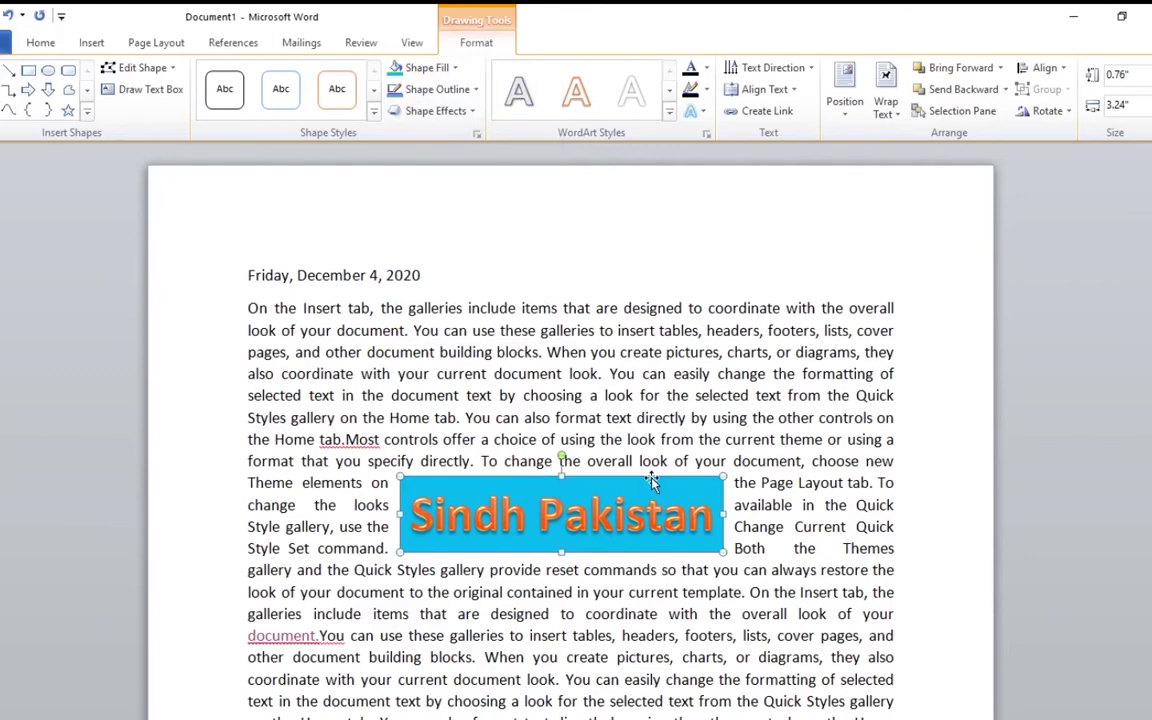
{"action": "key", "text": "Delete"}
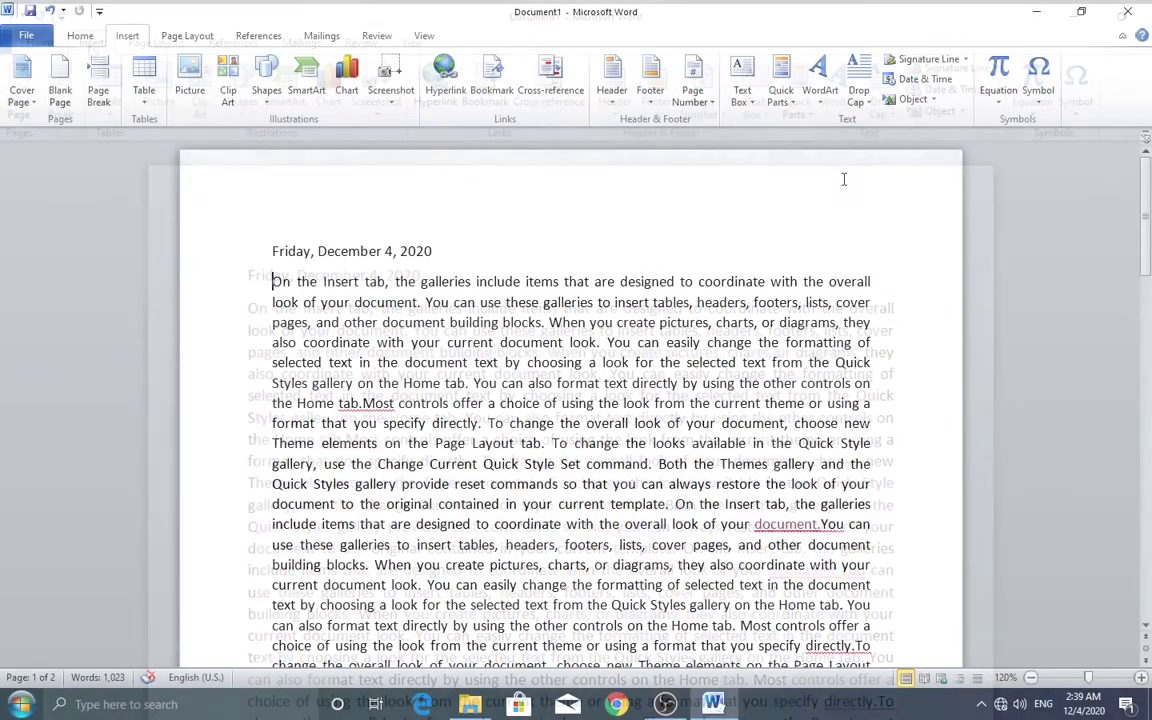
{"action": "left_click", "coordinate": [866, 104]}
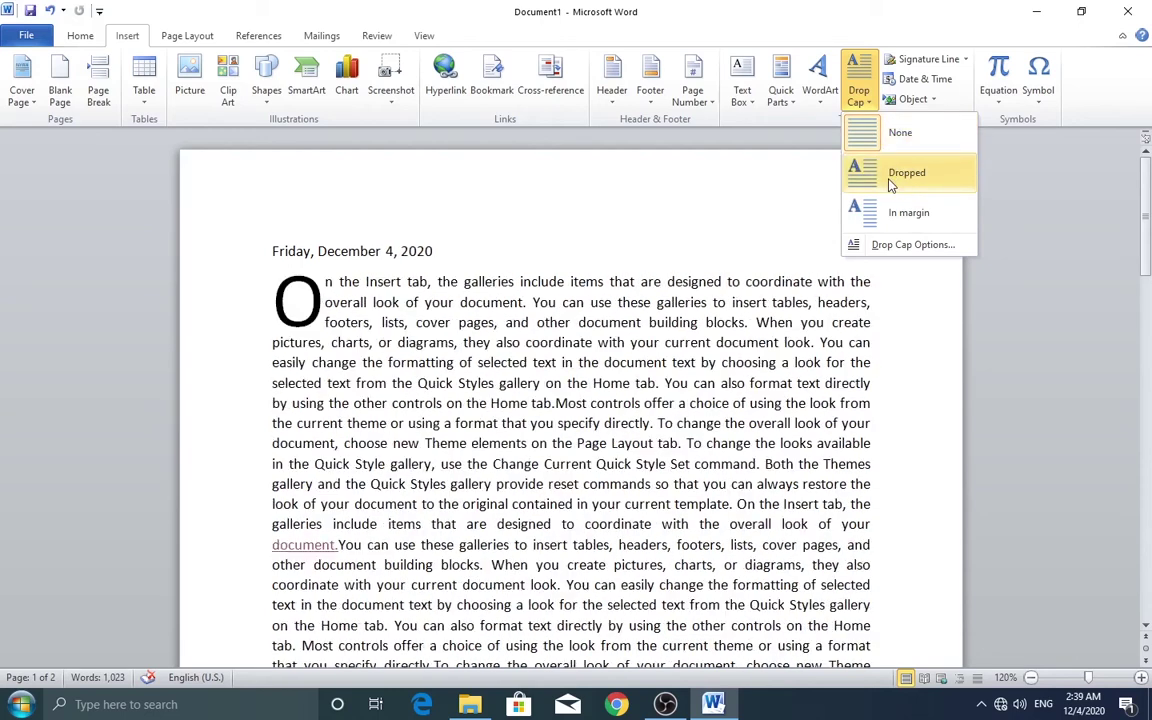
{"action": "left_click", "coordinate": [891, 185]}
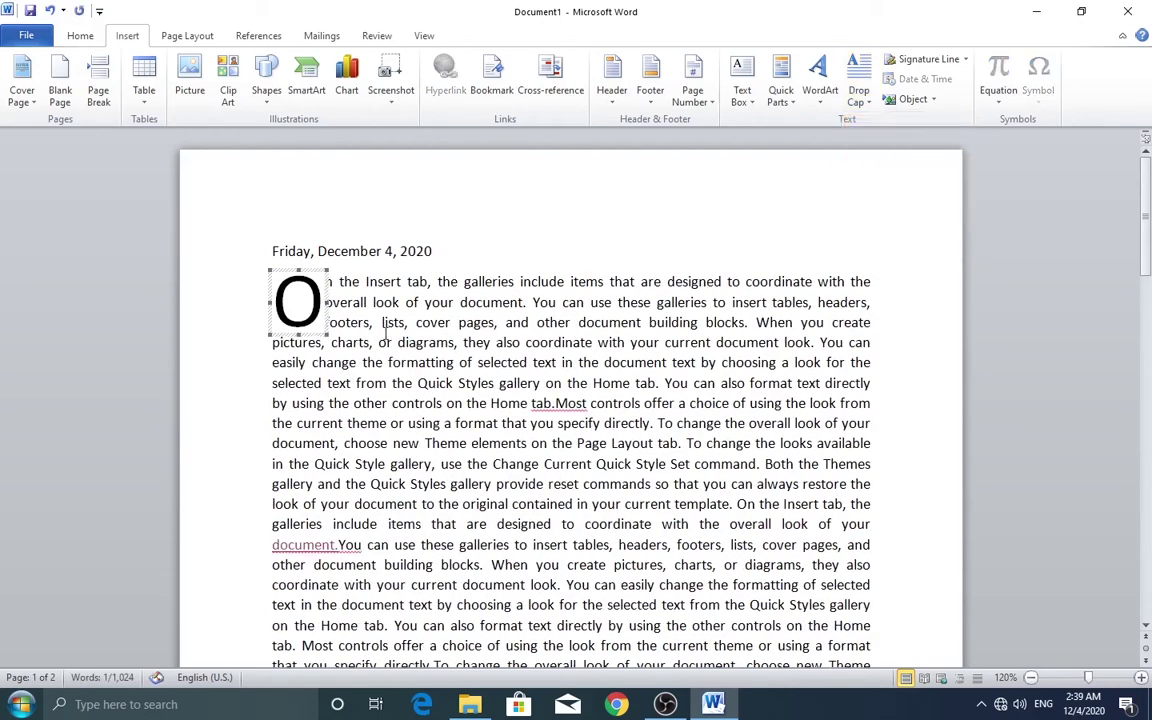
{"action": "left_click", "coordinate": [306, 302]}
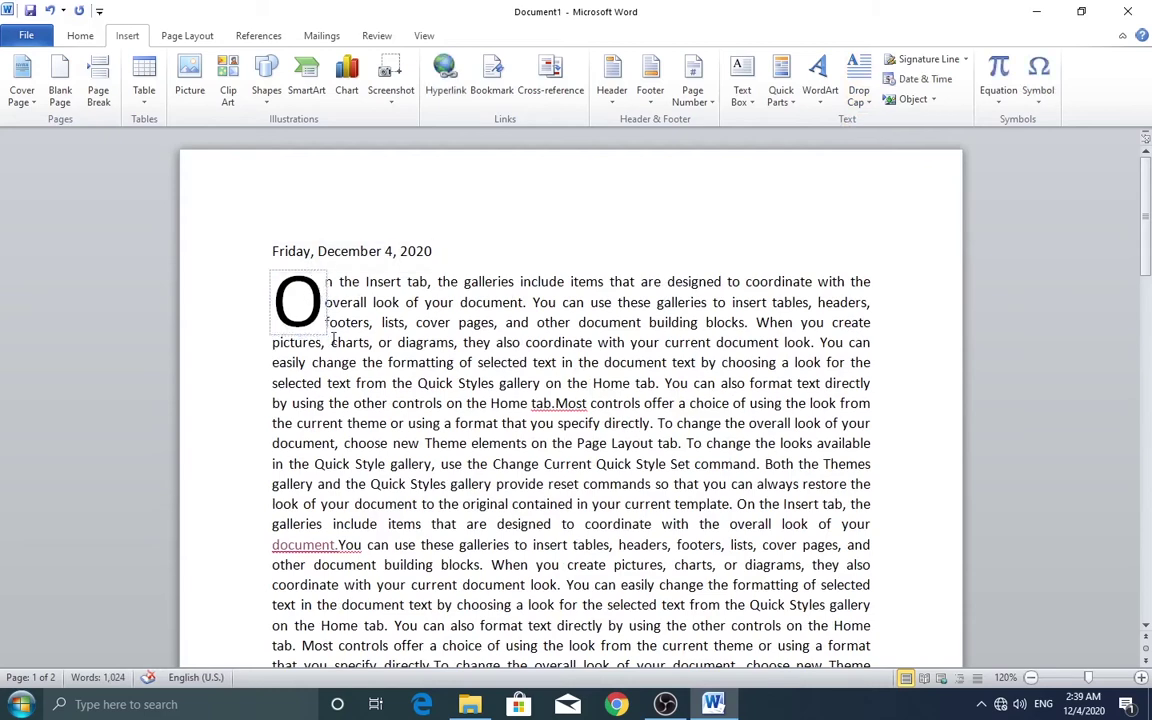
{"action": "left_click", "coordinate": [859, 92]}
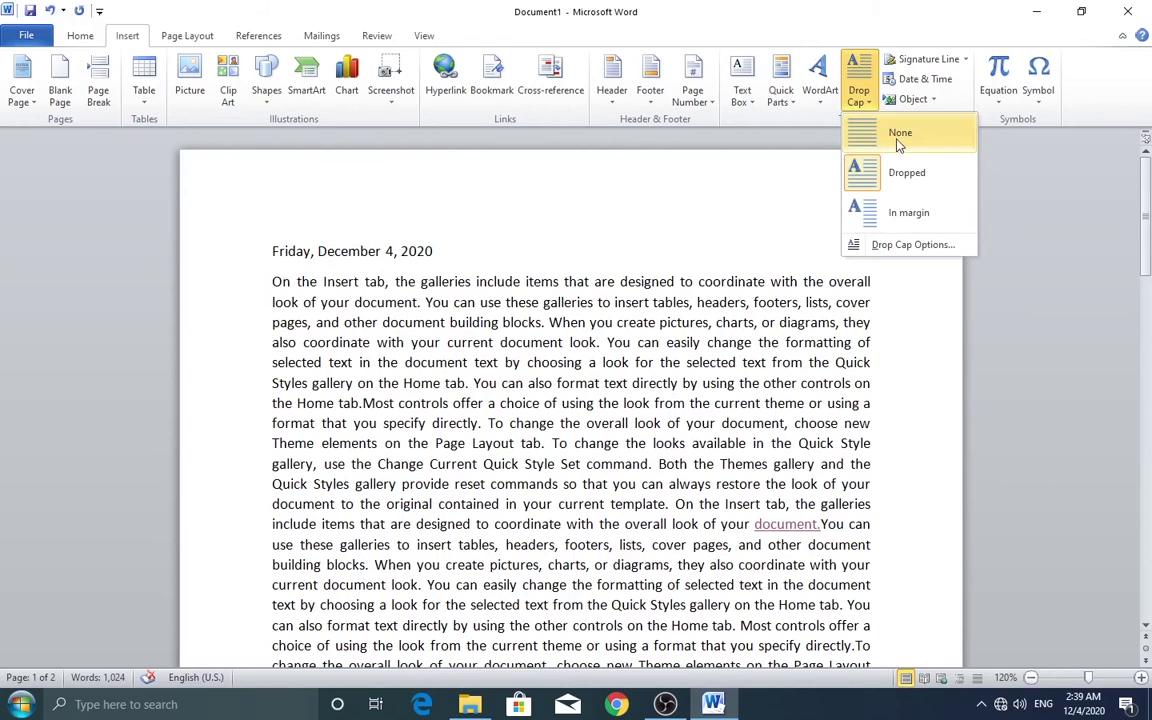
{"action": "left_click", "coordinate": [896, 138]}
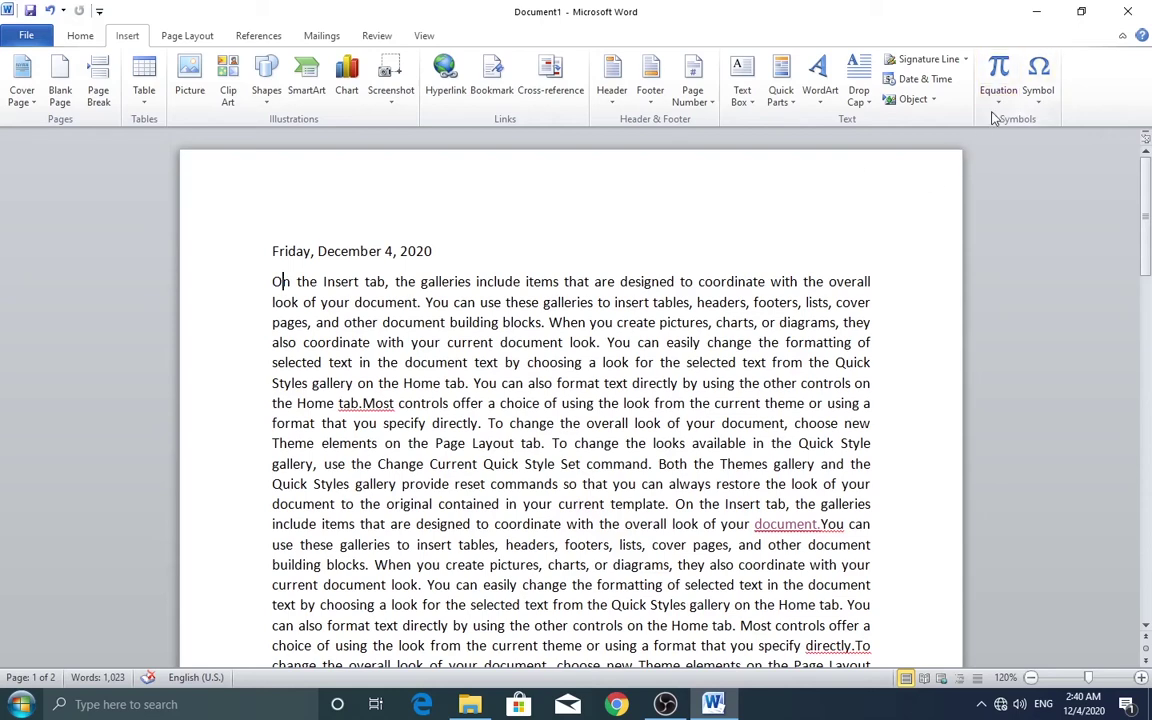
Insert the built-in Binomial Theorem equation on the line below Paragraph2, then close the Script gallery
{"action": "scroll", "coordinate": [995, 118], "scroll_direction": "down", "scroll_amount": 1}
{"action": "scroll", "coordinate": [995, 118], "scroll_direction": "down", "scroll_amount": 4}
{"action": "scroll", "coordinate": [997, 119], "scroll_direction": "up", "scroll_amount": 1}
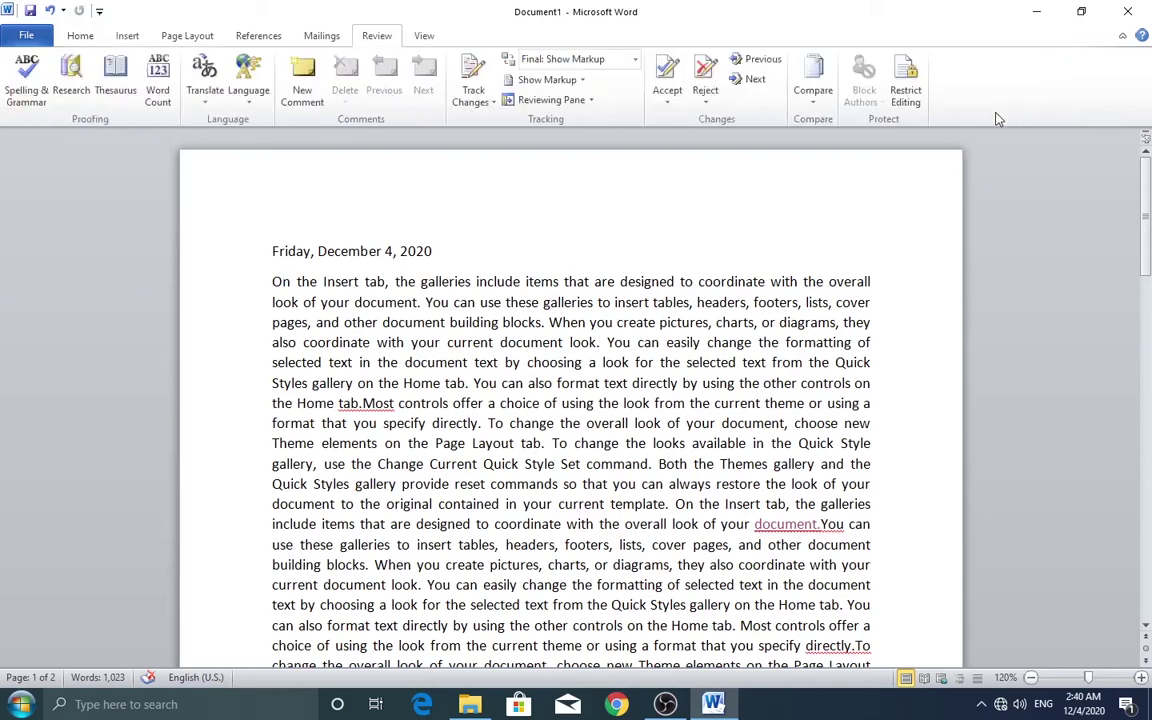
{"action": "scroll", "coordinate": [997, 119], "scroll_direction": "up", "scroll_amount": 5}
{"action": "scroll", "coordinate": [997, 120], "scroll_direction": "down", "scroll_amount": 1}
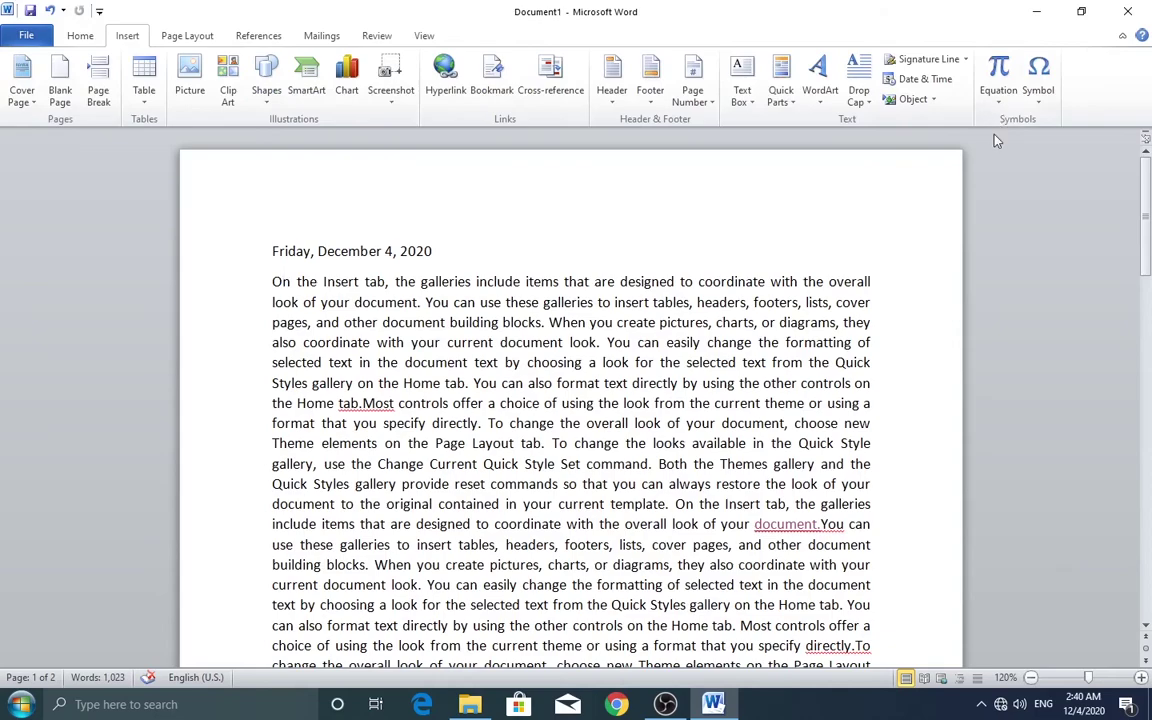
{"action": "scroll", "coordinate": [813, 308], "scroll_direction": "down", "scroll_amount": 2}
{"action": "scroll", "coordinate": [813, 308], "scroll_direction": "down", "scroll_amount": 4}
{"action": "scroll", "coordinate": [813, 308], "scroll_direction": "down", "scroll_amount": 4}
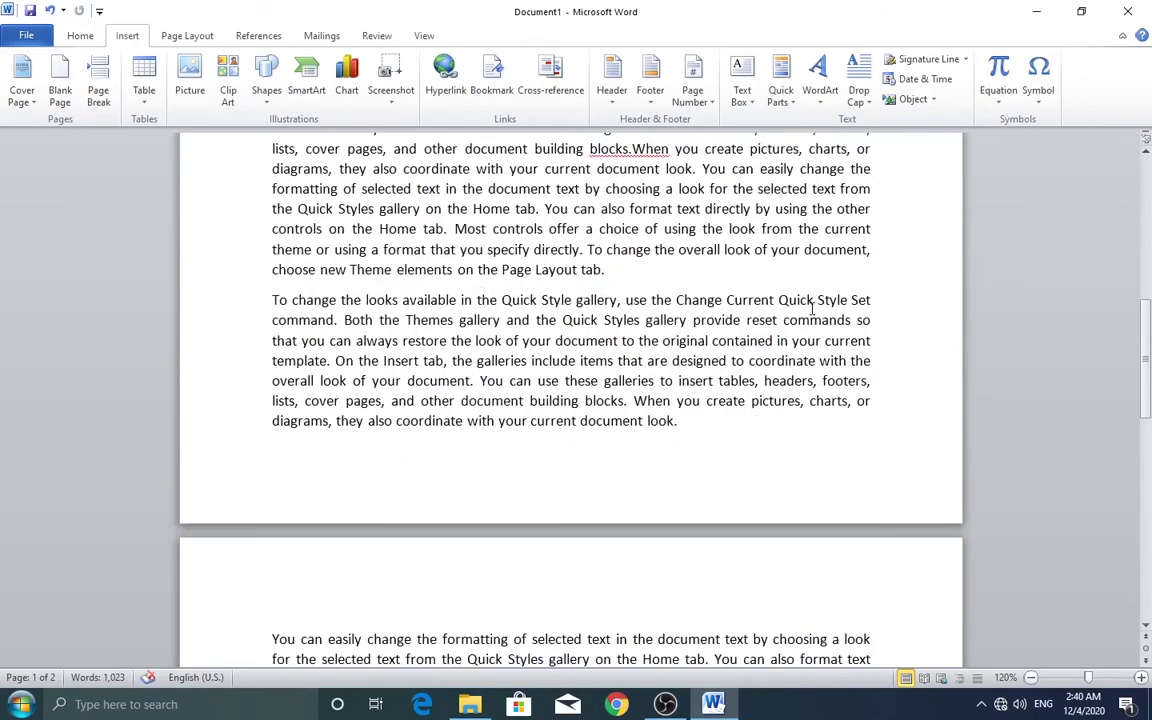
{"action": "scroll", "coordinate": [760, 300], "scroll_direction": "down", "scroll_amount": 4}
{"action": "scroll", "coordinate": [640, 370], "scroll_direction": "down", "scroll_amount": 2}
{"action": "scroll", "coordinate": [600, 355], "scroll_direction": "down", "scroll_amount": 5}
{"action": "scroll", "coordinate": [598, 400], "scroll_direction": "down", "scroll_amount": 4}
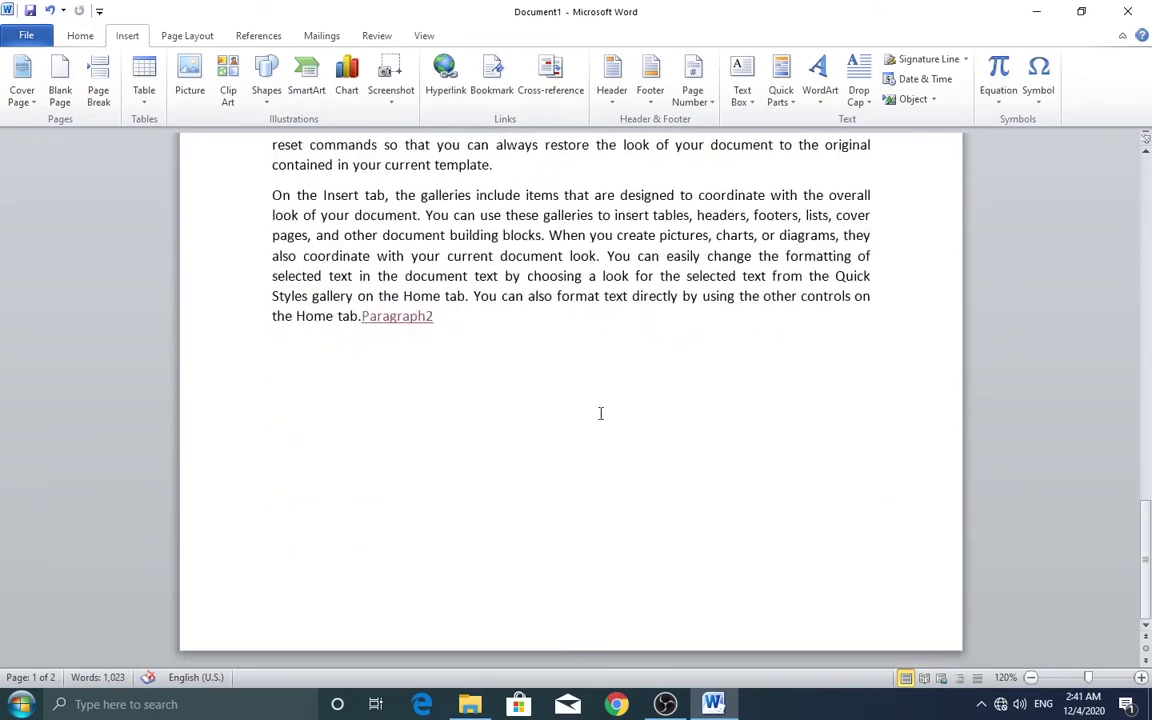
{"action": "left_click", "coordinate": [476, 330]}
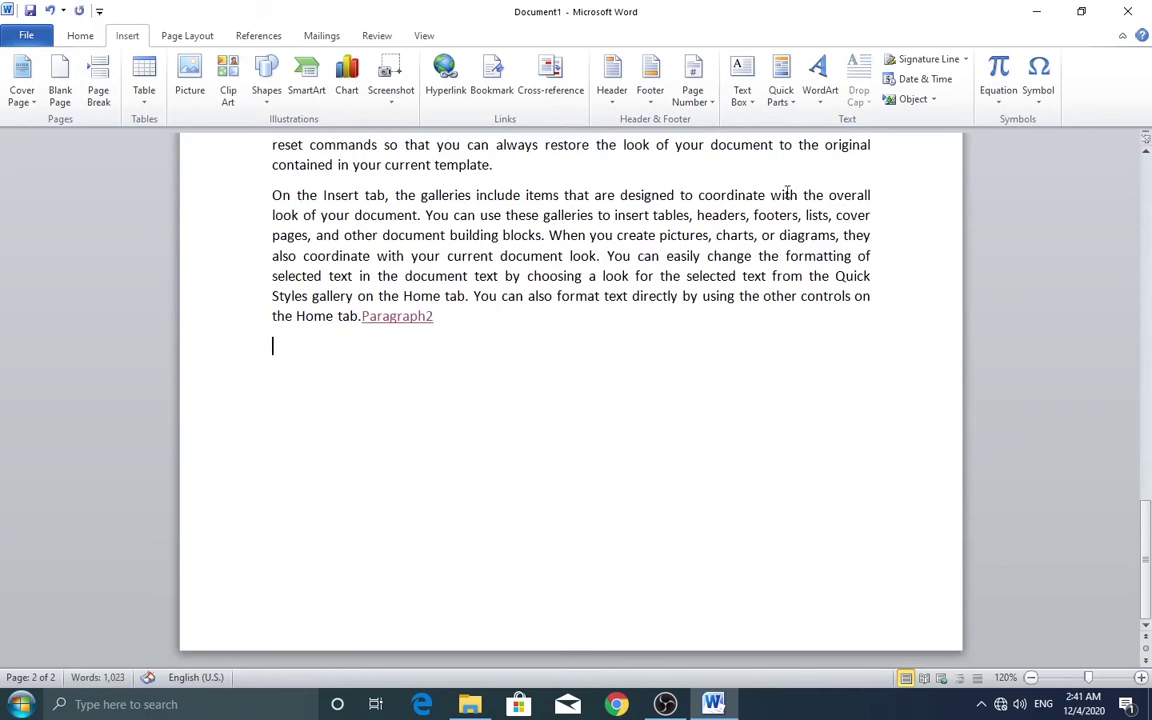
{"action": "left_click", "coordinate": [998, 95]}
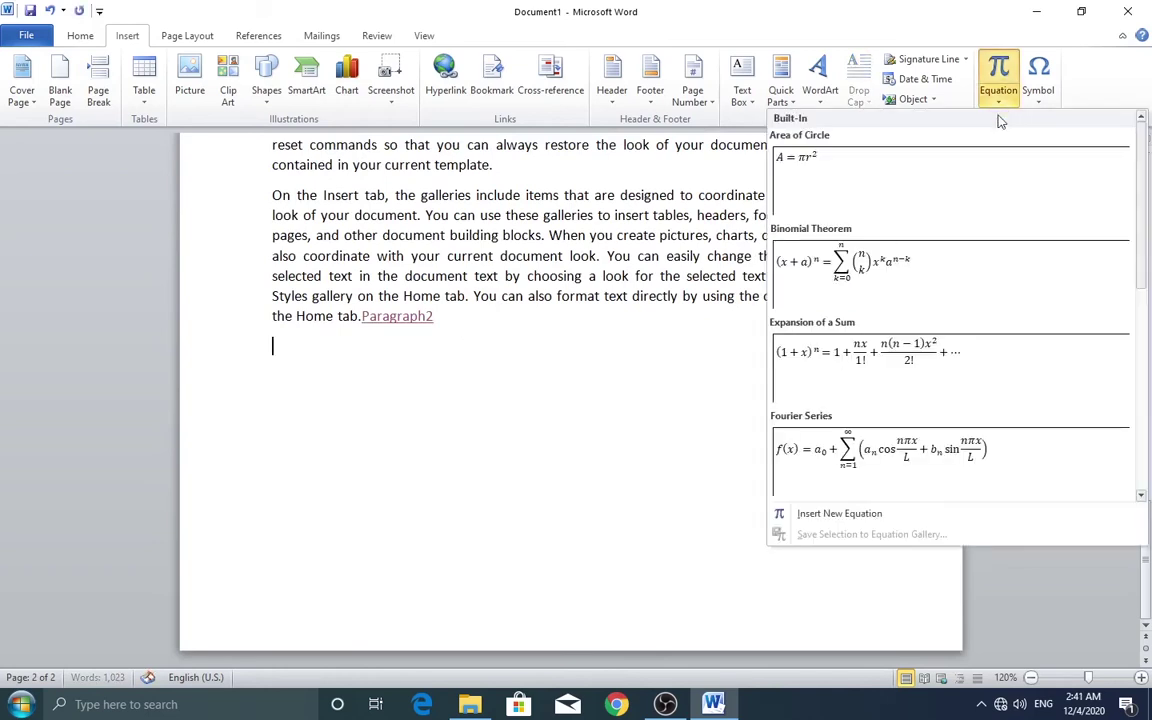
{"action": "left_click", "coordinate": [856, 284]}
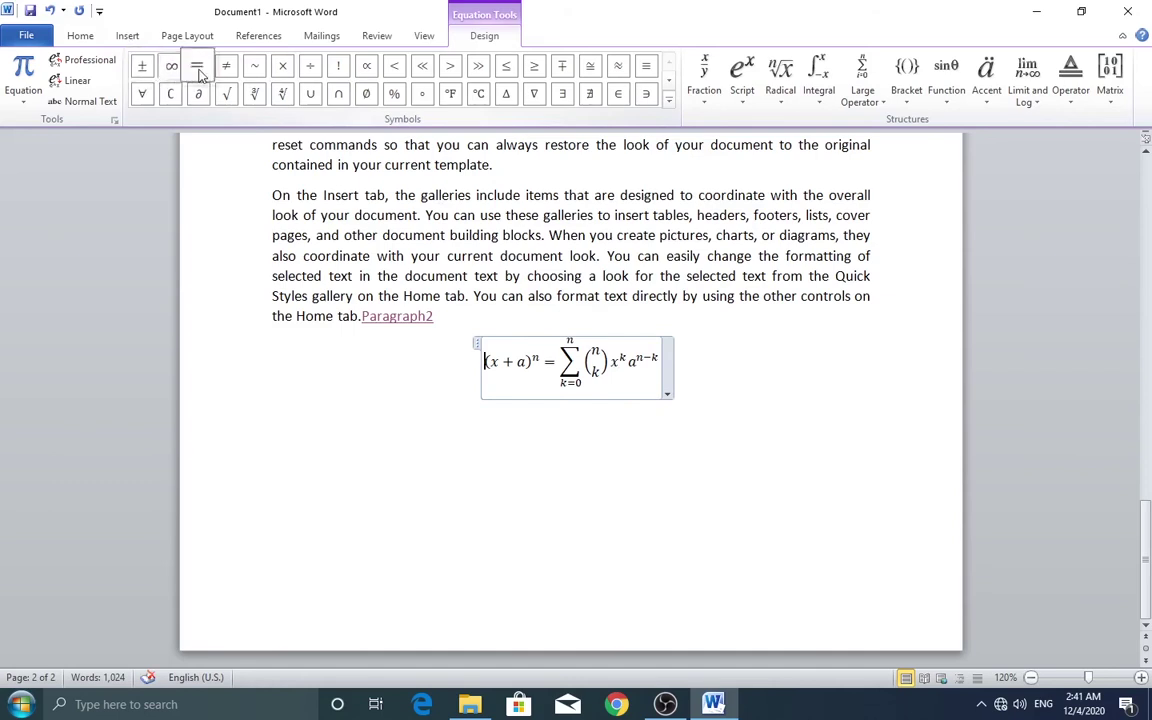
{"action": "left_click", "coordinate": [742, 88]}
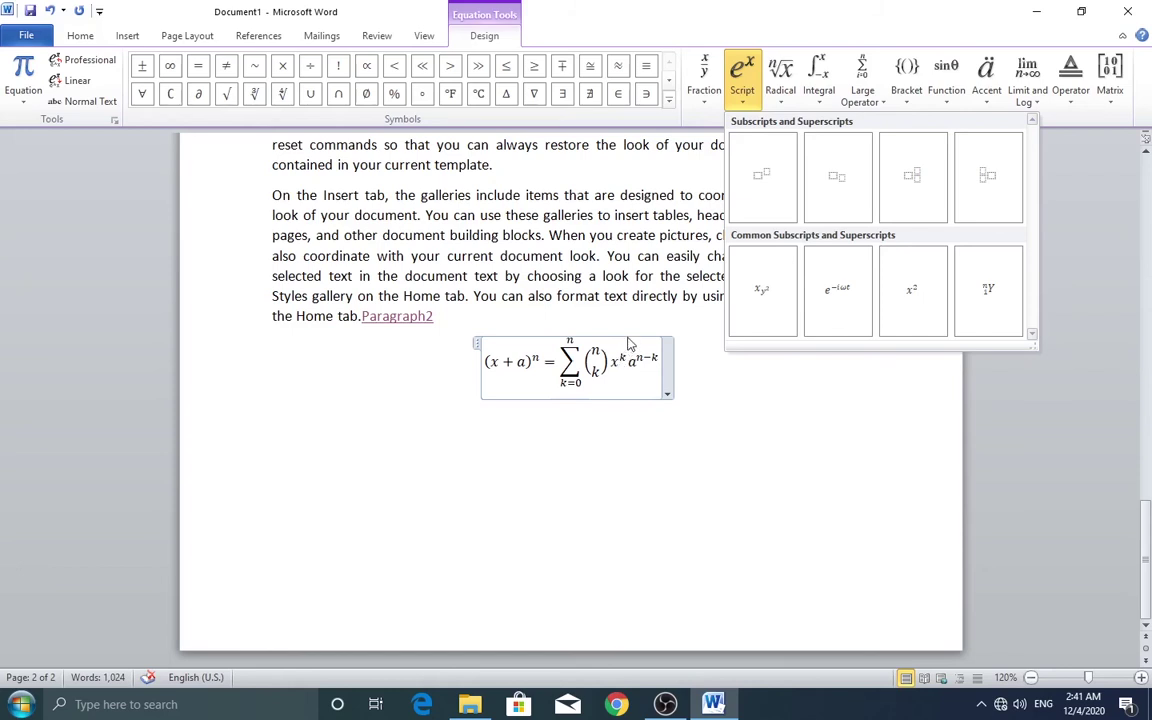
{"action": "left_click", "coordinate": [596, 335]}
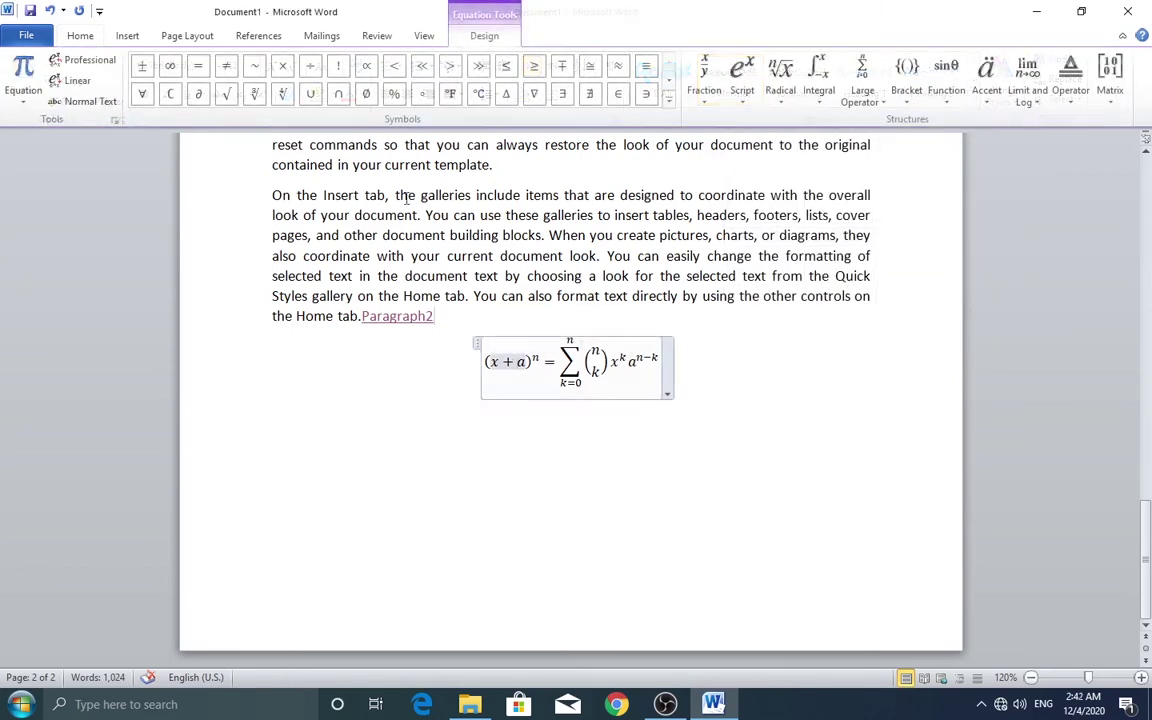
Delete the Binomial Theorem equation below Paragraph2
{"action": "key", "text": "Delete"}
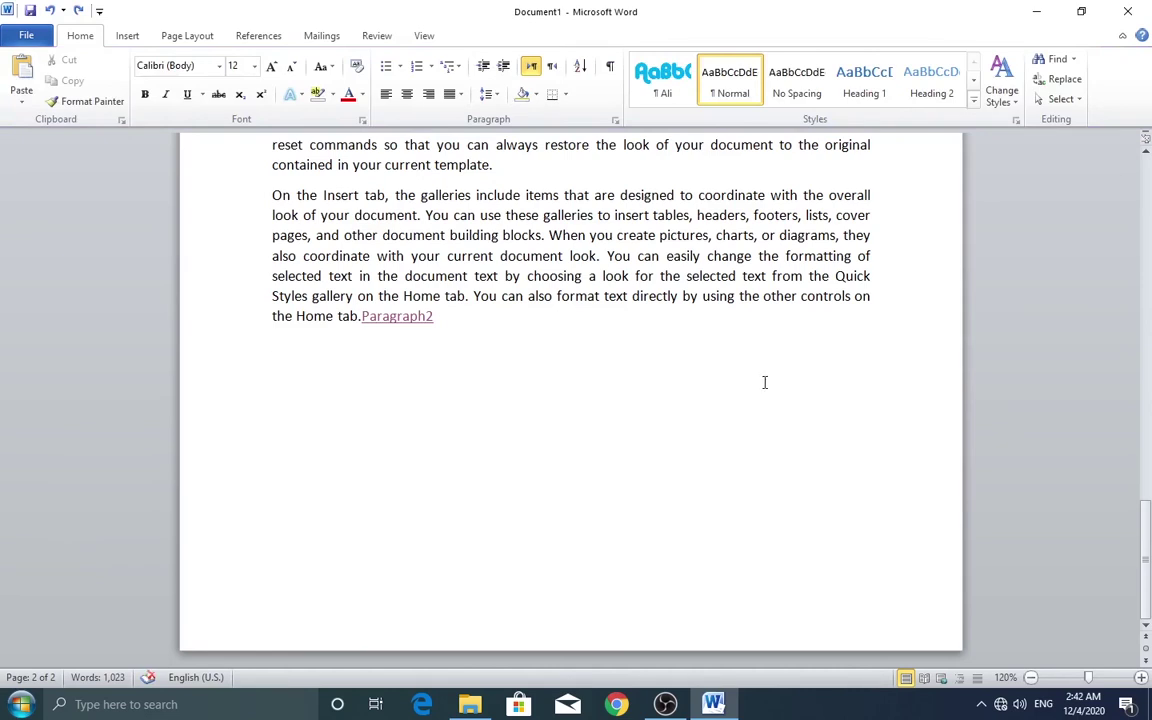
{"action": "left_click", "coordinate": [127, 36]}
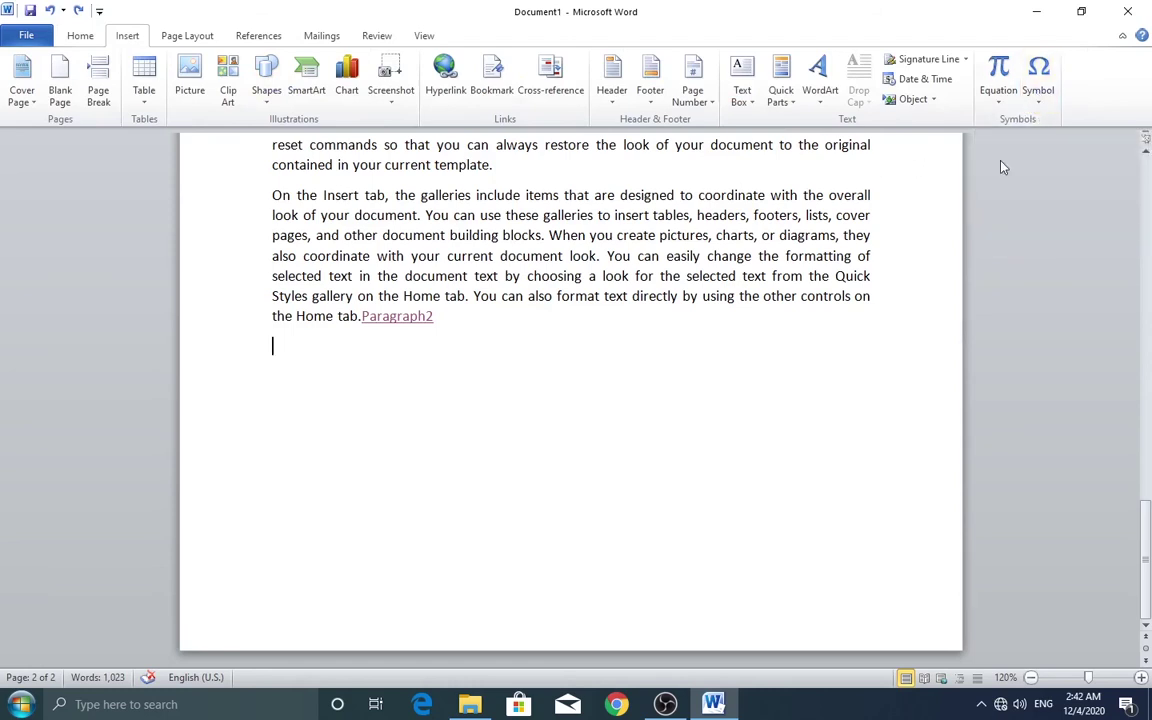
{"action": "left_click", "coordinate": [1039, 105]}
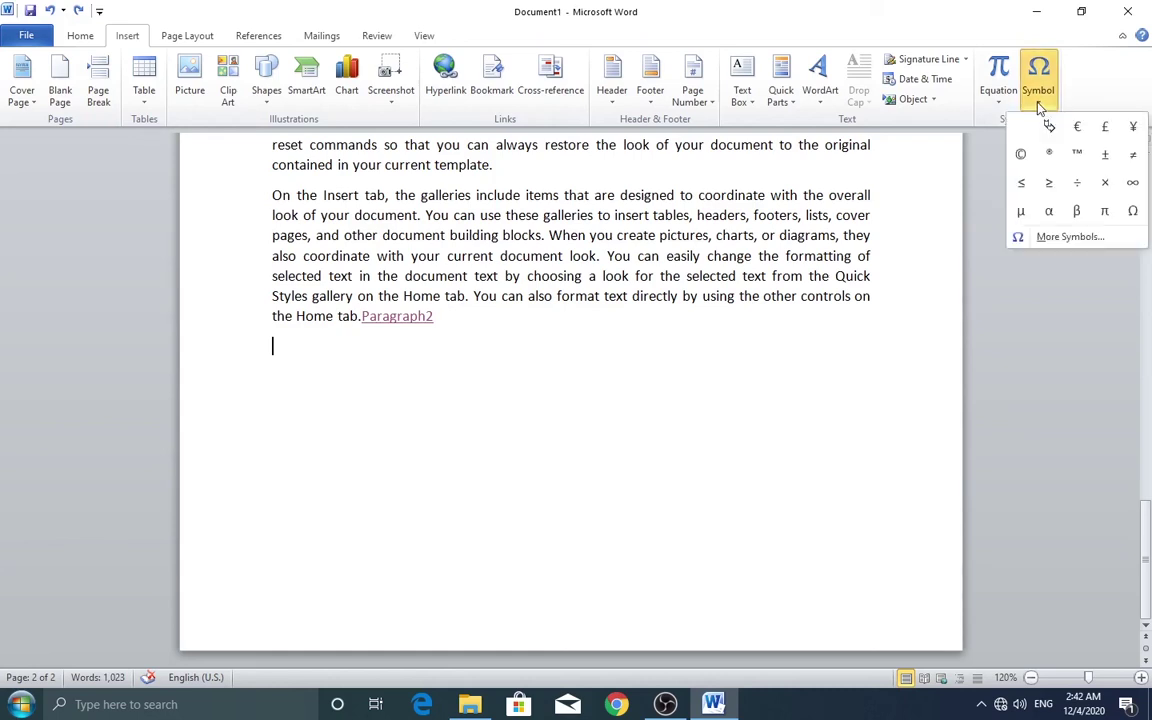
{"action": "left_click", "coordinate": [376, 352]}
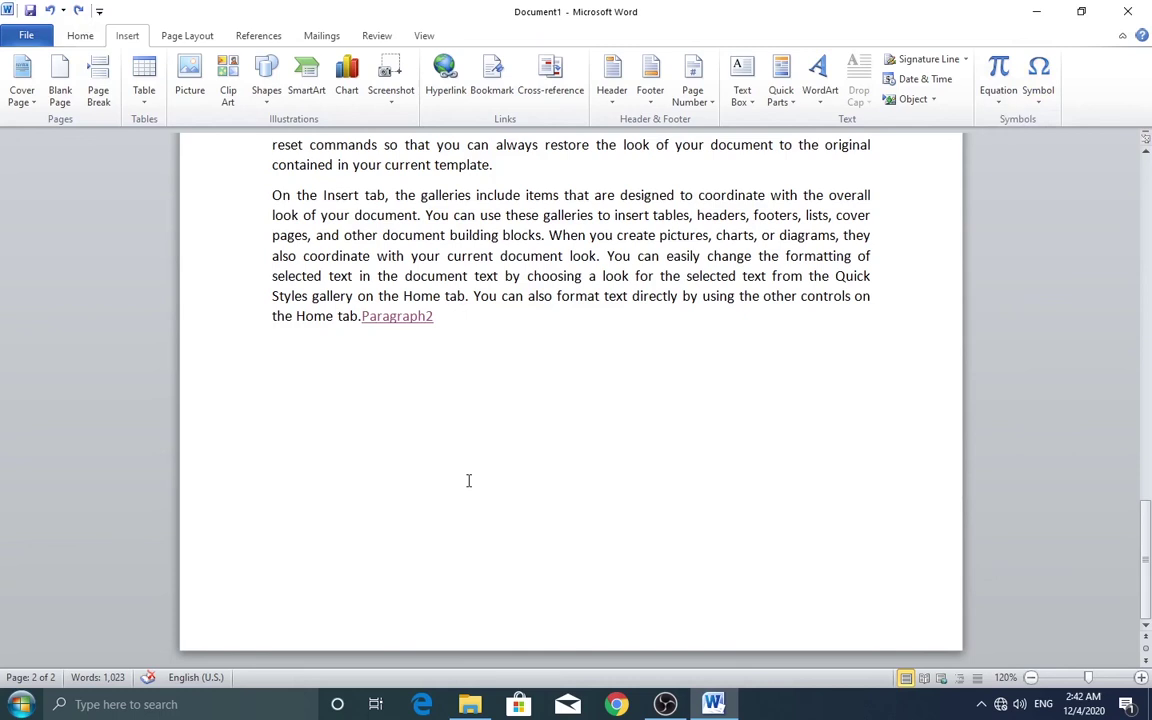
Type 'coca cola' and add the © copyright symbol after it
{"action": "type", "text": "coca"}
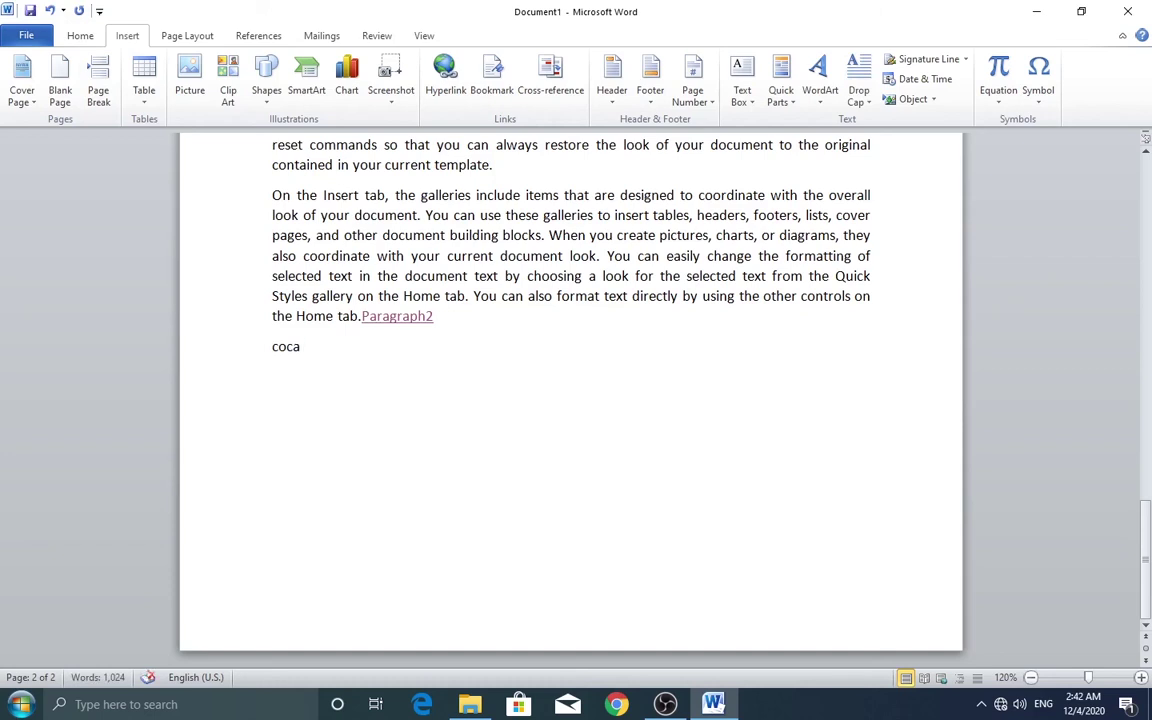
{"action": "type", "text": " cola"}
{"action": "left_click", "coordinate": [1039, 85]}
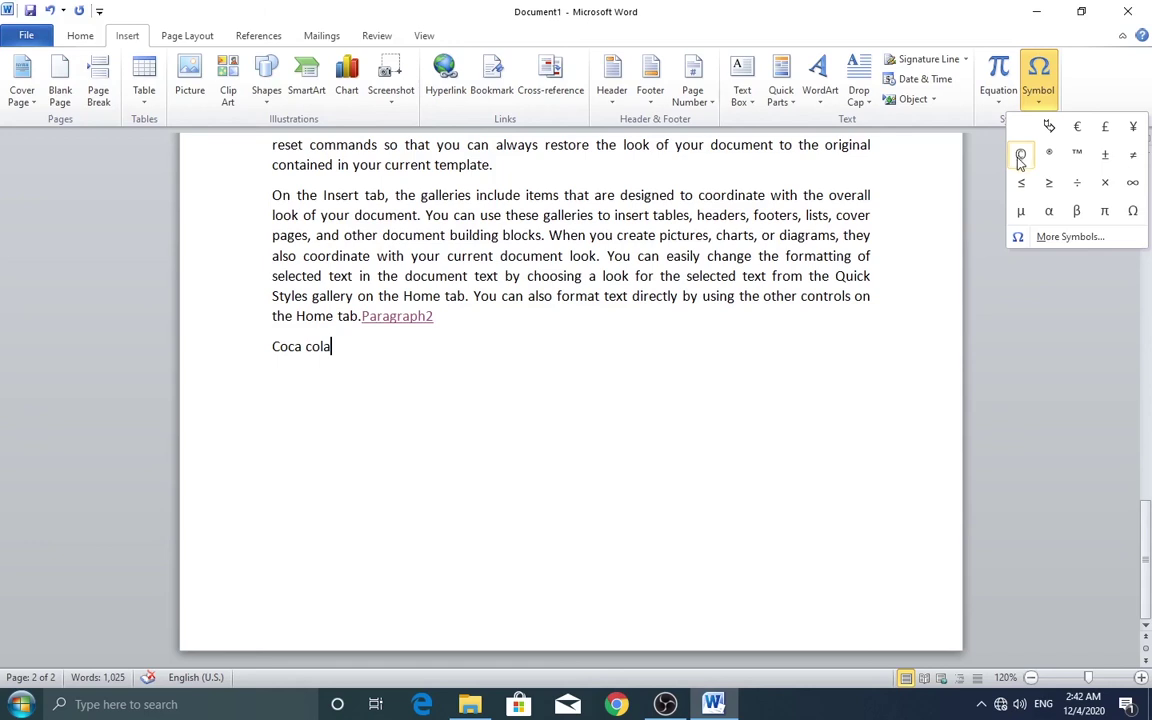
{"action": "left_click", "coordinate": [1020, 157]}
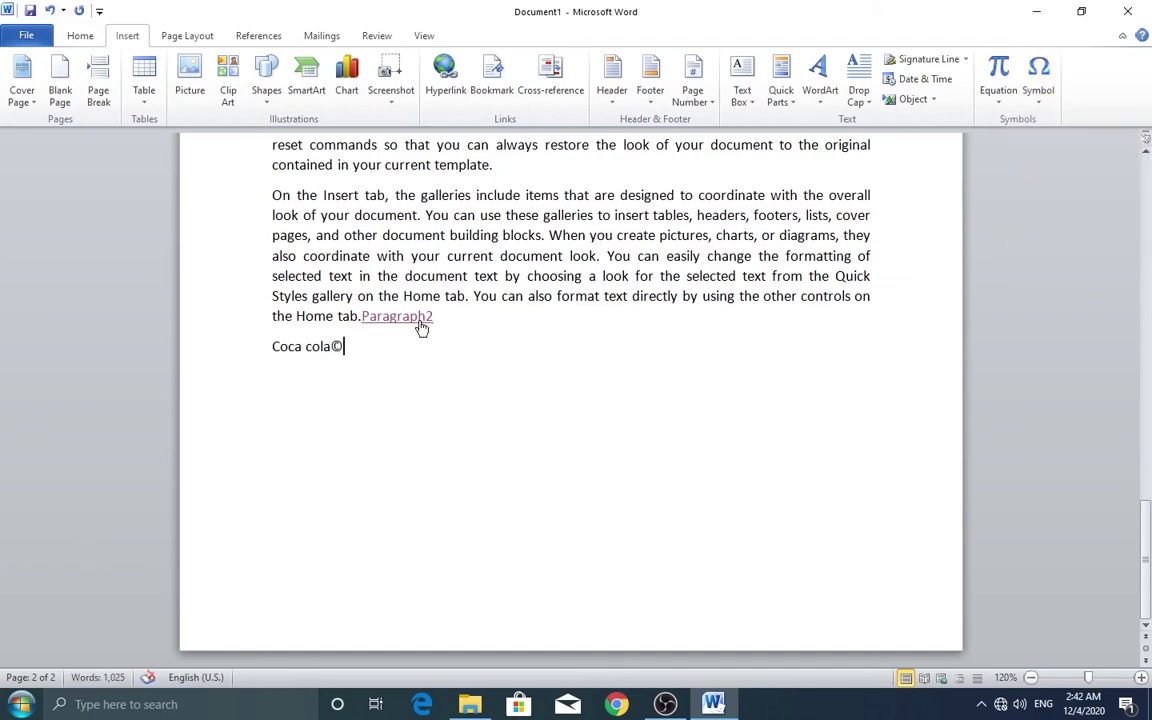
{"action": "scroll", "coordinate": [353, 354], "scroll_direction": "up", "scroll_amount": 3}
{"action": "scroll", "coordinate": [357, 363], "scroll_direction": "up", "scroll_amount": 3}
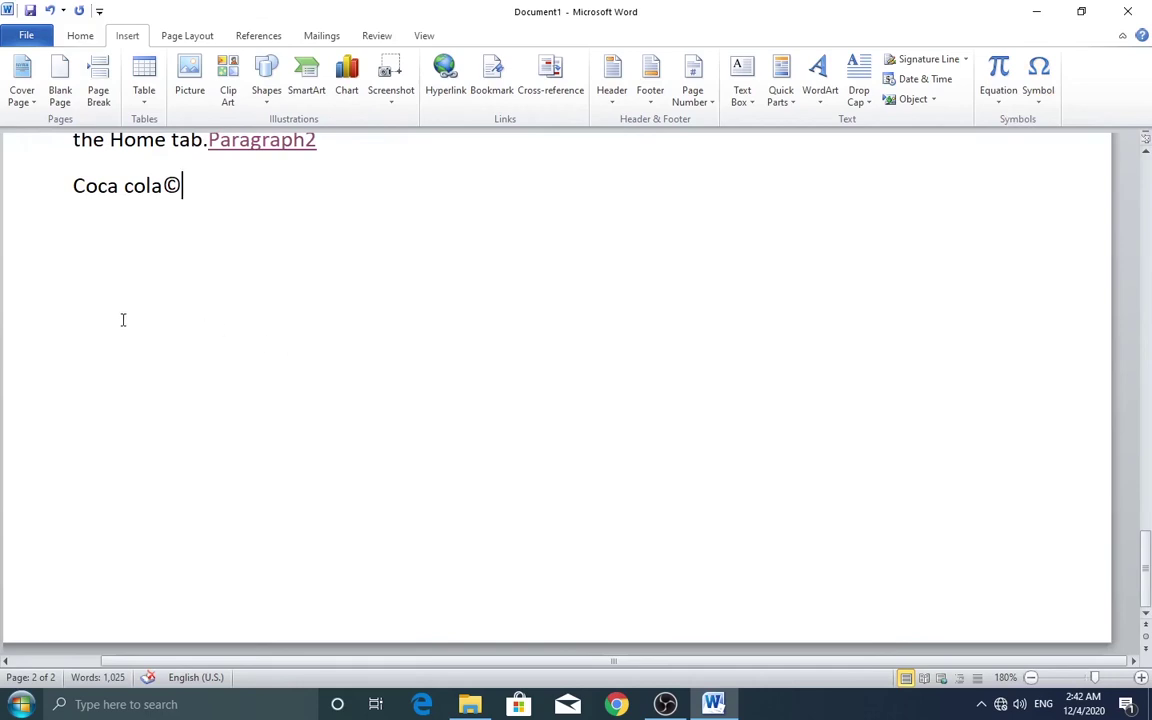
{"action": "scroll", "coordinate": [118, 324], "scroll_direction": "down", "scroll_amount": 2}
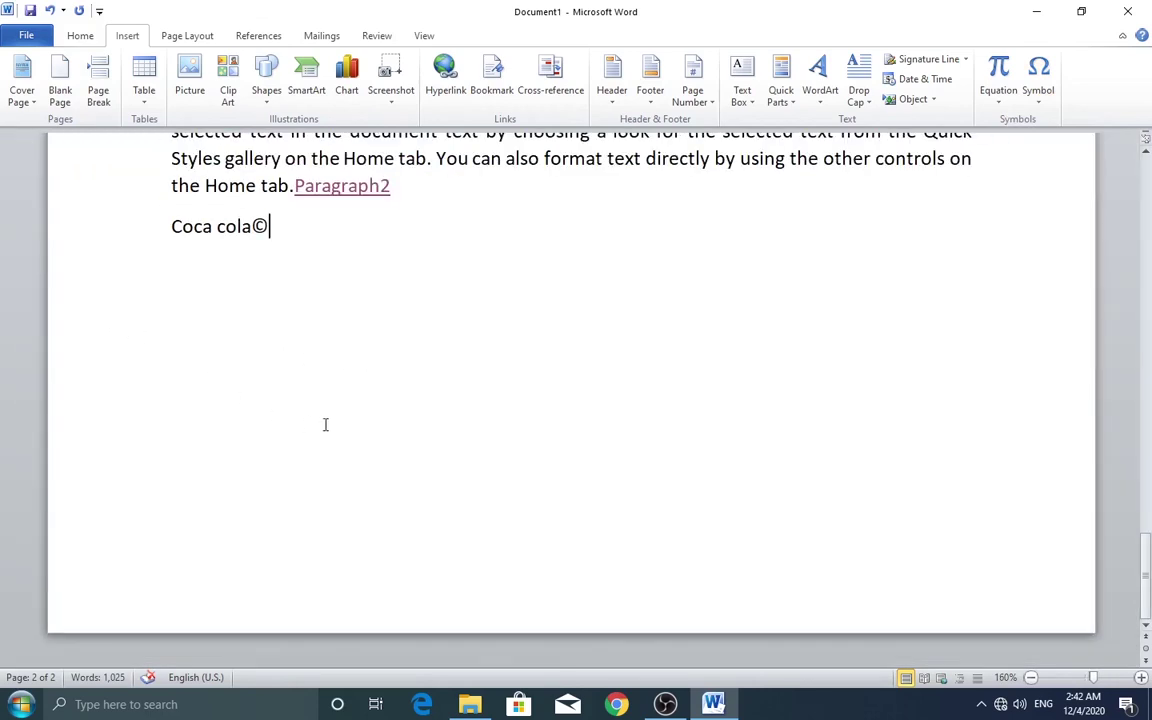